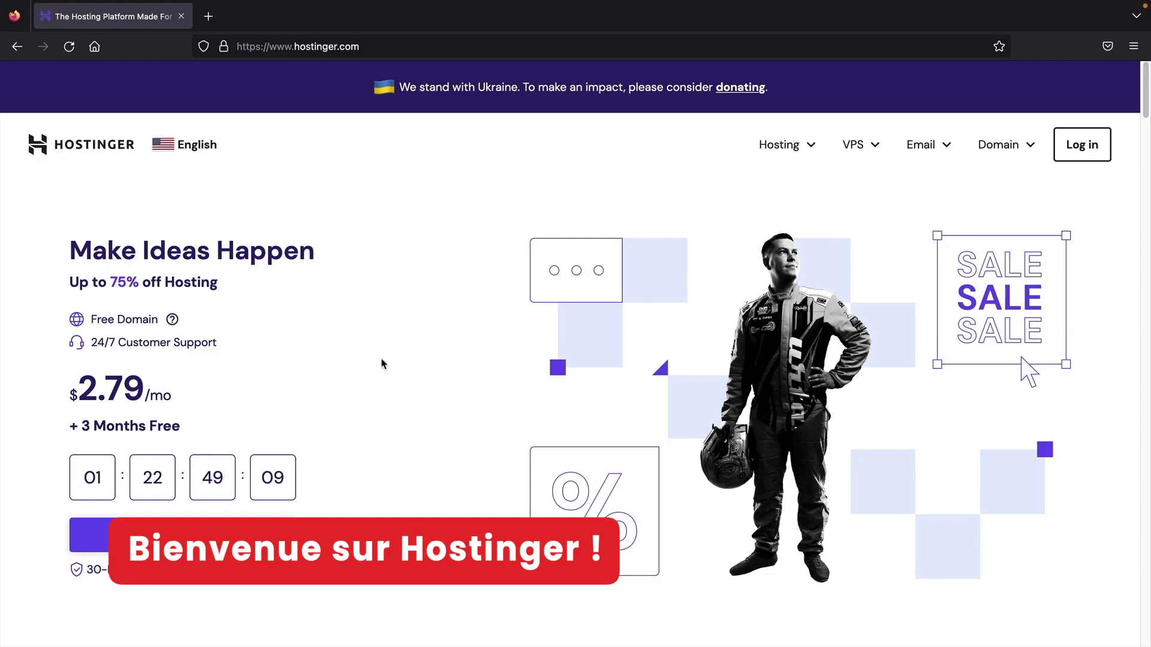
- Switch the Hostinger site region to United States from the language selector
{"action": "left_click", "coordinate": [189, 149]}
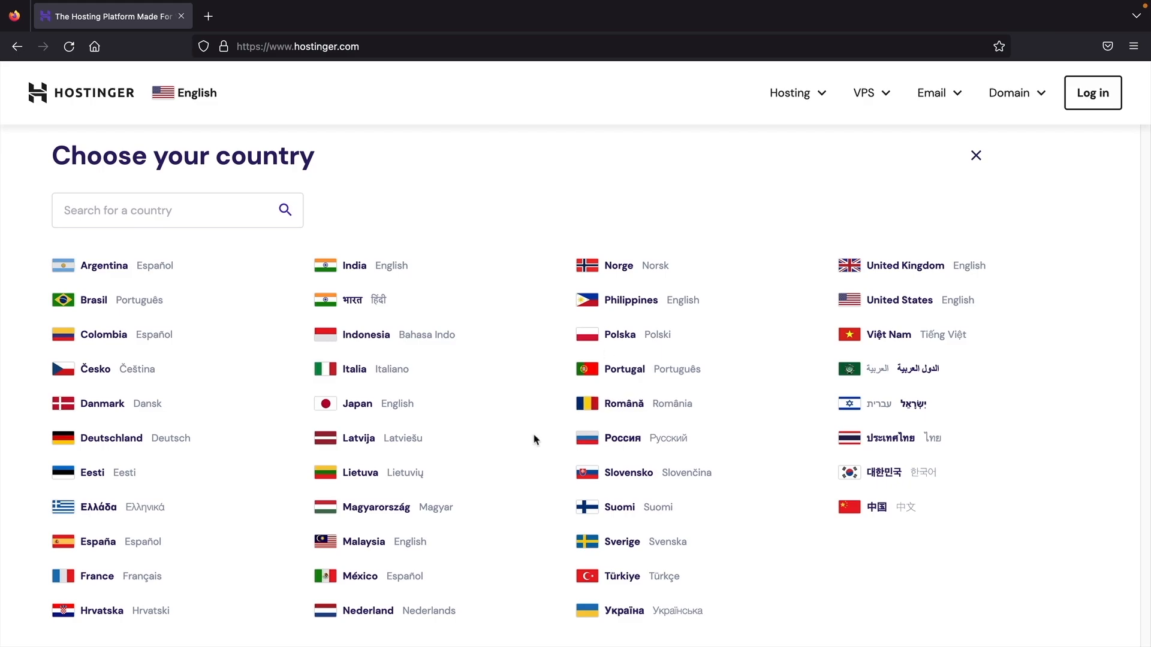
{"action": "left_click", "coordinate": [890, 304]}
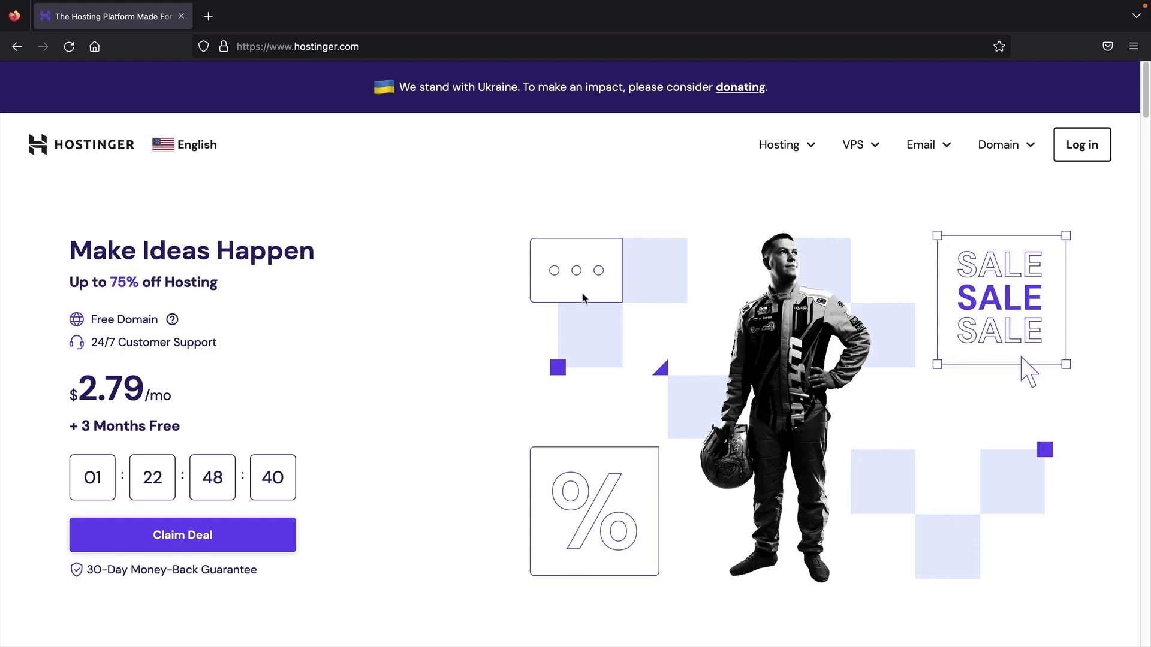
- Go to Web Hosting and compare the Single, Premium and Business plan cards
{"action": "left_click", "coordinate": [777, 157]}
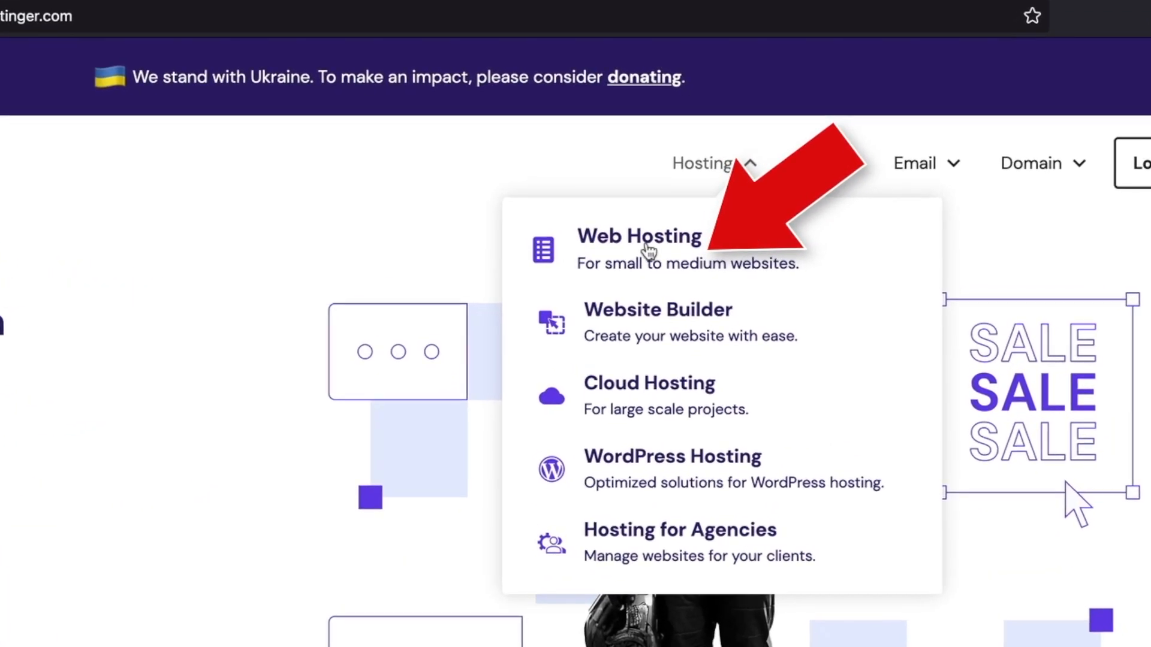
{"action": "left_click", "coordinate": [647, 250]}
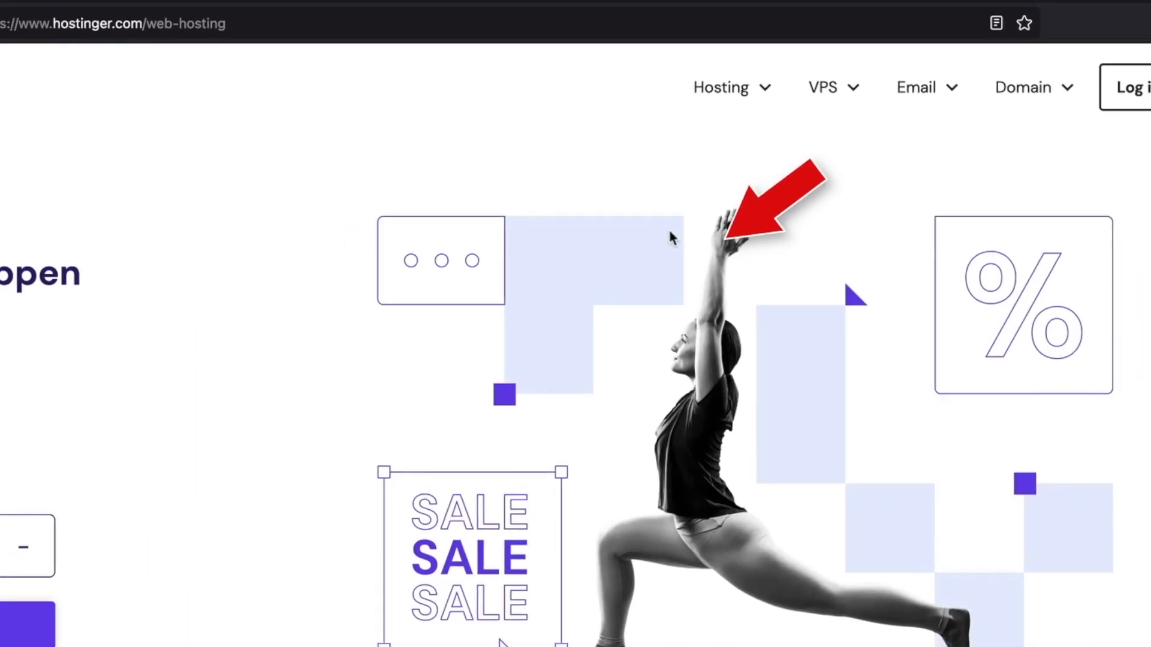
{"action": "scroll", "coordinate": [620, 359], "scroll_direction": "down", "scroll_amount": 10}
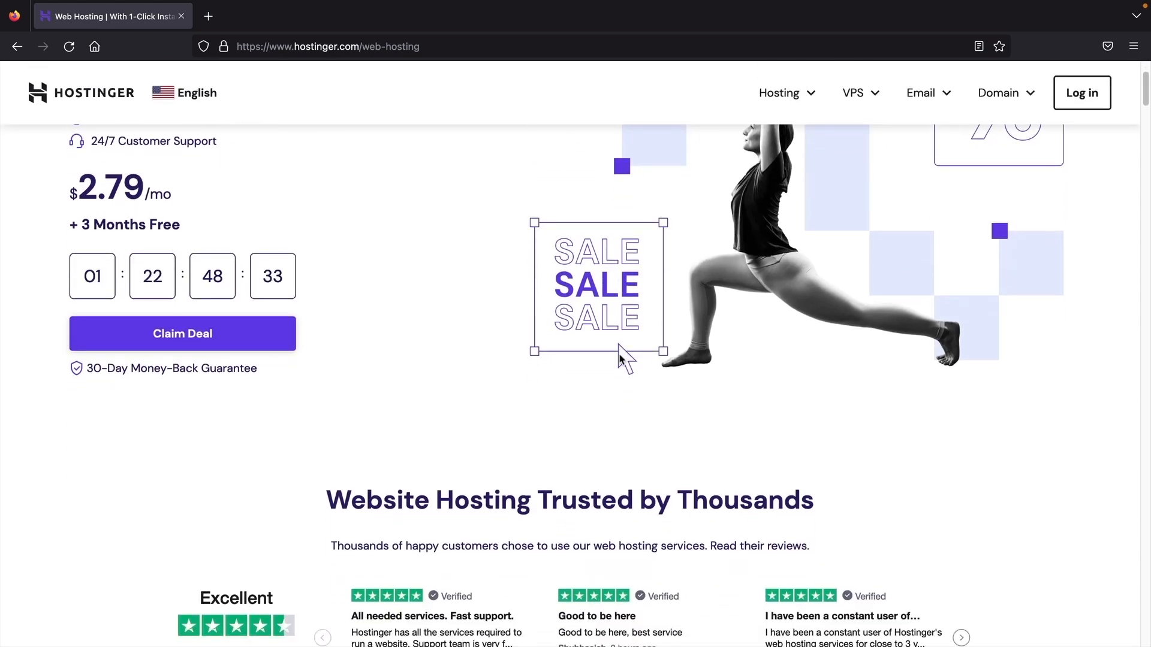
{"action": "scroll", "coordinate": [620, 353], "scroll_direction": "down", "scroll_amount": 5}
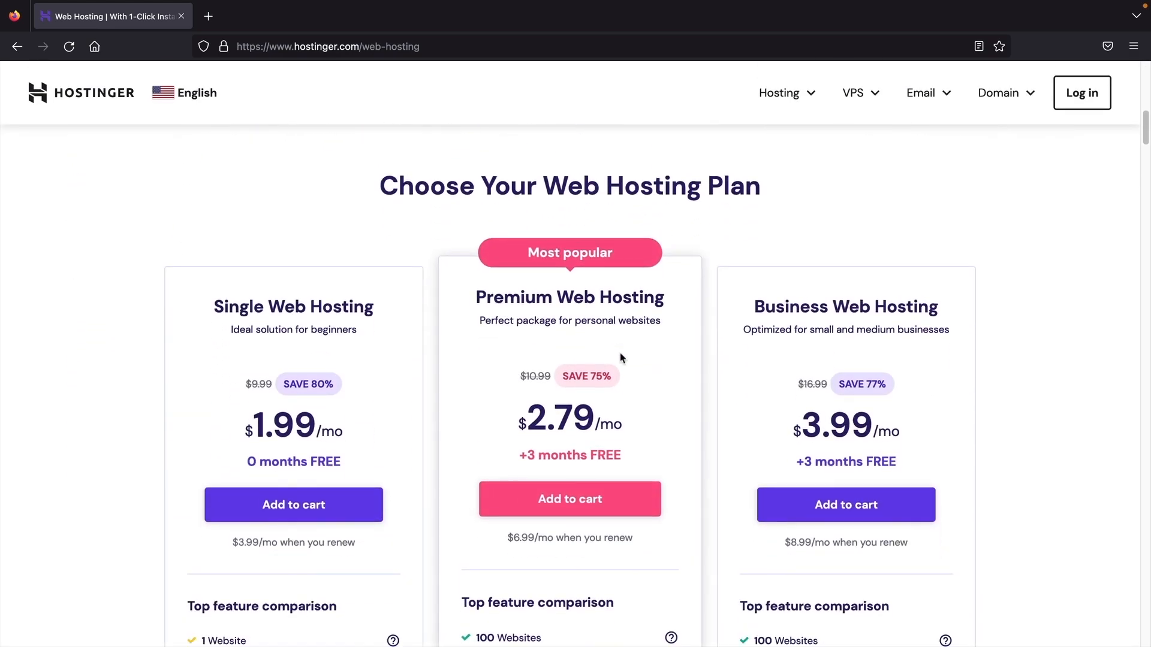
{"action": "scroll", "coordinate": [620, 354], "scroll_direction": "down", "scroll_amount": 1}
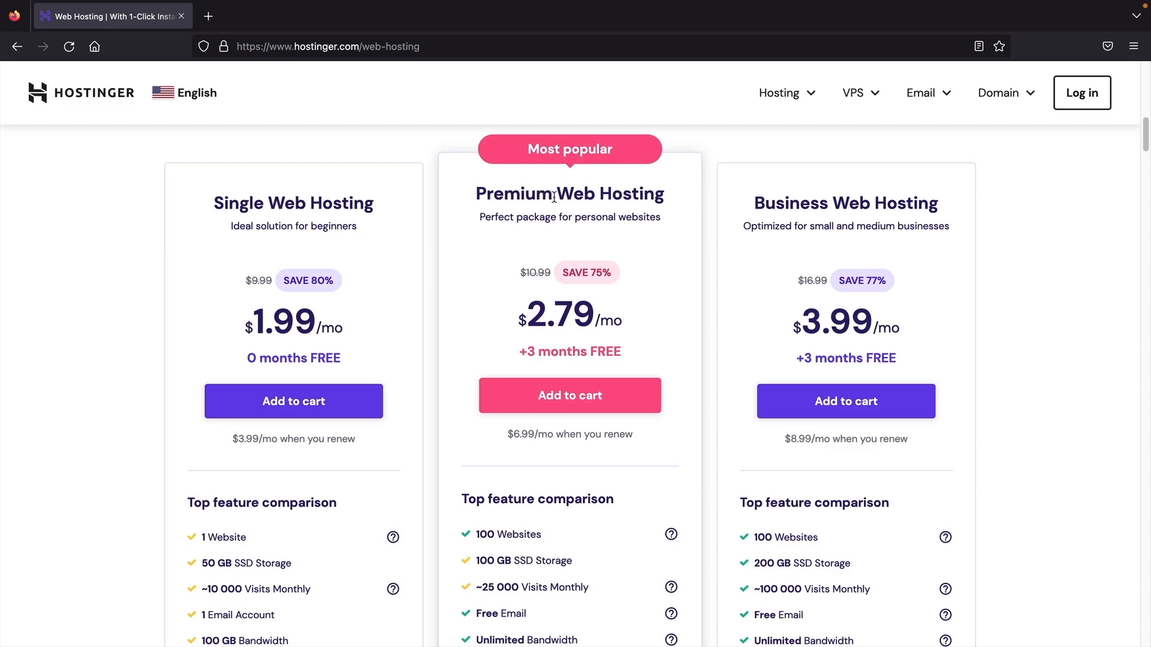
{"action": "scroll", "coordinate": [551, 245], "scroll_direction": "down", "scroll_amount": 1}
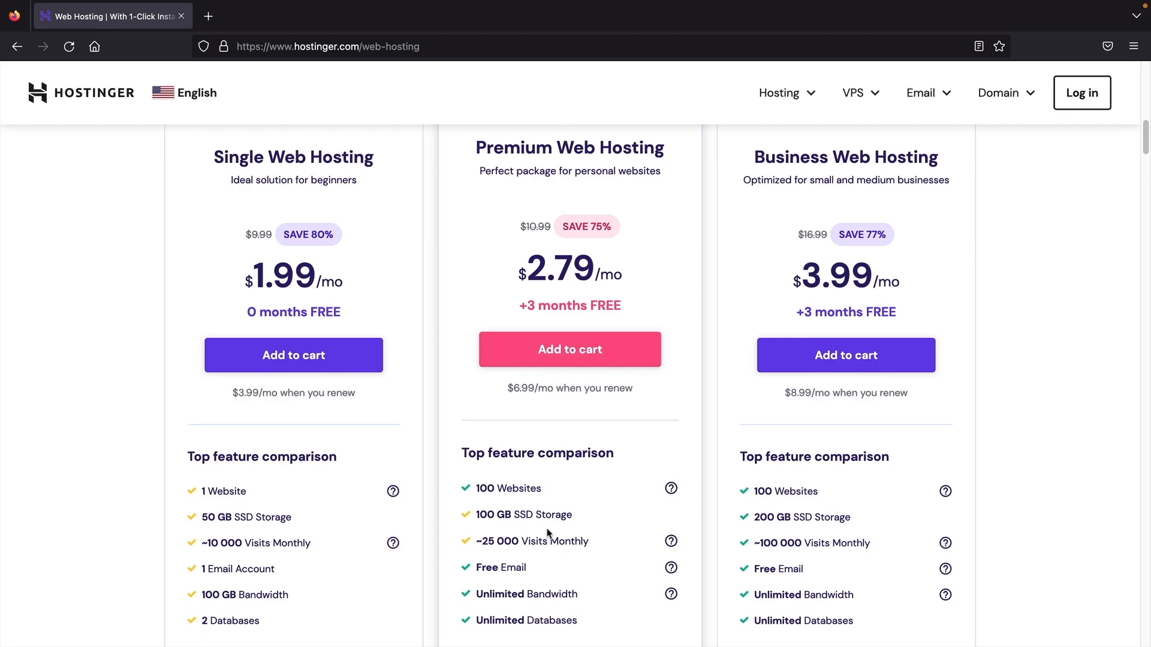
{"action": "scroll", "coordinate": [547, 527], "scroll_direction": "up", "scroll_amount": 1}
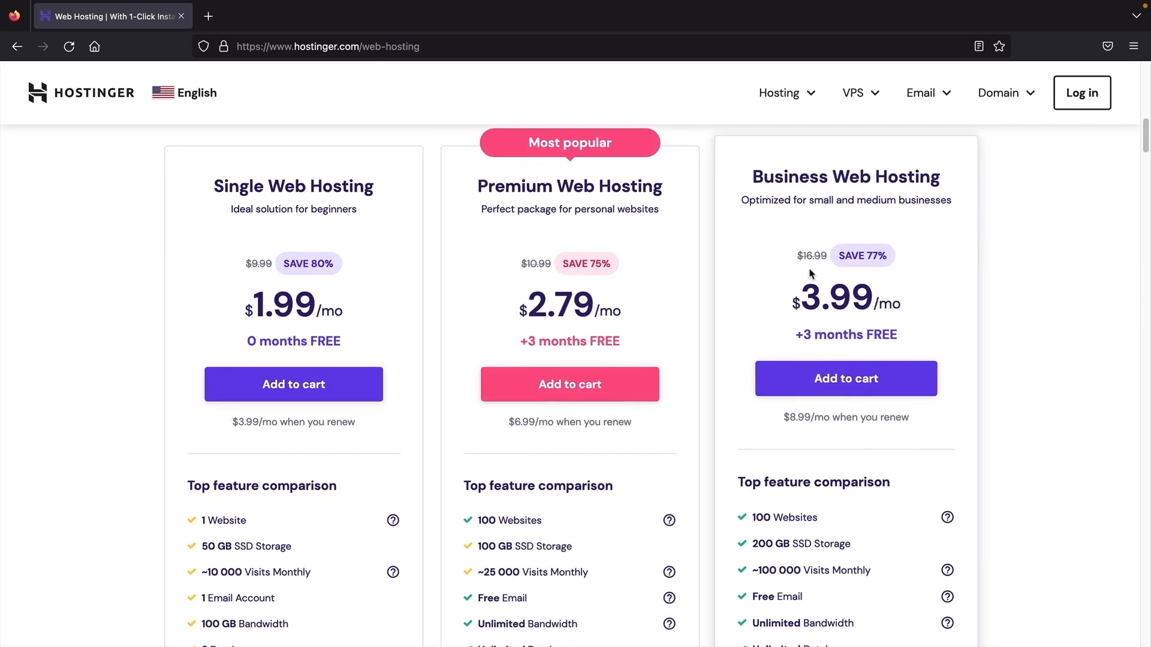
{"action": "scroll", "coordinate": [809, 270], "scroll_direction": "down", "scroll_amount": 1}
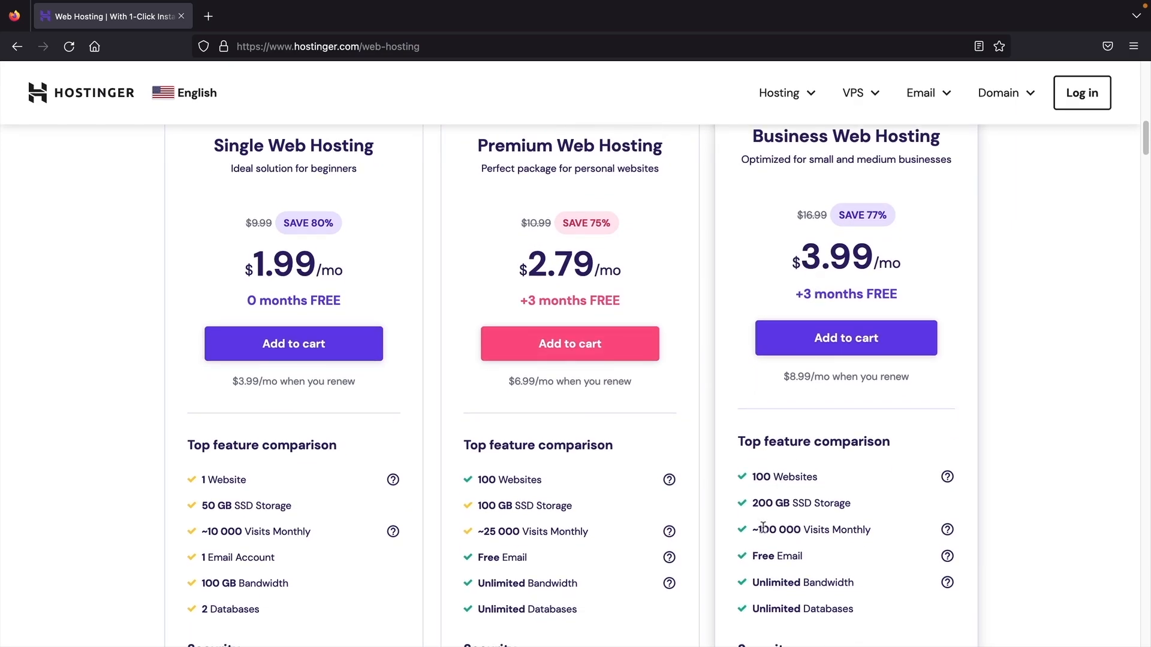
{"action": "left_click_drag", "start_coordinate": [760, 530], "coordinate": [873, 532]}
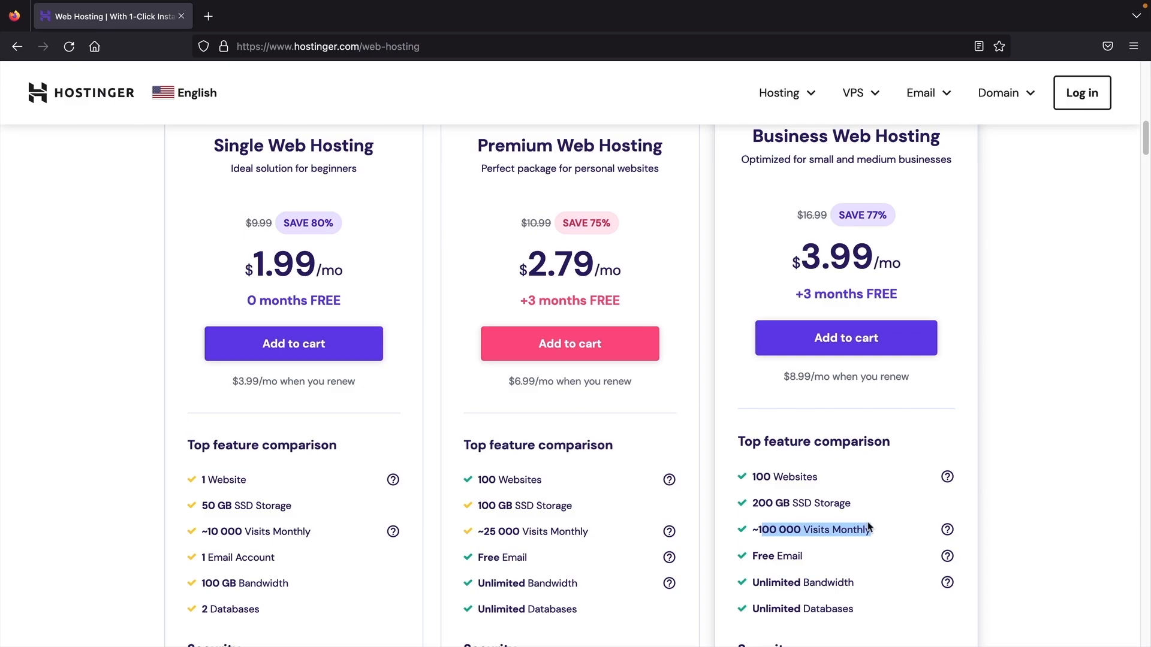
{"action": "scroll", "coordinate": [849, 485], "scroll_direction": "up", "scroll_amount": 1}
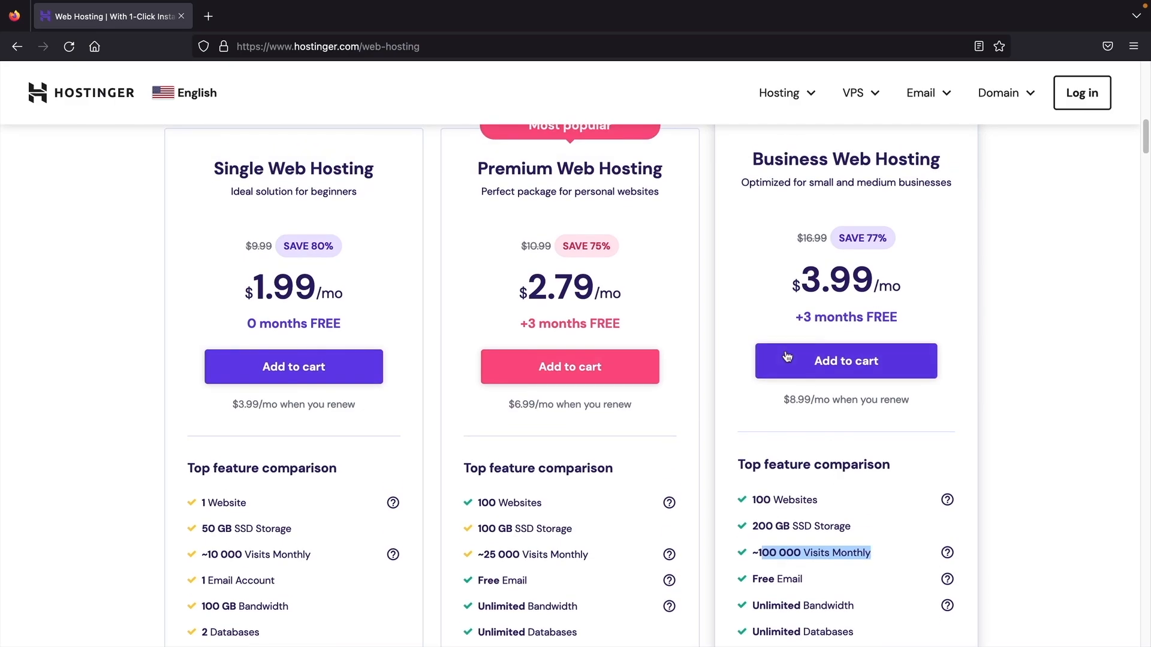
{"action": "scroll", "coordinate": [779, 372], "scroll_direction": "up", "scroll_amount": 2}
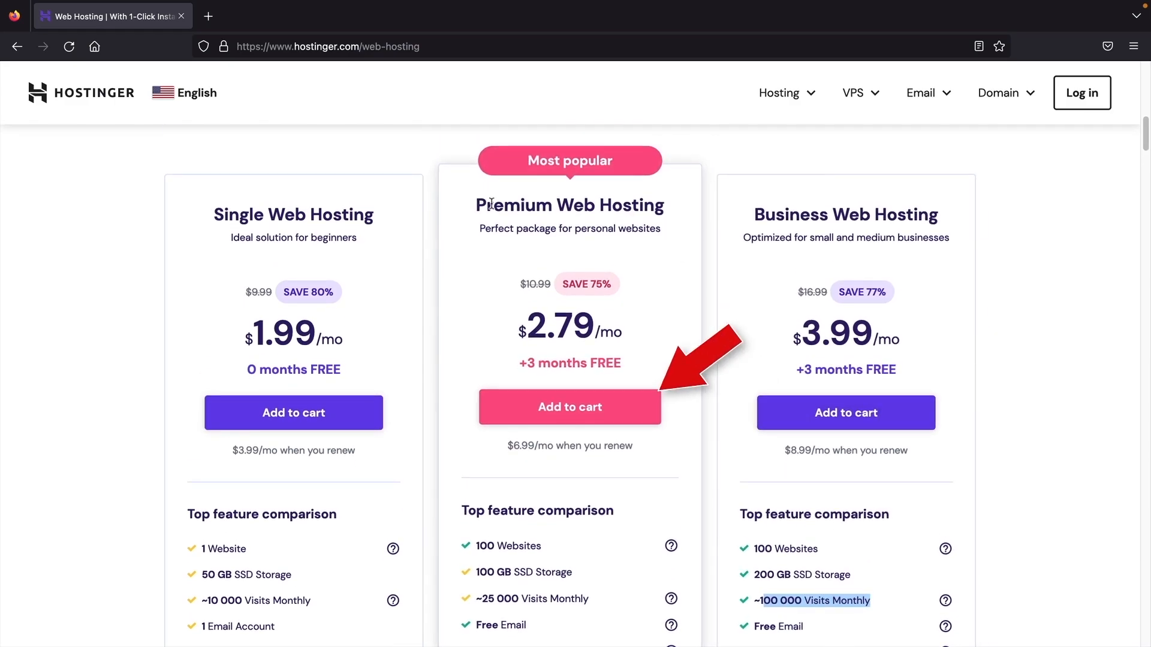
- Add Premium Web Hosting to the cart and settle on the 12-month billing period
{"action": "left_click", "coordinate": [597, 409]}
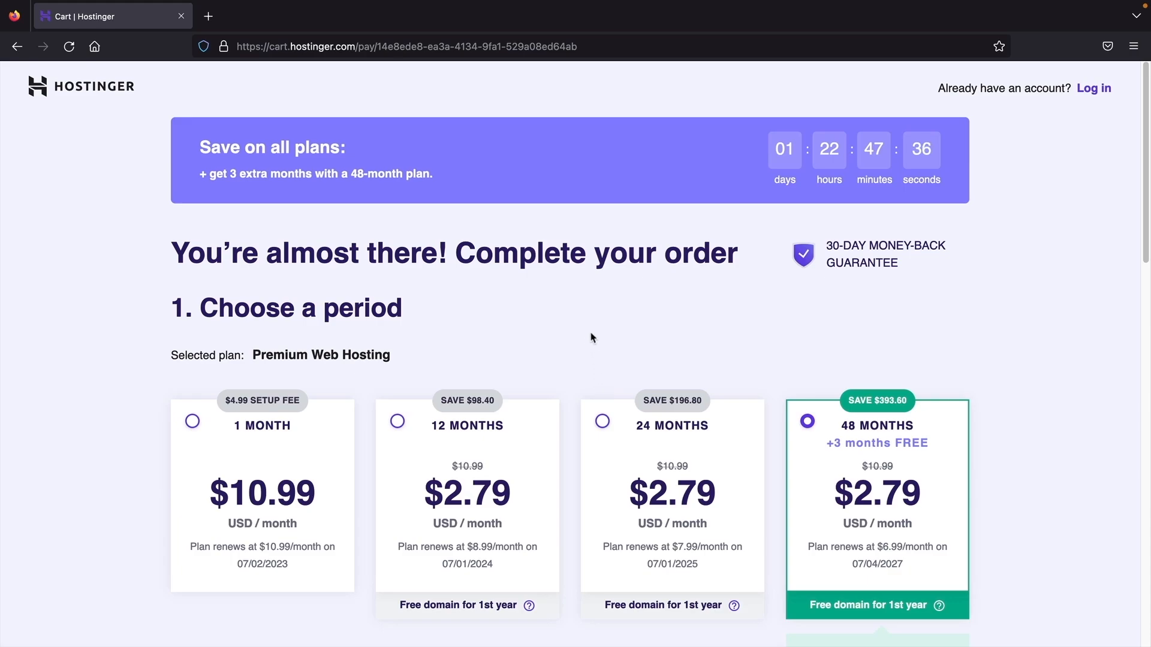
{"action": "scroll", "coordinate": [591, 329], "scroll_direction": "down", "scroll_amount": 1}
{"action": "scroll", "coordinate": [590, 323], "scroll_direction": "down", "scroll_amount": 3}
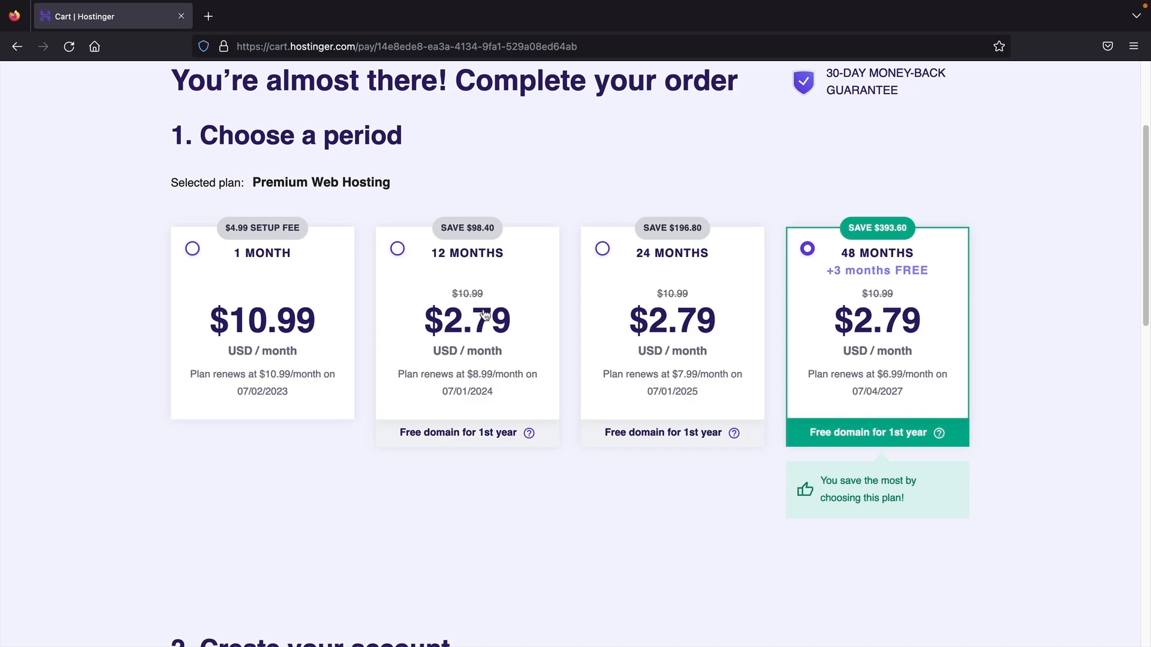
{"action": "left_click", "coordinate": [478, 281]}
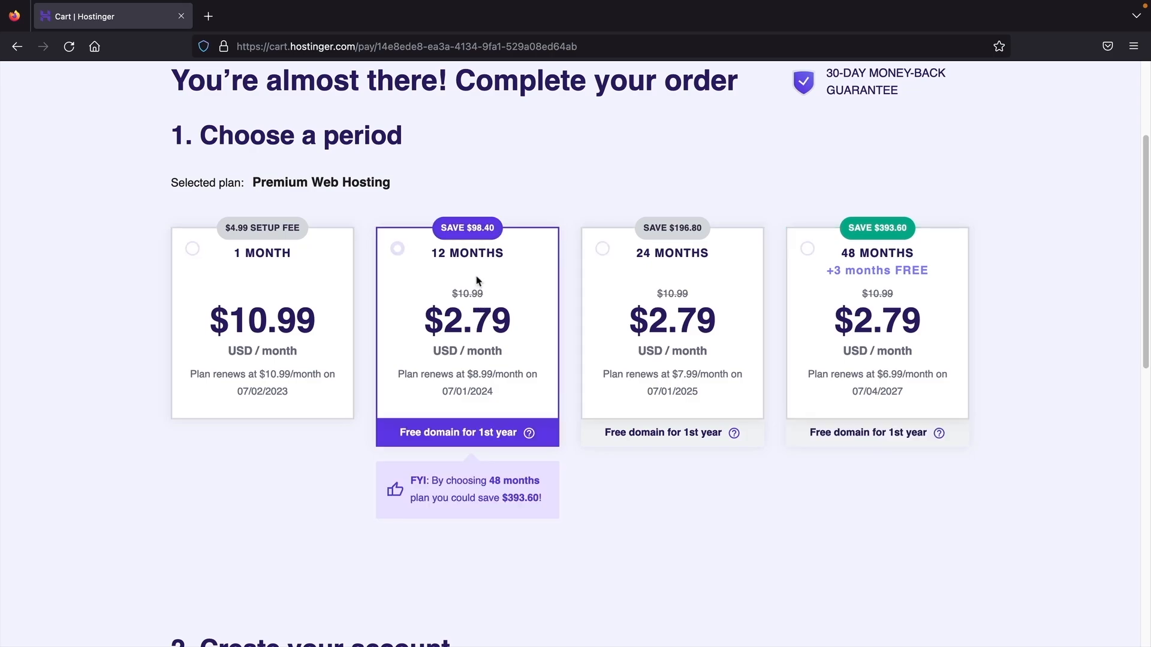
{"action": "left_click", "coordinate": [633, 268]}
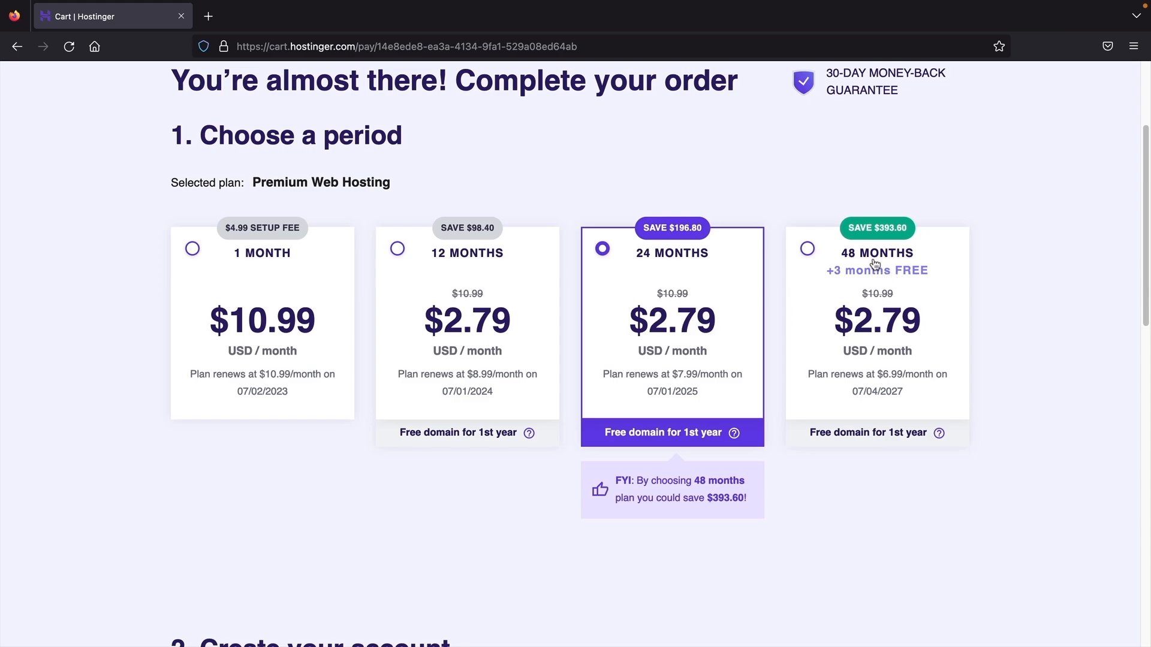
{"action": "left_click", "coordinate": [398, 250]}
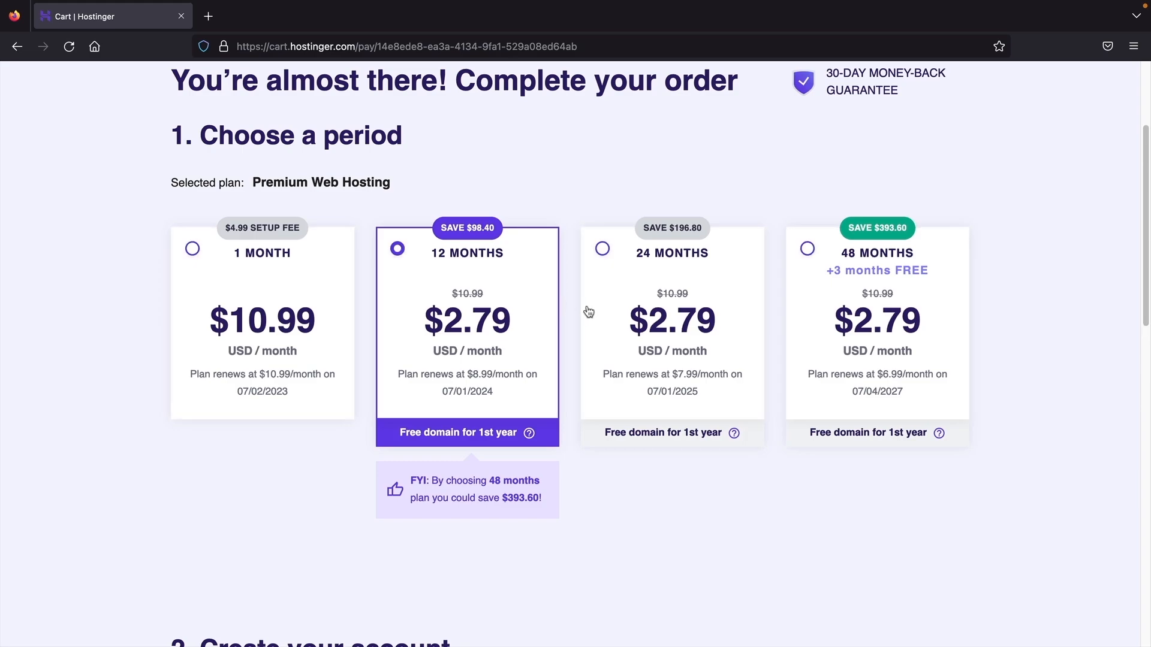
{"action": "scroll", "coordinate": [589, 311], "scroll_direction": "down", "scroll_amount": 5}
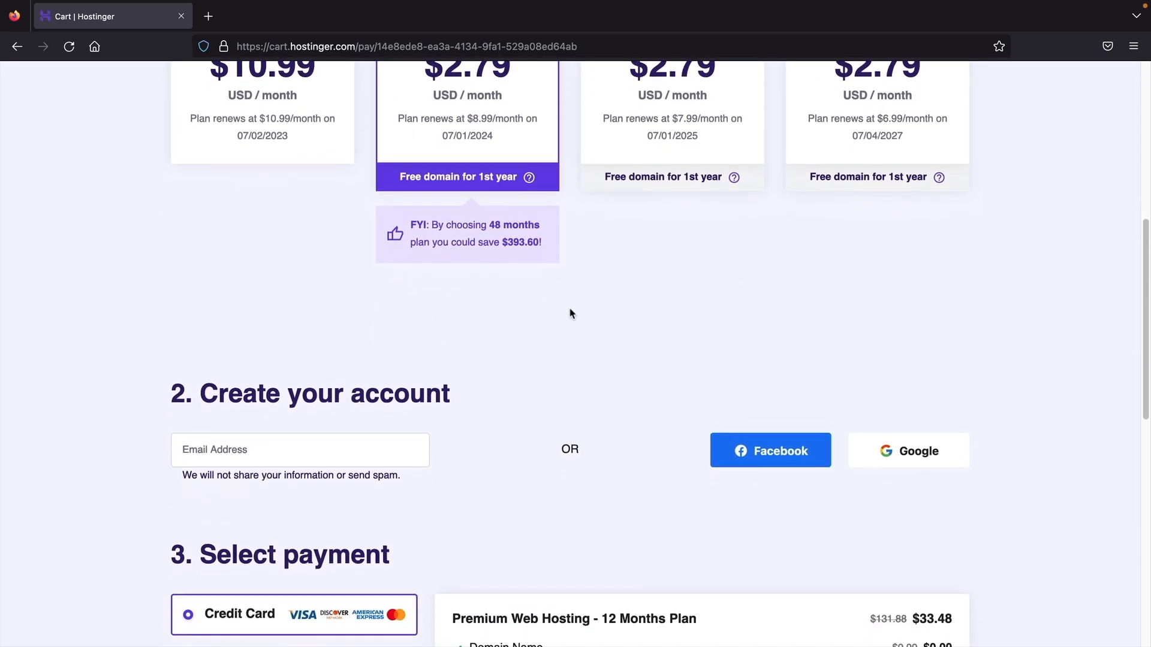
- Apply coupon code DARREL at checkout, lowering the total from $33.48 to $30.13
{"action": "scroll", "coordinate": [571, 313], "scroll_direction": "down", "scroll_amount": 4}
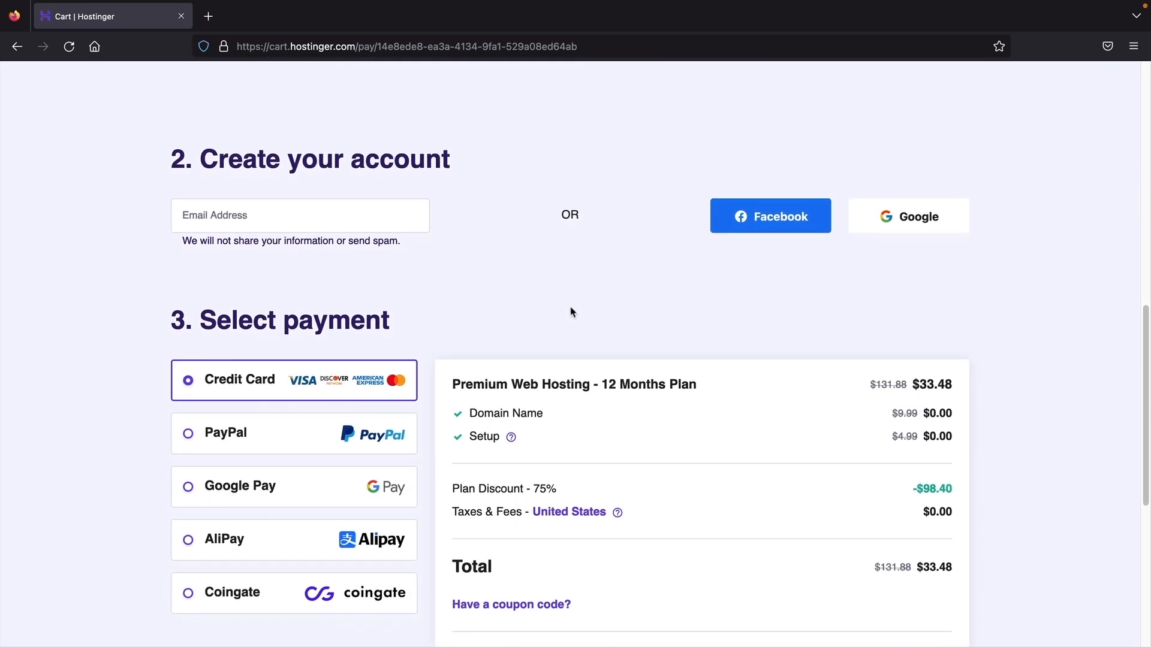
{"action": "left_click", "coordinate": [270, 179]}
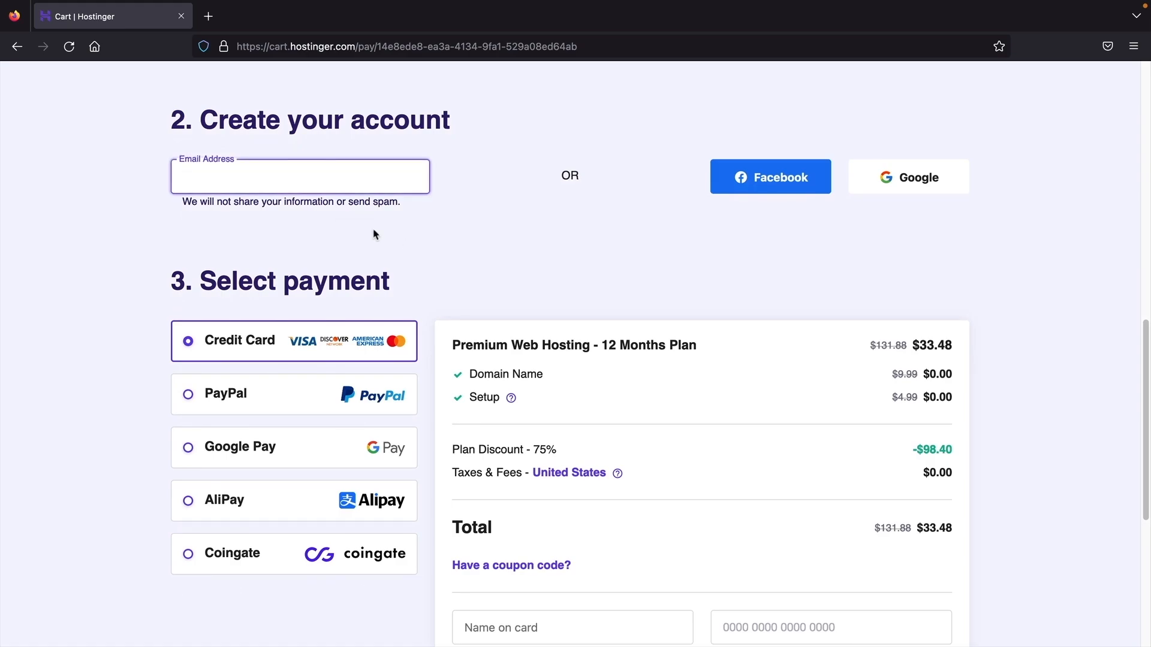
{"action": "scroll", "coordinate": [385, 216], "scroll_direction": "down", "scroll_amount": 2}
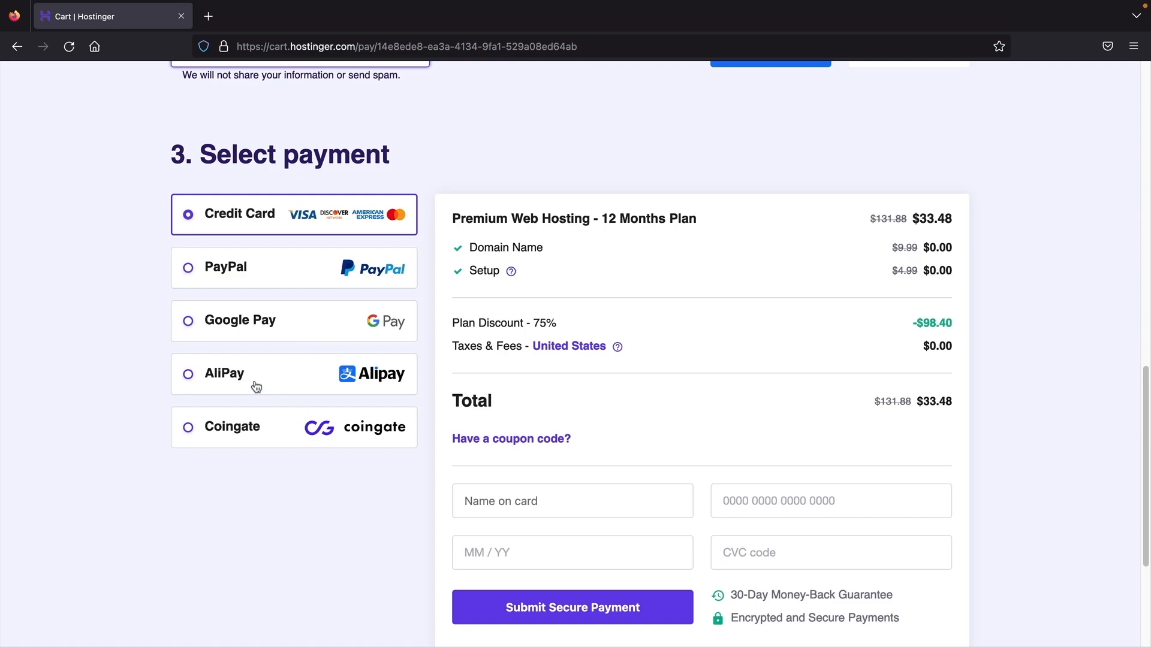
{"action": "scroll", "coordinate": [255, 386], "scroll_direction": "down", "scroll_amount": 1}
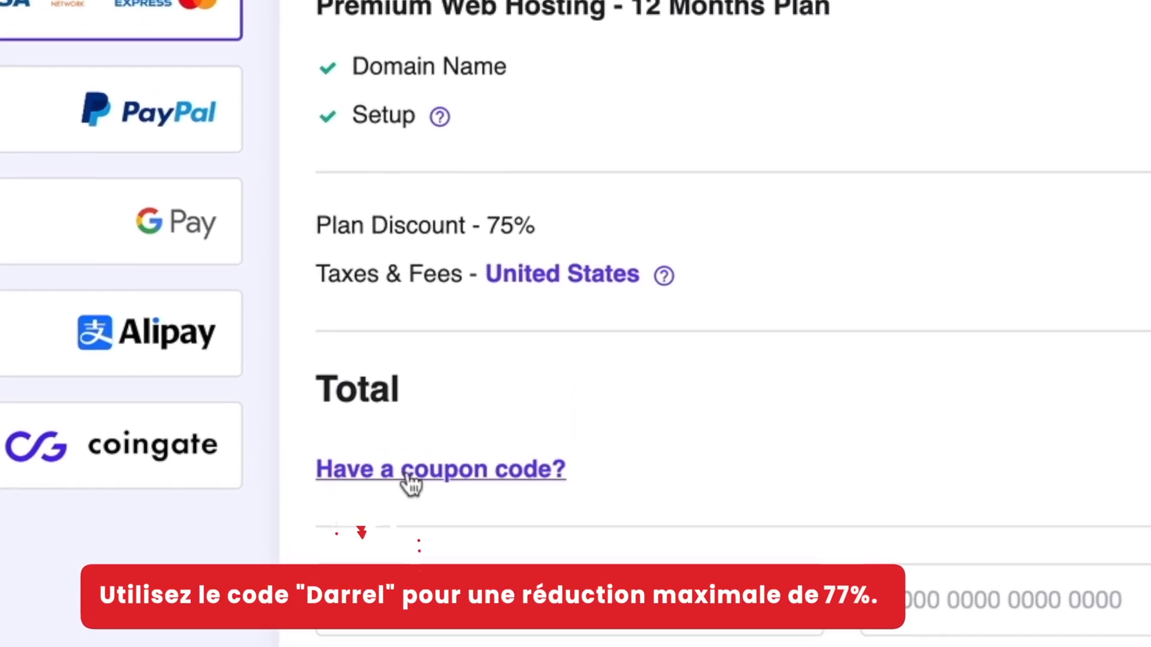
{"action": "left_click", "coordinate": [497, 395]}
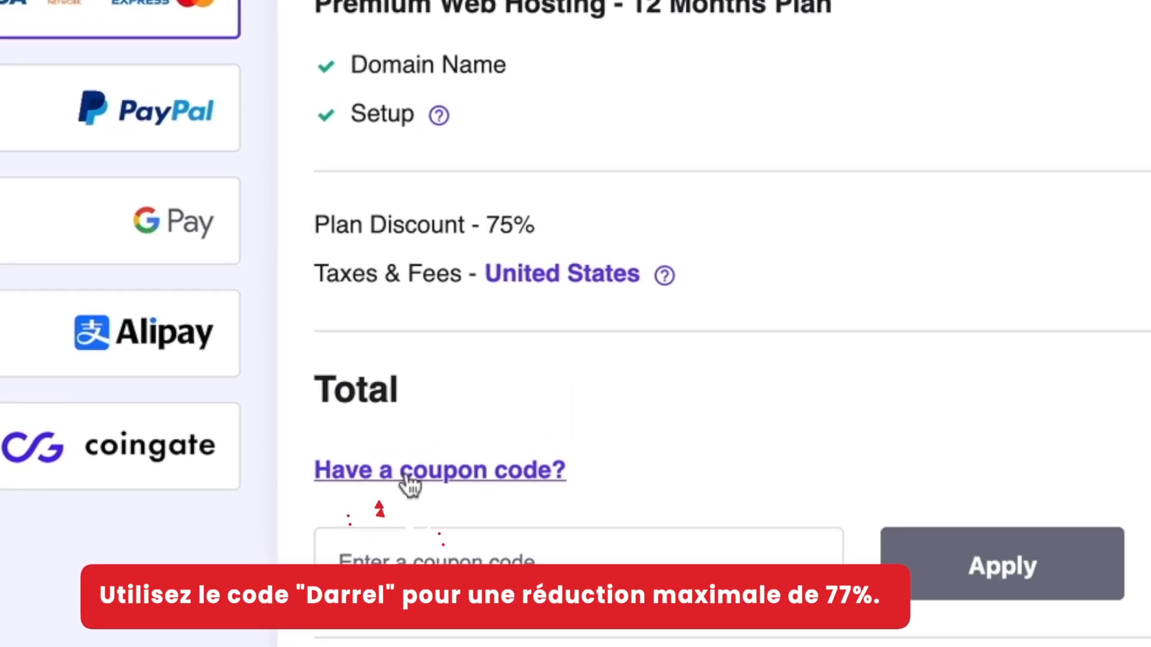
{"action": "left_click", "coordinate": [457, 509]}
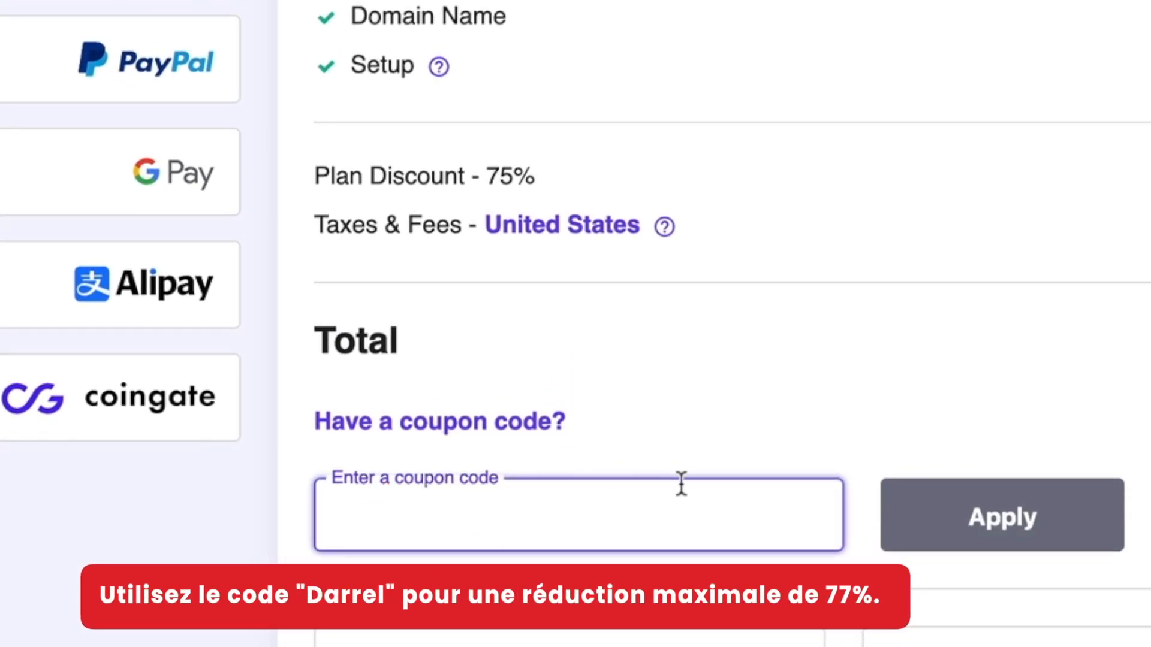
{"action": "type", "text": "DARREL"}
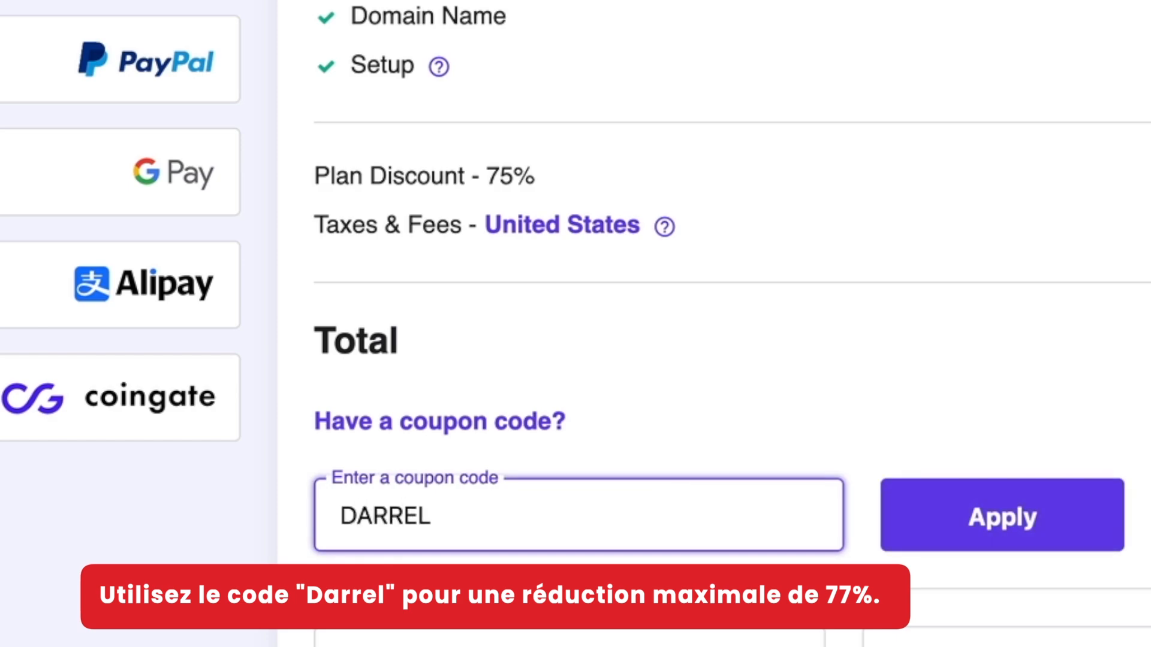
{"action": "left_click", "coordinate": [1069, 519]}
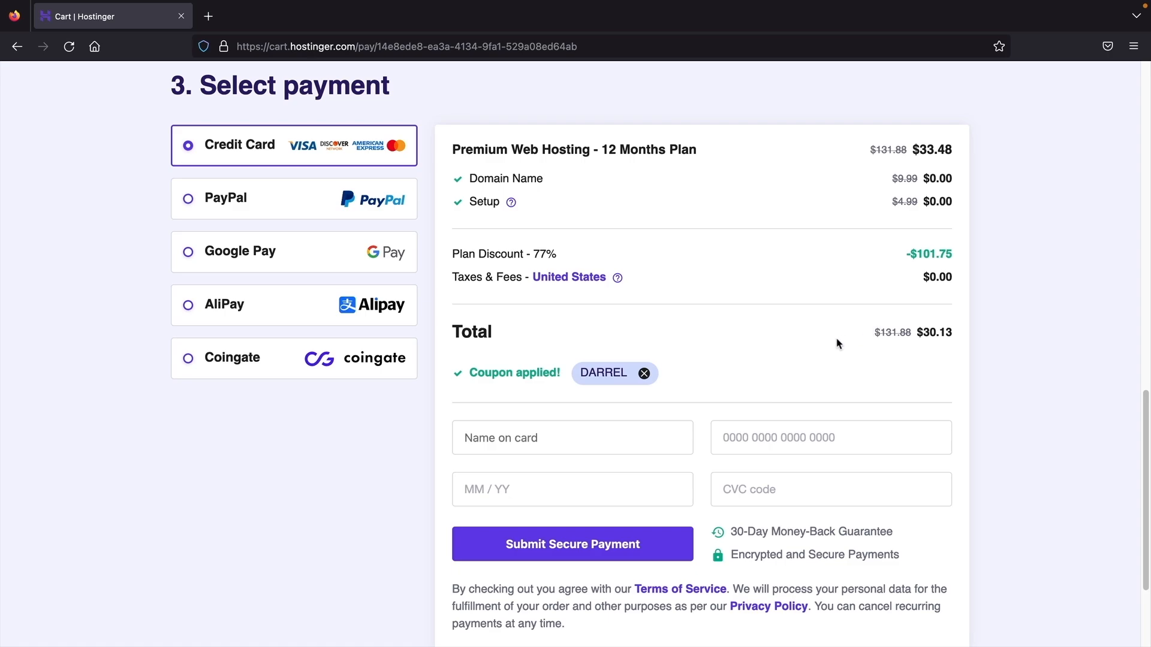
- Choose PayPal as the payment method instead of a card
{"action": "scroll", "coordinate": [709, 342], "scroll_direction": "down", "scroll_amount": 4}
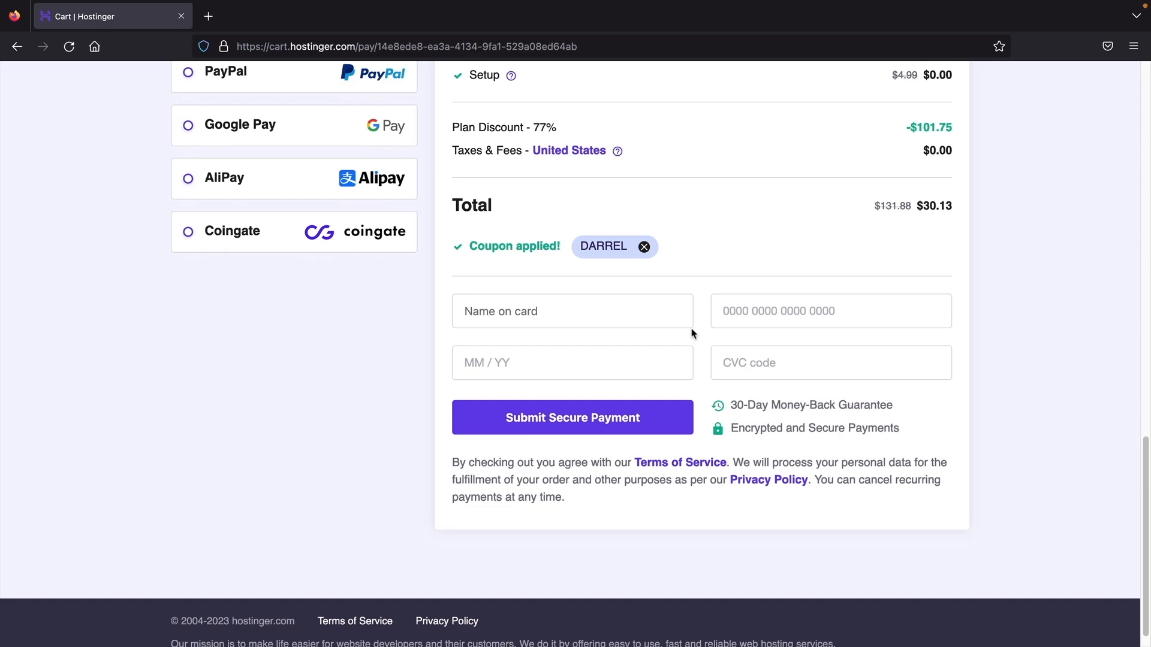
{"action": "left_click", "coordinate": [519, 311]}
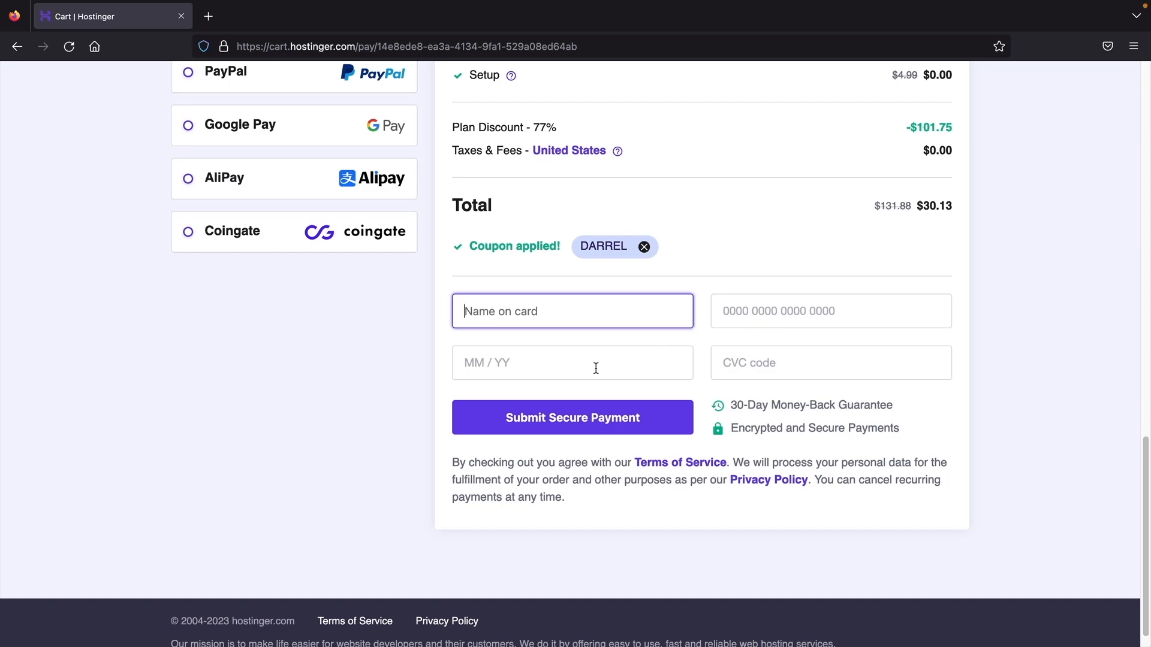
{"action": "scroll", "coordinate": [596, 368], "scroll_direction": "up", "scroll_amount": 2}
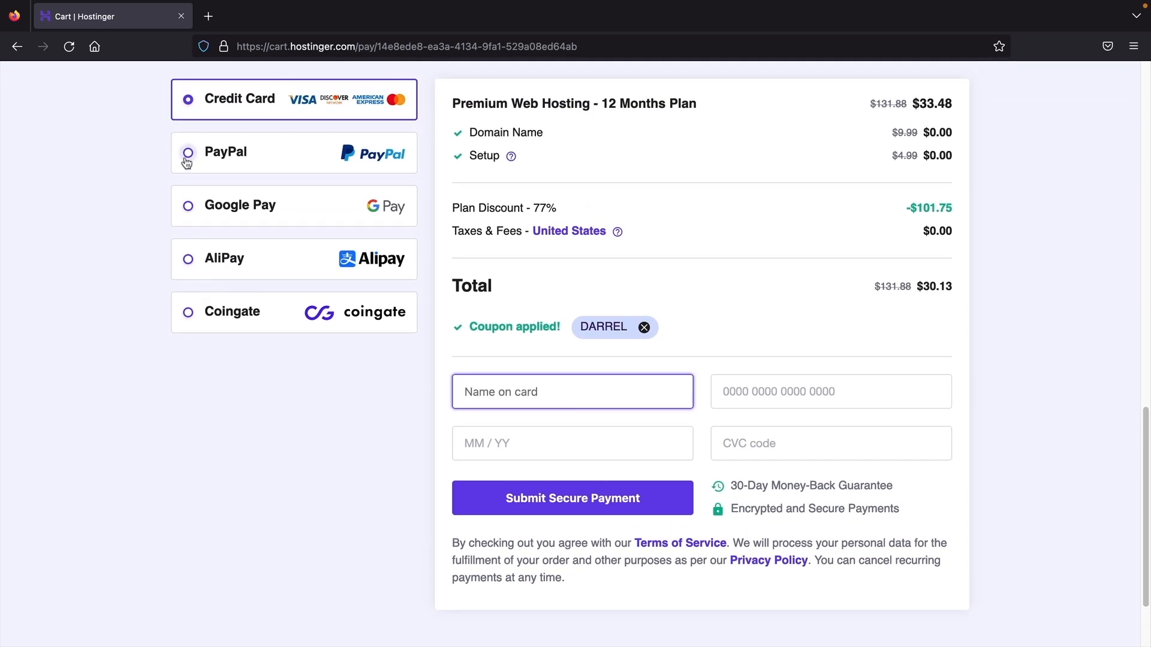
{"action": "left_click", "coordinate": [185, 169]}
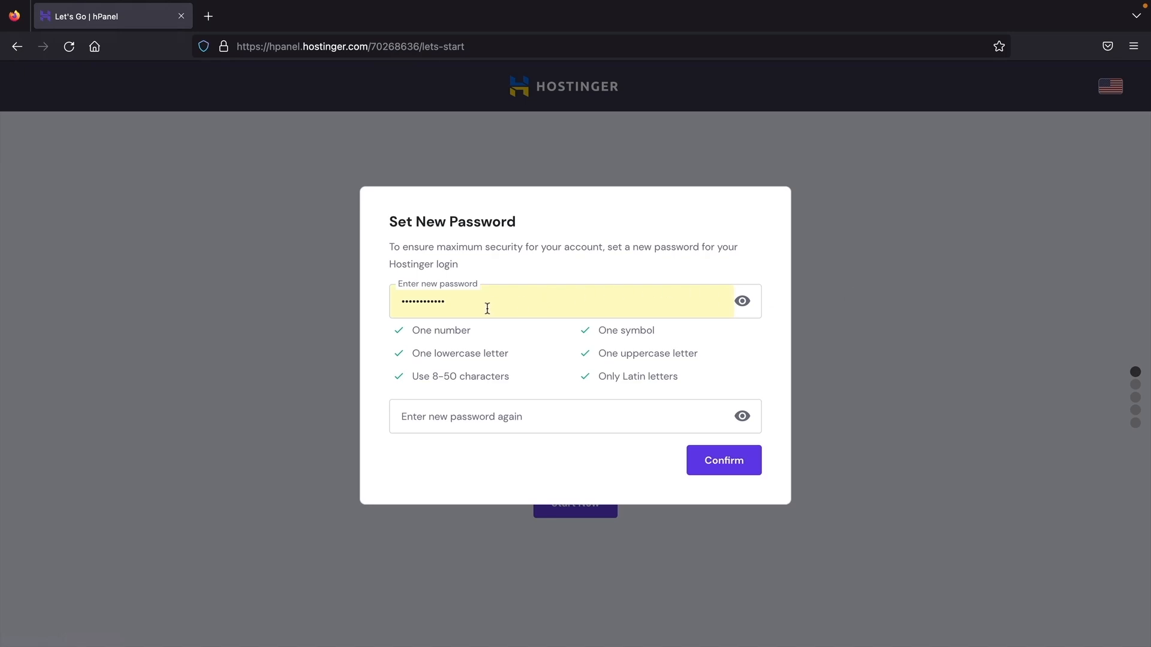
- Confirm the new password and answer the survey: for myself, built myself, Business, no help
{"action": "left_click", "coordinate": [735, 468]}
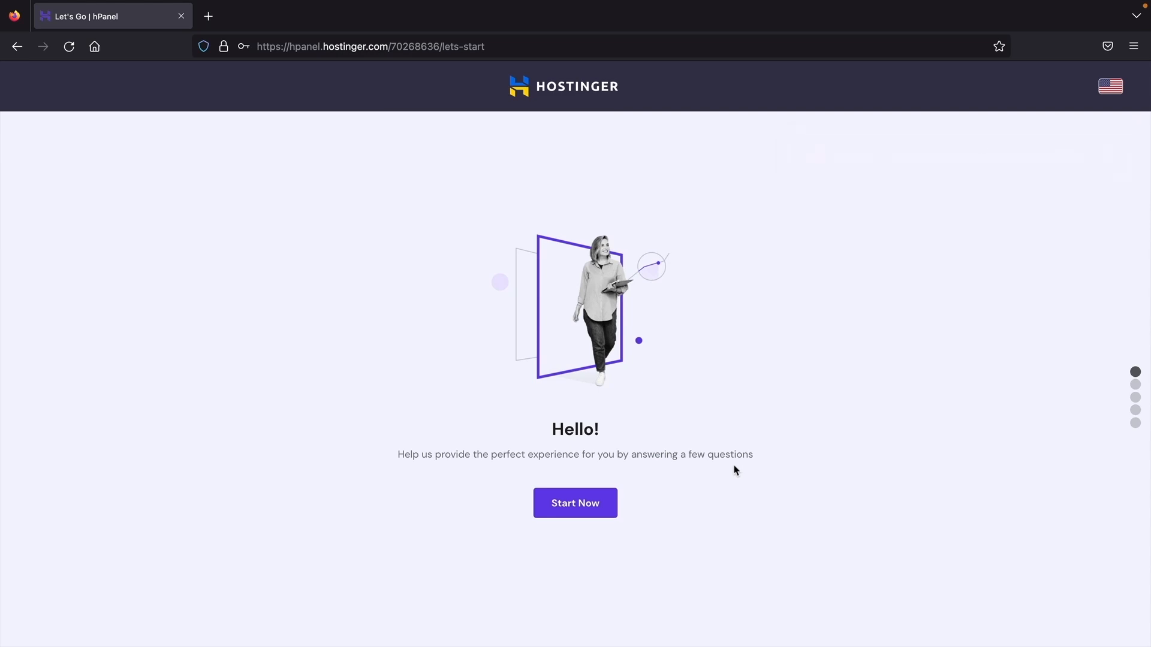
{"action": "left_click", "coordinate": [583, 504]}
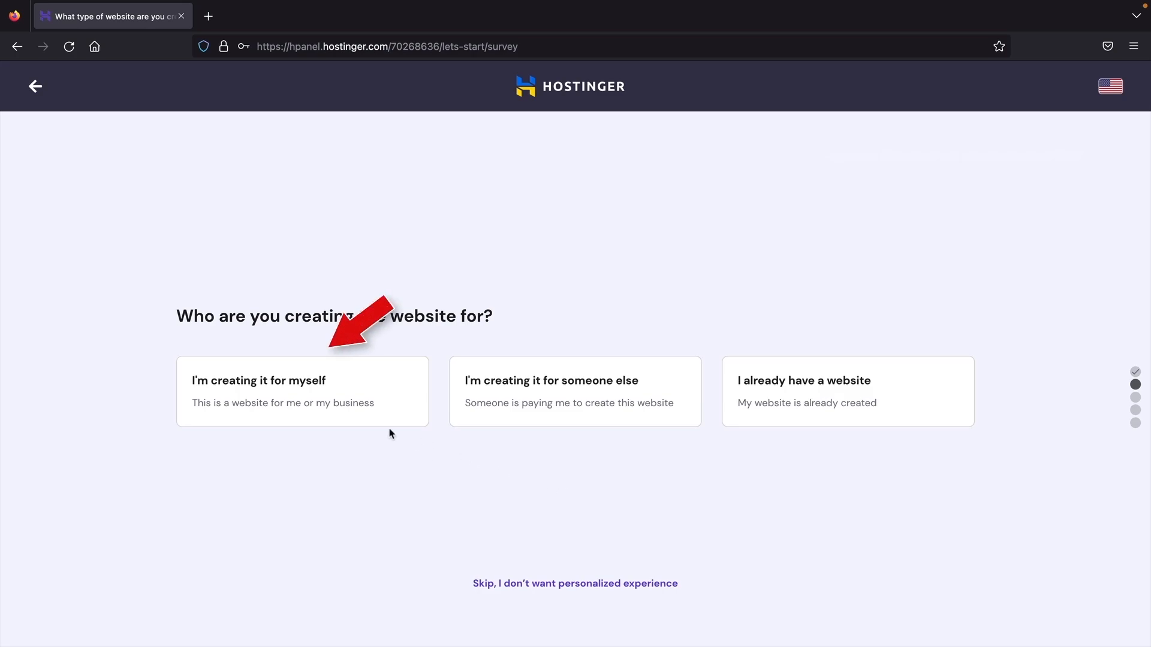
{"action": "left_click", "coordinate": [288, 400]}
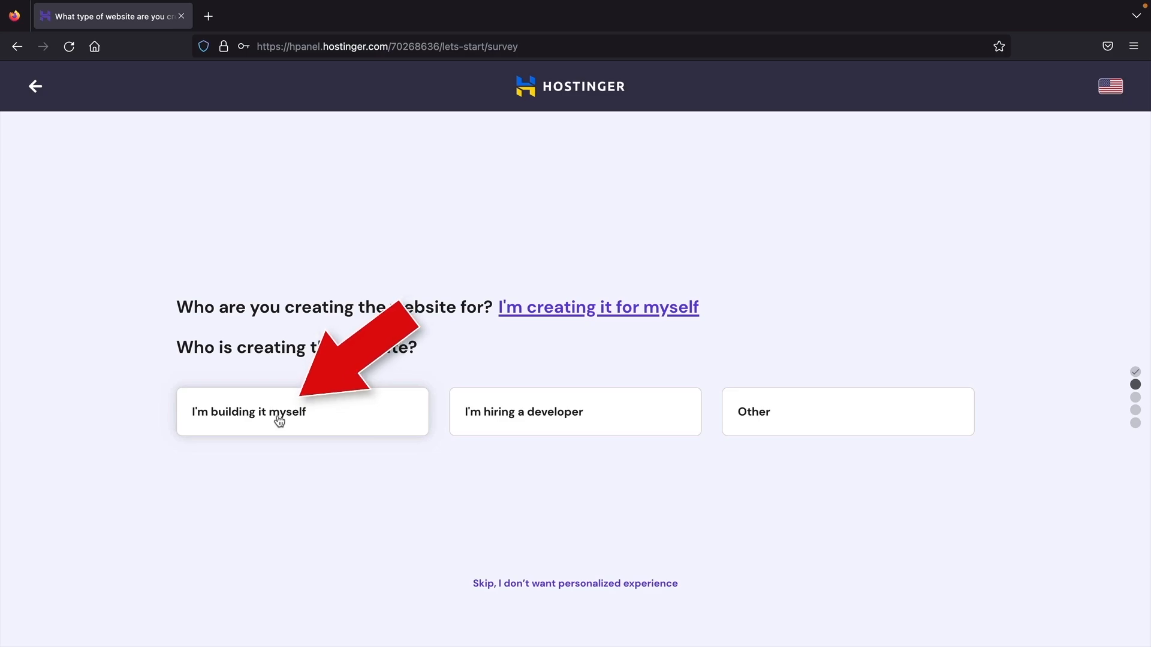
{"action": "left_click", "coordinate": [278, 419]}
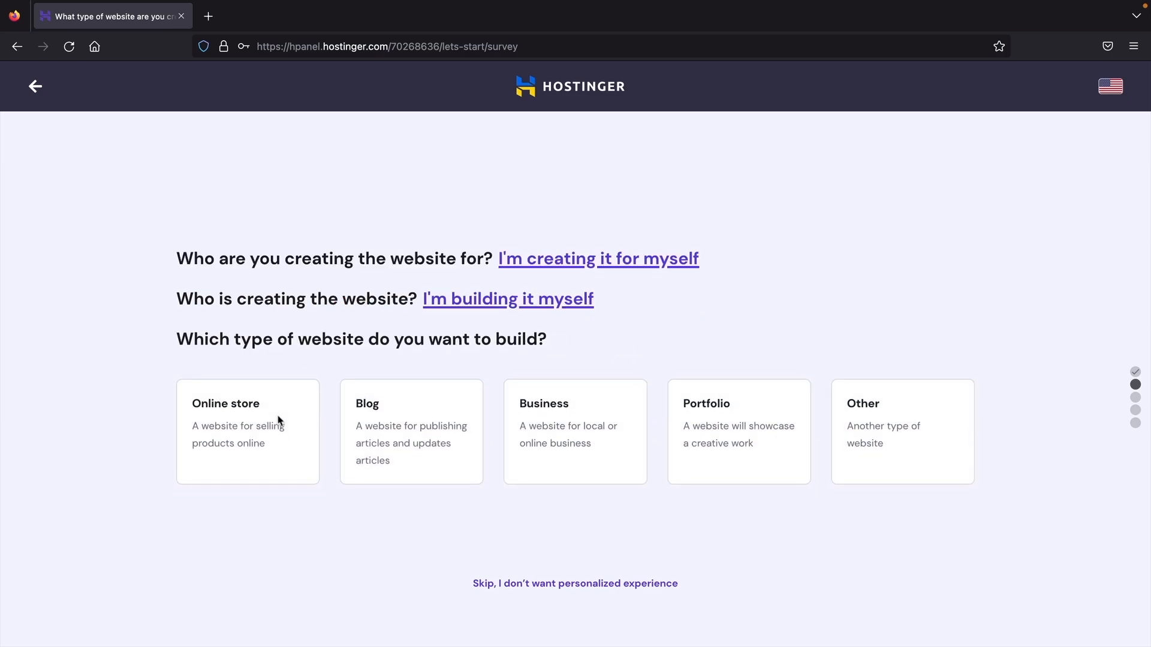
{"action": "left_click", "coordinate": [553, 420]}
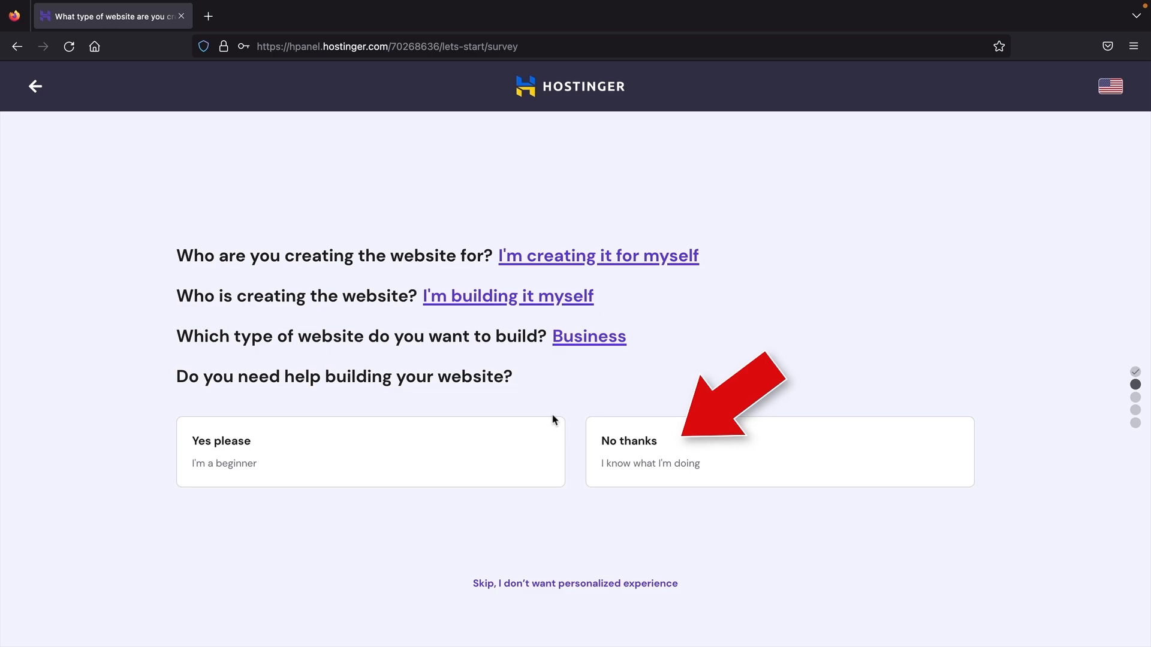
{"action": "left_click", "coordinate": [668, 461]}
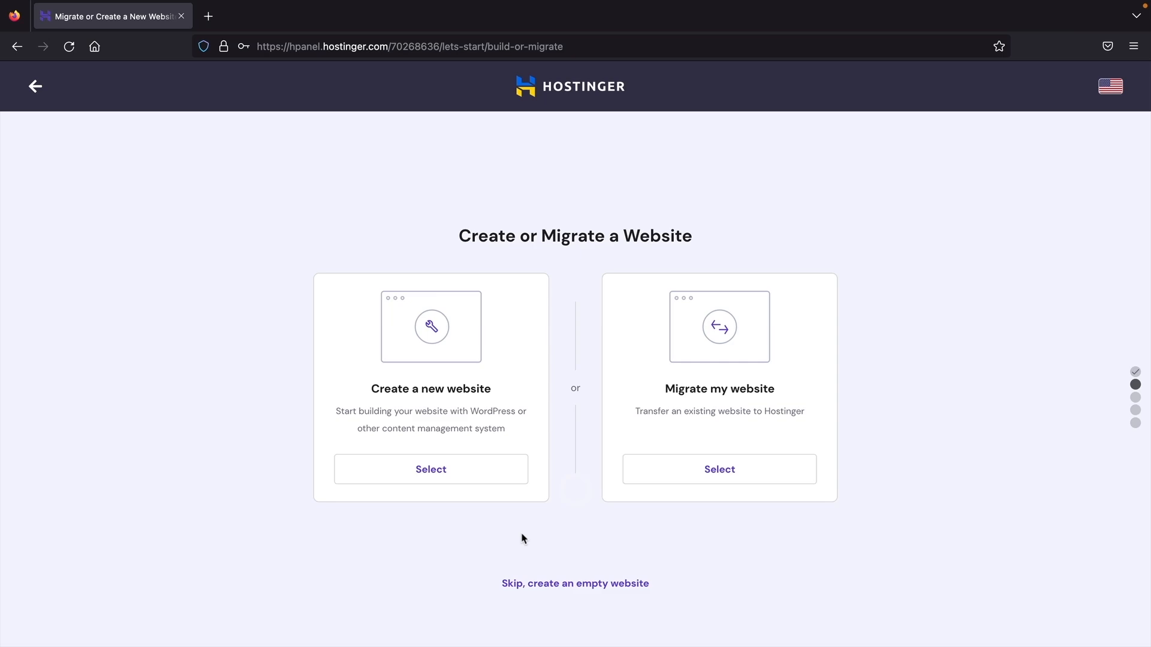
- Create a new WordPress website and accept the admin e-mail and password
{"action": "left_click", "coordinate": [431, 470]}
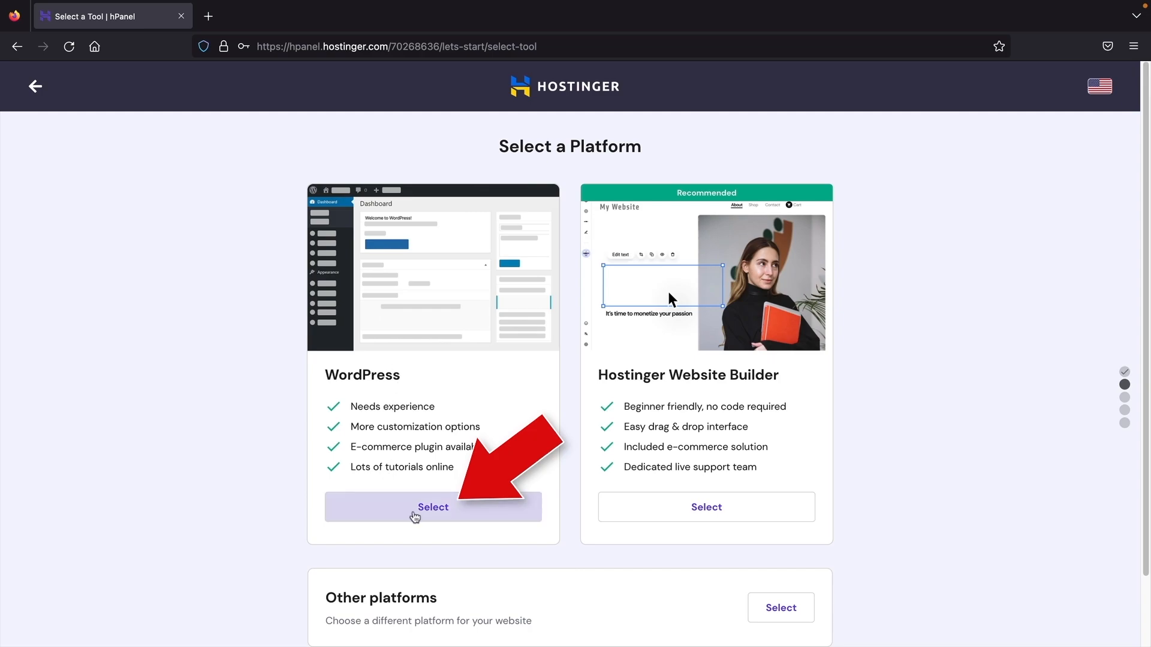
{"action": "left_click", "coordinate": [442, 513]}
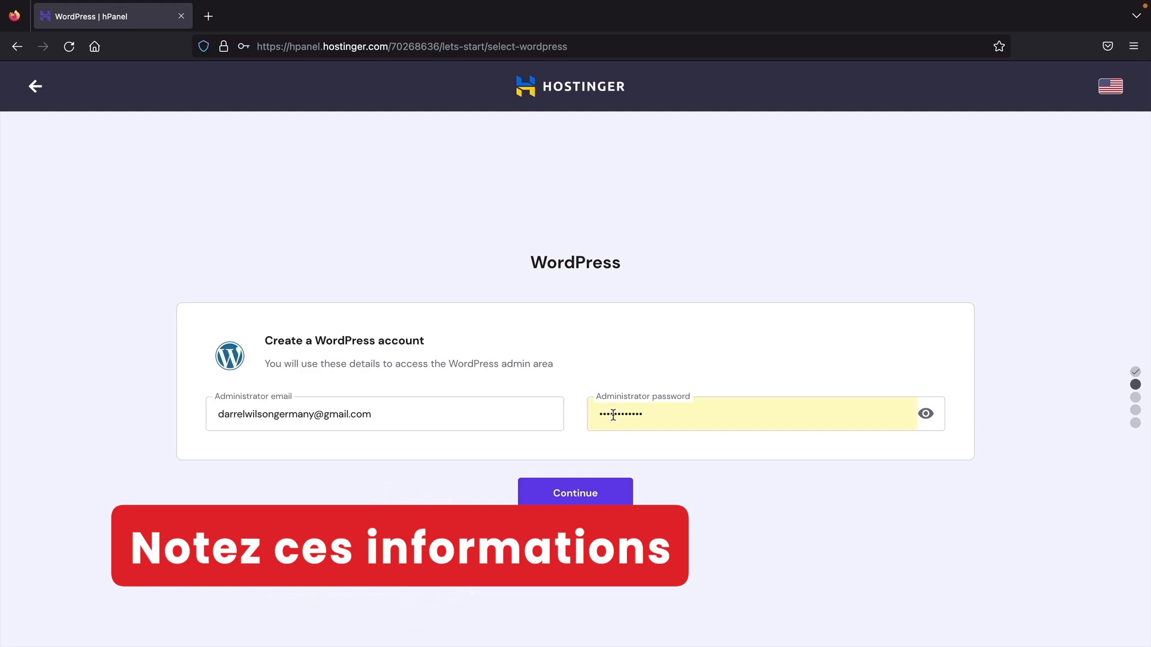
{"action": "left_click", "coordinate": [568, 497]}
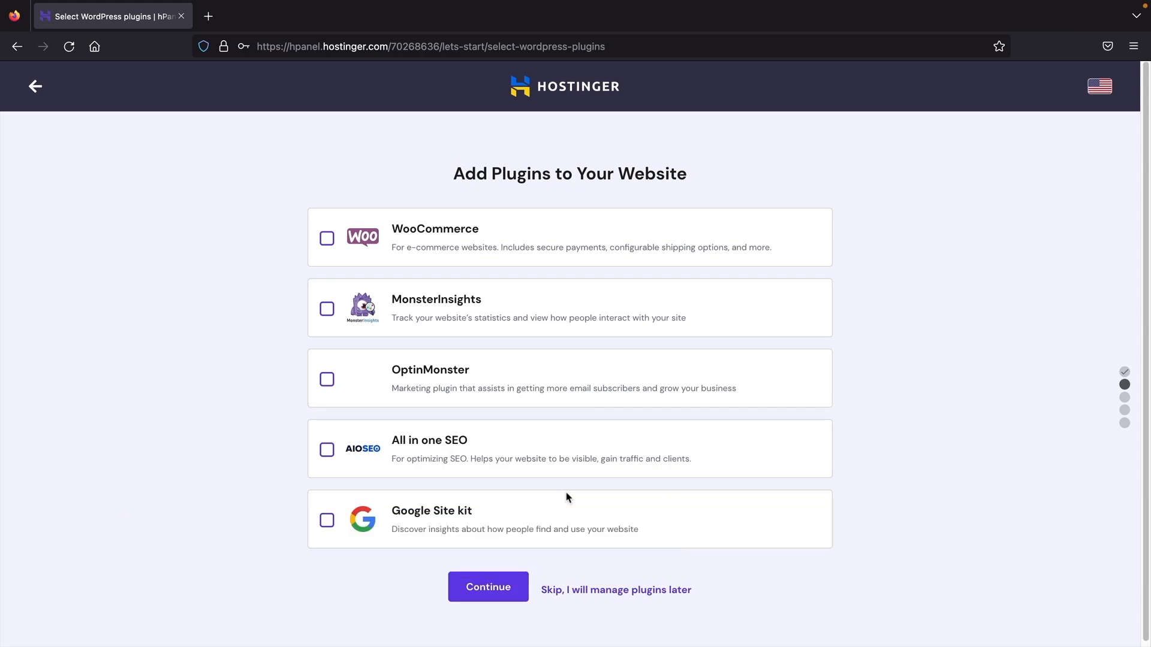
- Skip the optional plugins and the website template selection
{"action": "scroll", "coordinate": [569, 516], "scroll_direction": "down", "scroll_amount": 1}
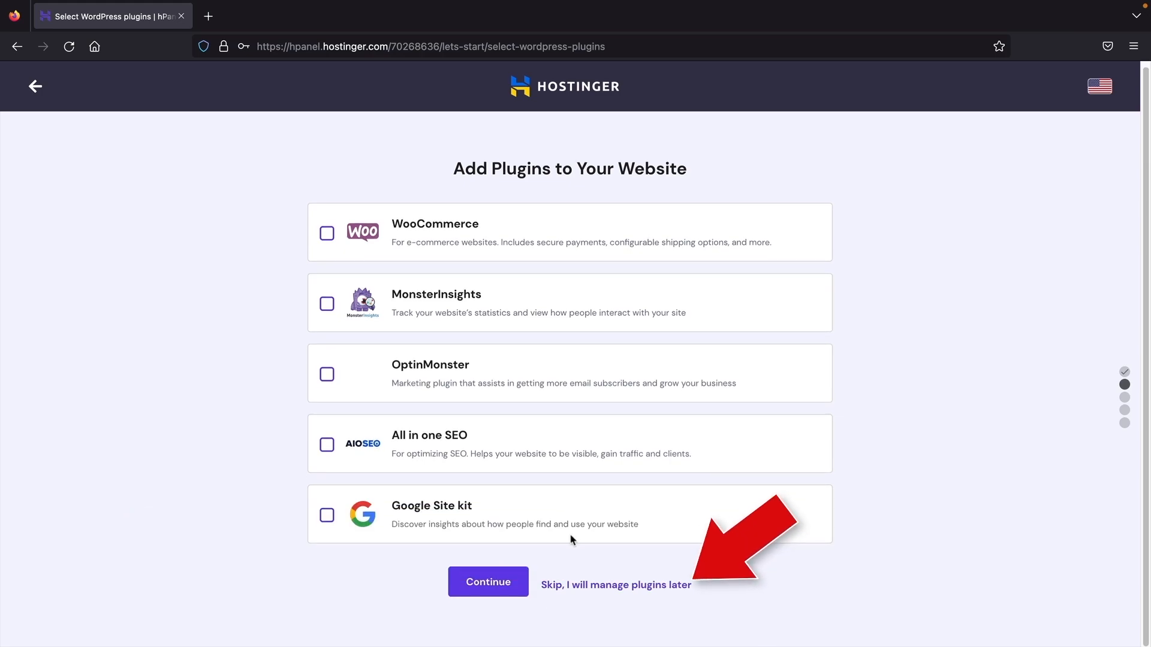
{"action": "left_click", "coordinate": [568, 587]}
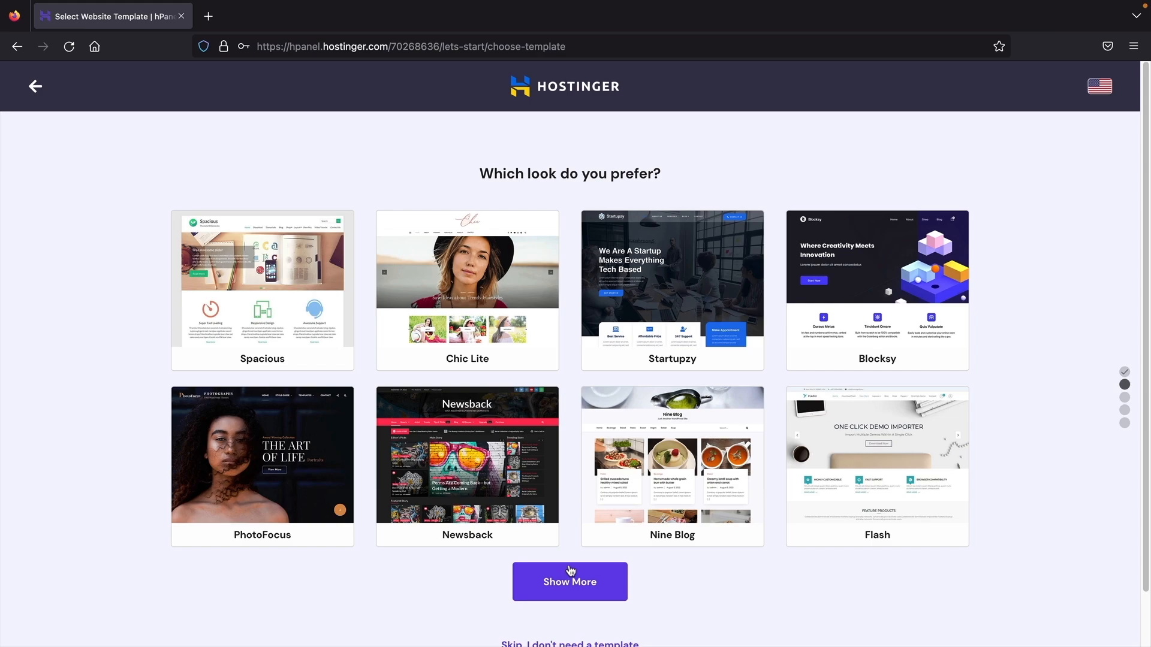
{"action": "scroll", "coordinate": [570, 504], "scroll_direction": "down", "scroll_amount": 2}
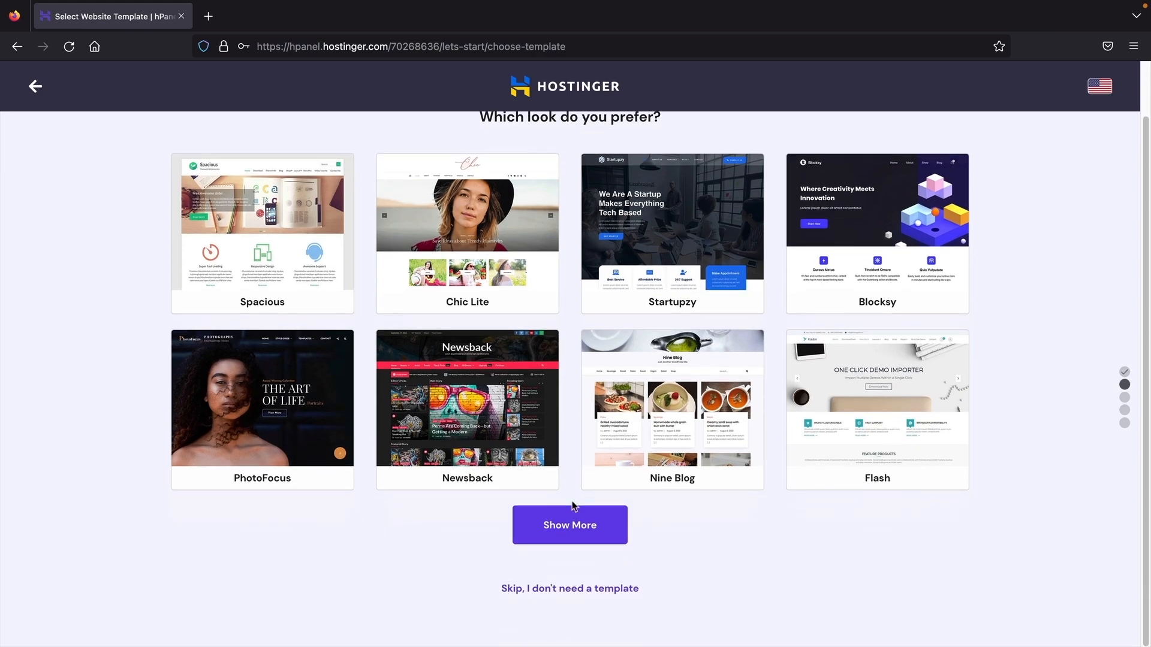
{"action": "left_click", "coordinate": [552, 591]}
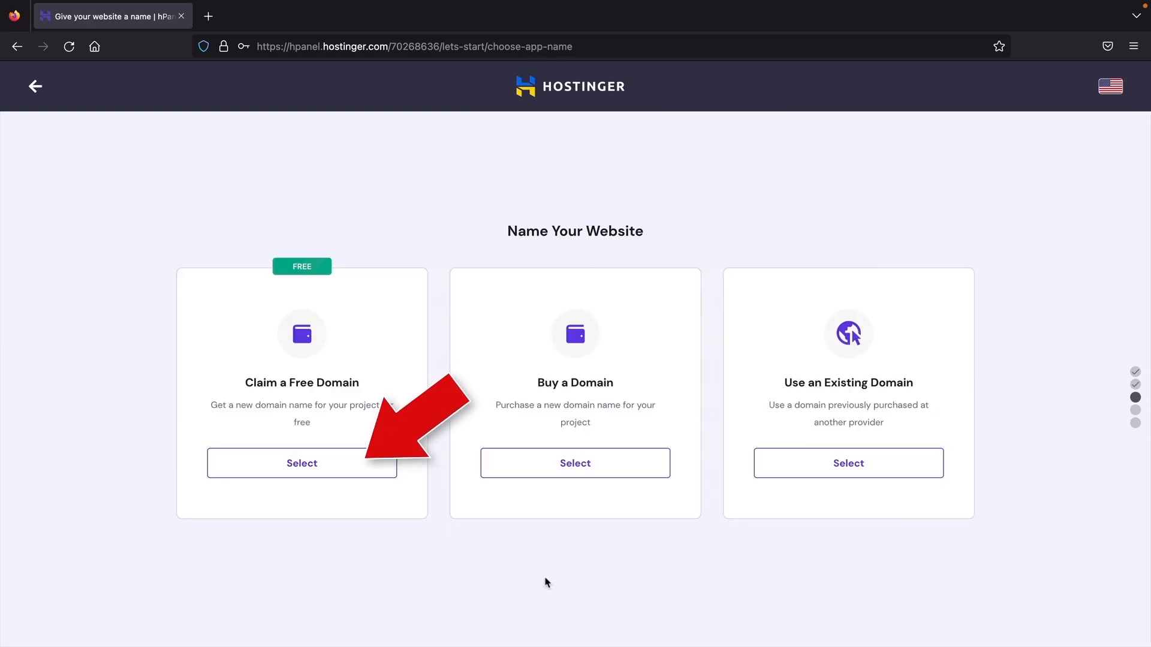
- Claim the free domain darrelguide.com with the .com extension
{"action": "left_click", "coordinate": [331, 472]}
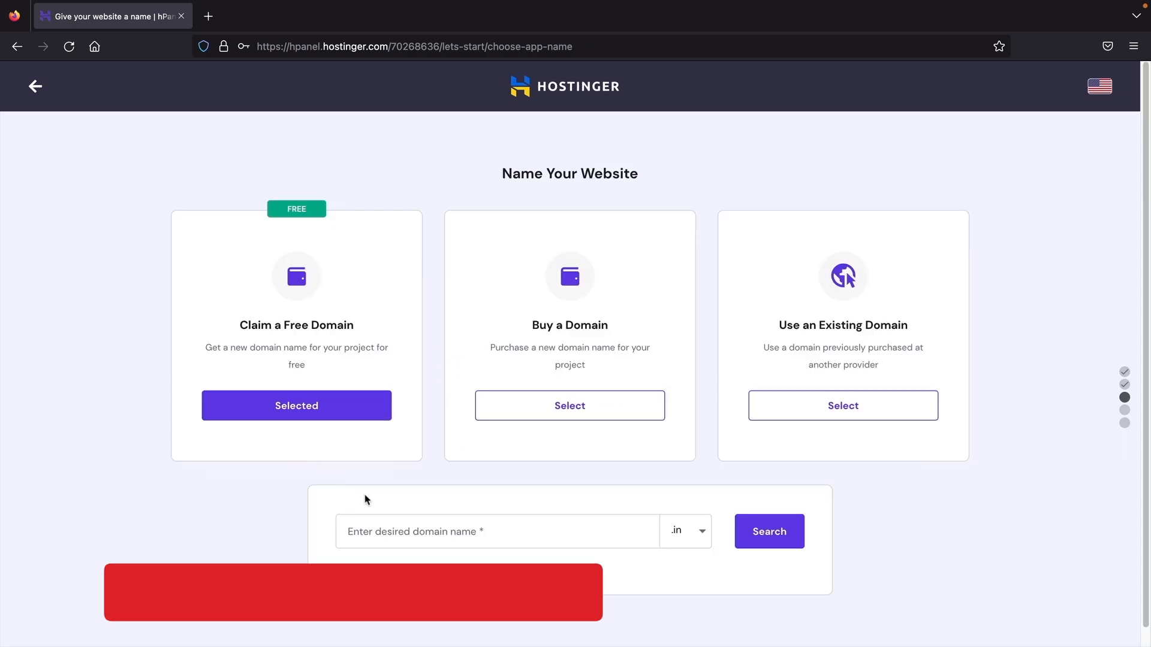
{"action": "scroll", "coordinate": [366, 499], "scroll_direction": "down", "scroll_amount": 1}
{"action": "left_click", "coordinate": [433, 509]}
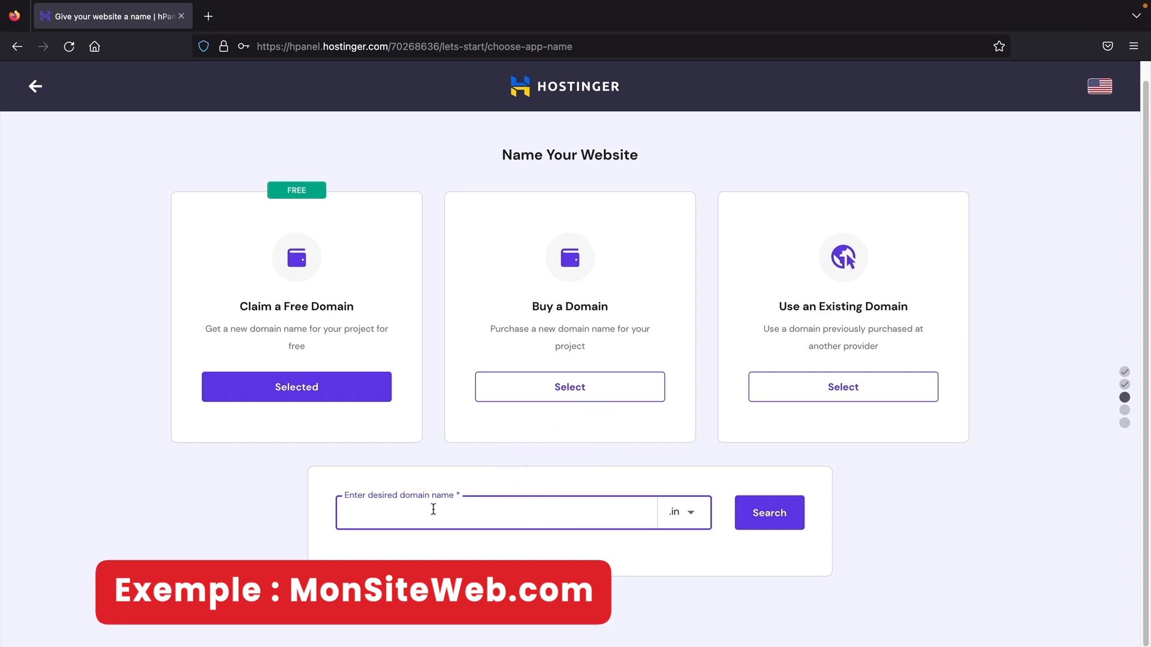
{"action": "left_click", "coordinate": [690, 514]}
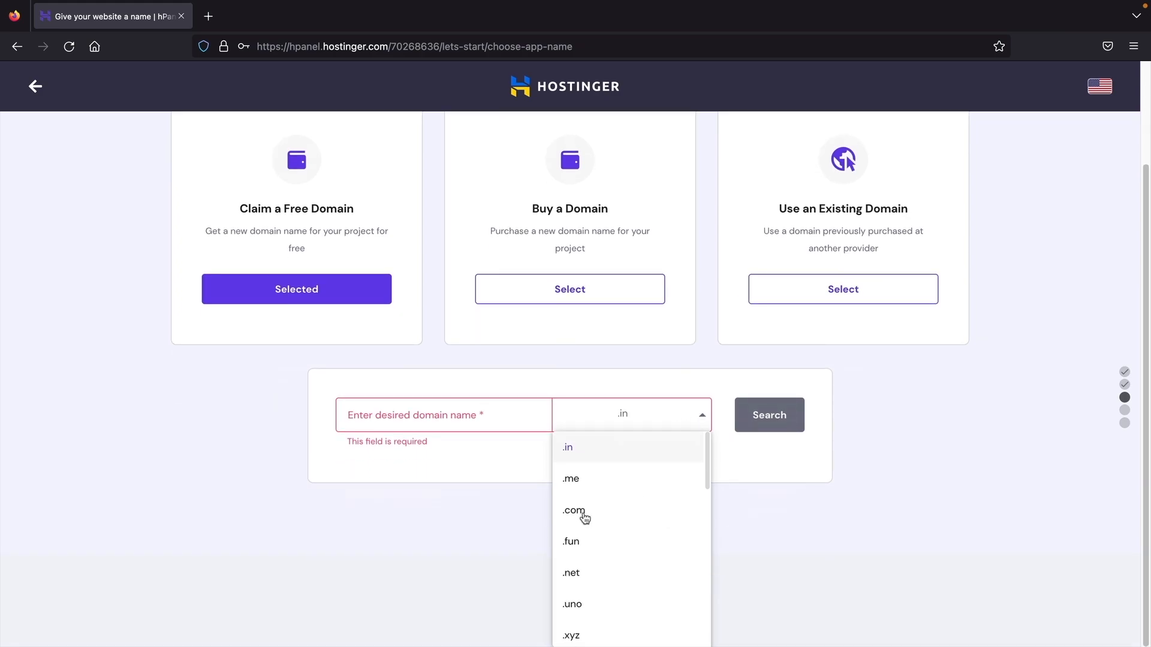
{"action": "left_click", "coordinate": [584, 515]}
{"action": "left_click", "coordinate": [522, 511]}
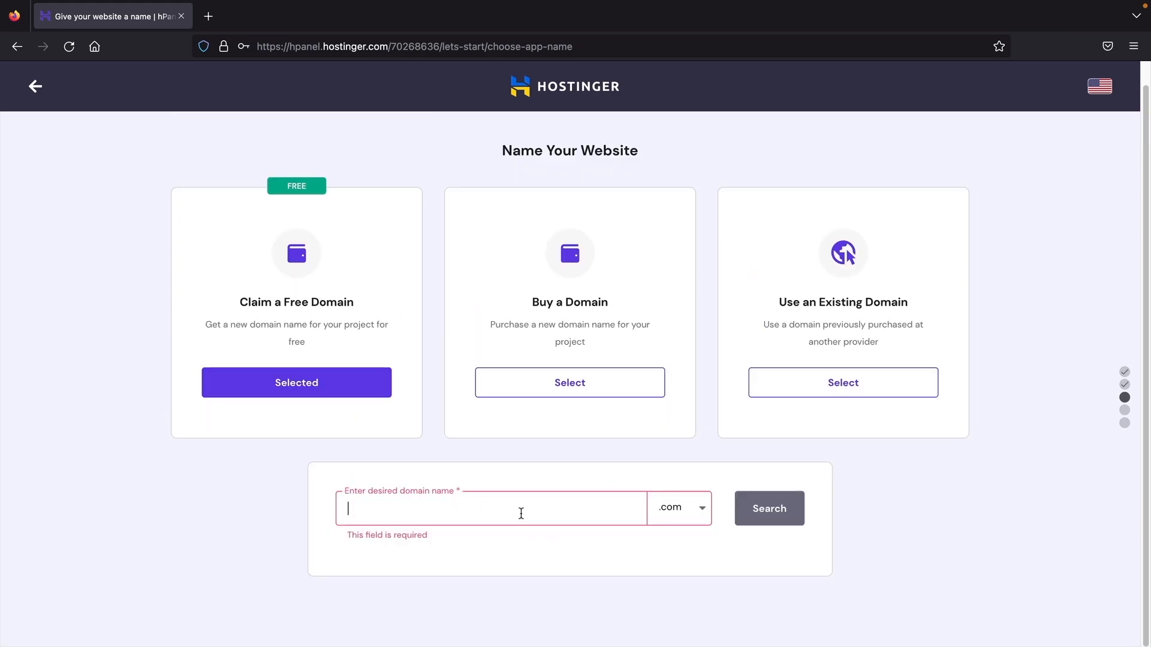
{"action": "type", "text": "darrelguide"}
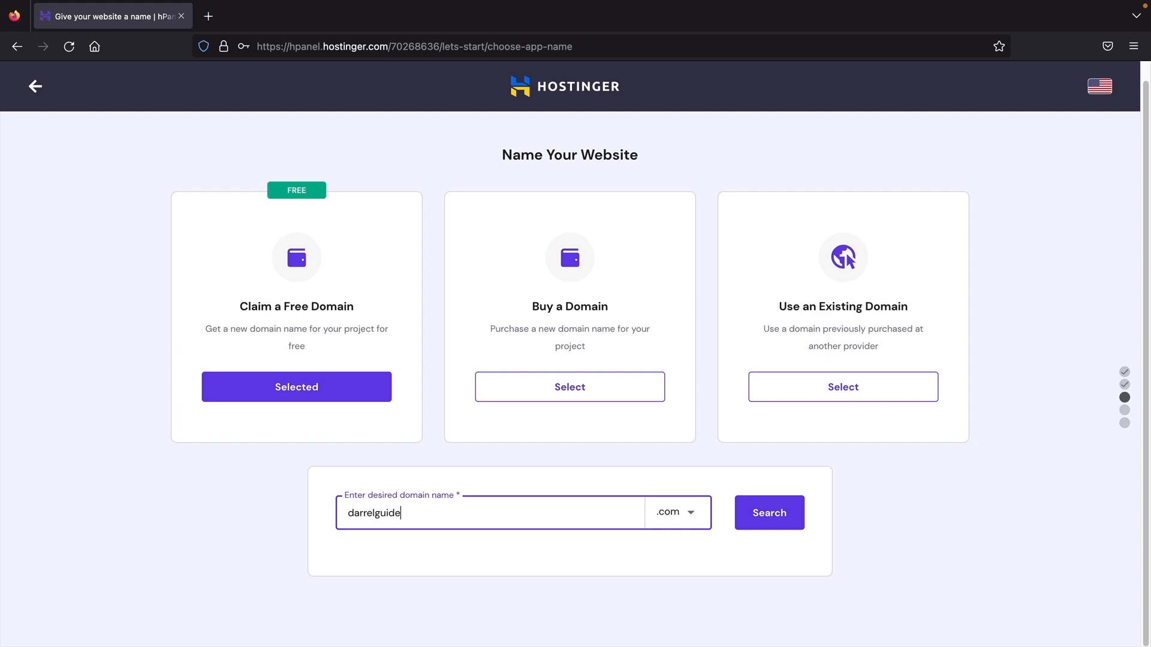
{"action": "left_click", "coordinate": [761, 519]}
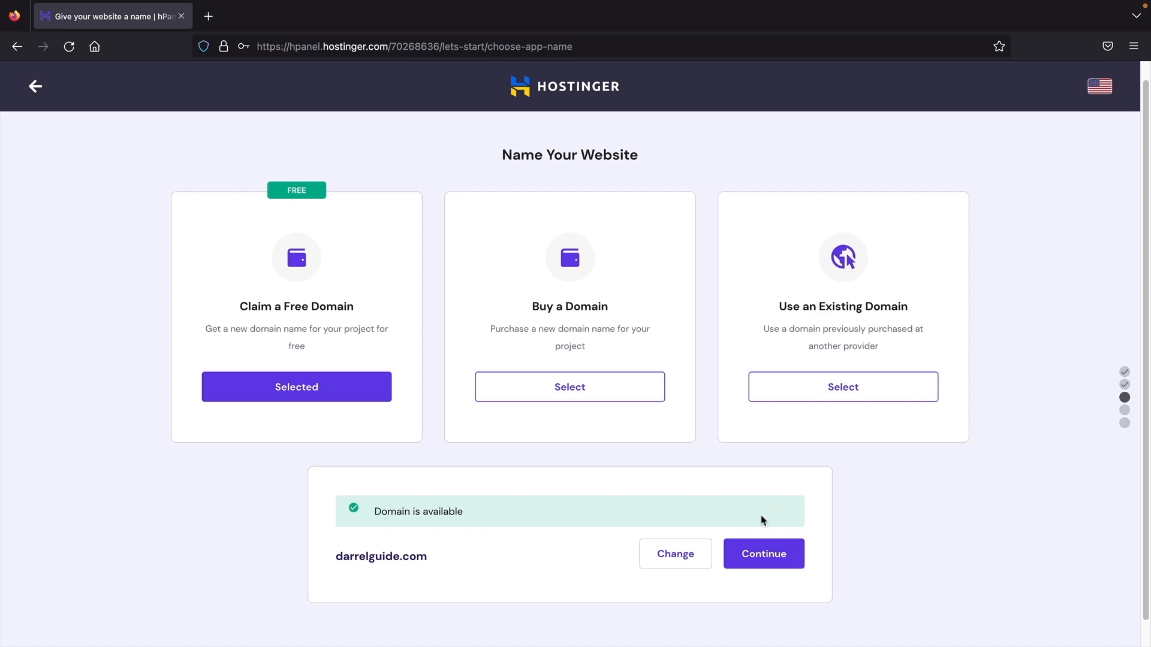
{"action": "scroll", "coordinate": [760, 515], "scroll_direction": "down", "scroll_amount": 1}
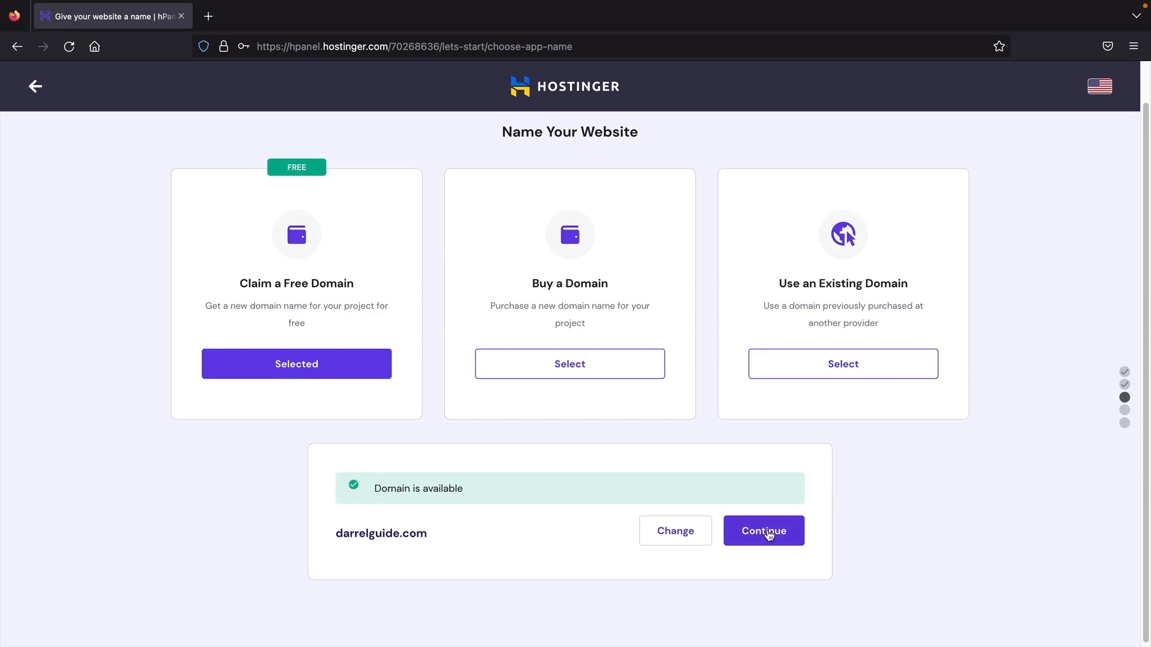
{"action": "left_click", "coordinate": [774, 538]}
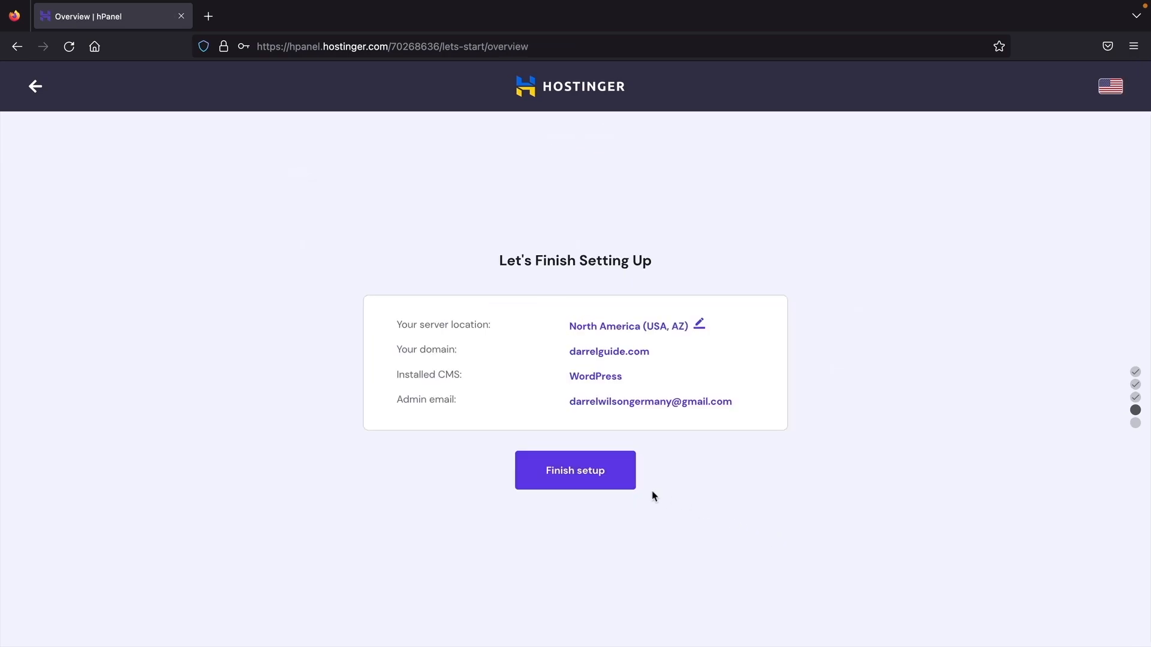
- Finish setup and register darrelguide.com with United States of America as the contact country
{"action": "left_click", "coordinate": [589, 477]}
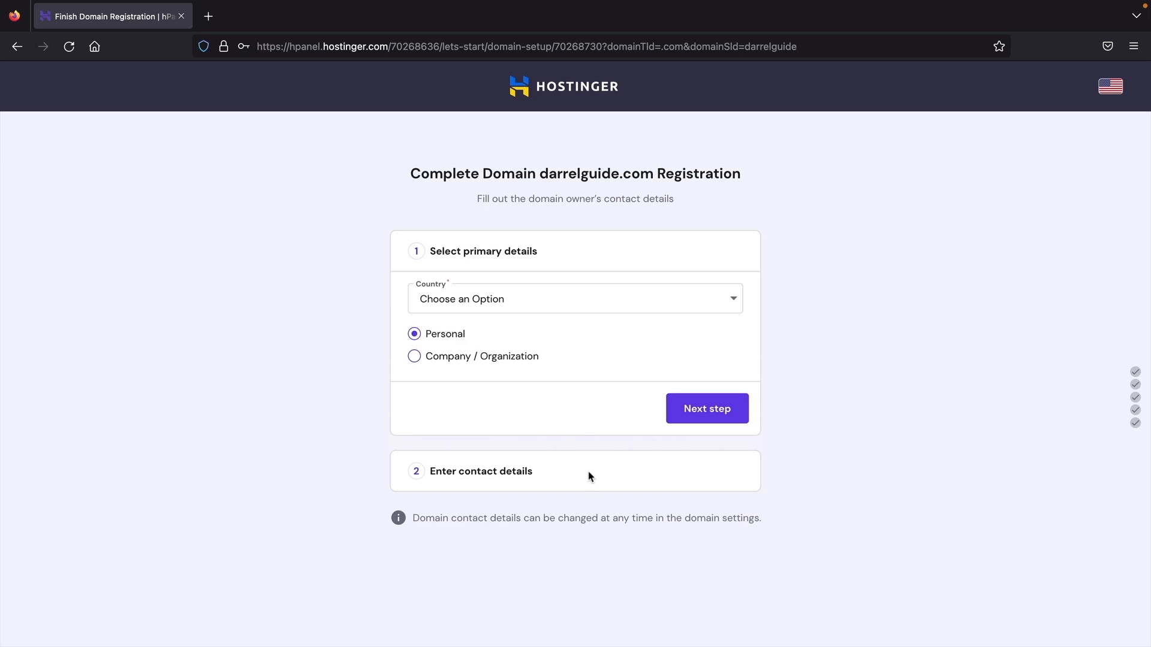
{"action": "left_click", "coordinate": [506, 306]}
{"action": "scroll", "coordinate": [512, 383], "scroll_direction": "down", "scroll_amount": 20}
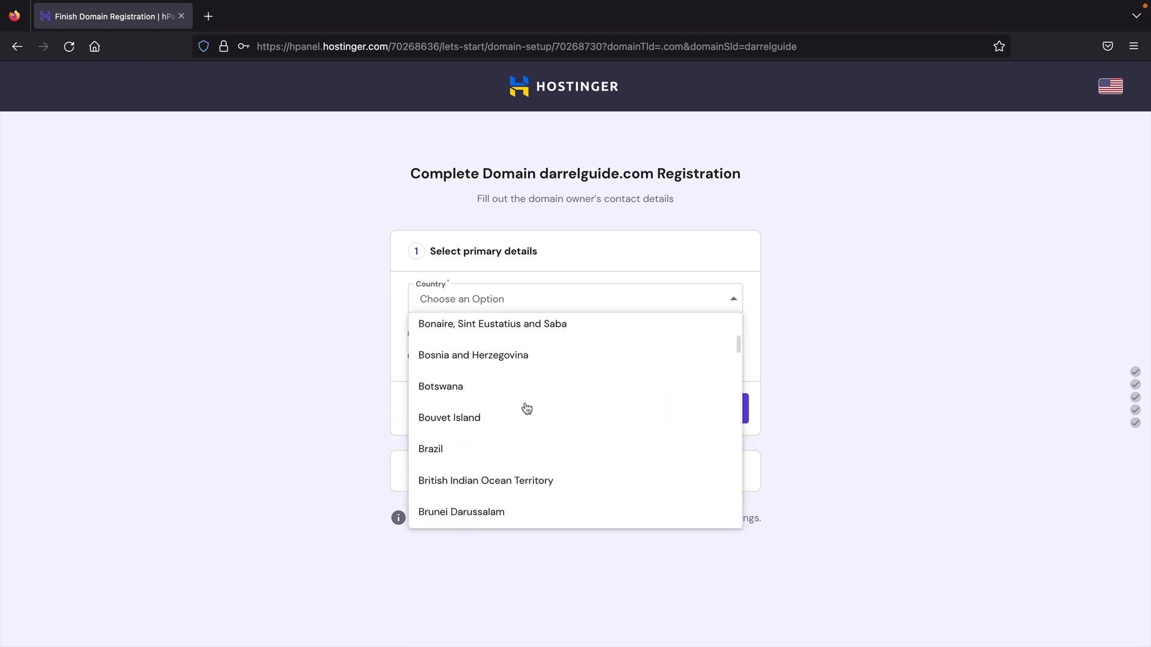
{"action": "scroll", "coordinate": [506, 466], "scroll_direction": "down", "scroll_amount": 5}
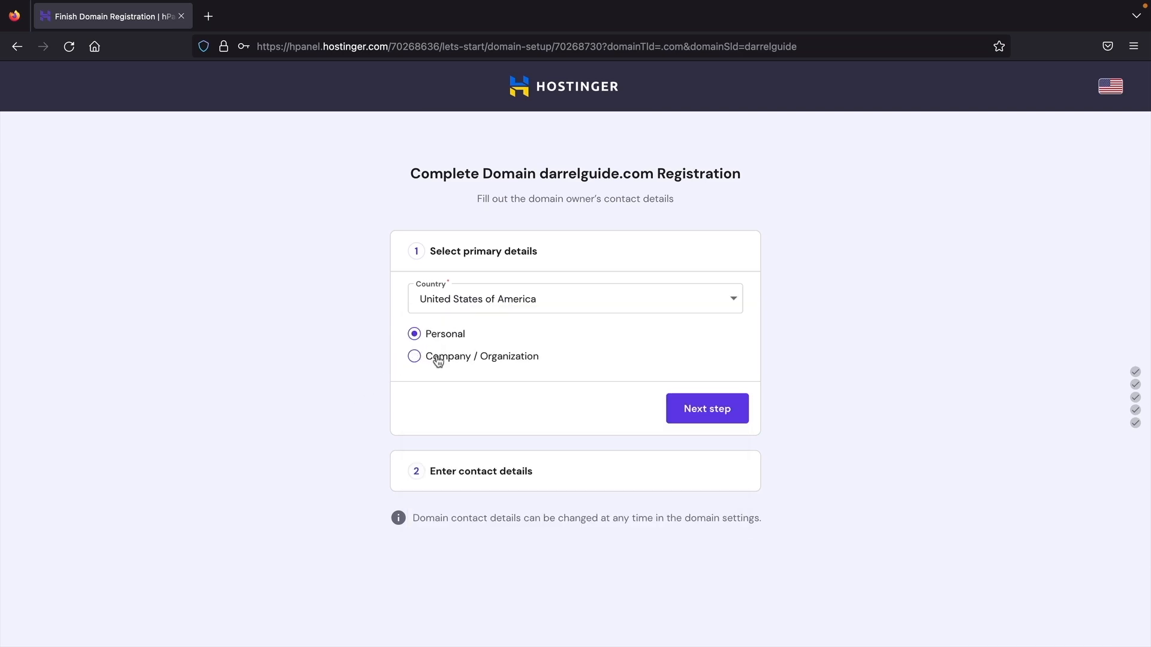
{"action": "left_click", "coordinate": [697, 411]}
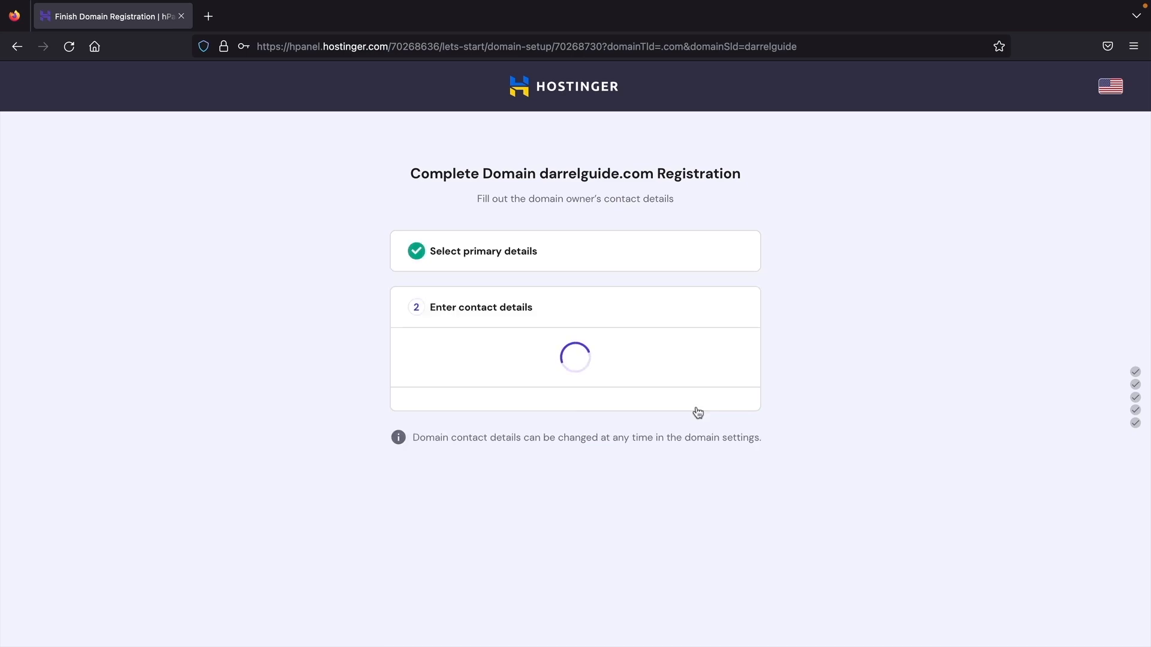
{"action": "scroll", "coordinate": [696, 407], "scroll_direction": "down", "scroll_amount": 3}
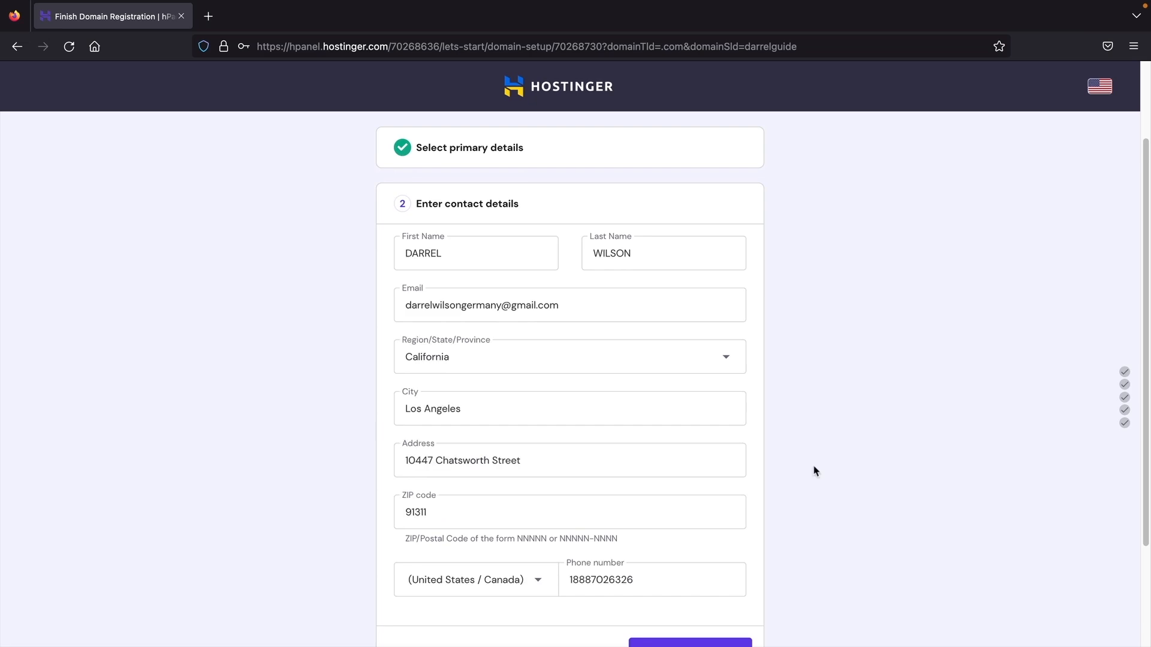
{"action": "scroll", "coordinate": [798, 450], "scroll_direction": "down", "scroll_amount": 3}
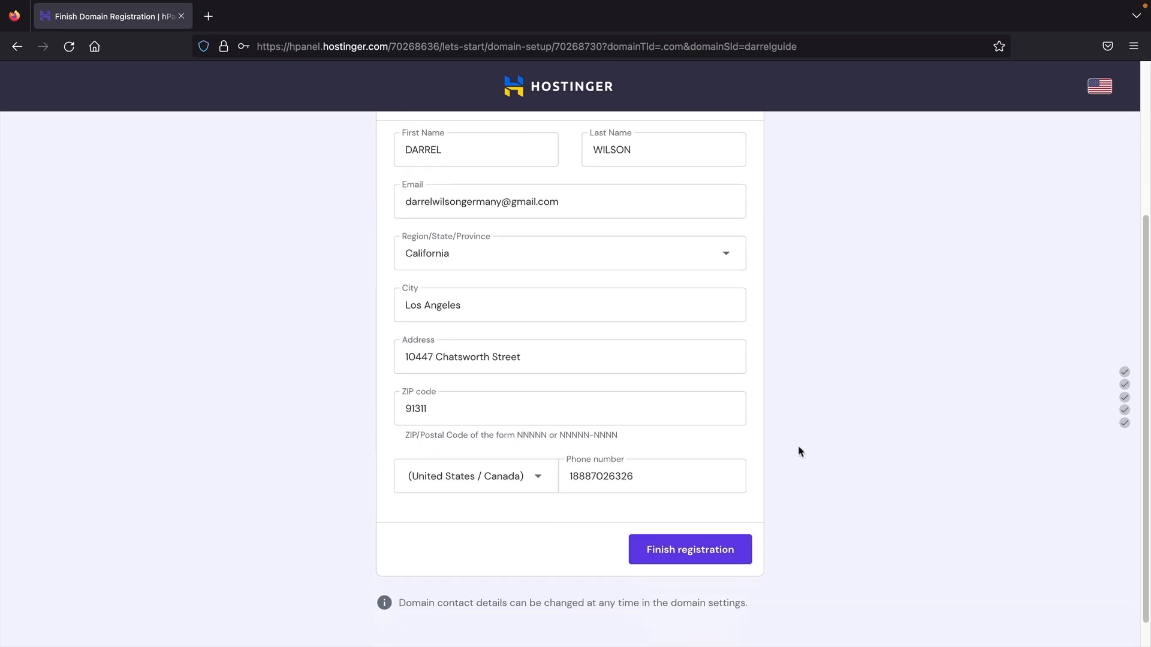
{"action": "left_click", "coordinate": [705, 559]}
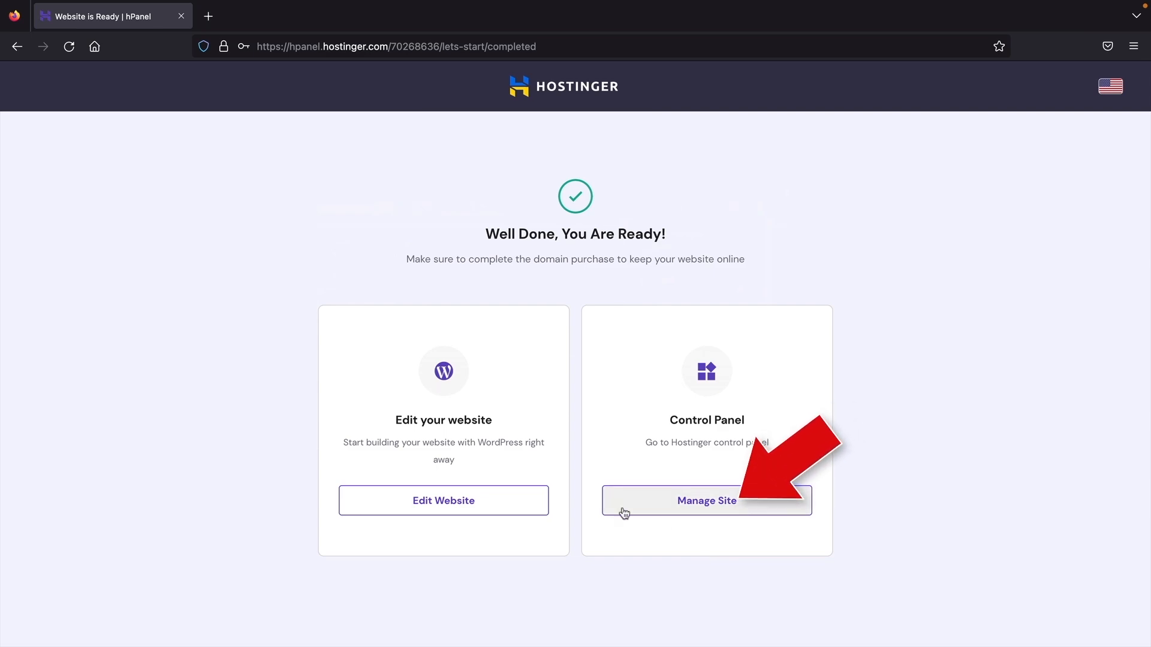
- Open the WordPress dashboard for darrelguide.com in hPanel
{"action": "left_click", "coordinate": [679, 507]}
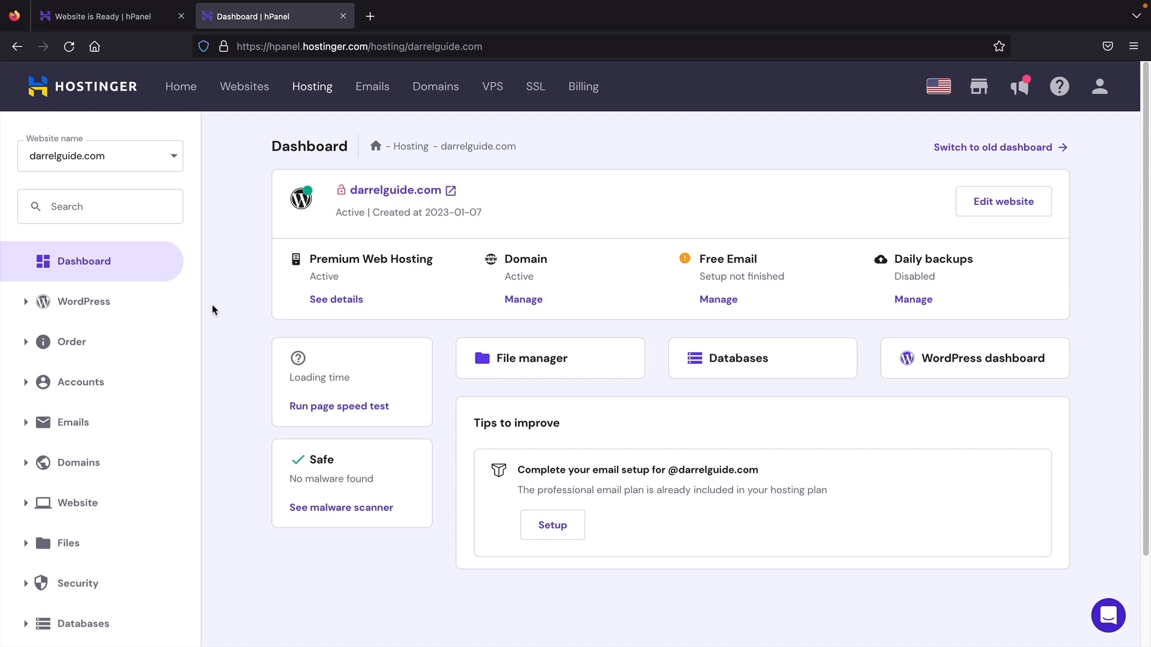
{"action": "left_click", "coordinate": [105, 314]}
{"action": "left_click", "coordinate": [97, 336]}
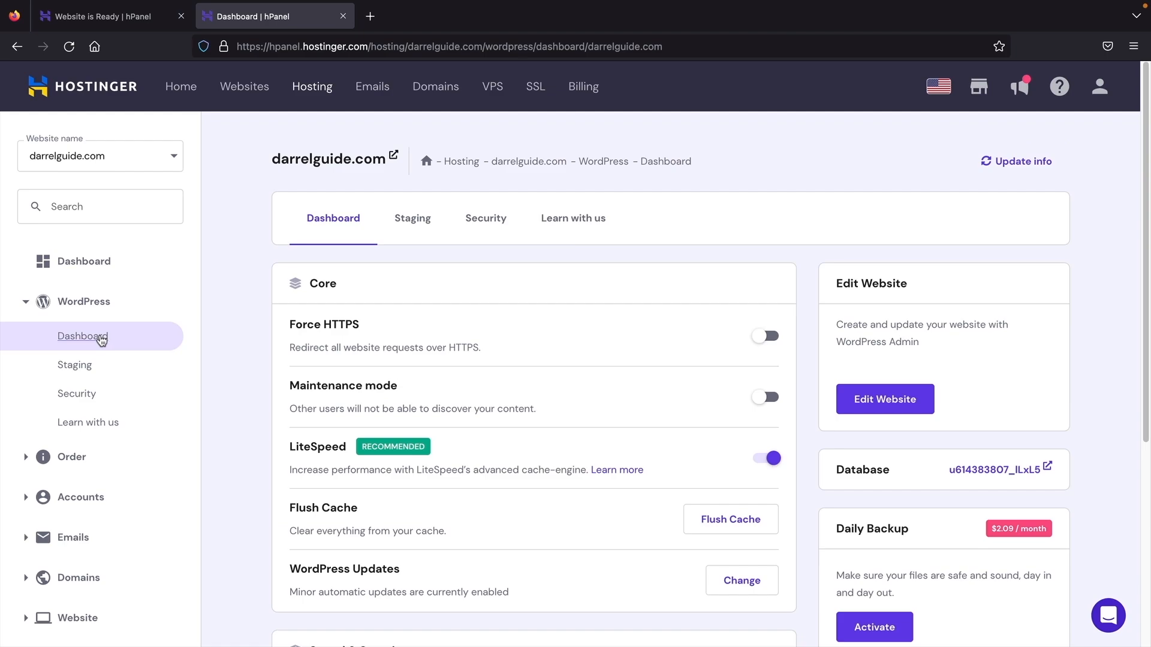
{"action": "scroll", "coordinate": [238, 288], "scroll_direction": "down", "scroll_amount": 1}
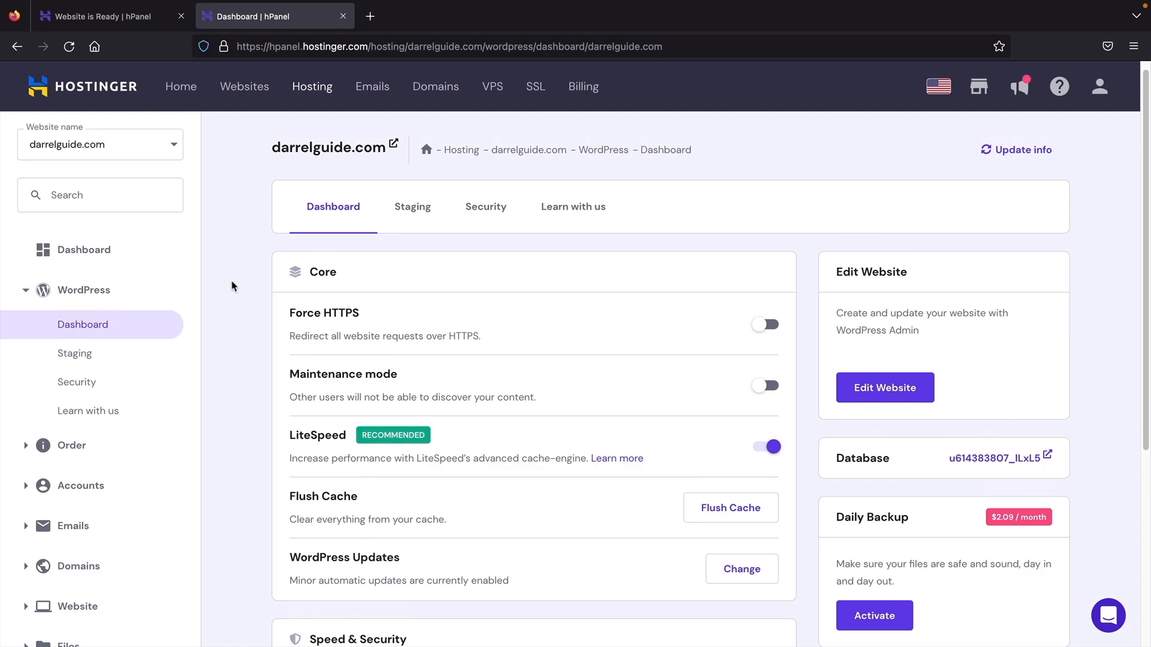
- Check the site's connection security and the uninstalled SSL Certificate under Speed & Security
{"action": "left_click", "coordinate": [223, 47]}
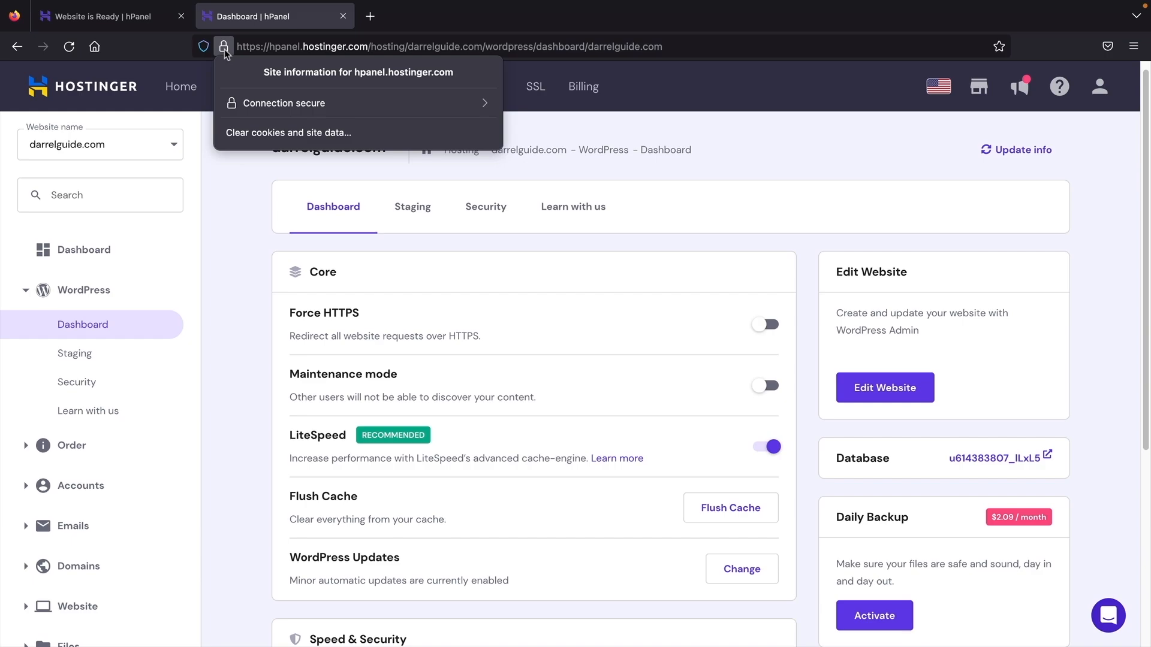
{"action": "left_click", "coordinate": [224, 47]}
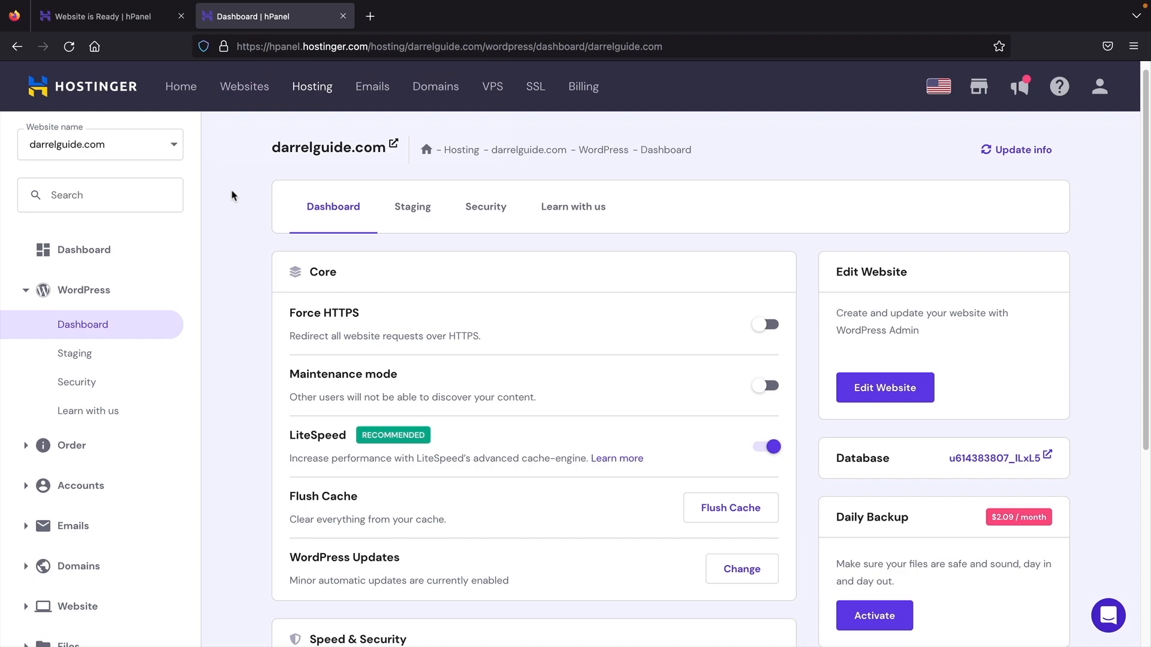
{"action": "scroll", "coordinate": [236, 221], "scroll_direction": "down", "scroll_amount": 5}
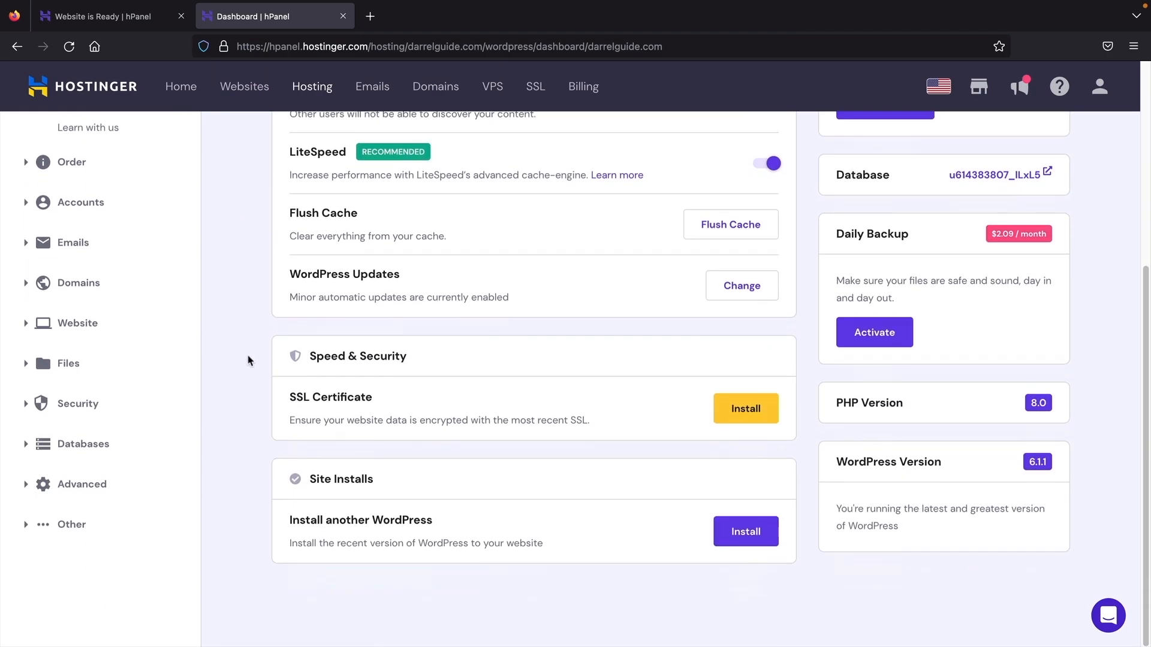
{"action": "left_click_drag", "start_coordinate": [289, 399], "coordinate": [371, 402]}
{"action": "left_click", "coordinate": [371, 402]}
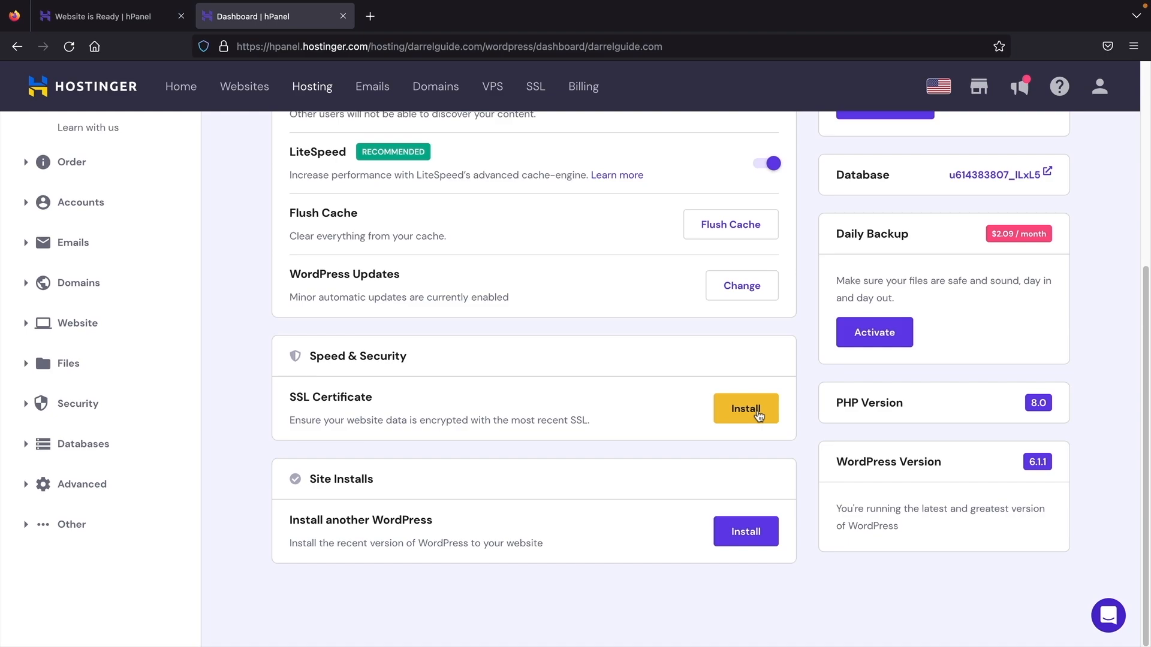
- Install an SSL certificate on darrelguide.com from hPanel so HTTPS is forced automatically
{"action": "left_click", "coordinate": [758, 415]}
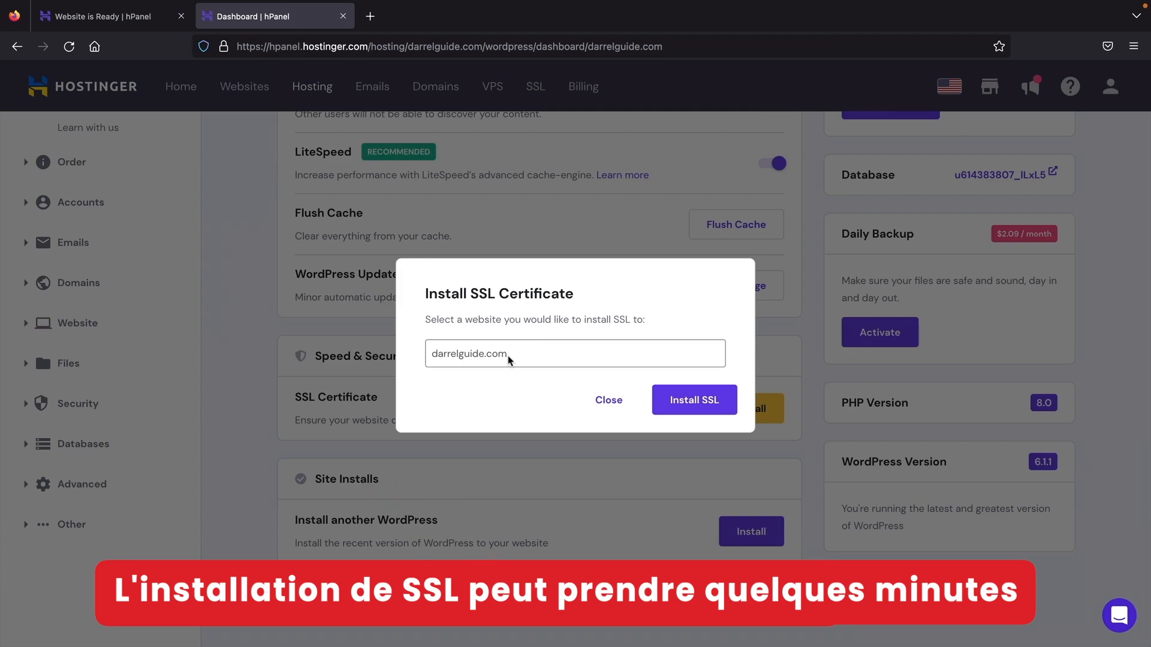
{"action": "left_click_drag", "start_coordinate": [509, 360], "coordinate": [431, 357]}
{"action": "left_click", "coordinate": [562, 361]}
{"action": "left_click", "coordinate": [687, 405]}
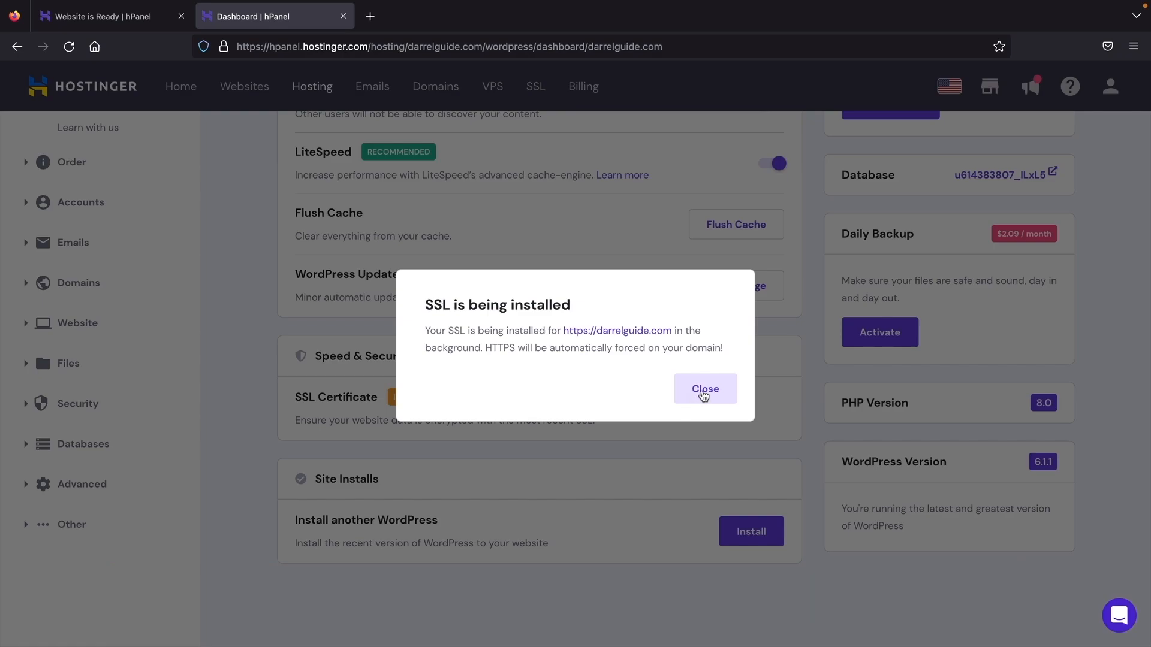
{"action": "left_click", "coordinate": [707, 390]}
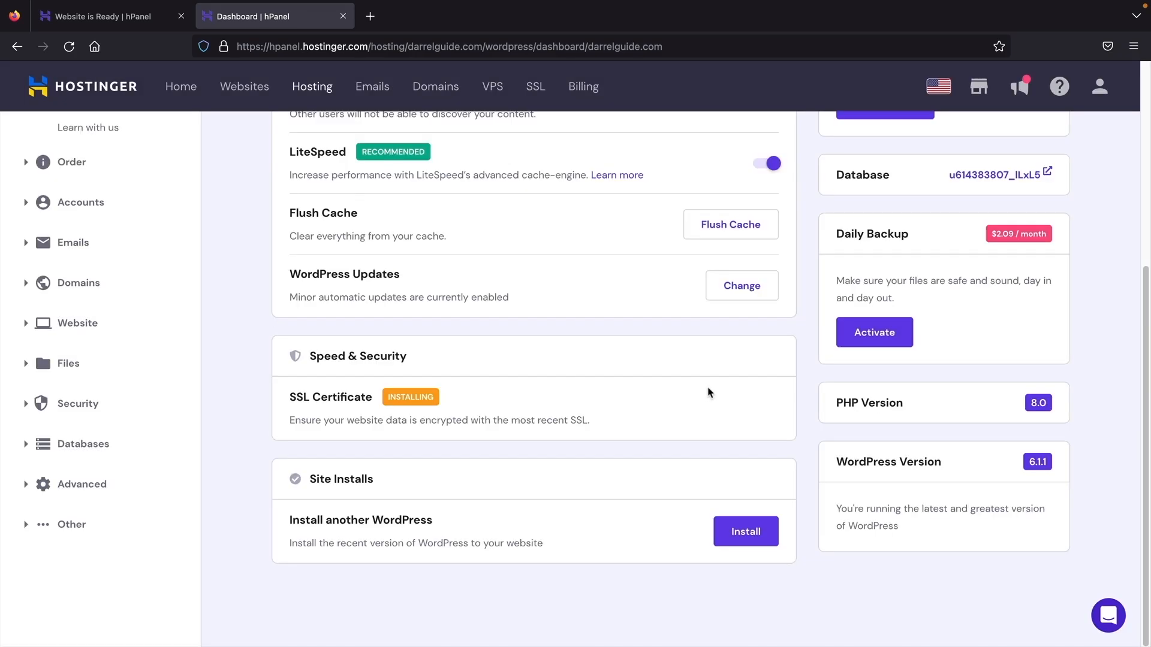
{"action": "scroll", "coordinate": [654, 393], "scroll_direction": "up", "scroll_amount": 5}
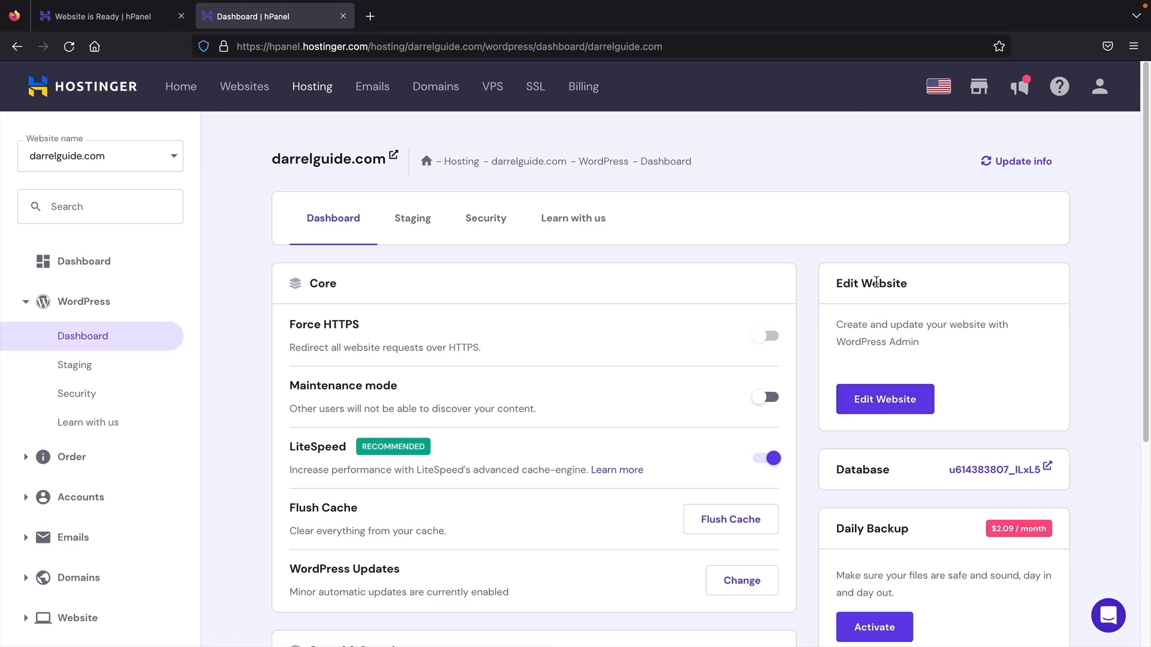
- Open darrelguide.com via Edit Website, dismiss the block editor tour, and reach the admin Dashboard
{"action": "left_click", "coordinate": [898, 405]}
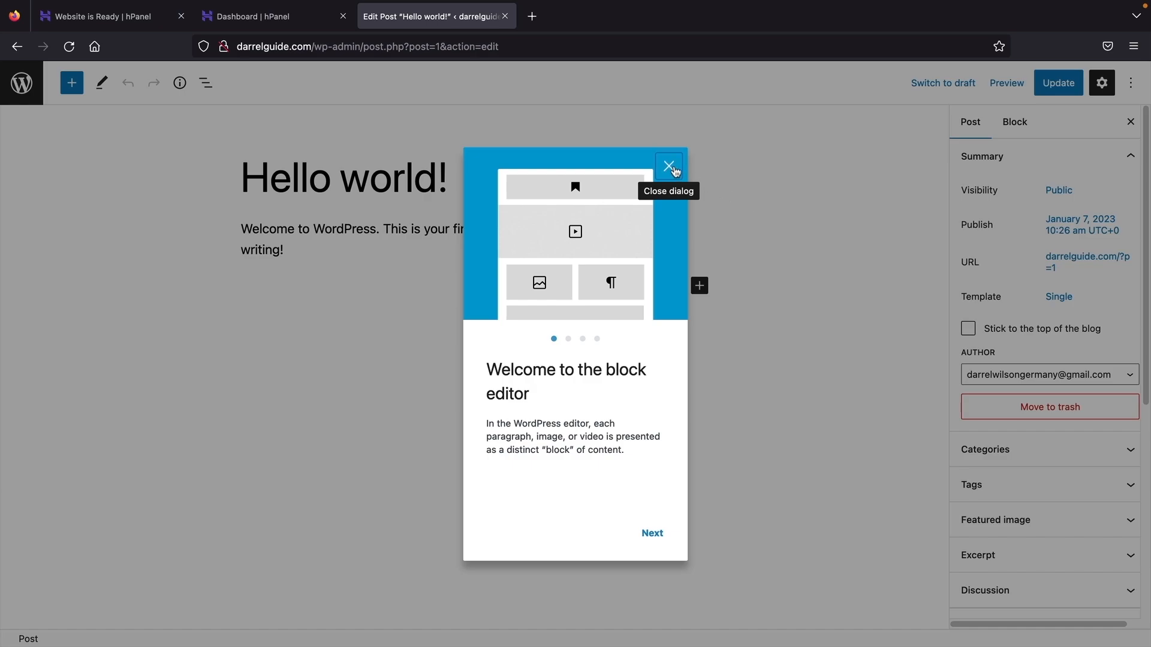
{"action": "left_click", "coordinate": [669, 167]}
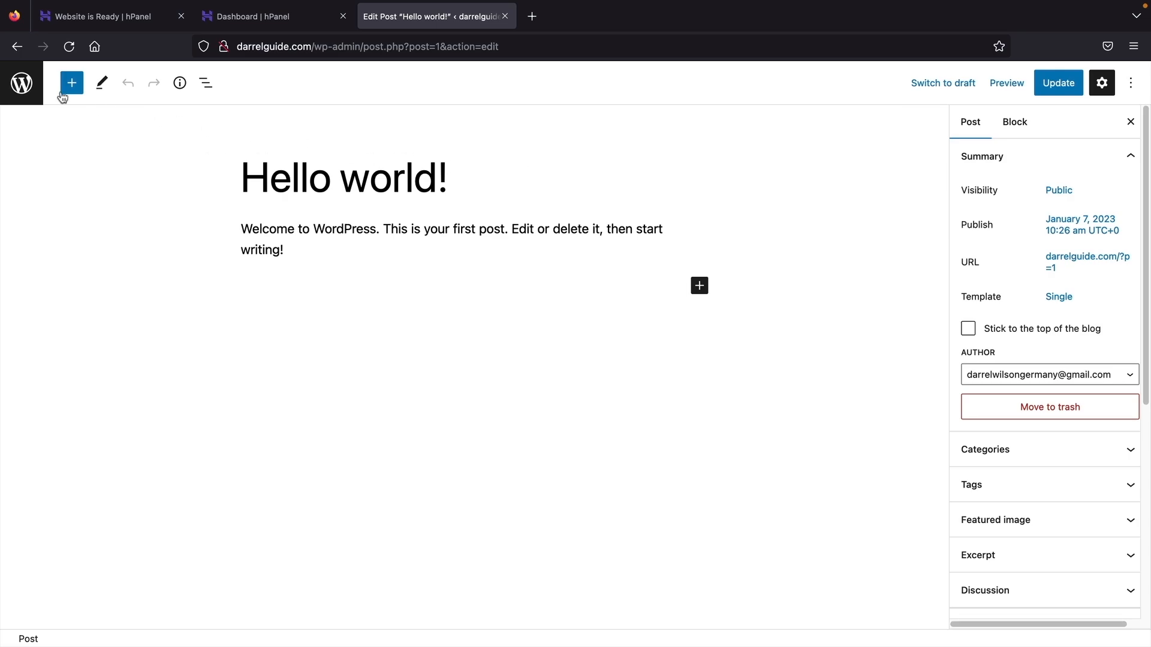
{"action": "left_click", "coordinate": [21, 85]}
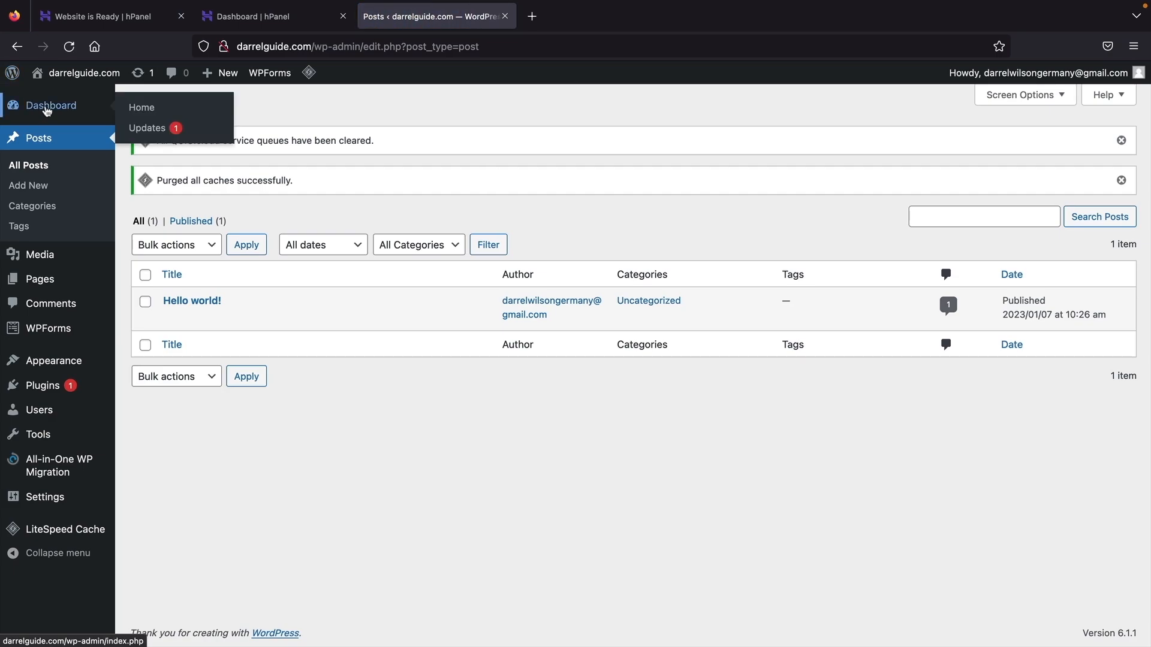
{"action": "left_click", "coordinate": [49, 111]}
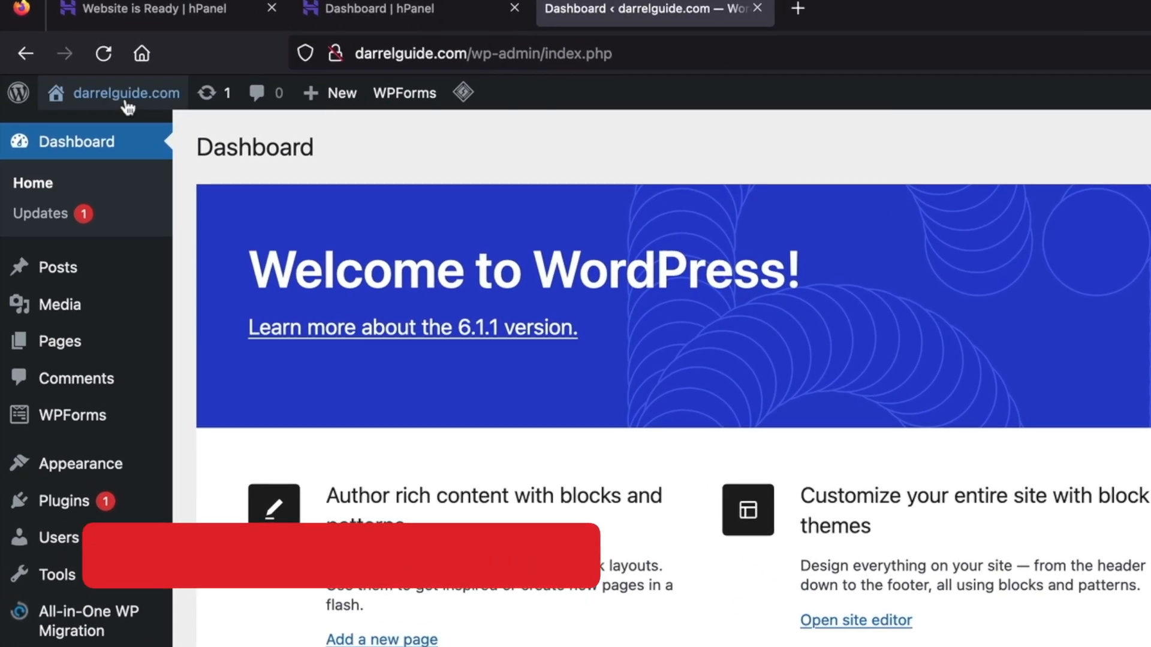
- Visit the live darrelguide.com front page, scroll through and reload it, then return to the dashboard
{"action": "mouse_move", "coordinate": [122, 105]}
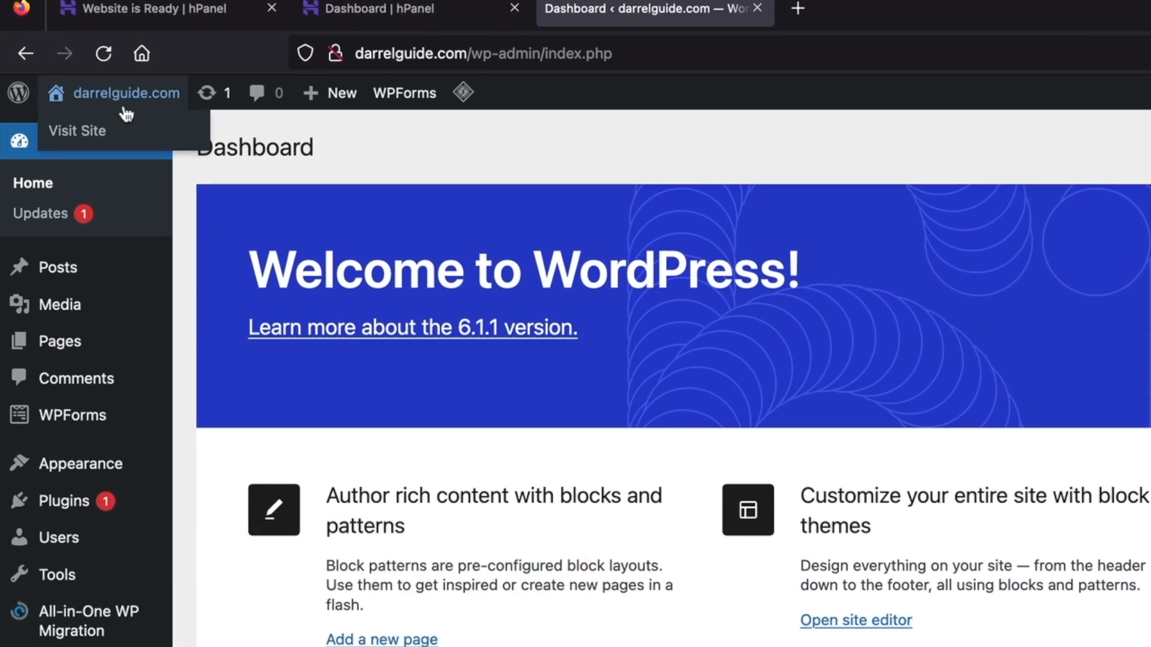
{"action": "left_click", "coordinate": [100, 138]}
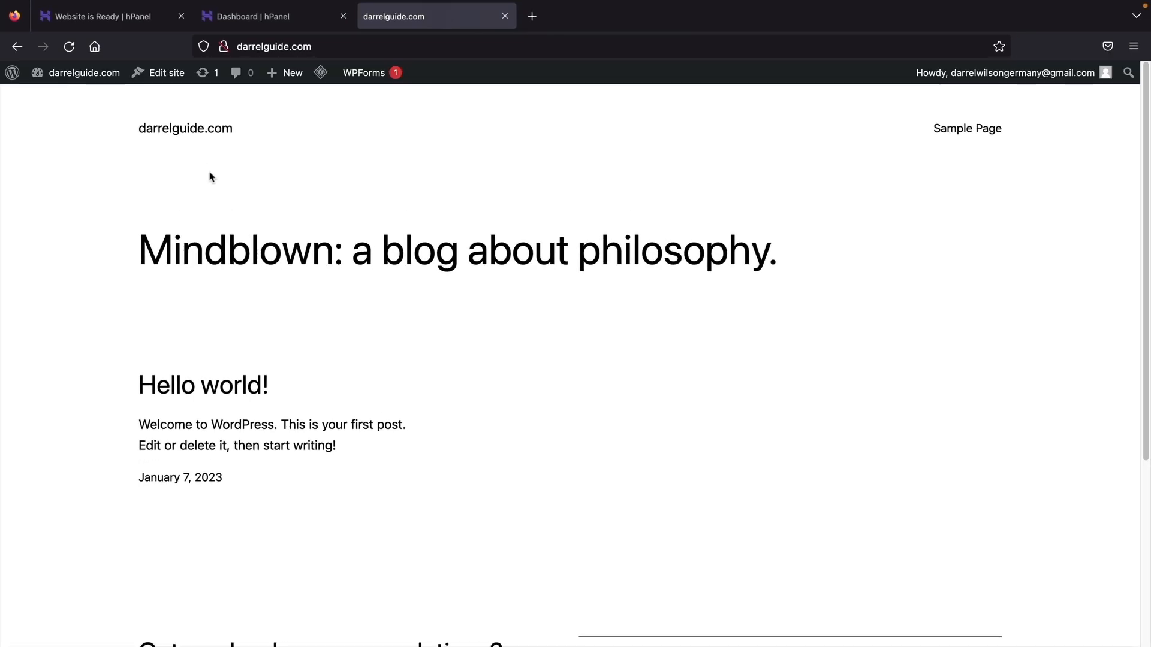
{"action": "scroll", "coordinate": [219, 192], "scroll_direction": "down", "scroll_amount": 5}
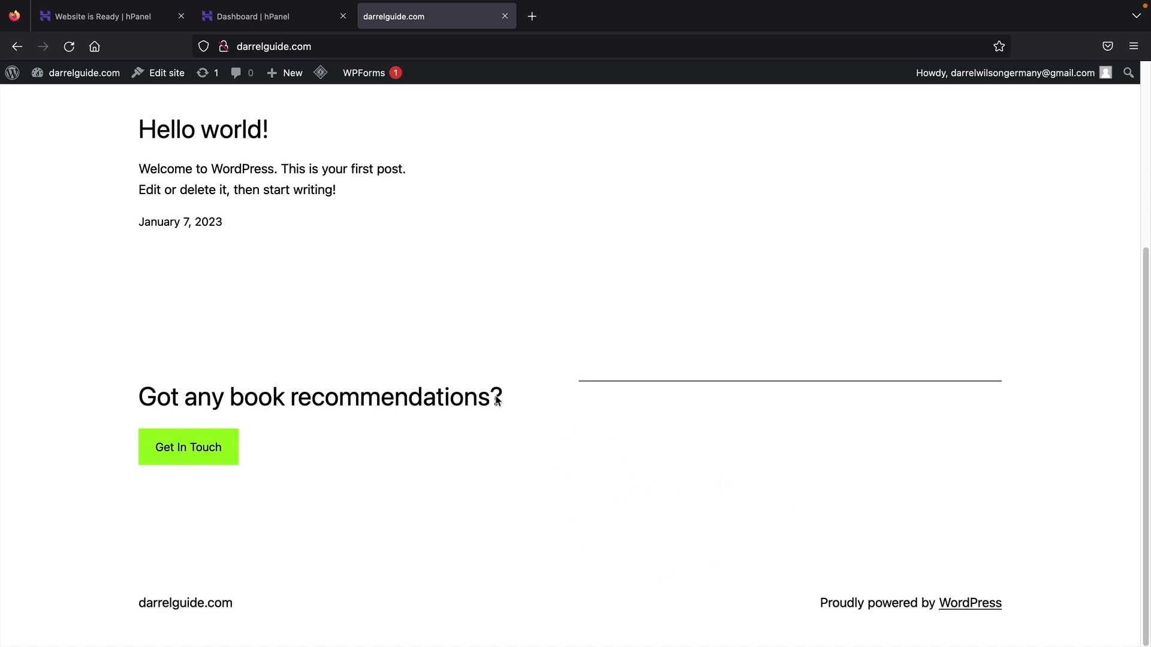
{"action": "scroll", "coordinate": [400, 386], "scroll_direction": "up", "scroll_amount": 5}
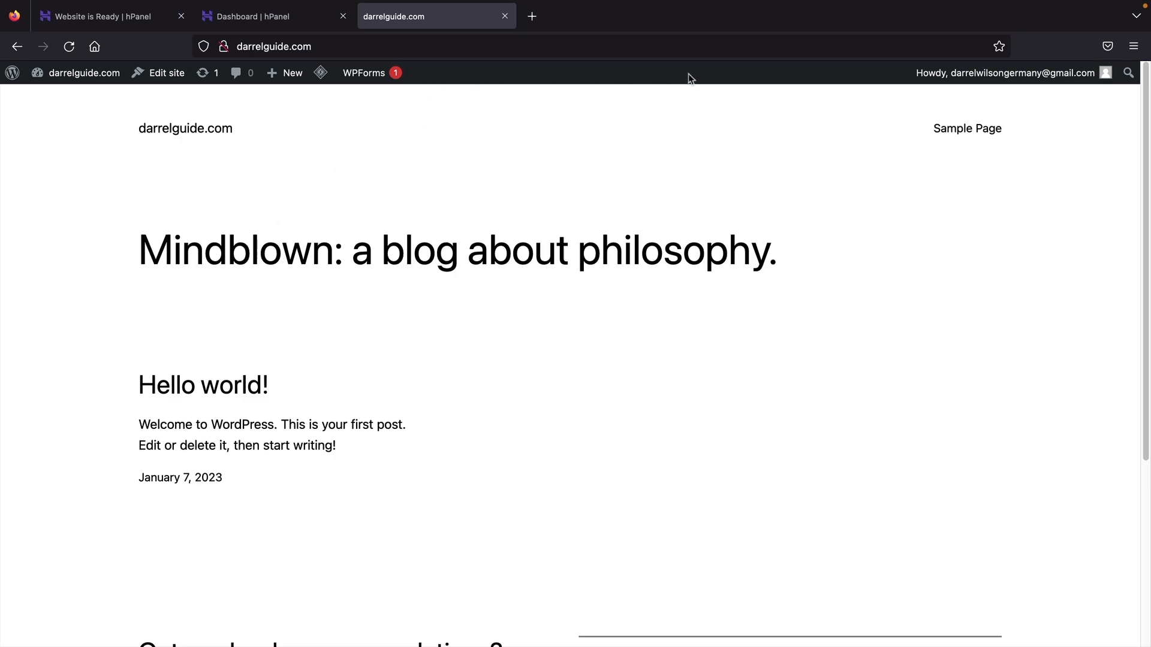
{"action": "left_click", "coordinate": [69, 47]}
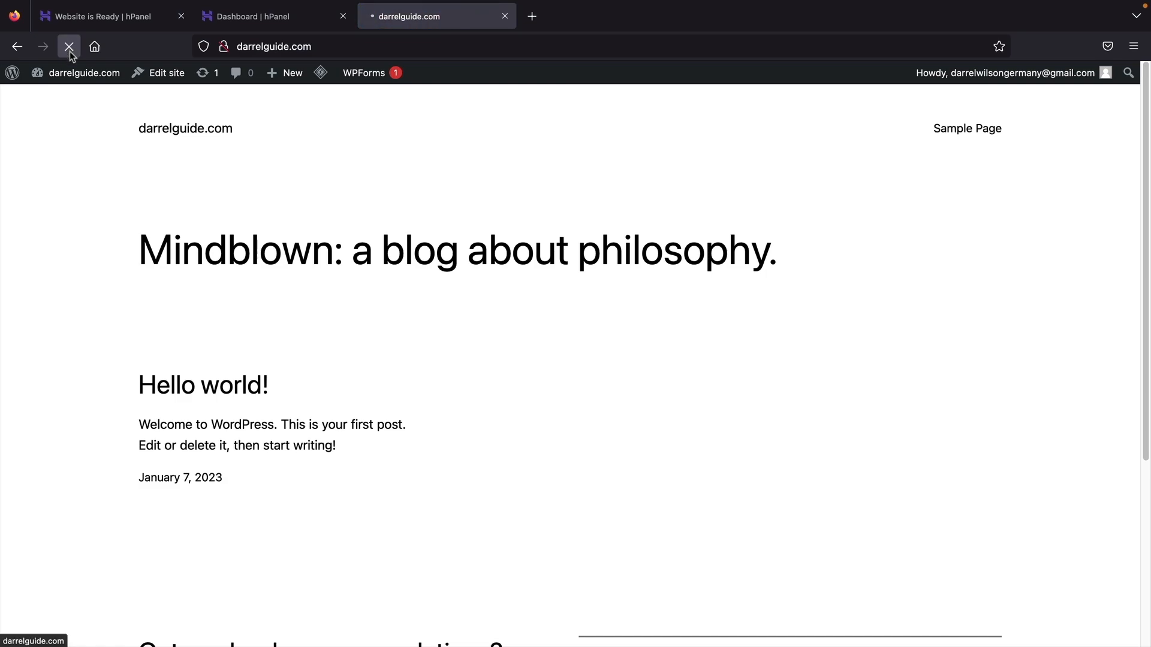
{"action": "mouse_move", "coordinate": [66, 73]}
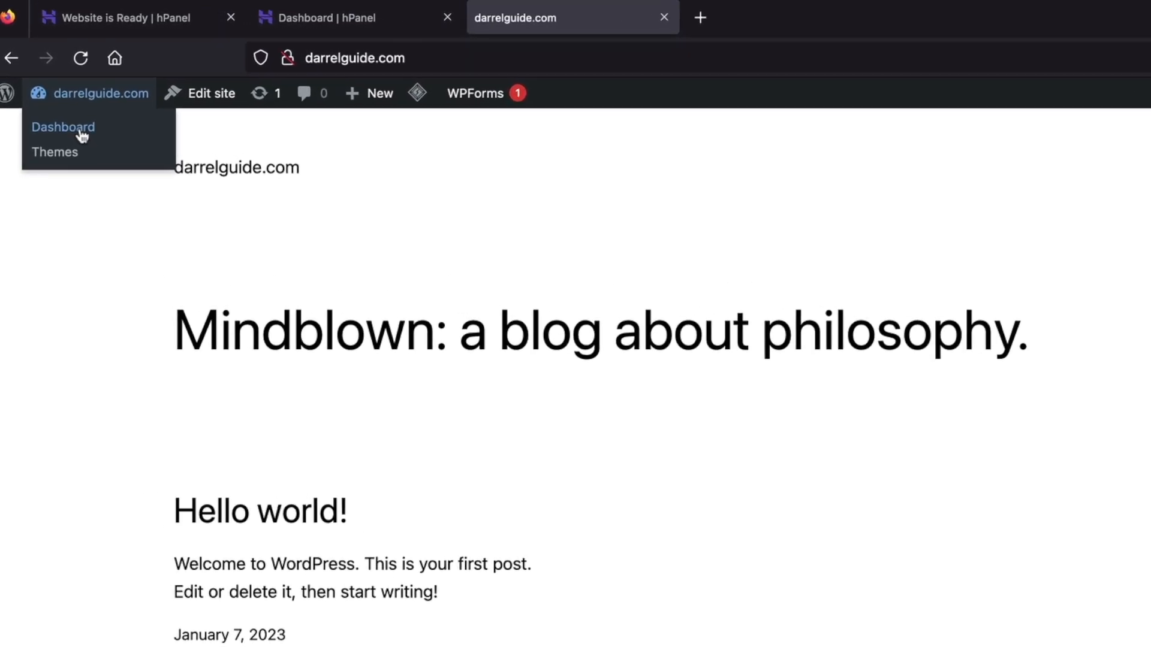
{"action": "left_click", "coordinate": [89, 149]}
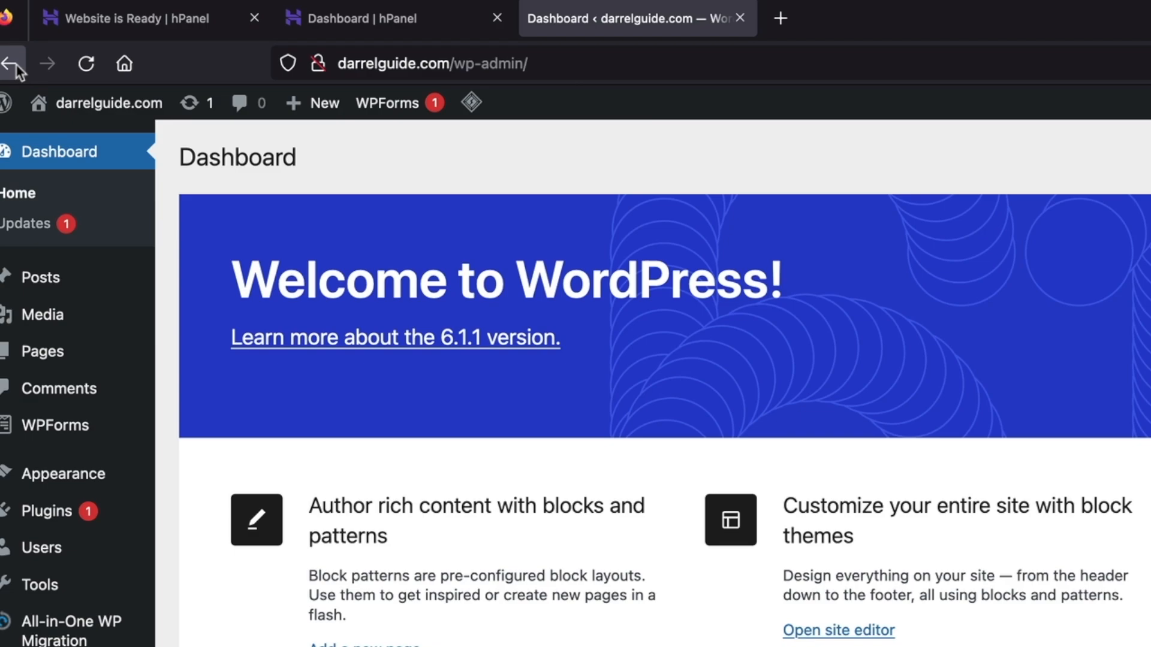
- Go back to the front page and load darrelguide.com/wp-admin from the address bar
{"action": "left_click", "coordinate": [16, 63]}
{"action": "left_click", "coordinate": [498, 63]}
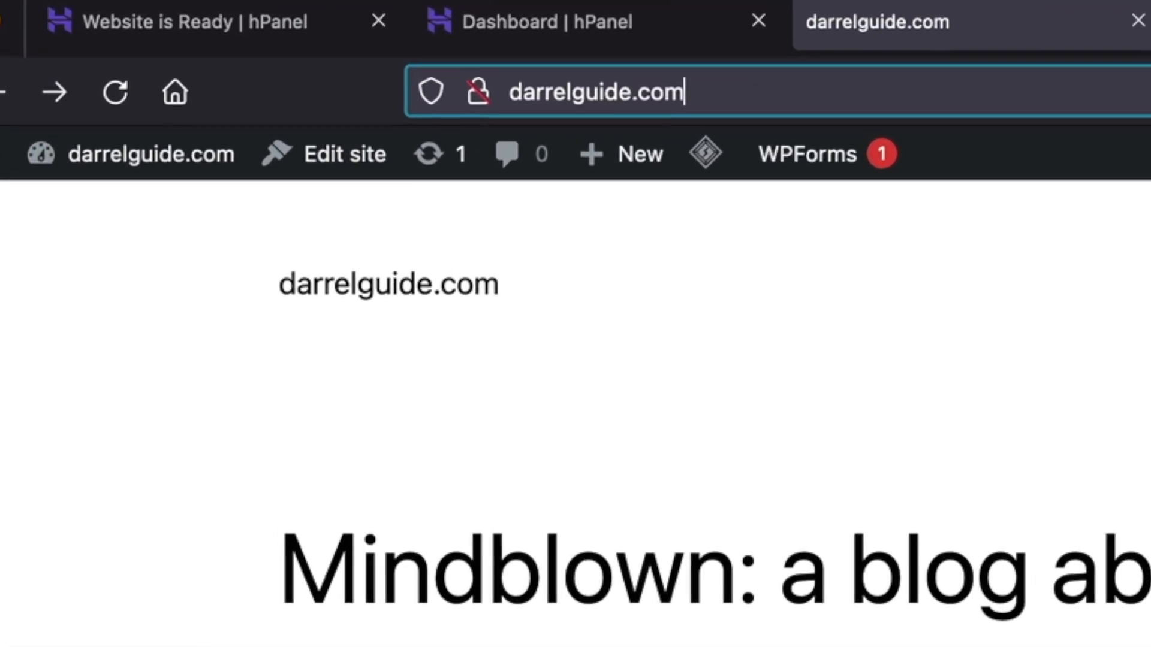
{"action": "type", "text": "/wp-admin"}
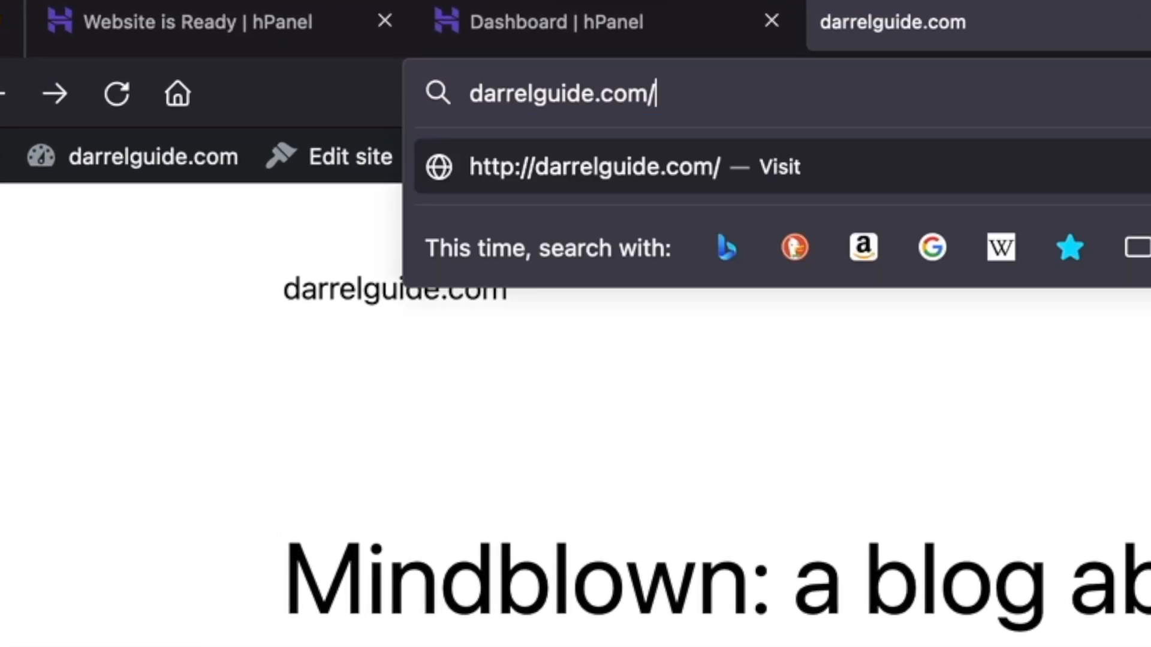
{"action": "key", "text": "Return"}
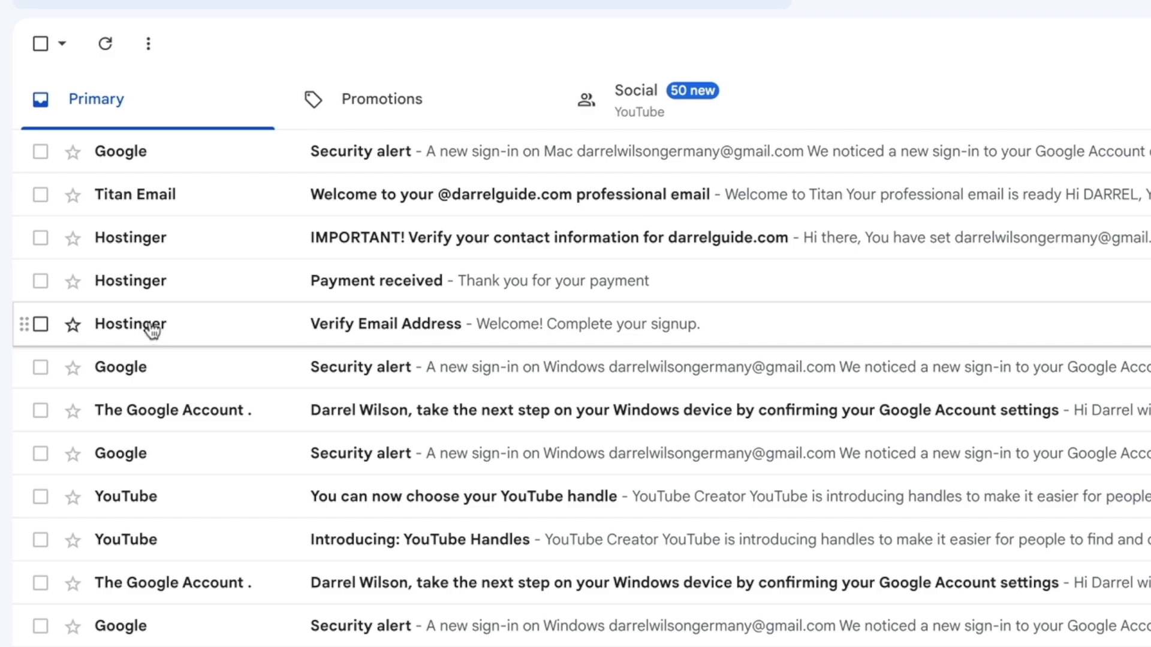
- Verify the Hostinger account email from the Verify Email Address message
{"action": "left_click", "coordinate": [388, 327]}
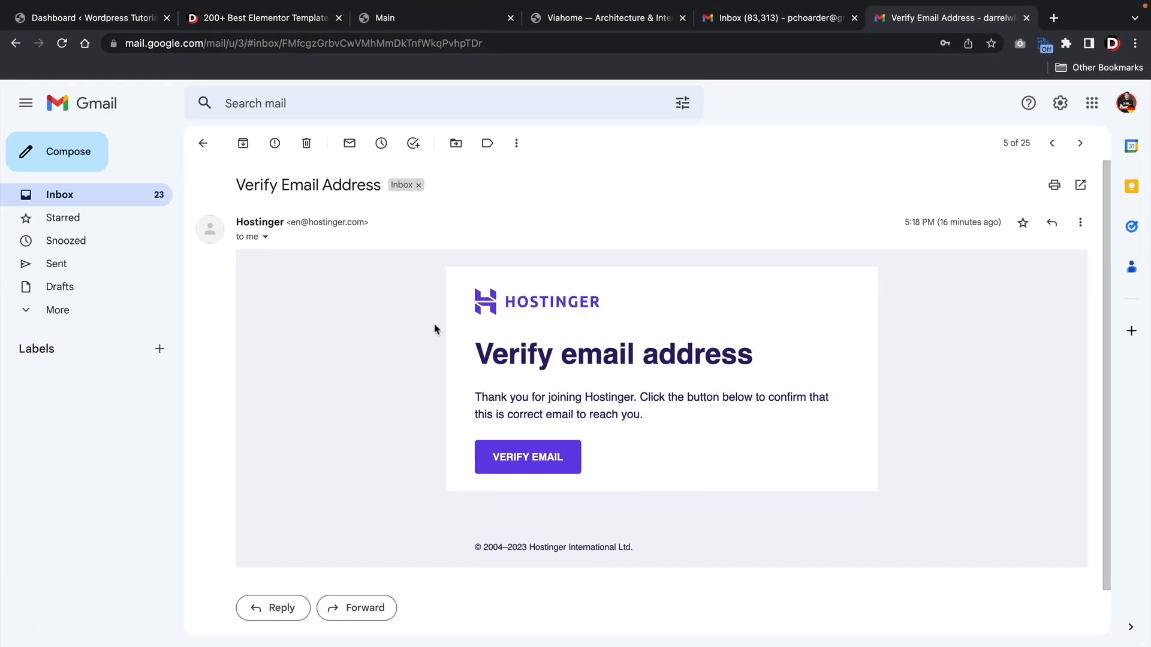
{"action": "left_click", "coordinate": [535, 462]}
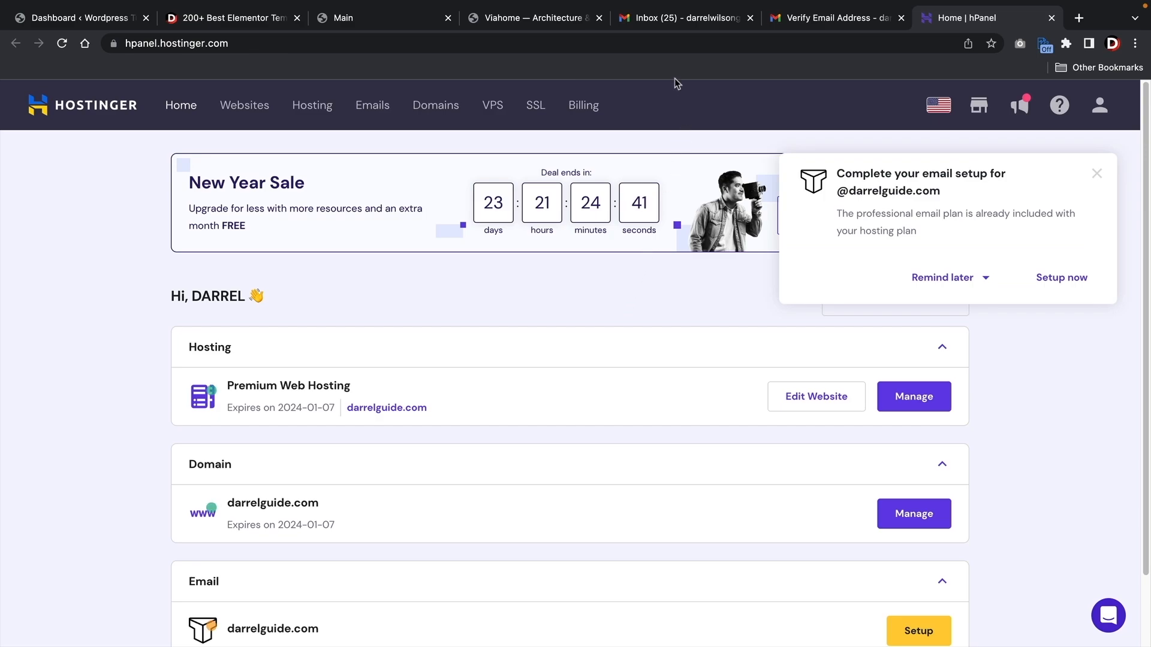
{"action": "left_click", "coordinate": [665, 17]}
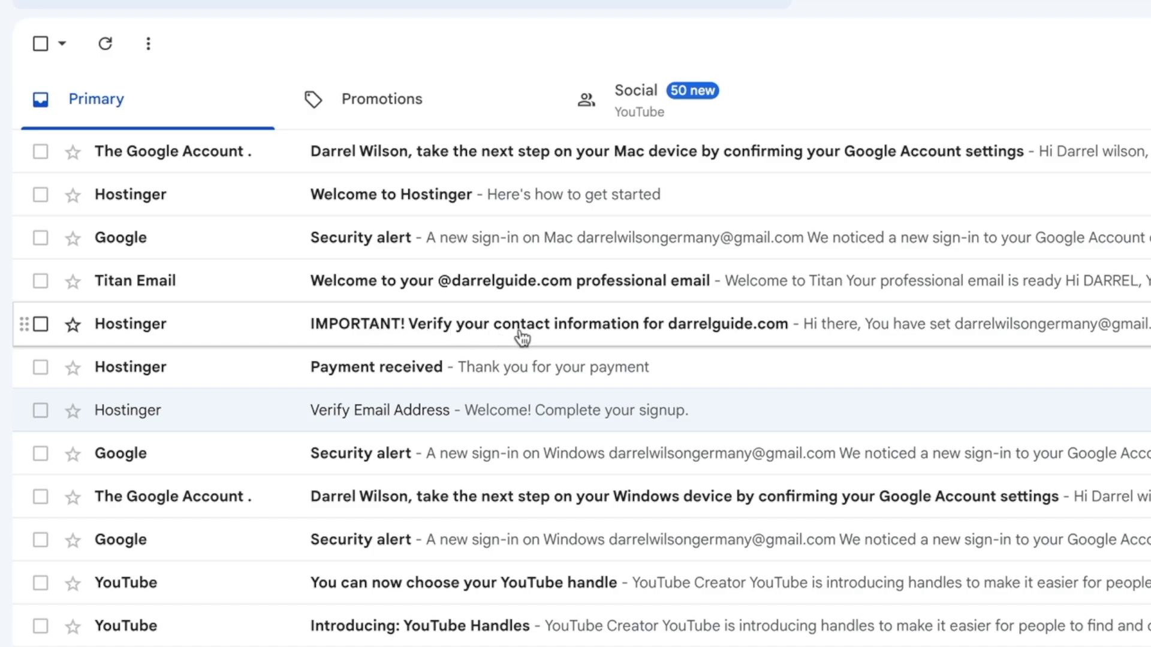
- Follow the verification link in the IMPORTANT darrelguide.com contact-information email
{"action": "left_click", "coordinate": [181, 336]}
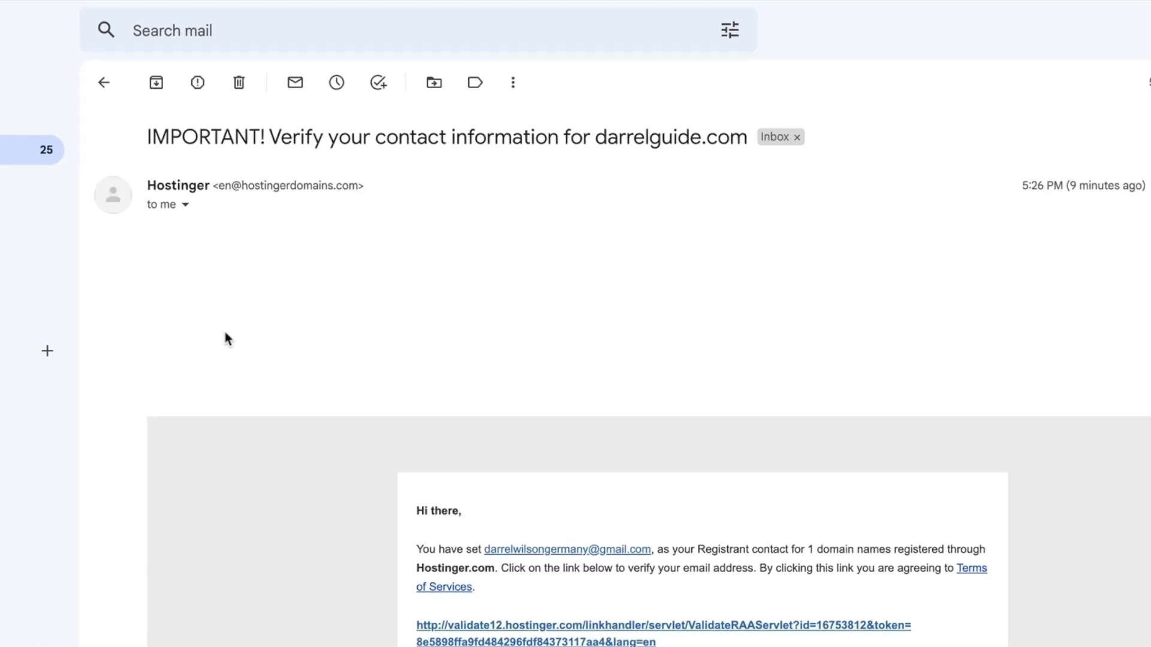
{"action": "scroll", "coordinate": [382, 366], "scroll_direction": "down", "scroll_amount": 5}
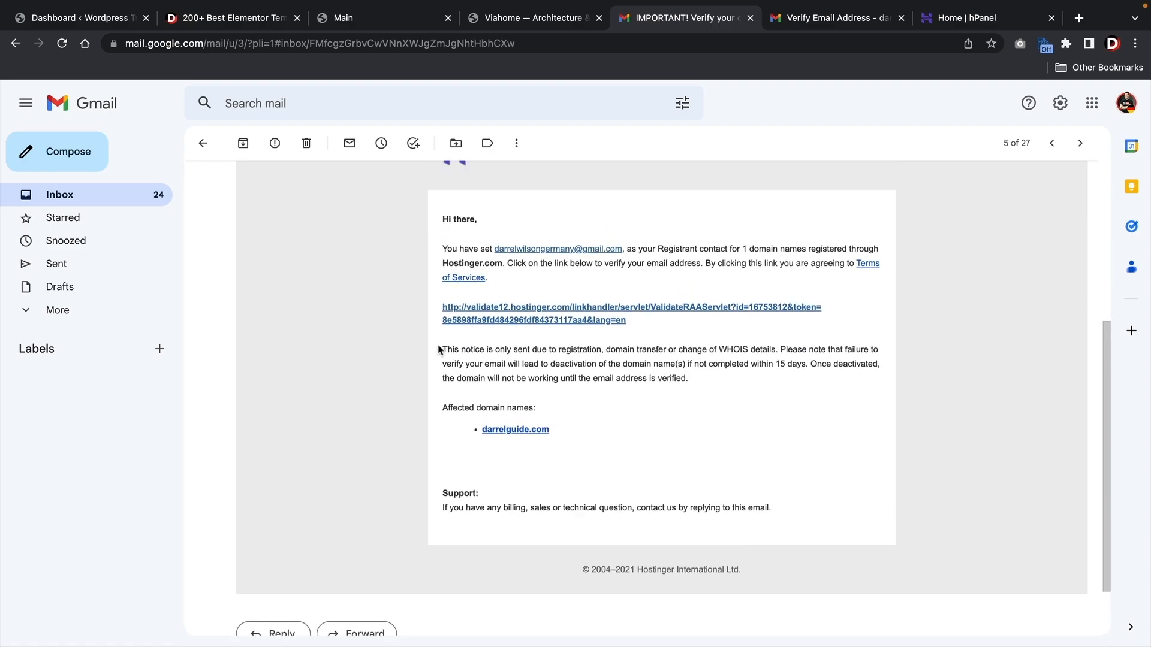
{"action": "left_click", "coordinate": [523, 321]}
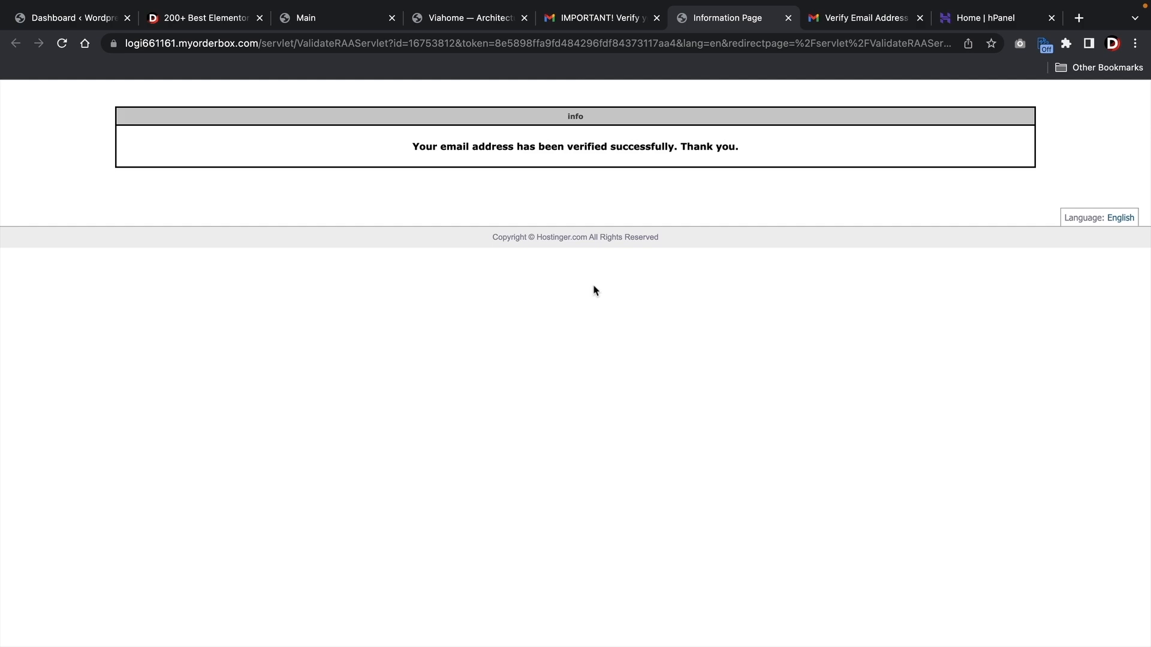
{"action": "left_click", "coordinate": [609, 22]}
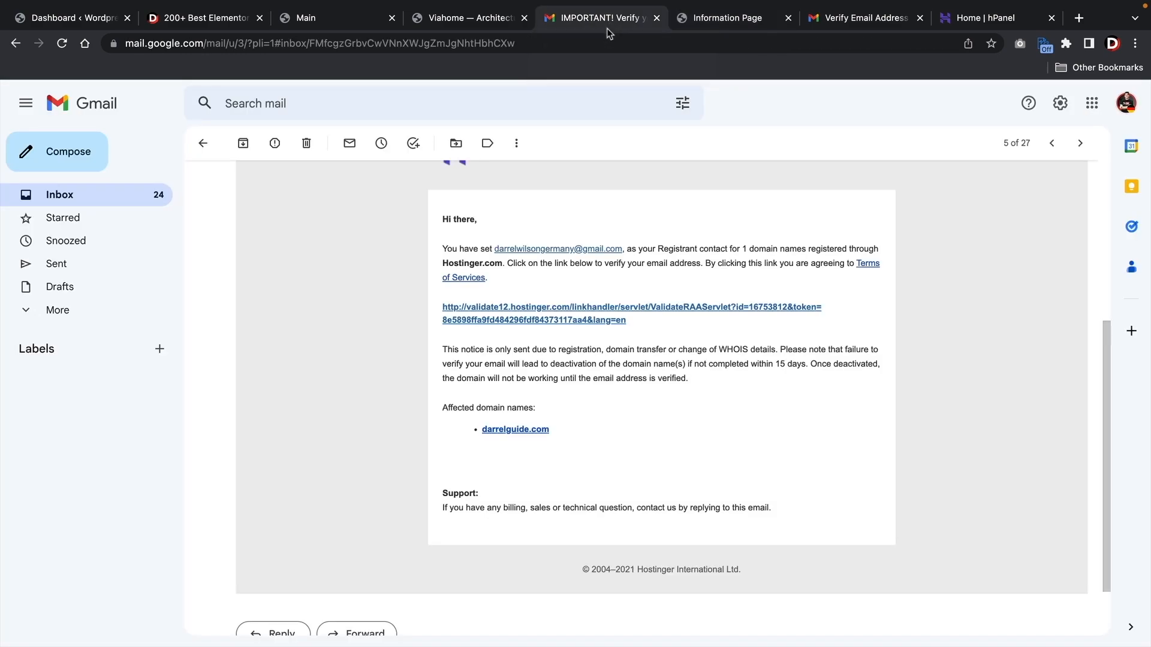
{"action": "scroll", "coordinate": [569, 397], "scroll_direction": "up", "scroll_amount": 1}
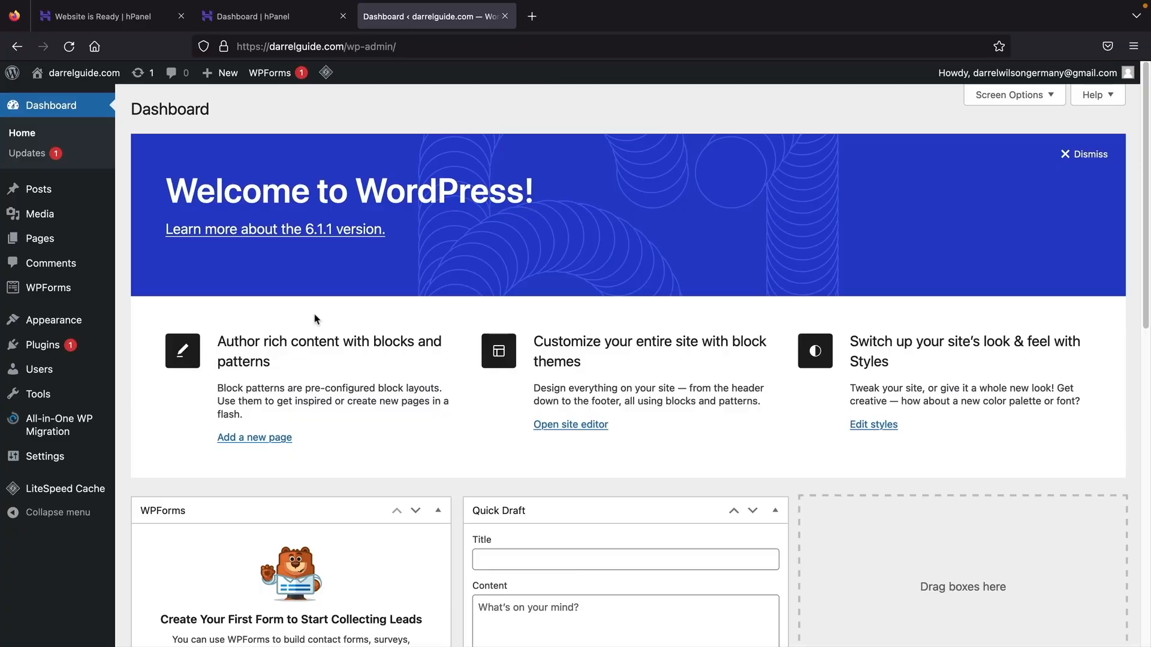
- Confirm the darrelguide.com admin shows Connection secure, then log out from the Howdy menu
{"action": "left_click", "coordinate": [225, 48]}
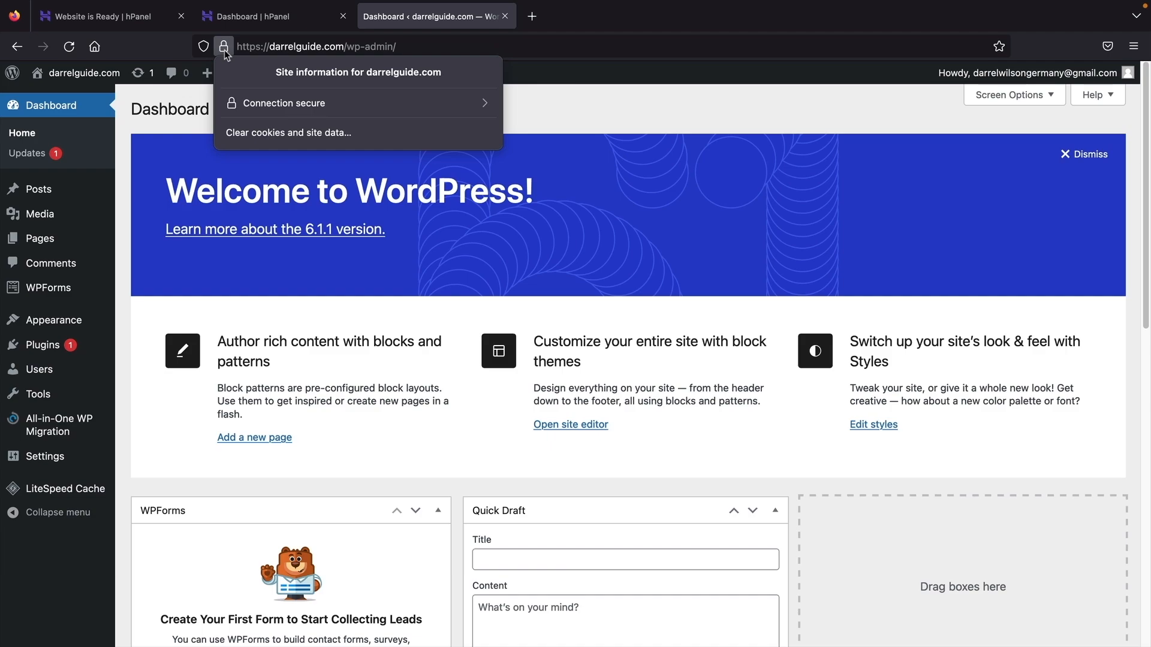
{"action": "left_click", "coordinate": [224, 49]}
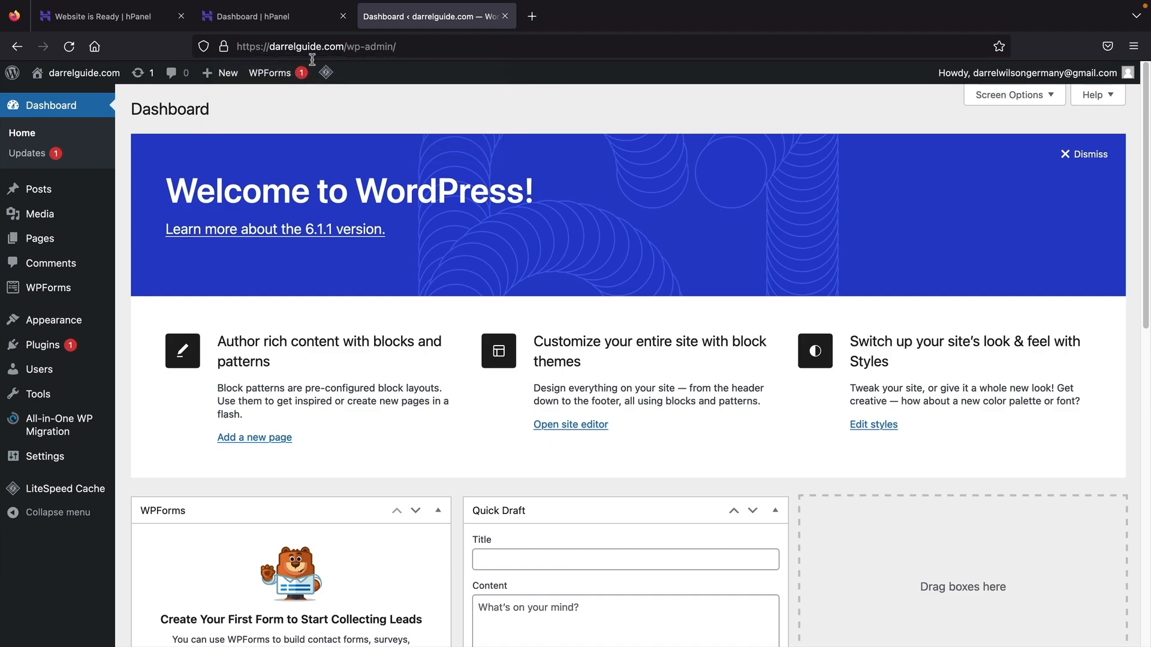
{"action": "mouse_move", "coordinate": [1102, 72]}
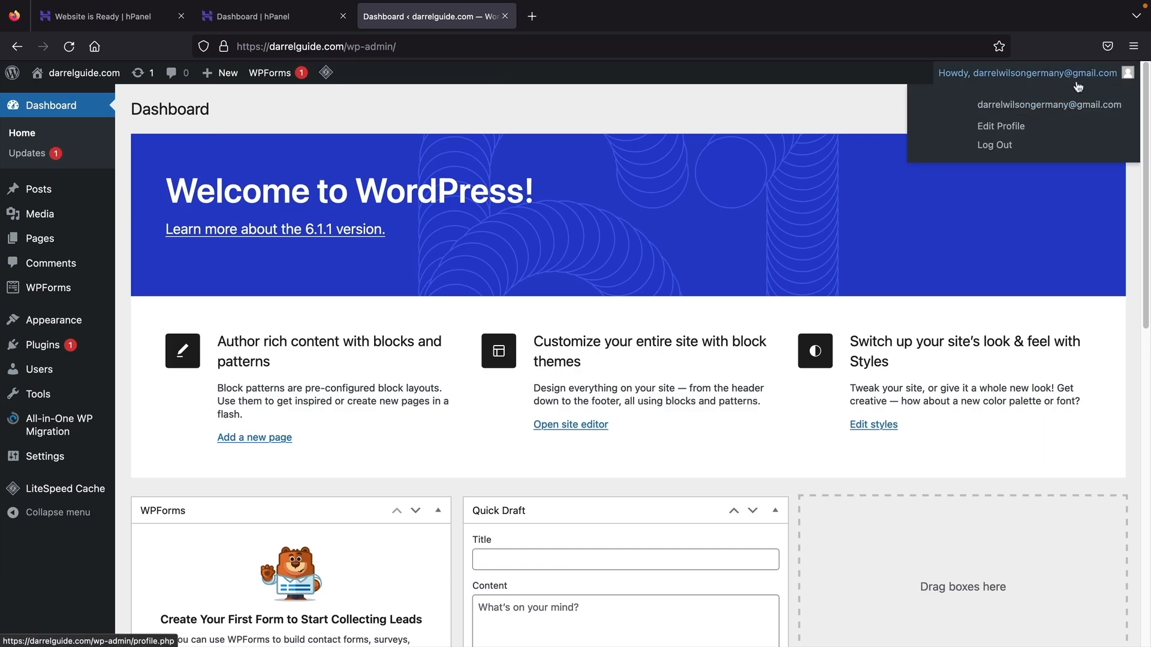
{"action": "left_click", "coordinate": [1004, 148]}
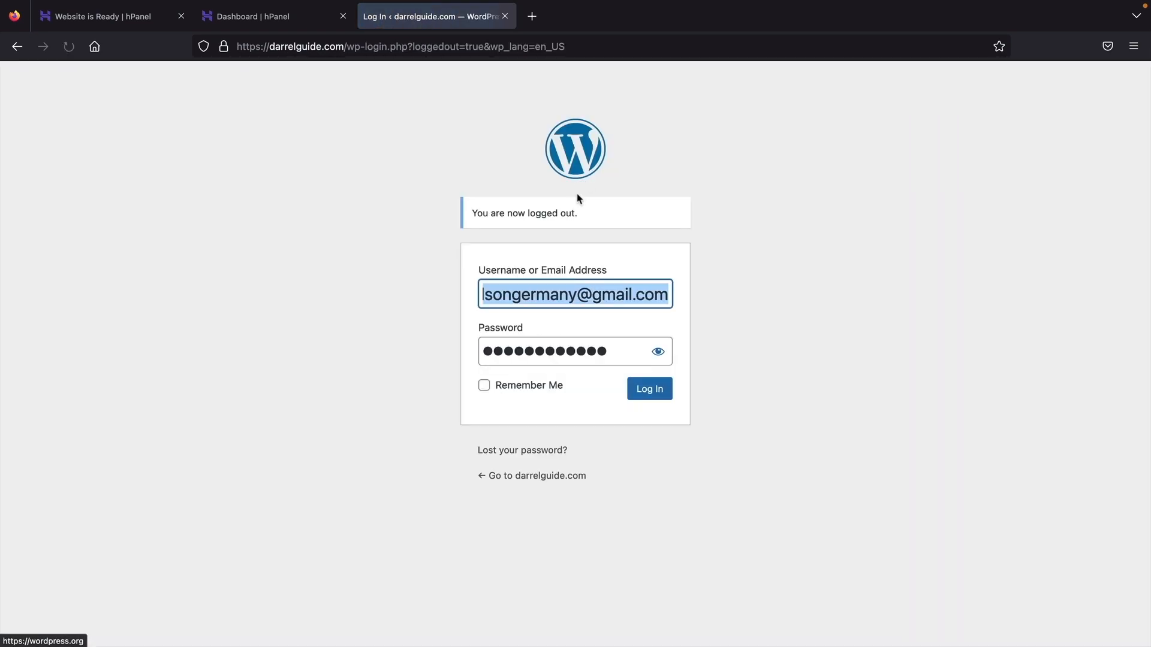
- Load the darrelguide.com homepage, then navigate to darrelguide.com/wp-admin
{"action": "left_click", "coordinate": [404, 247]}
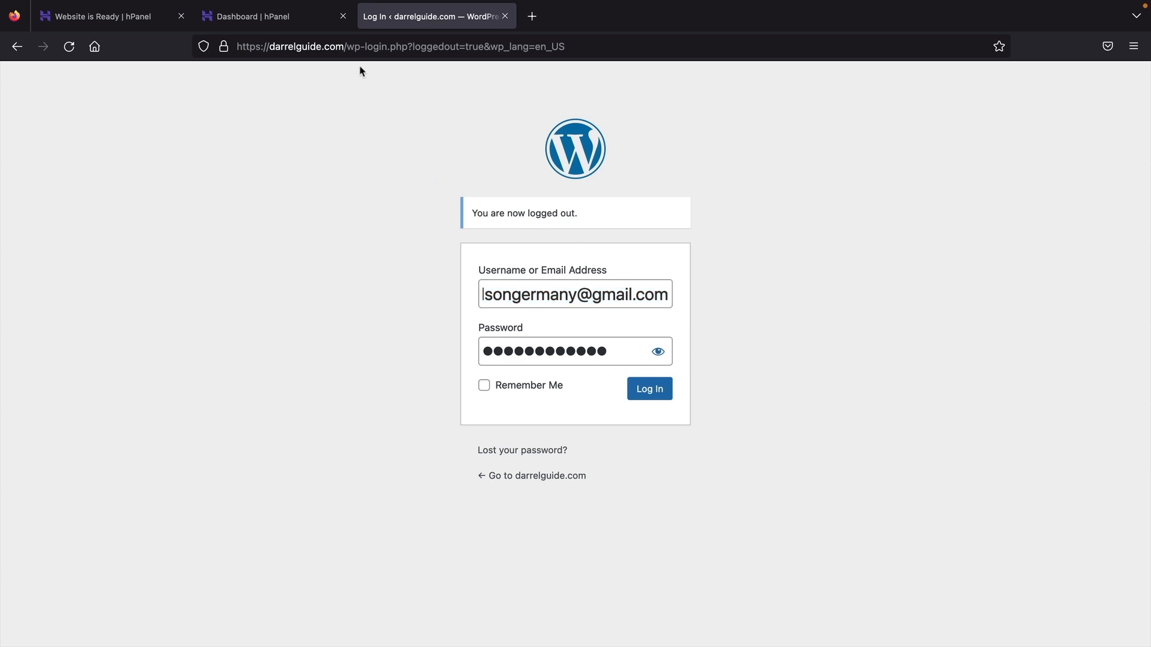
{"action": "left_click_drag", "start_coordinate": [348, 47], "coordinate": [768, 53]}
{"action": "key", "text": "BackSpace"}
{"action": "key", "text": "Return"}
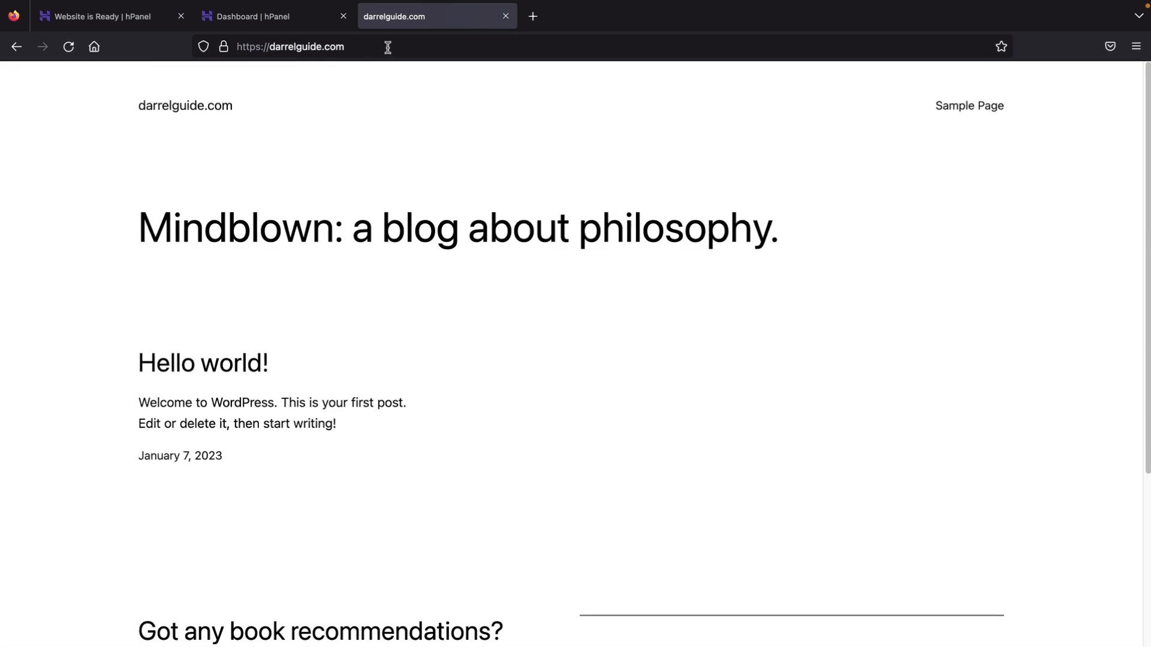
{"action": "left_click", "coordinate": [371, 45]}
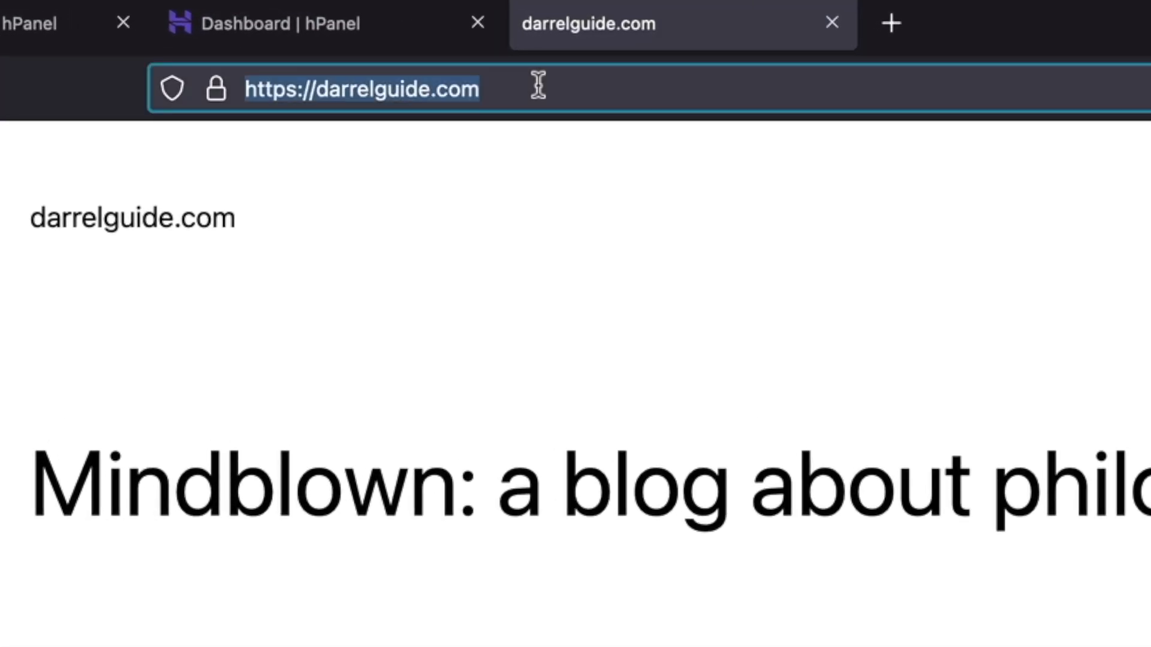
{"action": "key", "text": "Right"}
{"action": "type", "text": "/wp-admi"}
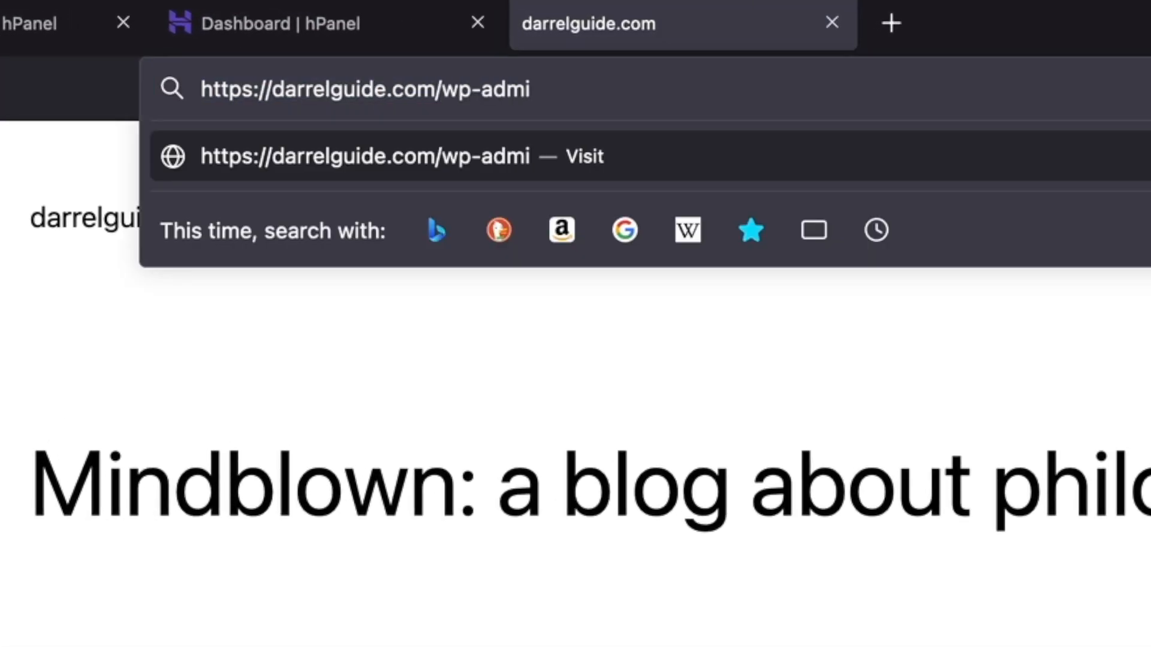
{"action": "type", "text": "n"}
{"action": "key", "text": "Return"}
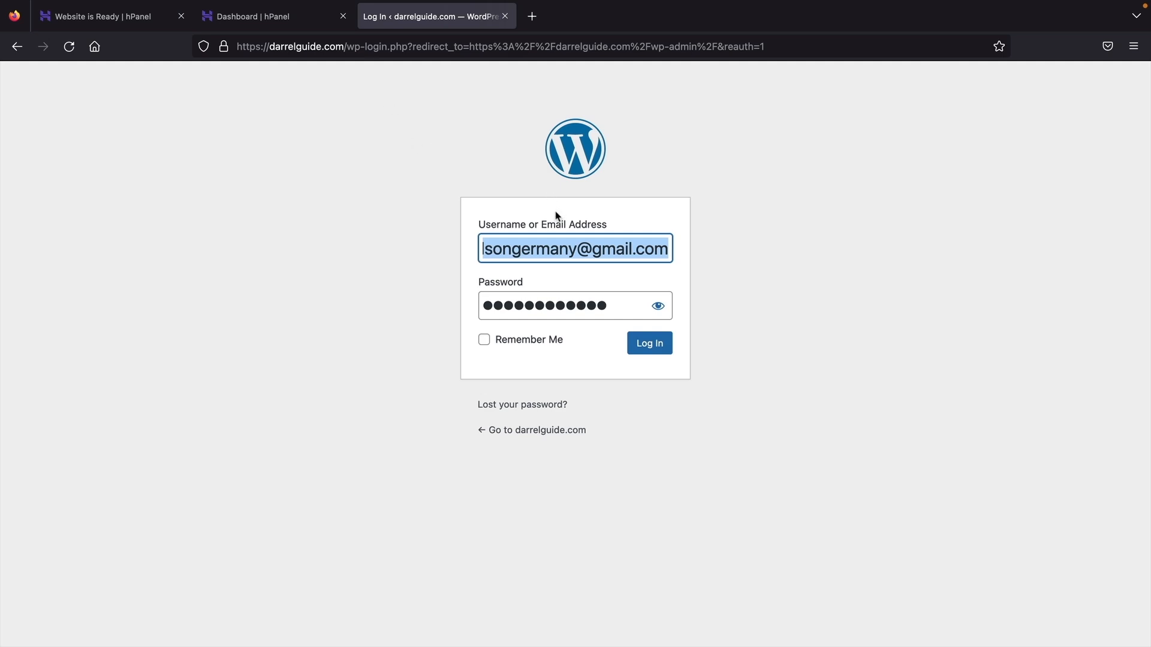
- Log in with Remember Me ticked and check the connection is secure
{"action": "left_click", "coordinate": [490, 340]}
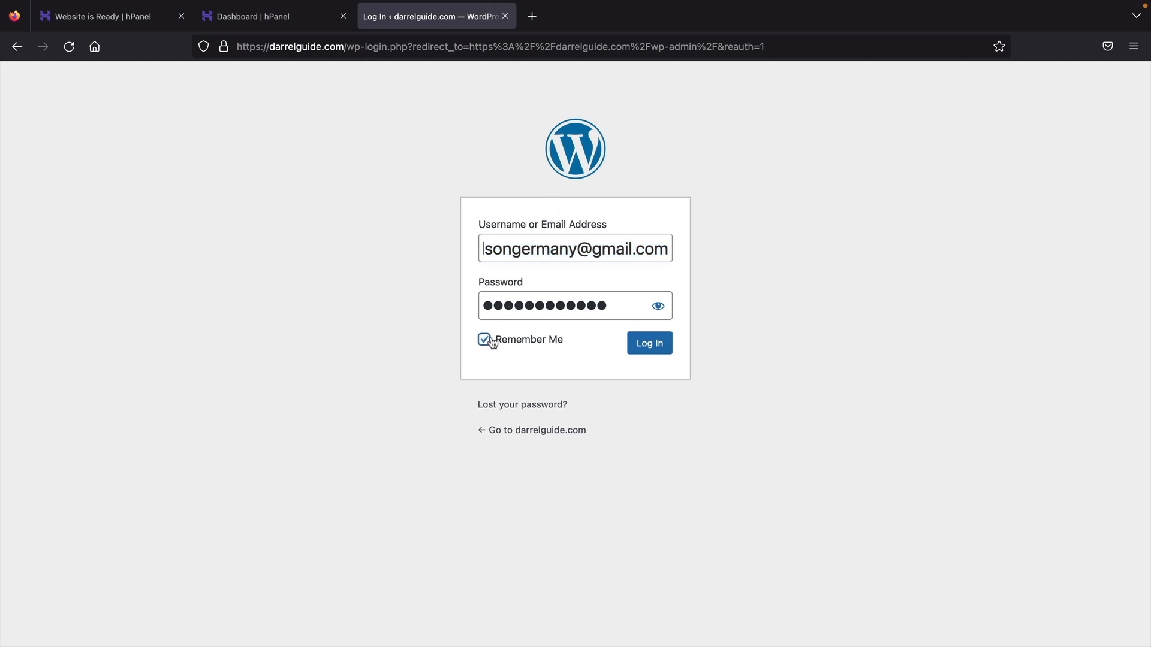
{"action": "left_click", "coordinate": [648, 350]}
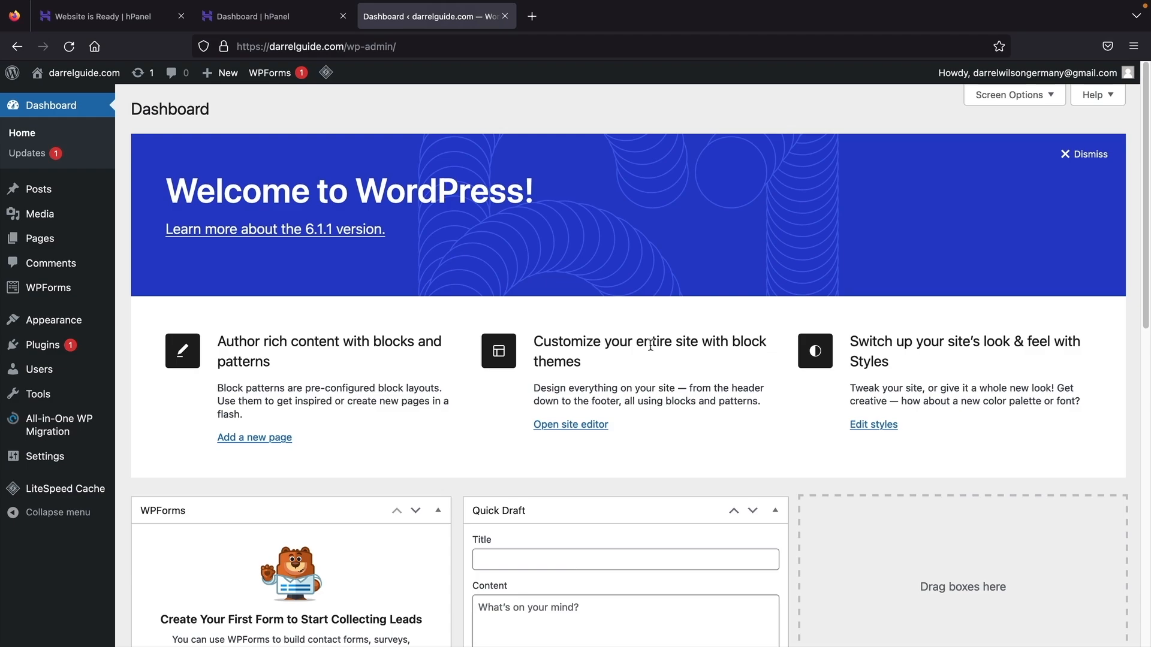
{"action": "left_click", "coordinate": [227, 48]}
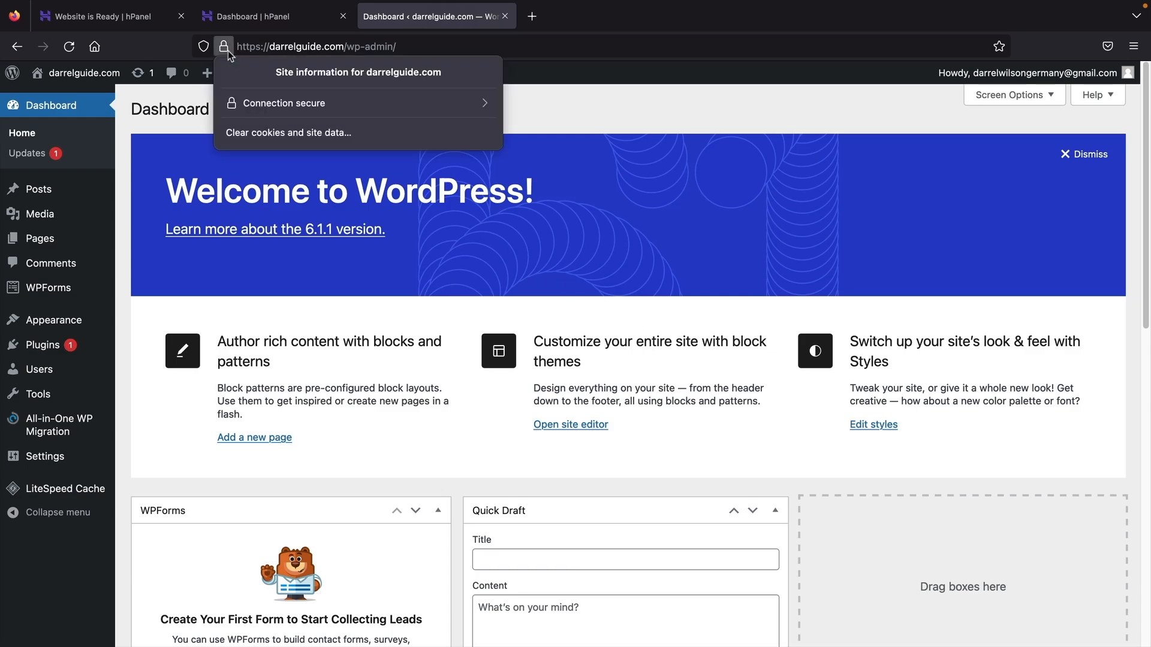
{"action": "left_click", "coordinate": [227, 48]}
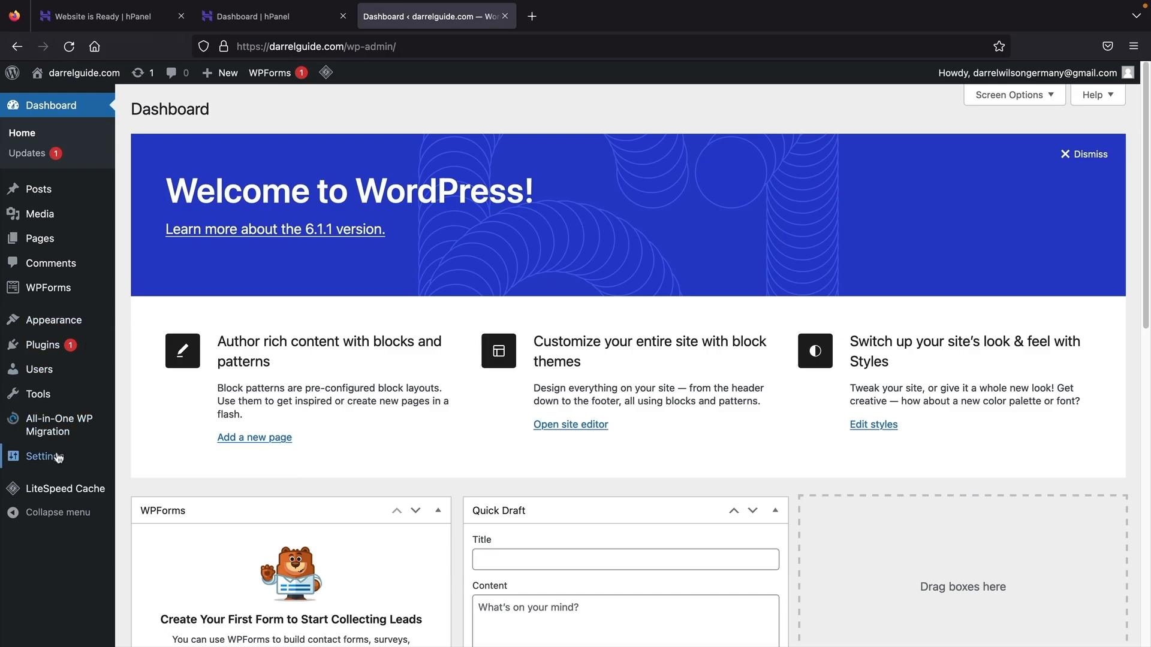
- Open Settings > General and review the administration email address
{"action": "mouse_move", "coordinate": [54, 456]}
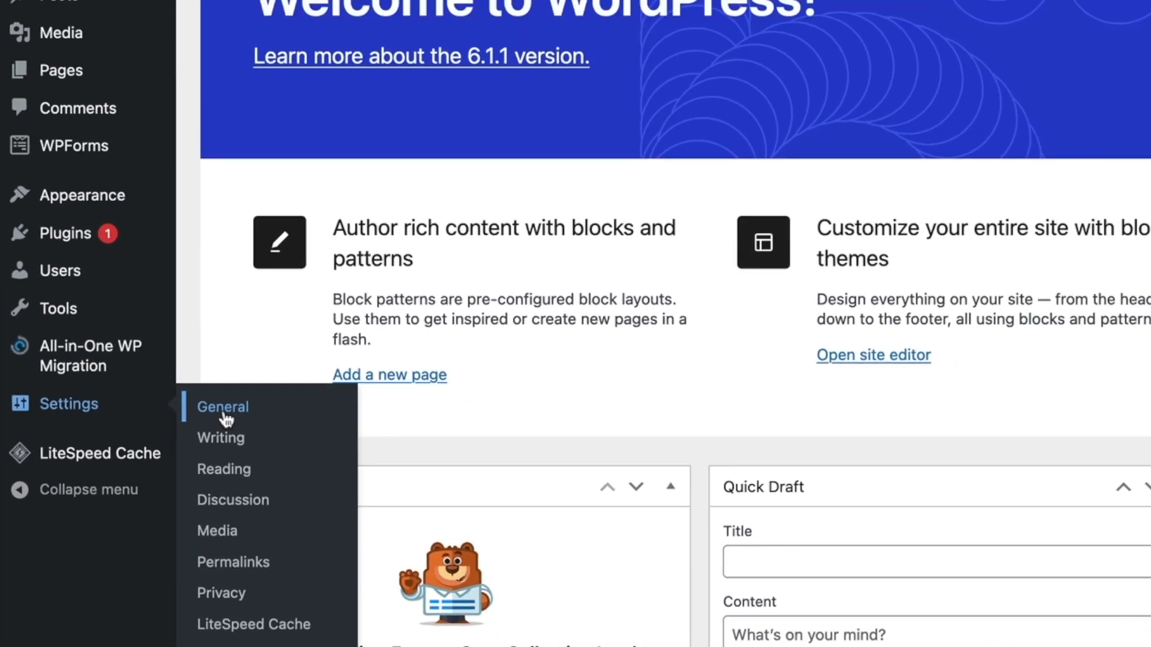
{"action": "left_click", "coordinate": [321, 347]}
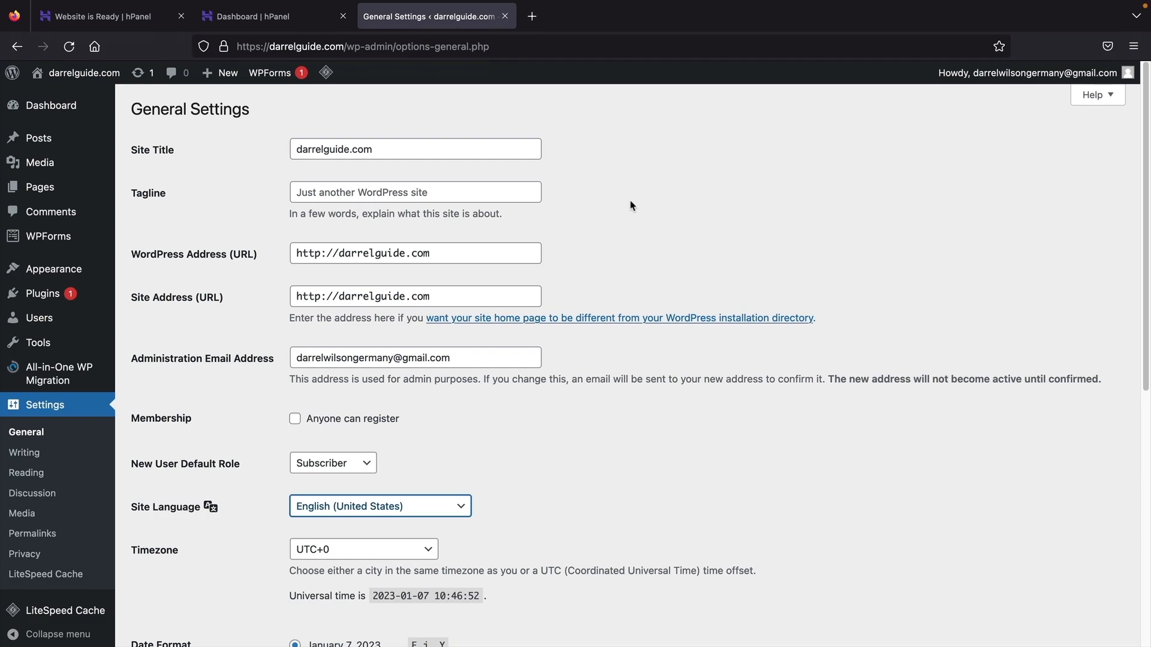
{"action": "scroll", "coordinate": [630, 205], "scroll_direction": "down", "scroll_amount": 5}
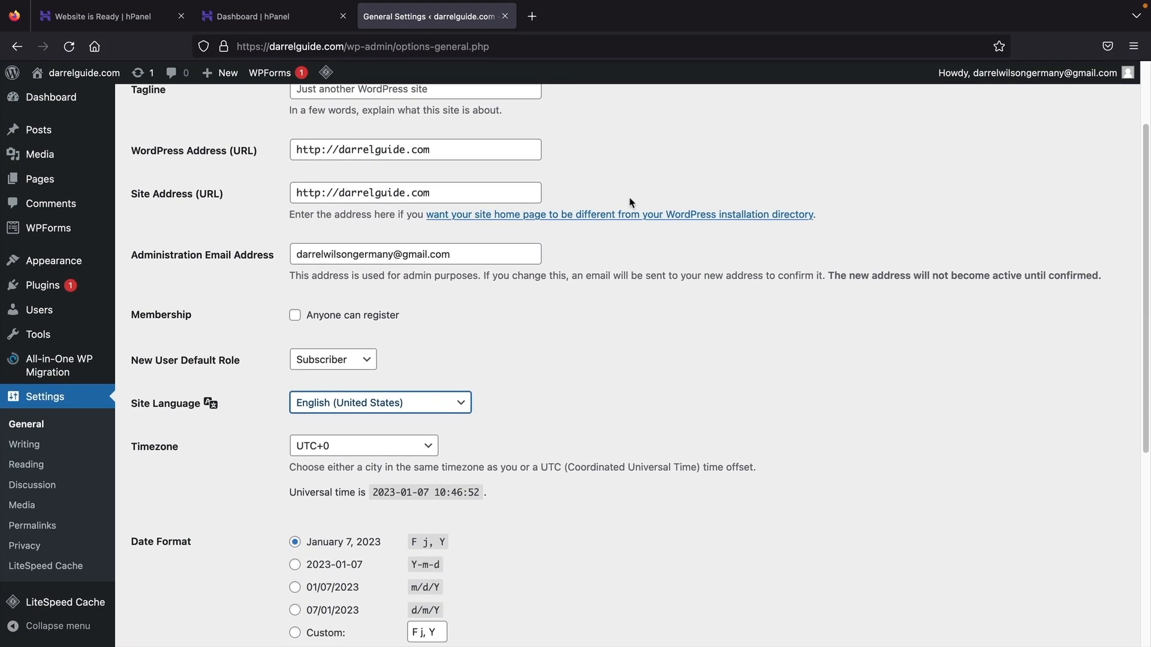
{"action": "triple_click", "coordinate": [367, 209]}
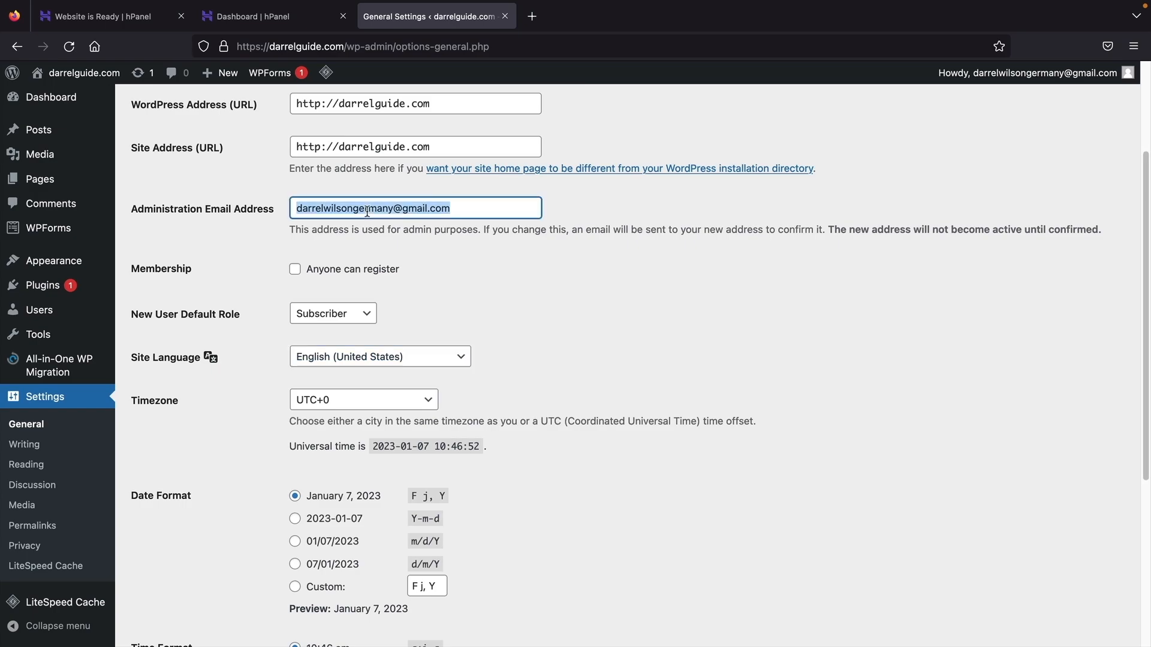
{"action": "double_click", "coordinate": [367, 208]}
{"action": "left_click", "coordinate": [366, 208]}
{"action": "triple_click", "coordinate": [367, 209]}
{"action": "left_click_drag", "start_coordinate": [455, 208], "coordinate": [267, 209]}
{"action": "scroll", "coordinate": [390, 276], "scroll_direction": "down", "scroll_amount": 3}
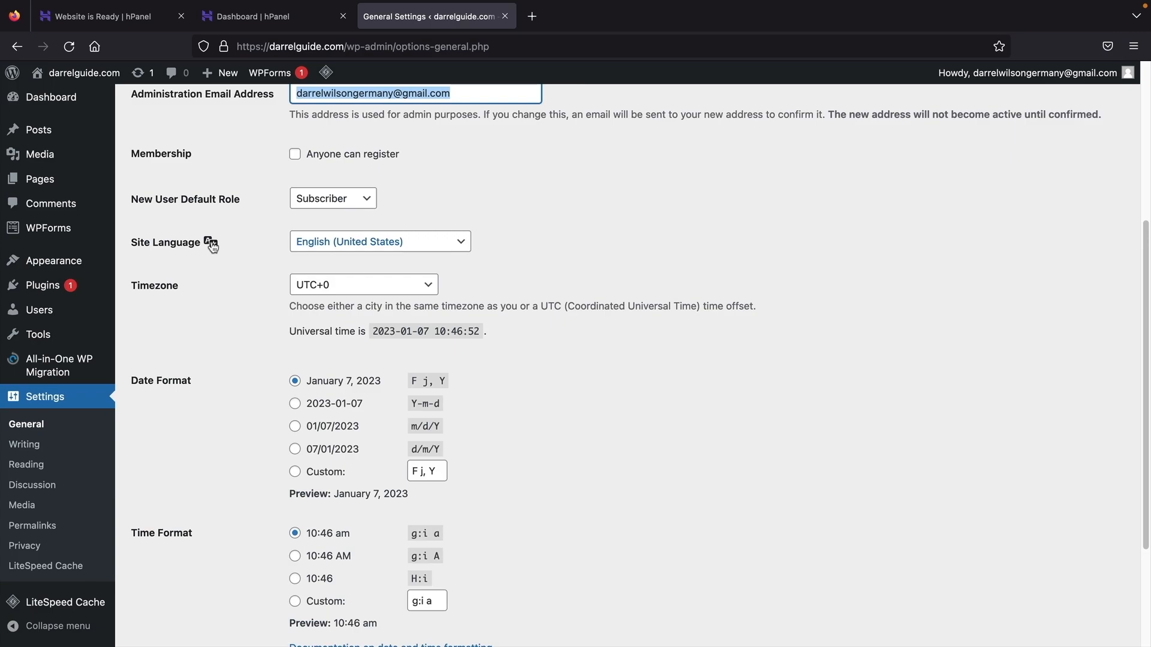
- Keep the Site Language as English (United States) and save the general settings
{"action": "left_click", "coordinate": [389, 242]}
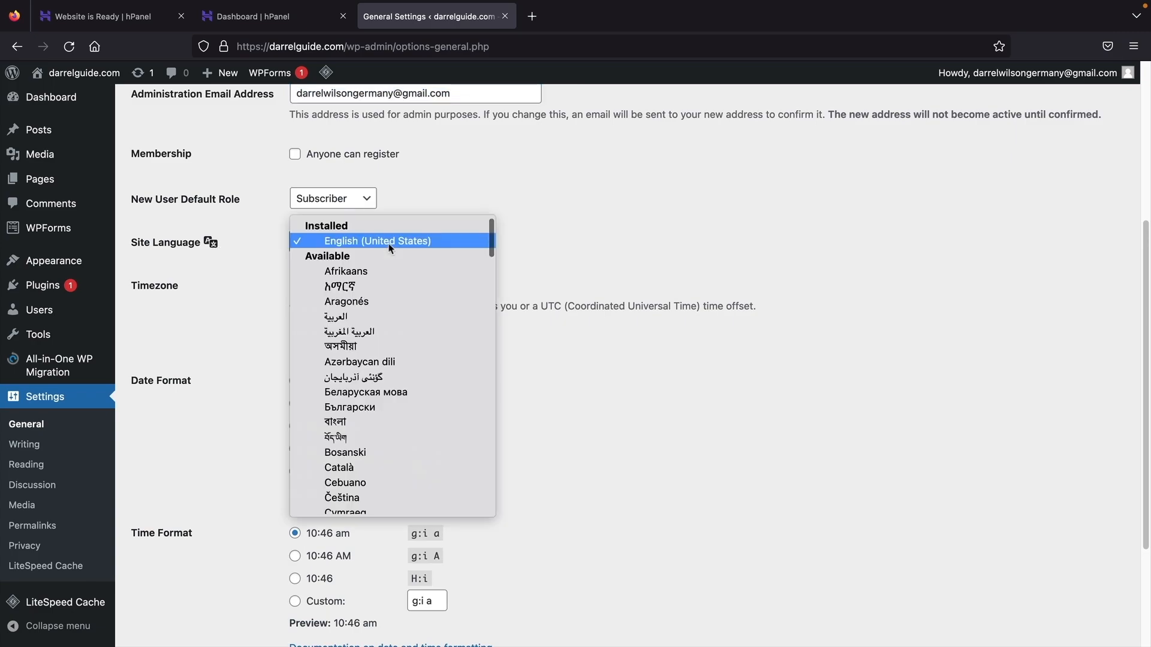
{"action": "scroll", "coordinate": [363, 317], "scroll_direction": "down", "scroll_amount": 5}
{"action": "scroll", "coordinate": [364, 316], "scroll_direction": "down", "scroll_amount": 15}
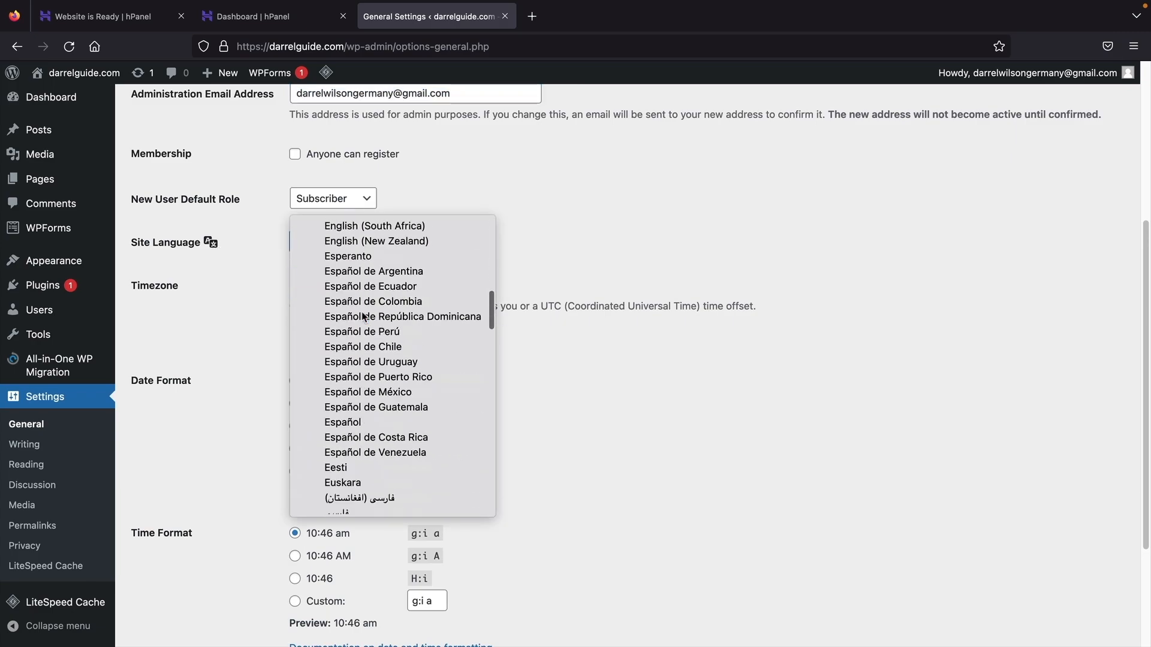
{"action": "scroll", "coordinate": [363, 317], "scroll_direction": "down", "scroll_amount": 15}
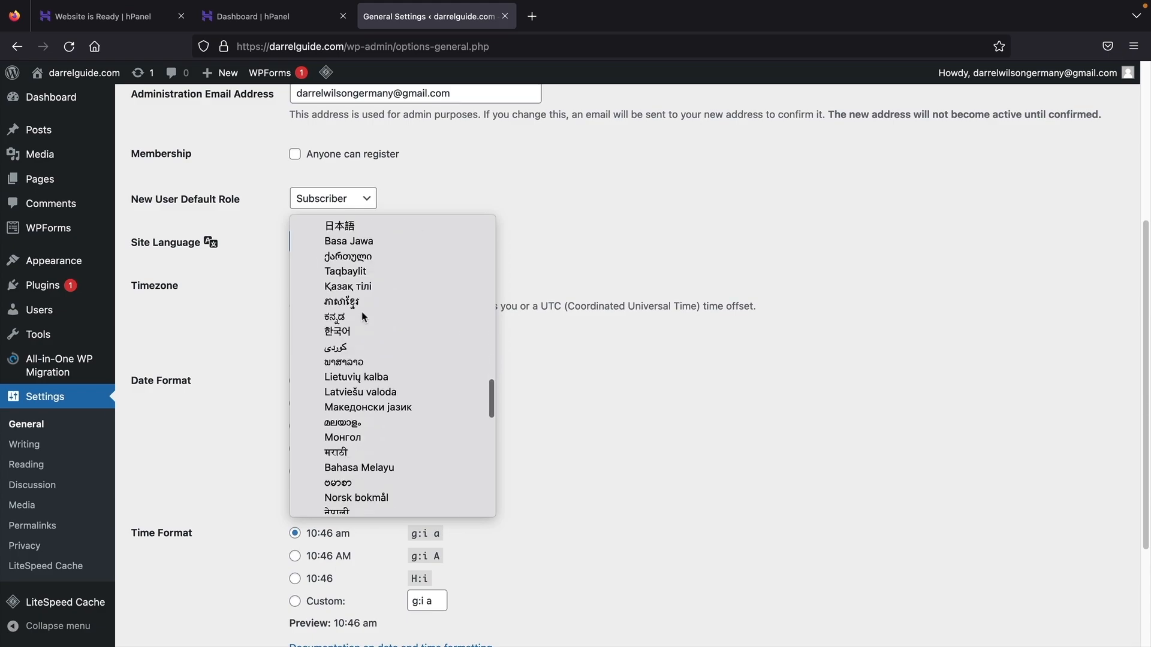
{"action": "scroll", "coordinate": [364, 316], "scroll_direction": "down", "scroll_amount": 3}
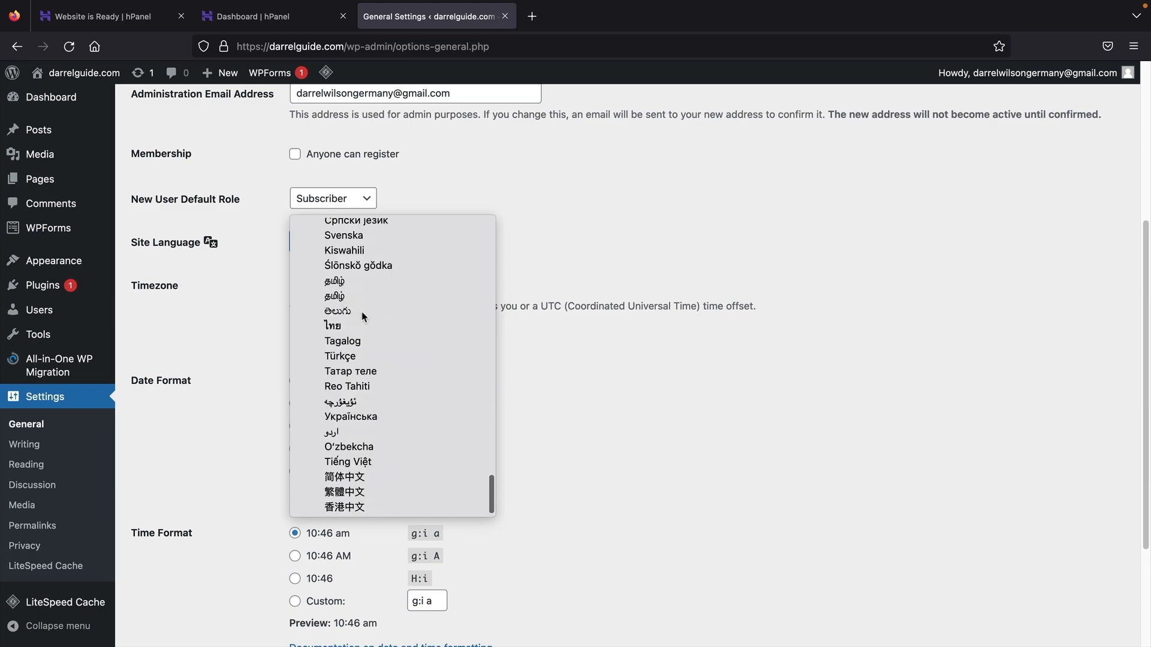
{"action": "scroll", "coordinate": [373, 368], "scroll_direction": "up", "scroll_amount": 20}
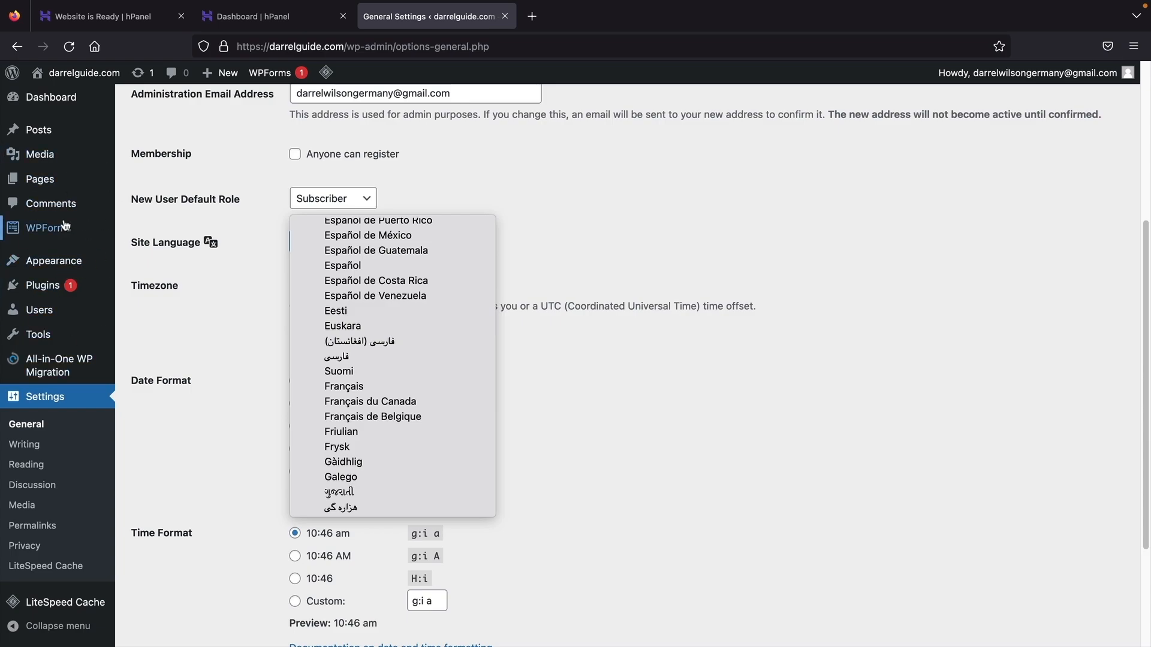
{"action": "left_click", "coordinate": [253, 174]}
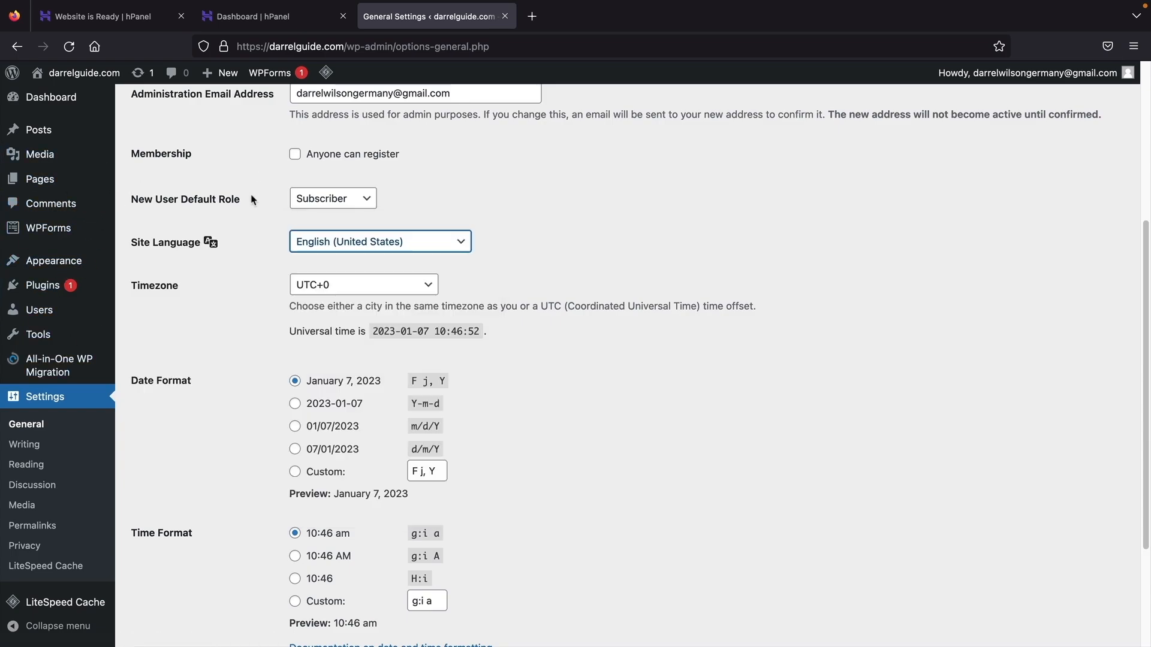
{"action": "scroll", "coordinate": [253, 199], "scroll_direction": "down", "scroll_amount": 3}
{"action": "left_click_drag", "start_coordinate": [154, 266], "coordinate": [182, 266]}
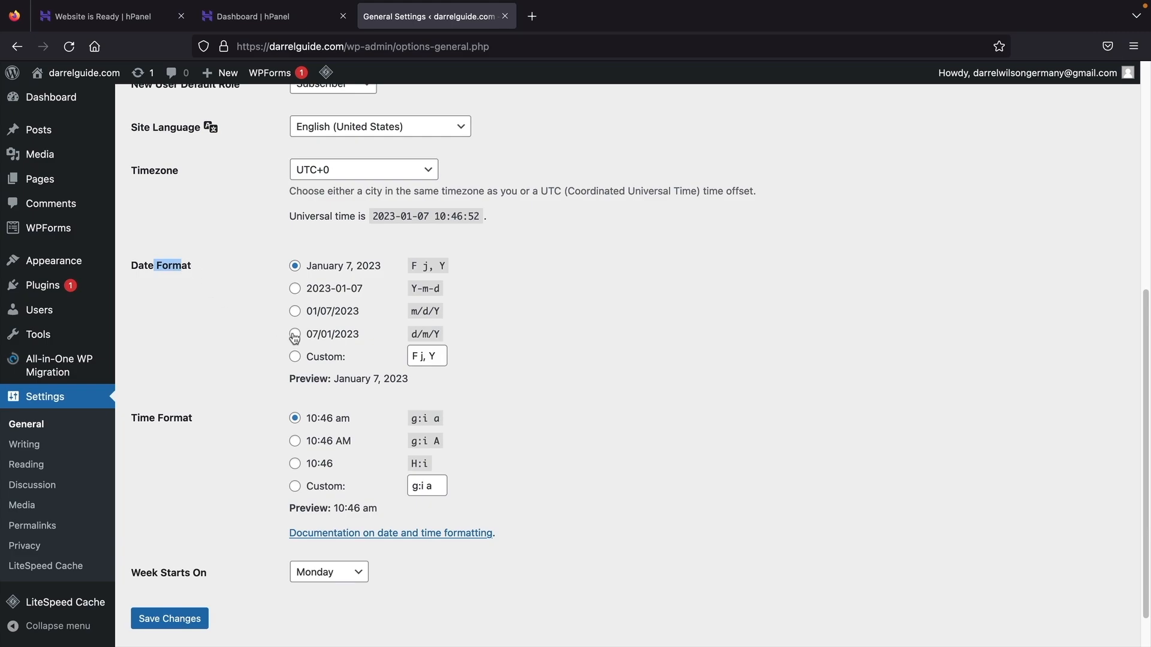
{"action": "scroll", "coordinate": [276, 462], "scroll_direction": "down", "scroll_amount": 1}
{"action": "left_click", "coordinate": [270, 452]}
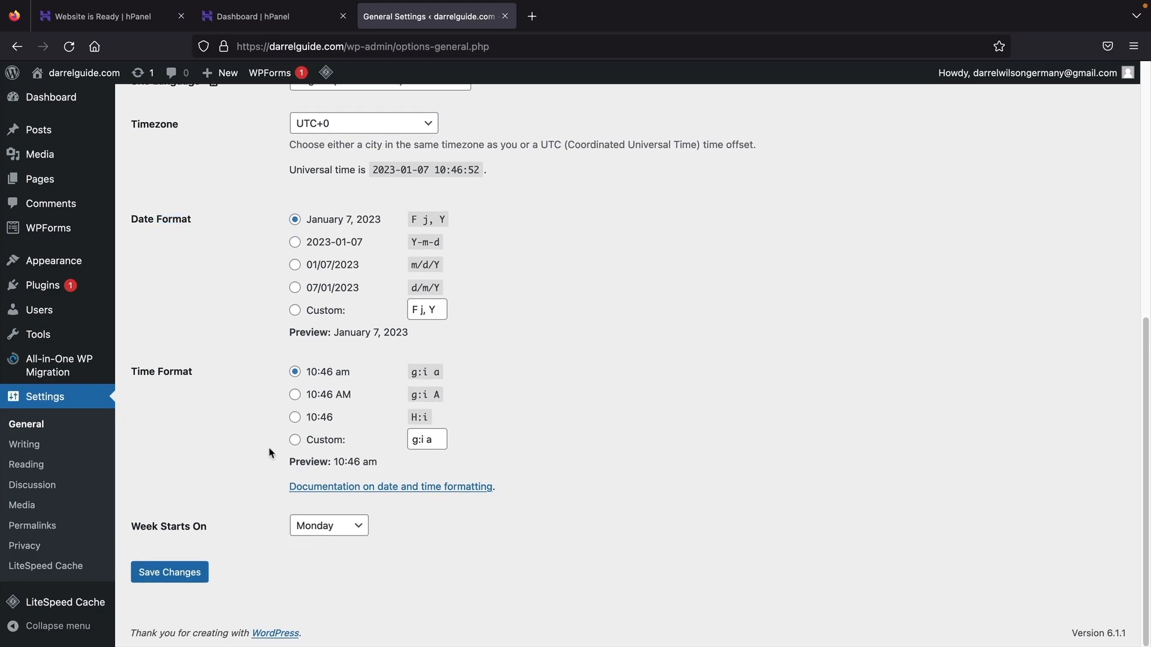
{"action": "left_click", "coordinate": [173, 573]}
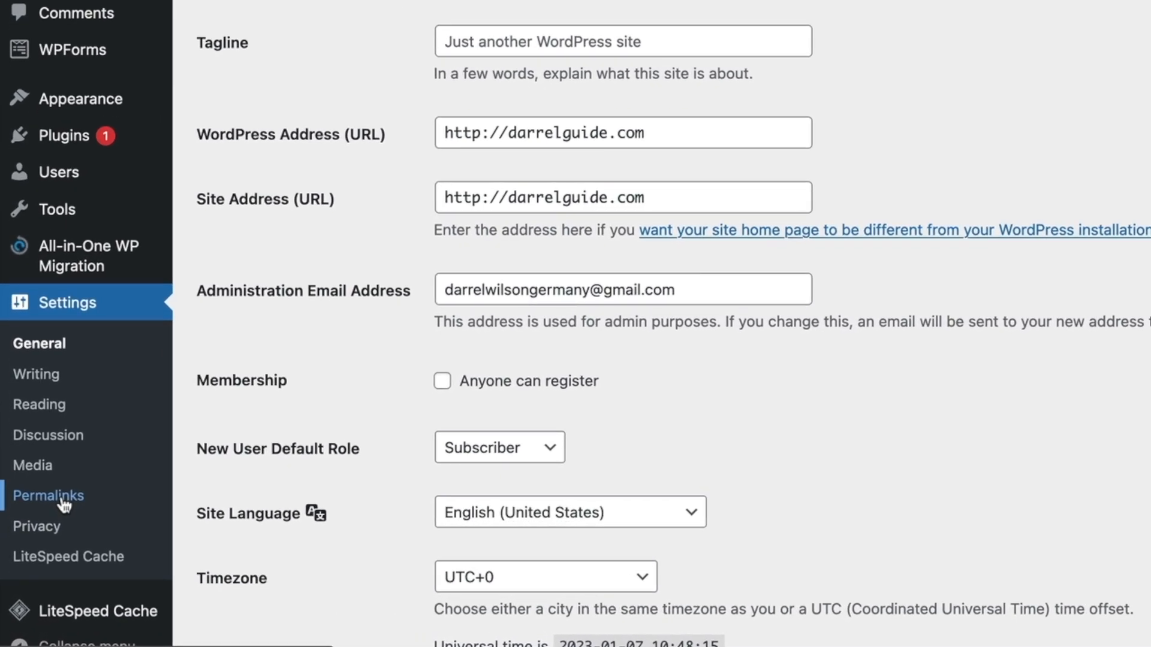
- Switch permalinks to the Post name structure (/%postname%/), save, and return to the Dashboard
{"action": "left_click", "coordinate": [64, 504]}
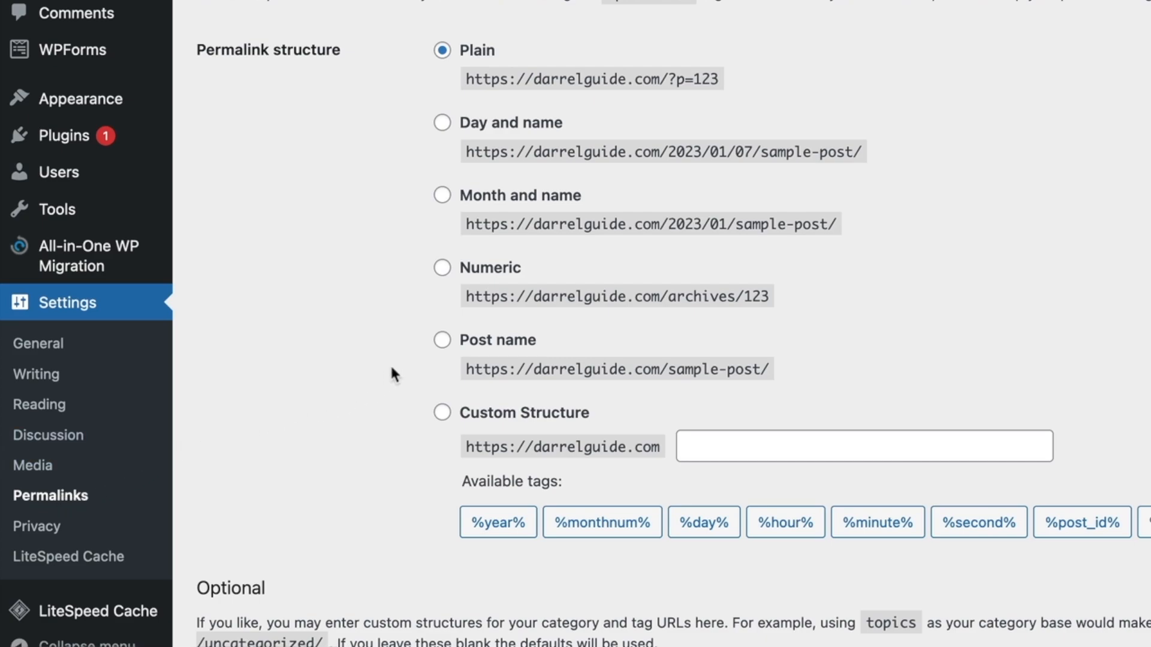
{"action": "left_click", "coordinate": [441, 341]}
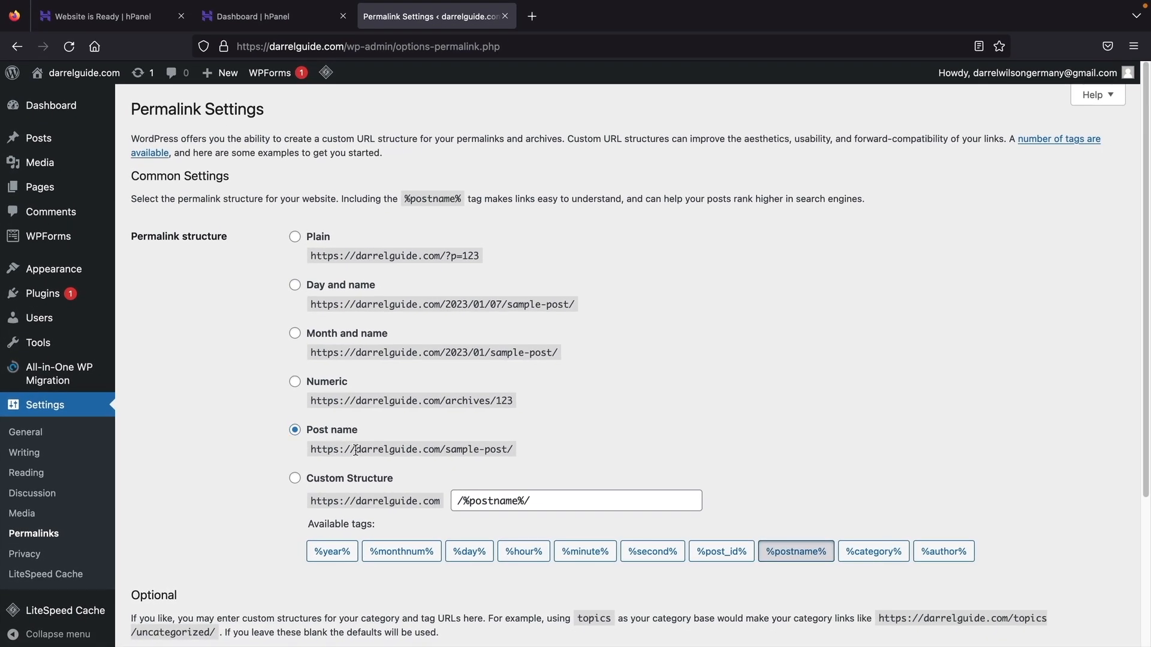
{"action": "left_click_drag", "start_coordinate": [356, 449], "coordinate": [541, 456]}
{"action": "left_click", "coordinate": [446, 425]}
{"action": "left_click", "coordinate": [295, 432]}
{"action": "scroll", "coordinate": [249, 437], "scroll_direction": "down", "scroll_amount": 3}
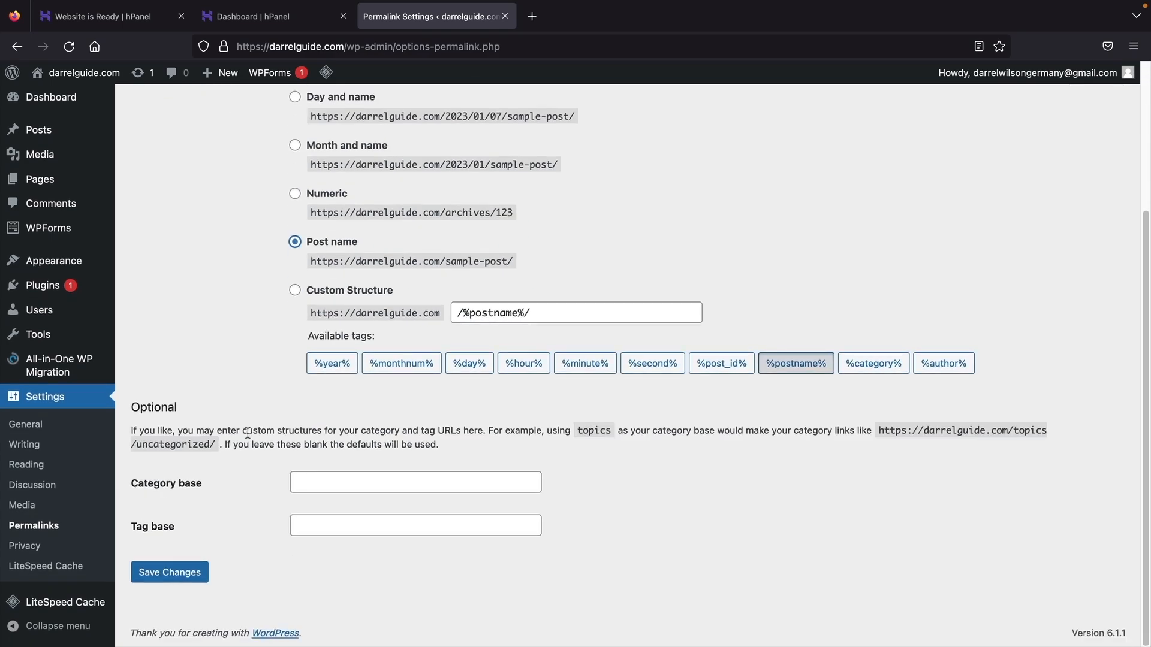
{"action": "left_click", "coordinate": [171, 573]}
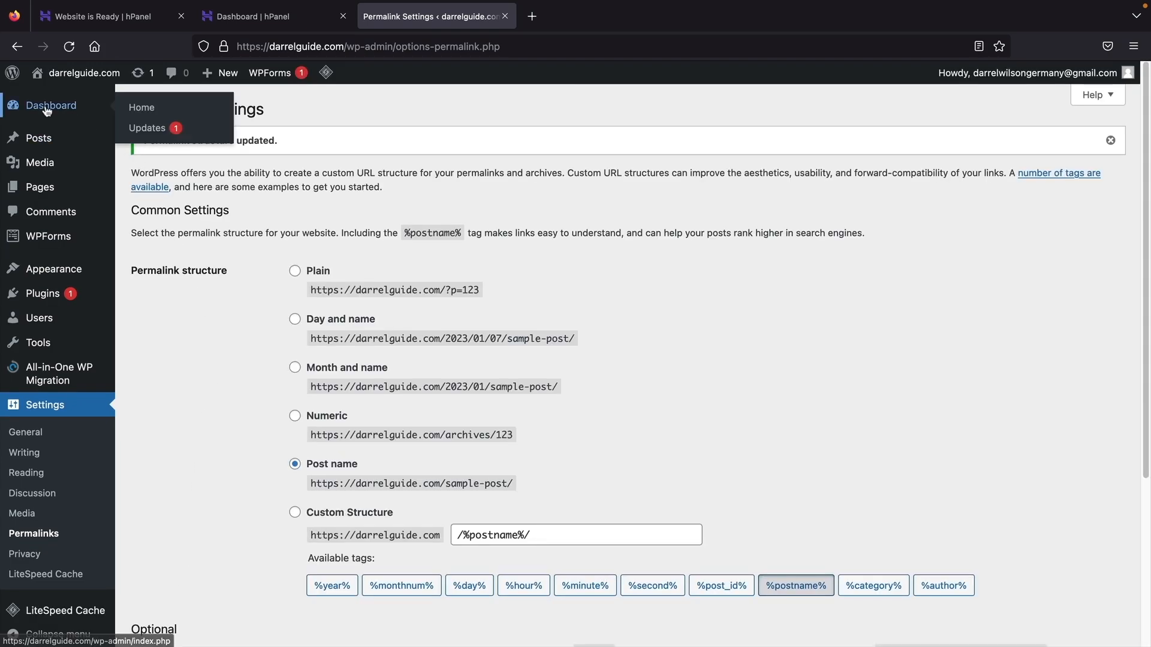
{"action": "left_click", "coordinate": [47, 111]}
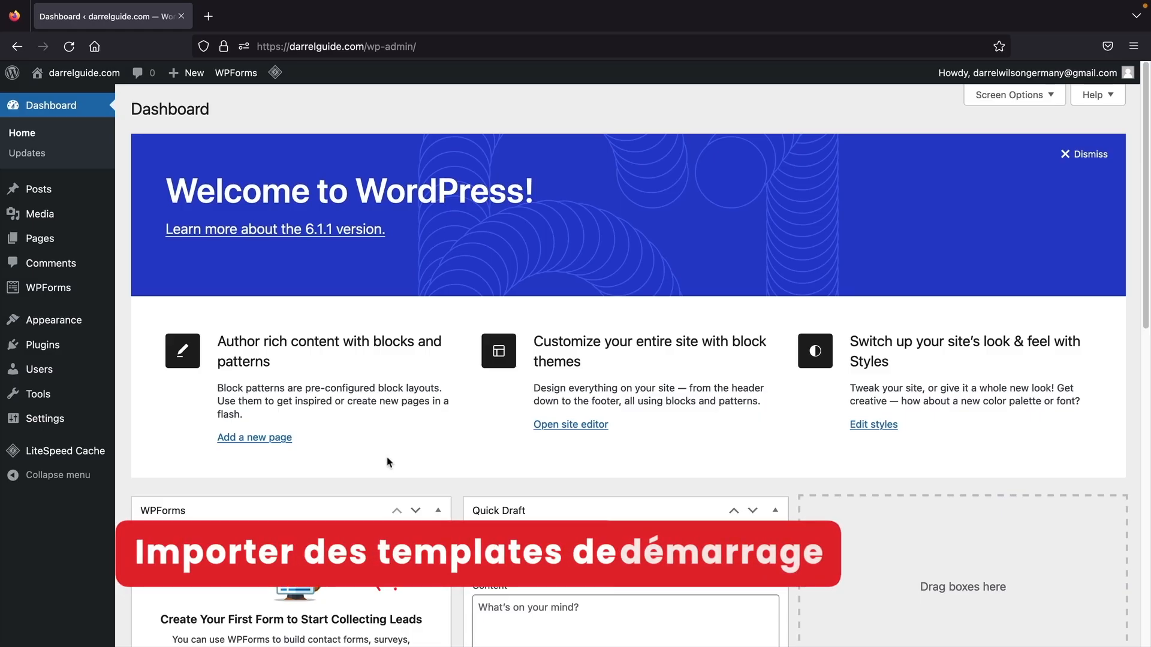
- Search the theme directory for 'astra' and activate the Astra theme
{"action": "mouse_move", "coordinate": [54, 320]}
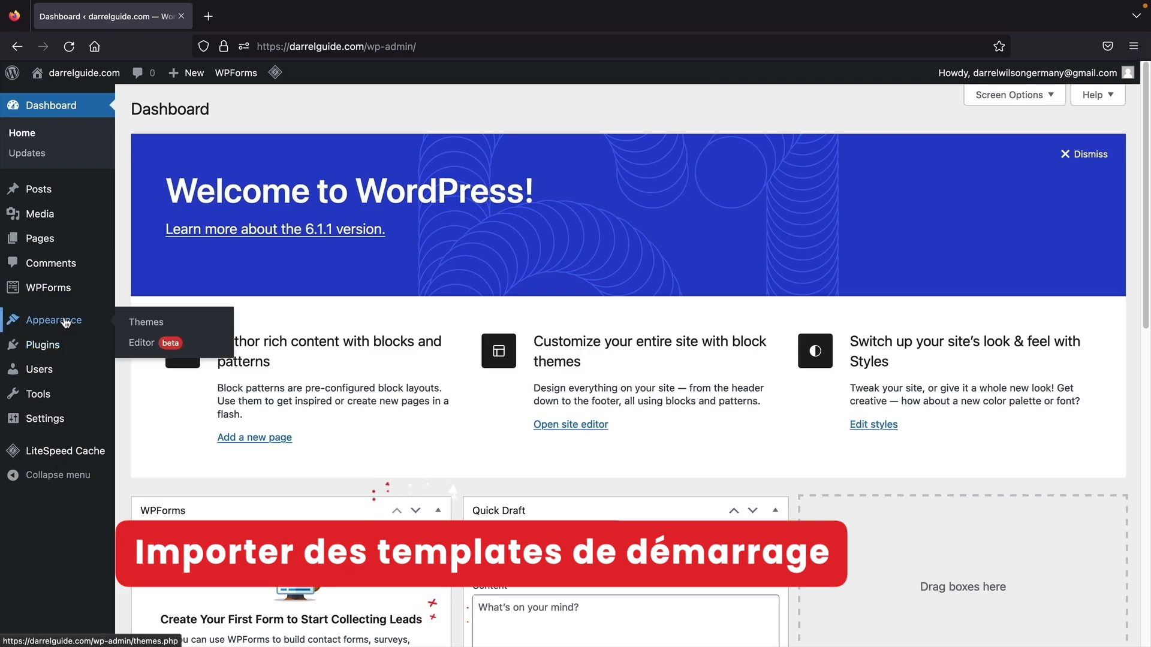
{"action": "left_click", "coordinate": [145, 332]}
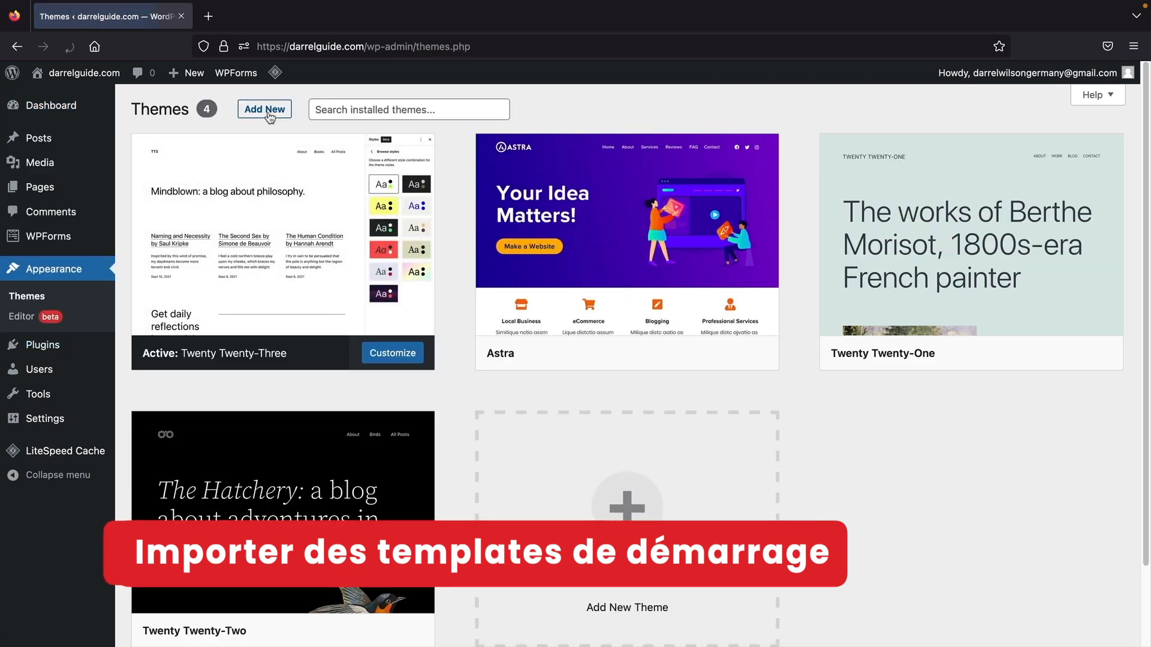
{"action": "left_click", "coordinate": [267, 111]}
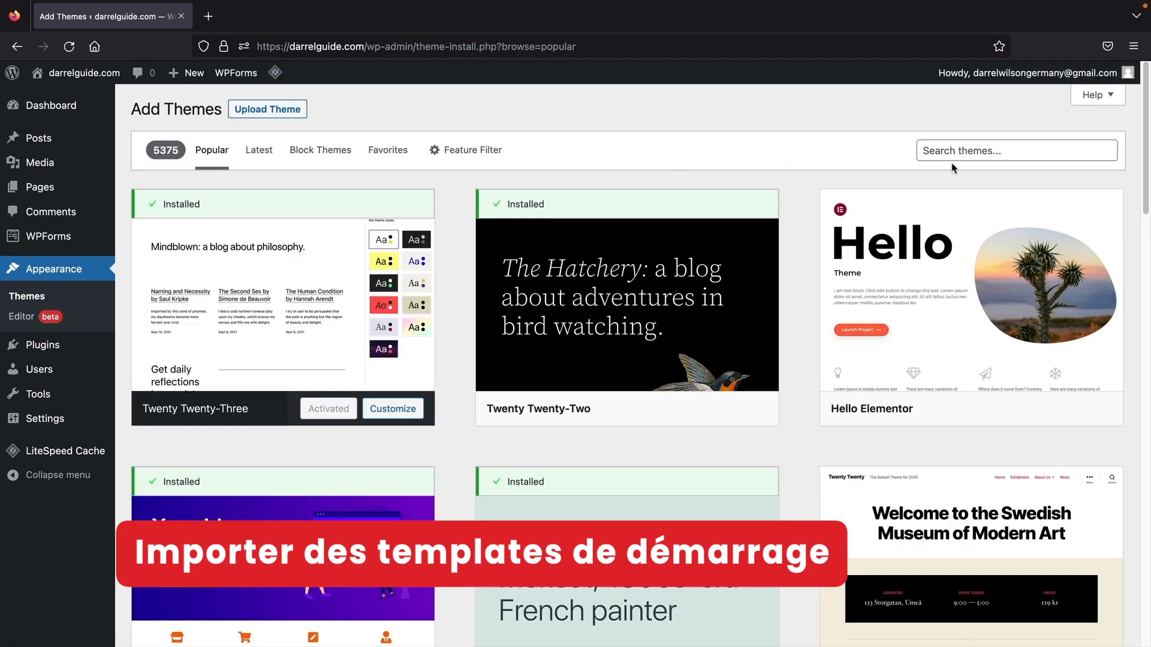
{"action": "left_click", "coordinate": [1017, 150]}
{"action": "type", "text": "ast"}
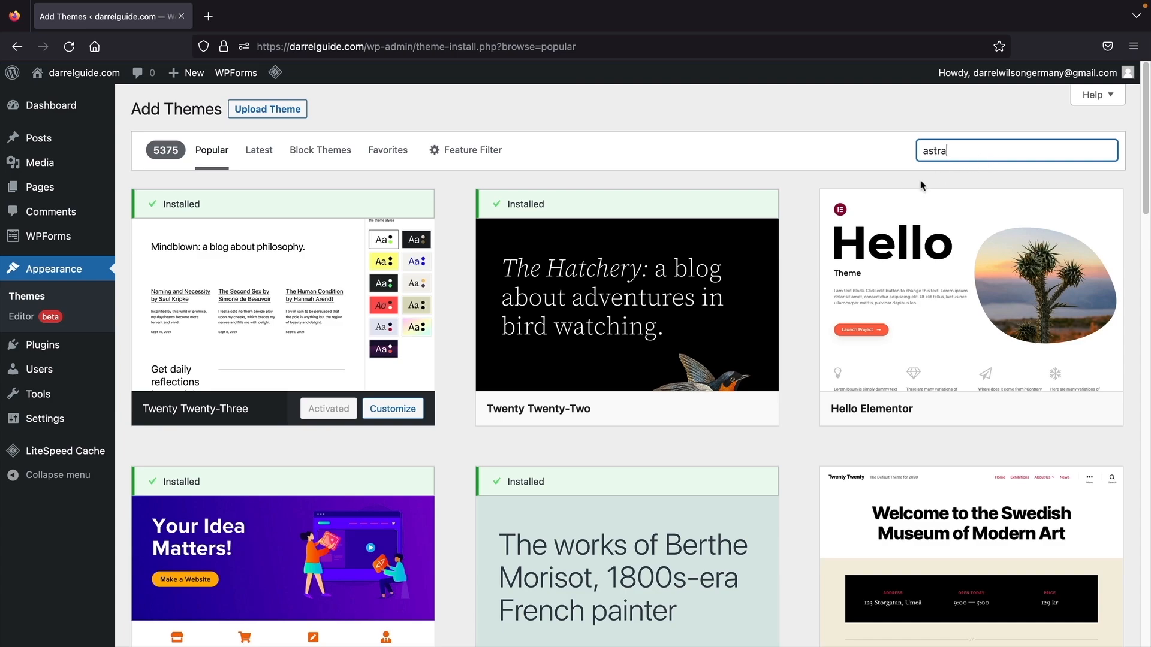
{"action": "type", "text": "ra"}
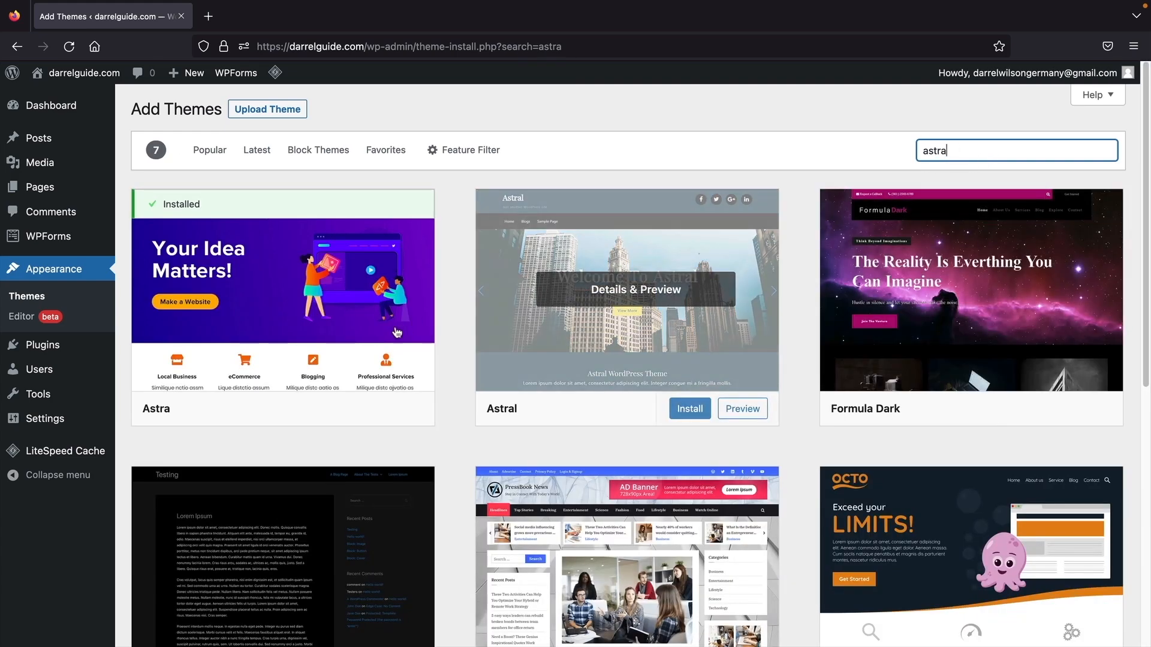
{"action": "mouse_move", "coordinate": [321, 407]}
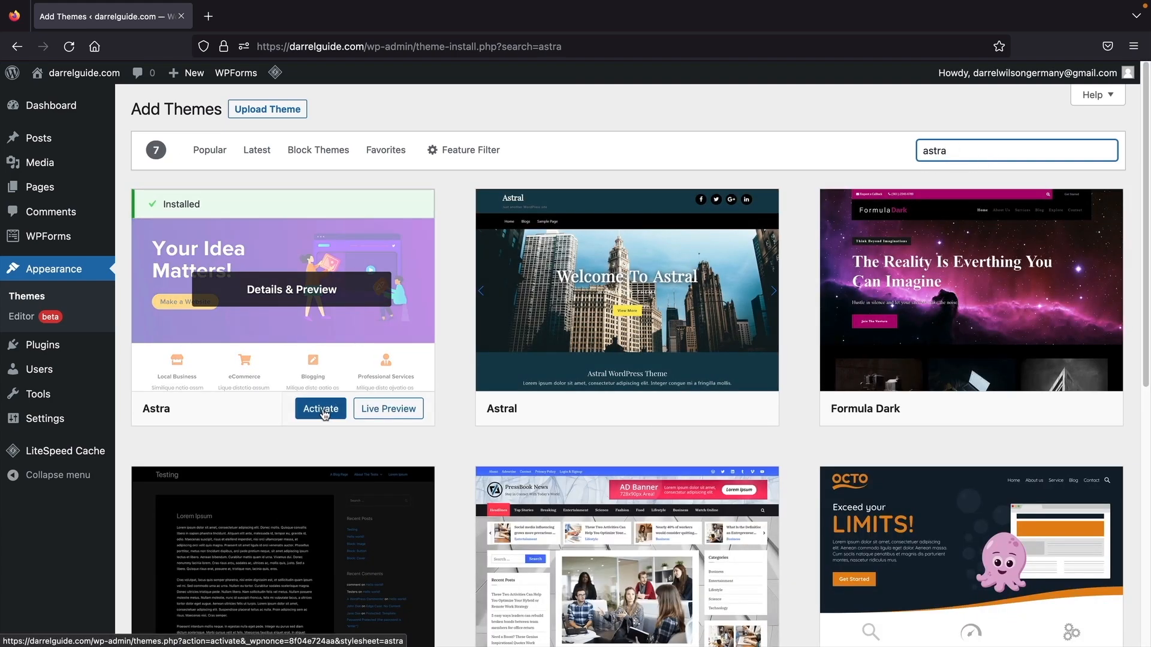
{"action": "left_click", "coordinate": [322, 409]}
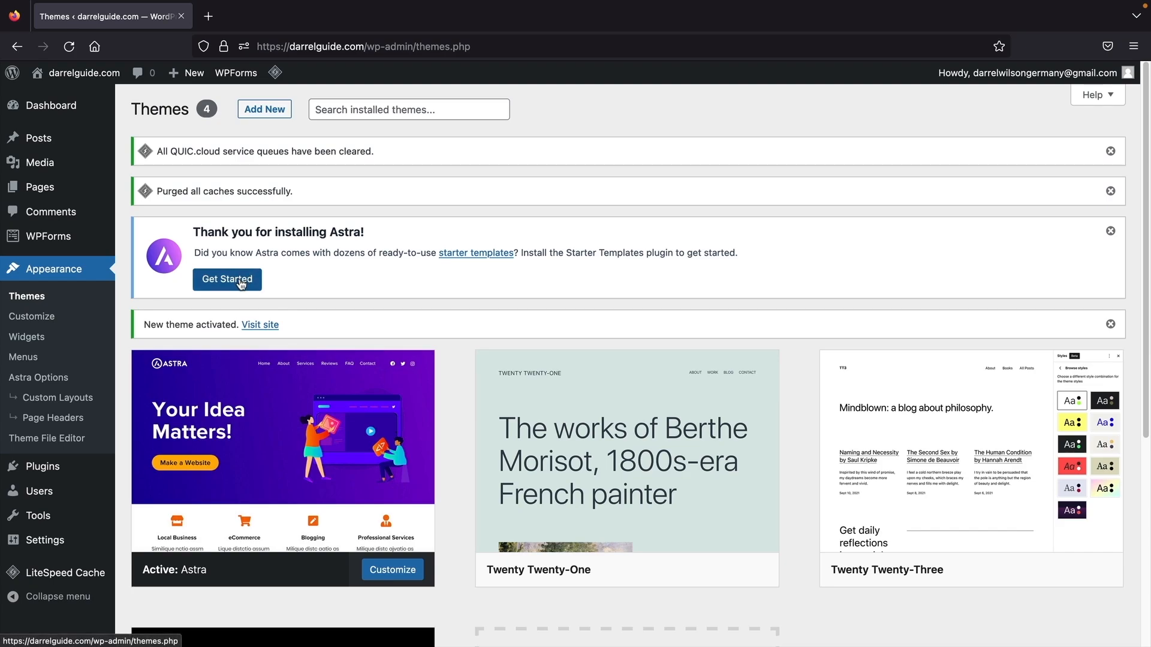
- Start Astra's Starter Templates setup and choose Elementor as the page builder
{"action": "left_click", "coordinate": [240, 285]}
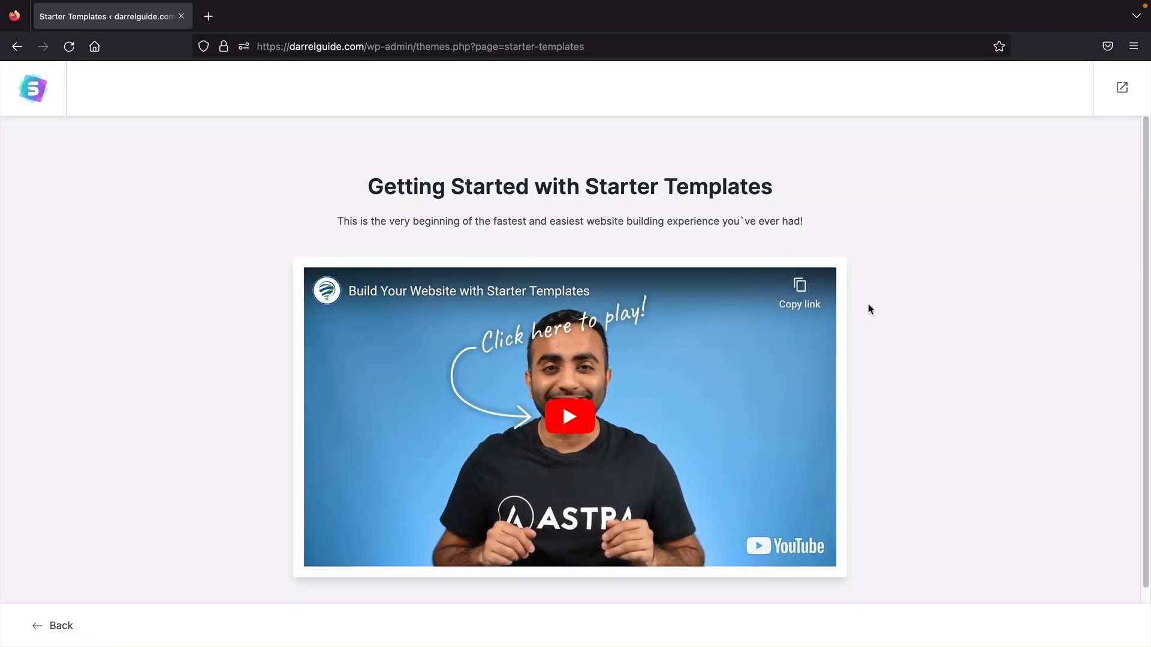
{"action": "scroll", "coordinate": [870, 309], "scroll_direction": "down", "scroll_amount": 2}
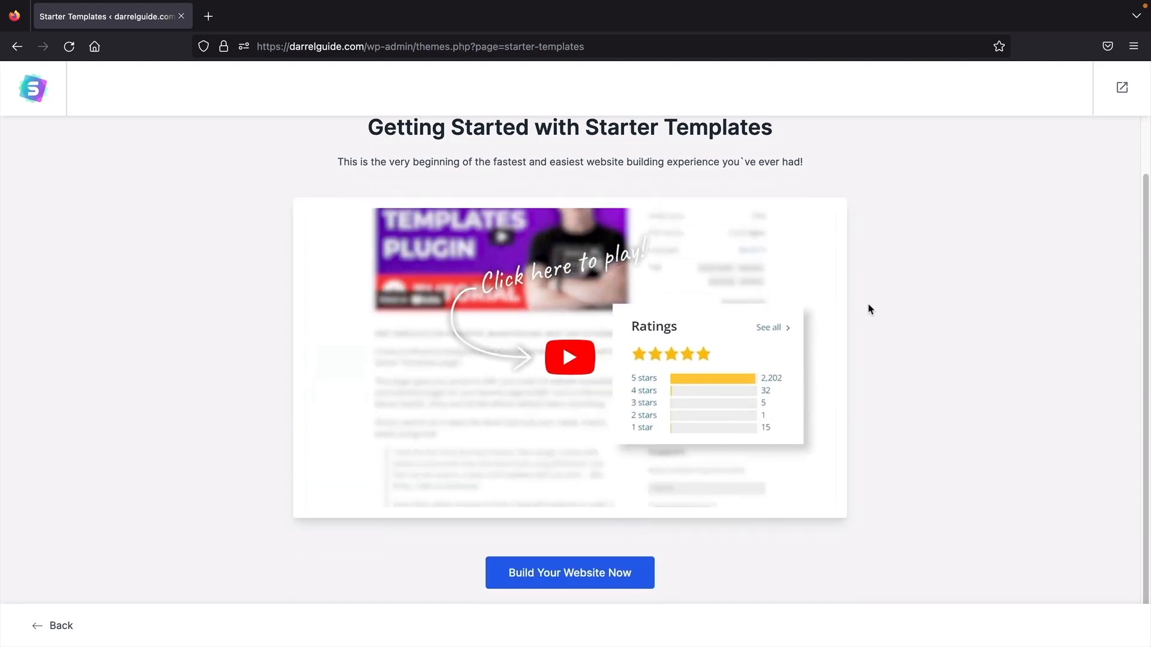
{"action": "left_click", "coordinate": [559, 575]}
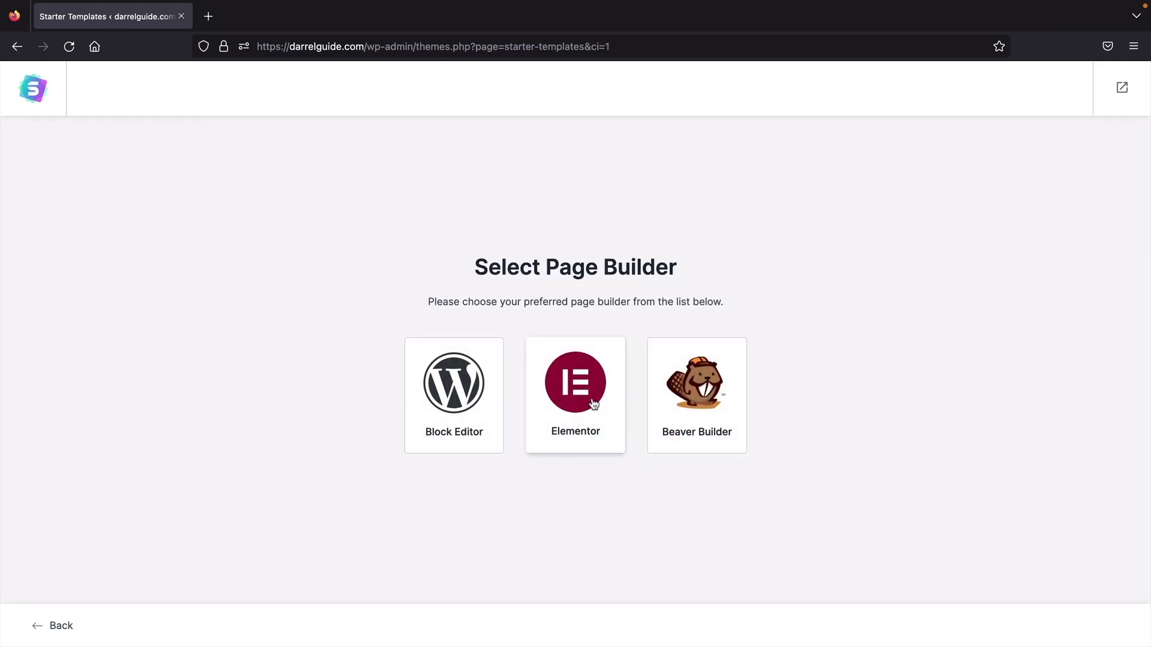
{"action": "left_click", "coordinate": [593, 403]}
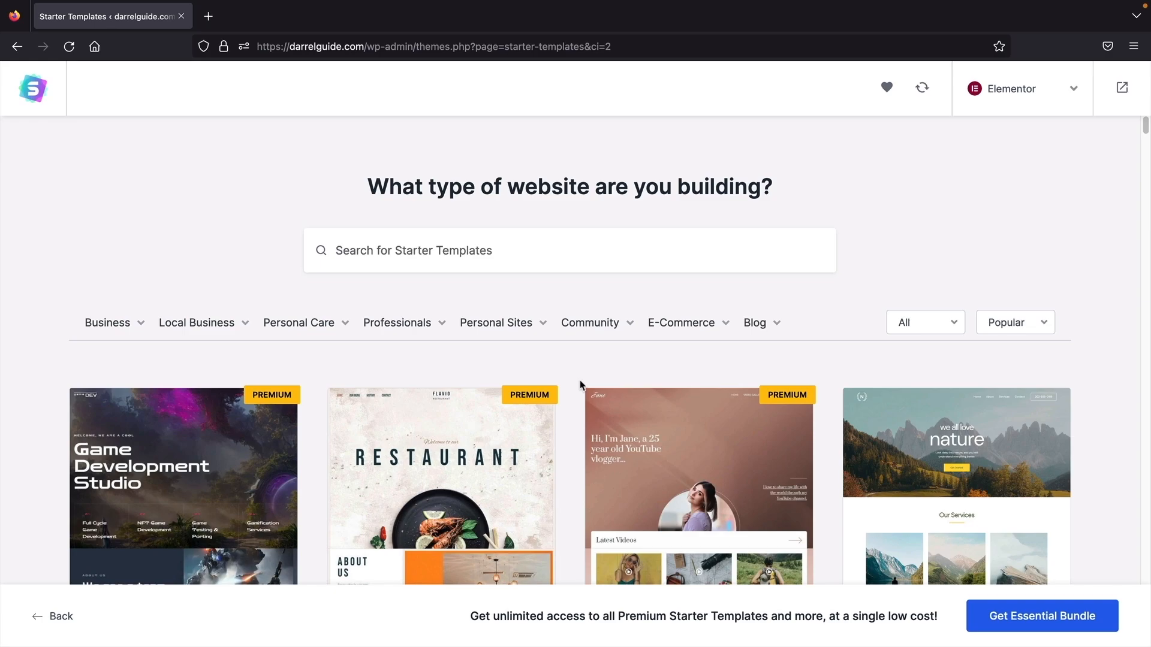
- Browse the Business, Local Business and Professionals categories and select the Planet Earth template
{"action": "scroll", "coordinate": [580, 384], "scroll_direction": "down", "scroll_amount": 2}
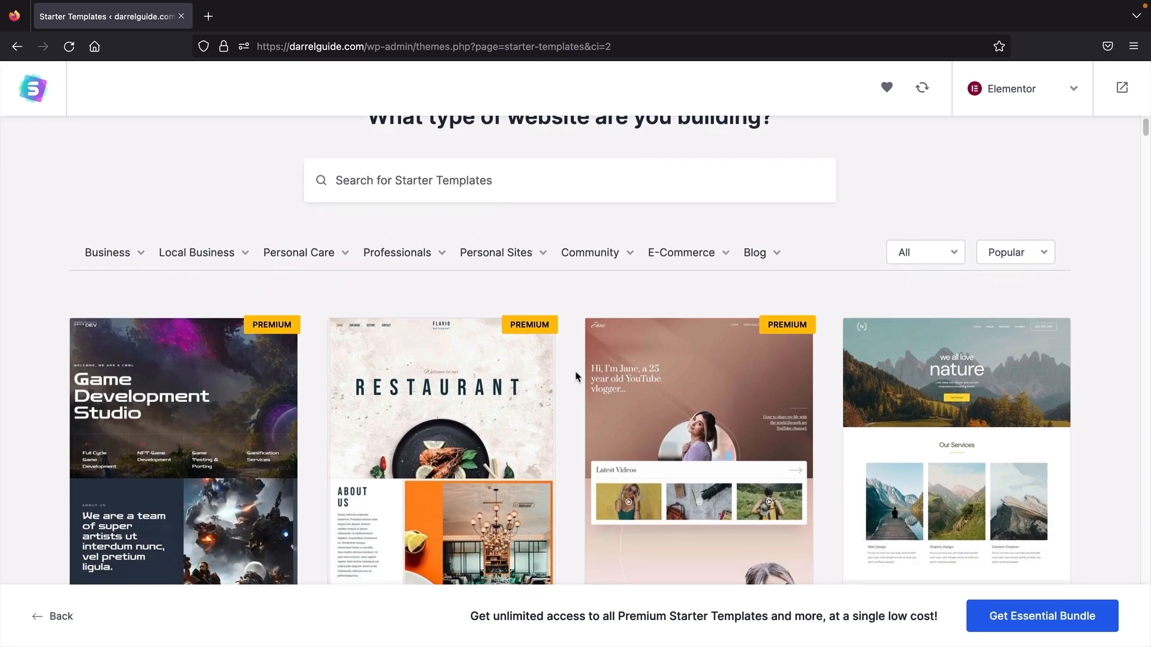
{"action": "scroll", "coordinate": [576, 377], "scroll_direction": "down", "scroll_amount": 9}
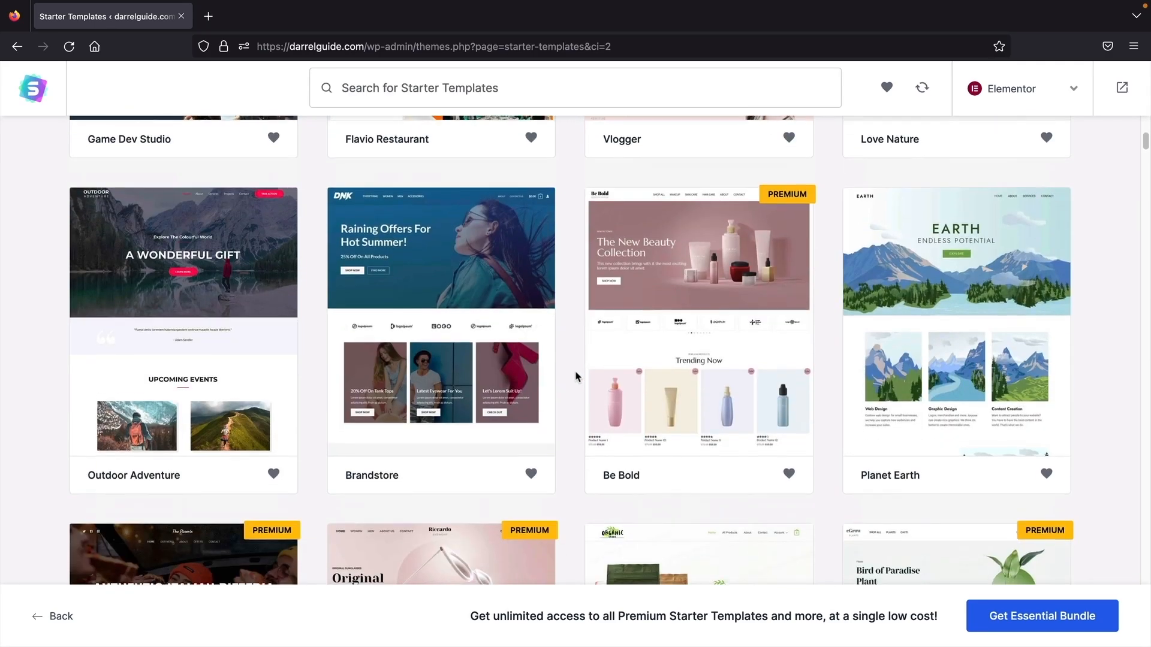
{"action": "scroll", "coordinate": [575, 377], "scroll_direction": "down", "scroll_amount": 3}
{"action": "scroll", "coordinate": [576, 376], "scroll_direction": "down", "scroll_amount": 7}
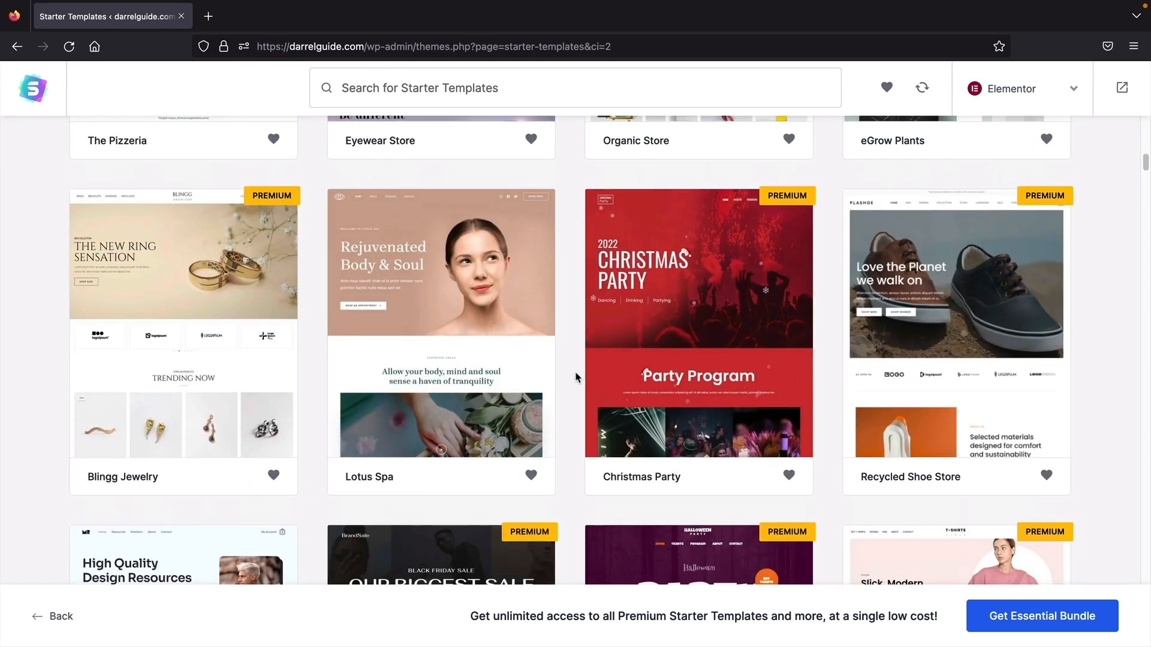
{"action": "scroll", "coordinate": [575, 377], "scroll_direction": "up", "scroll_amount": 9}
{"action": "scroll", "coordinate": [575, 376], "scroll_direction": "up", "scroll_amount": 10}
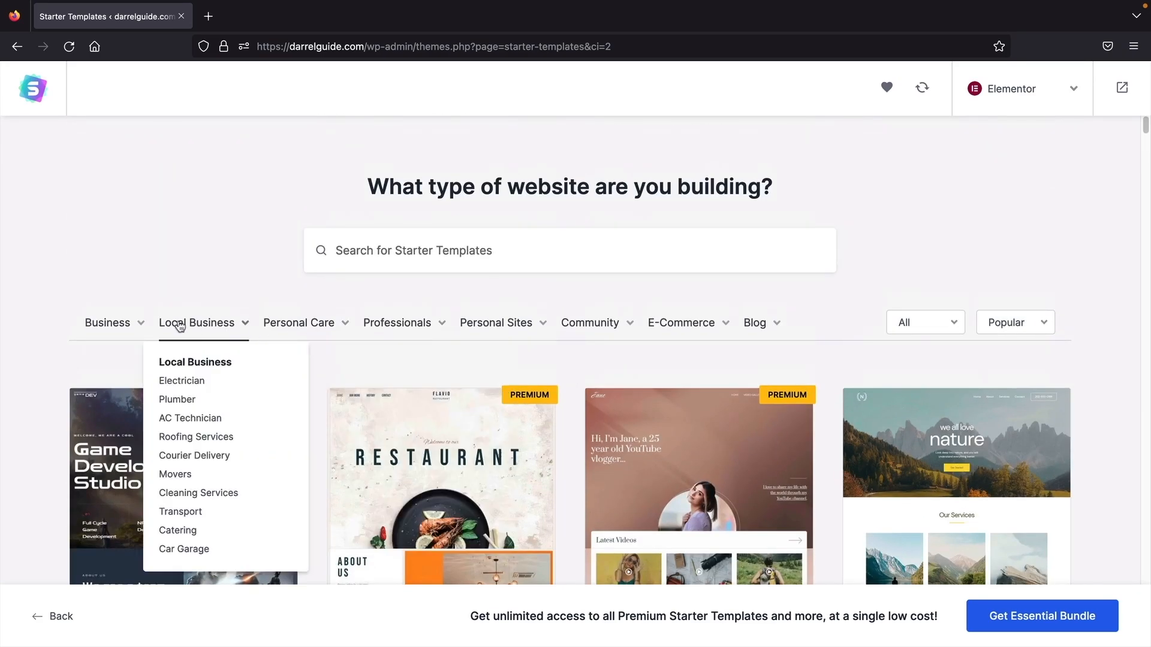
{"action": "left_click", "coordinate": [122, 331]}
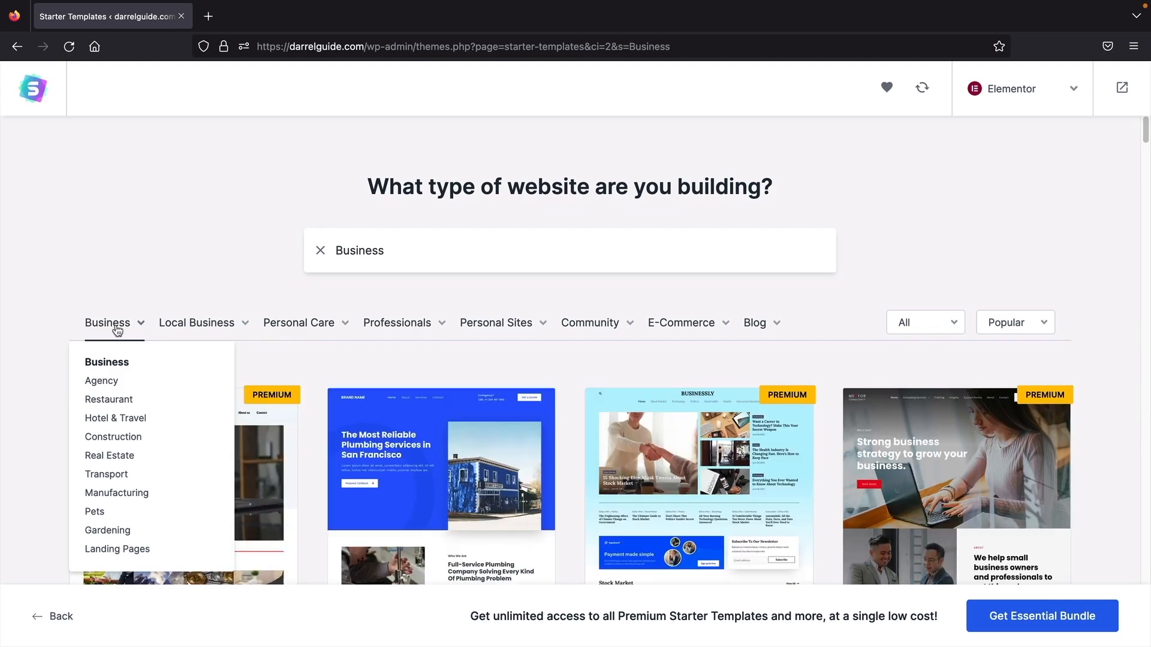
{"action": "left_click", "coordinate": [173, 324]}
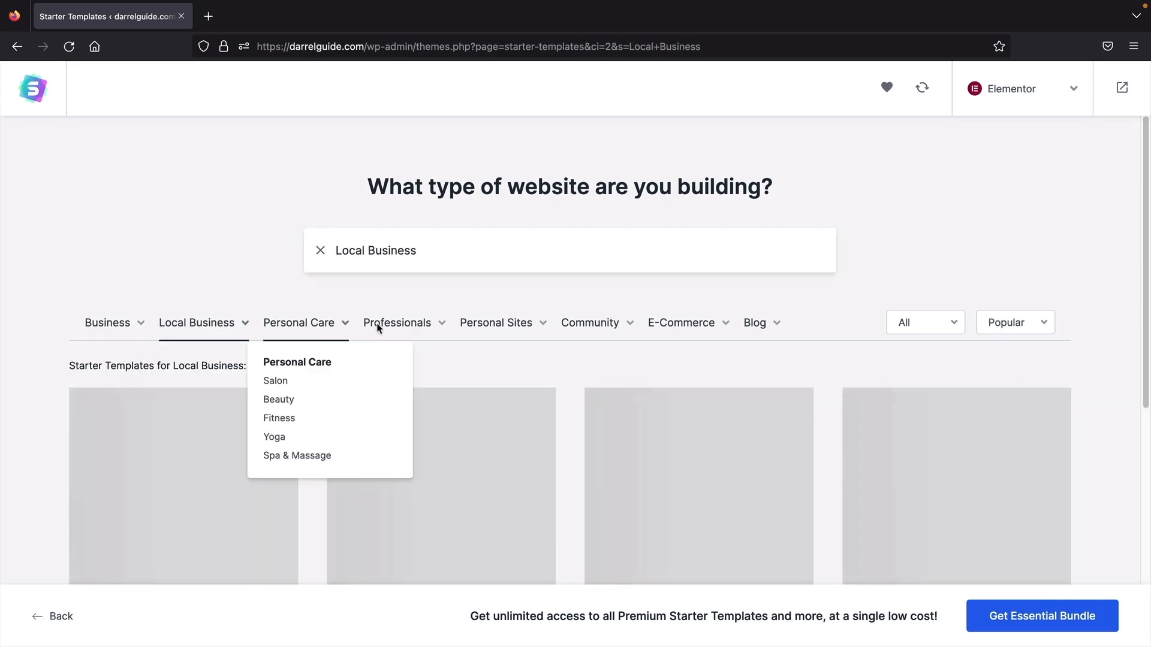
{"action": "left_click", "coordinate": [389, 327]}
{"action": "mouse_move", "coordinate": [483, 329]}
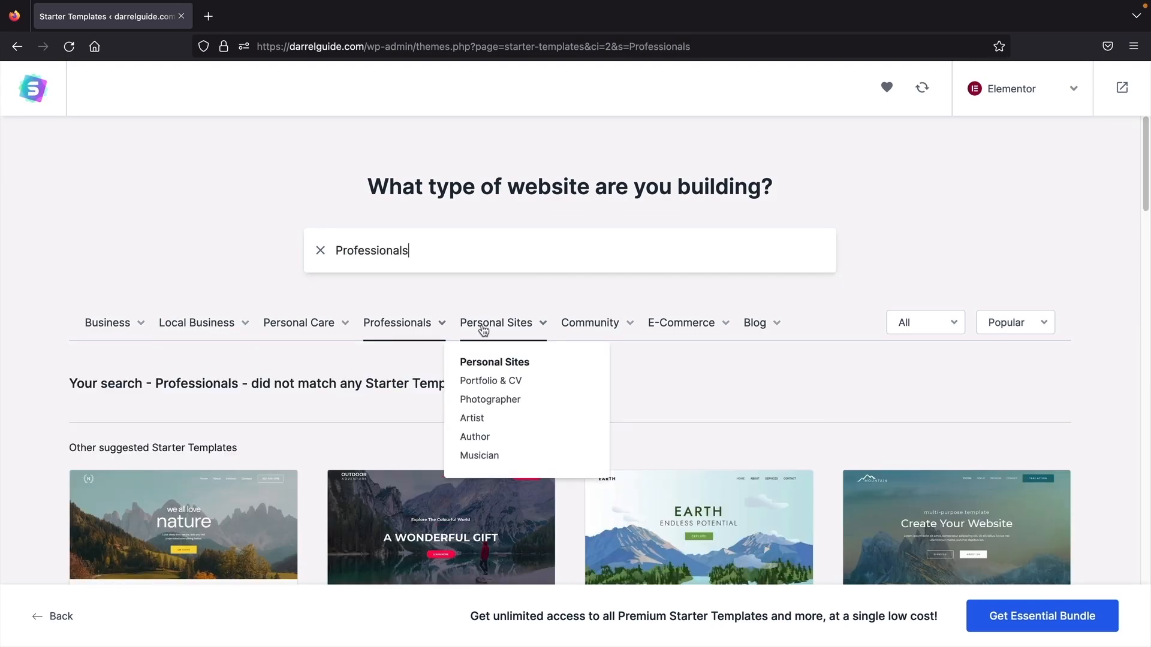
{"action": "mouse_move", "coordinate": [437, 339]}
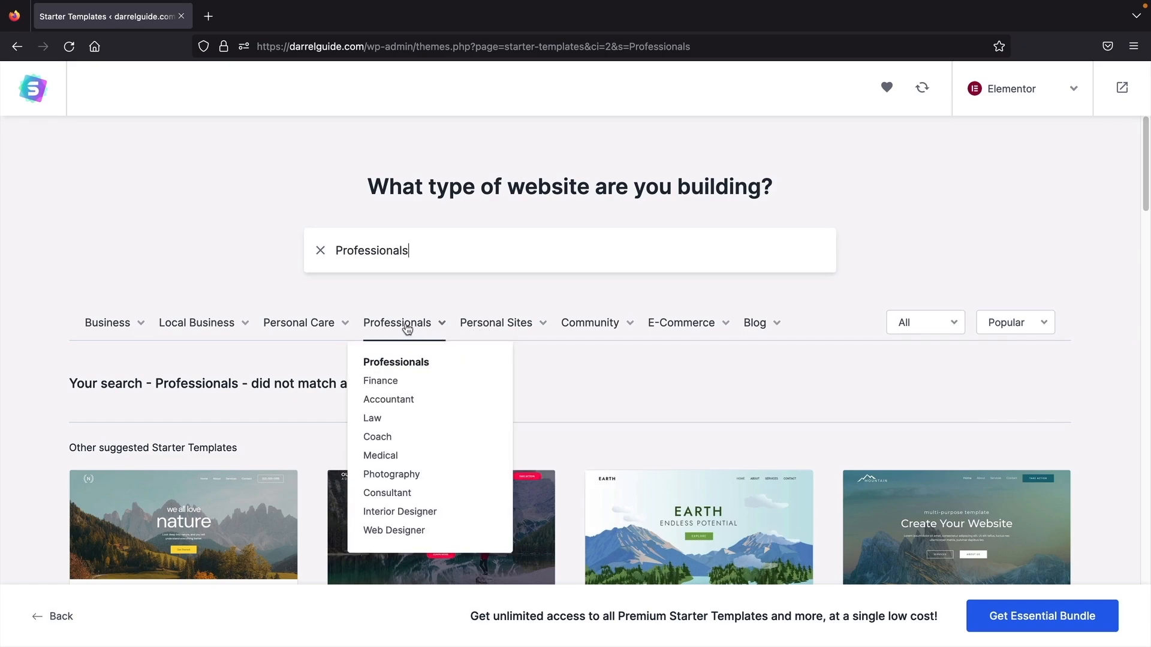
{"action": "scroll", "coordinate": [471, 353], "scroll_direction": "down", "scroll_amount": 5}
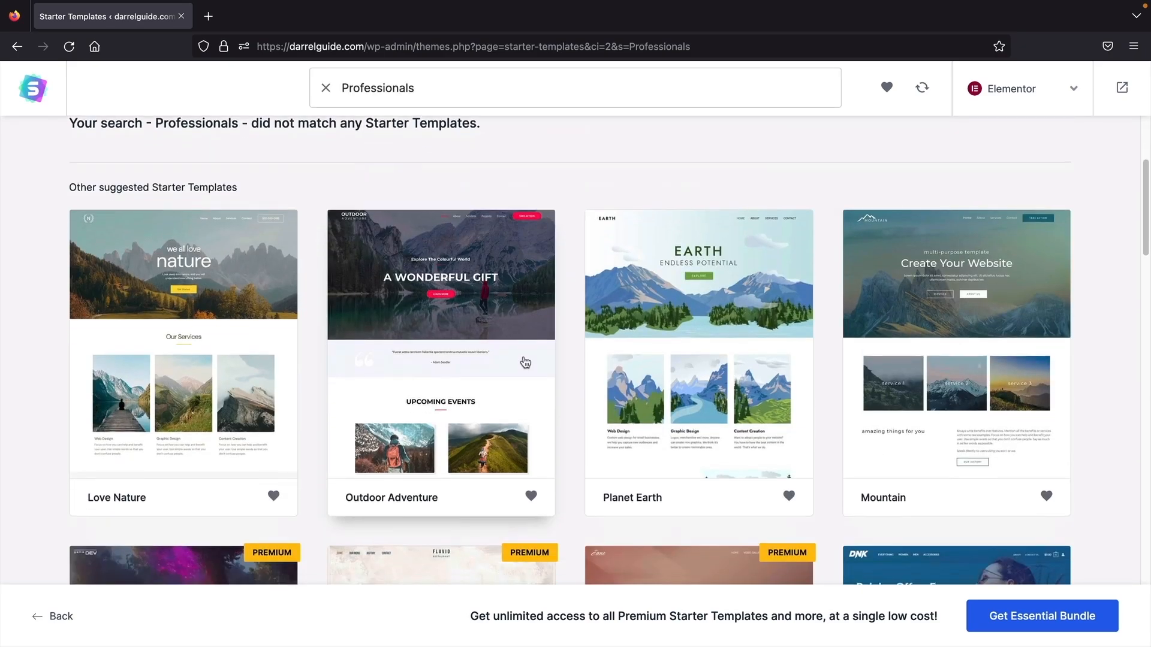
{"action": "scroll", "coordinate": [525, 362], "scroll_direction": "down", "scroll_amount": 1}
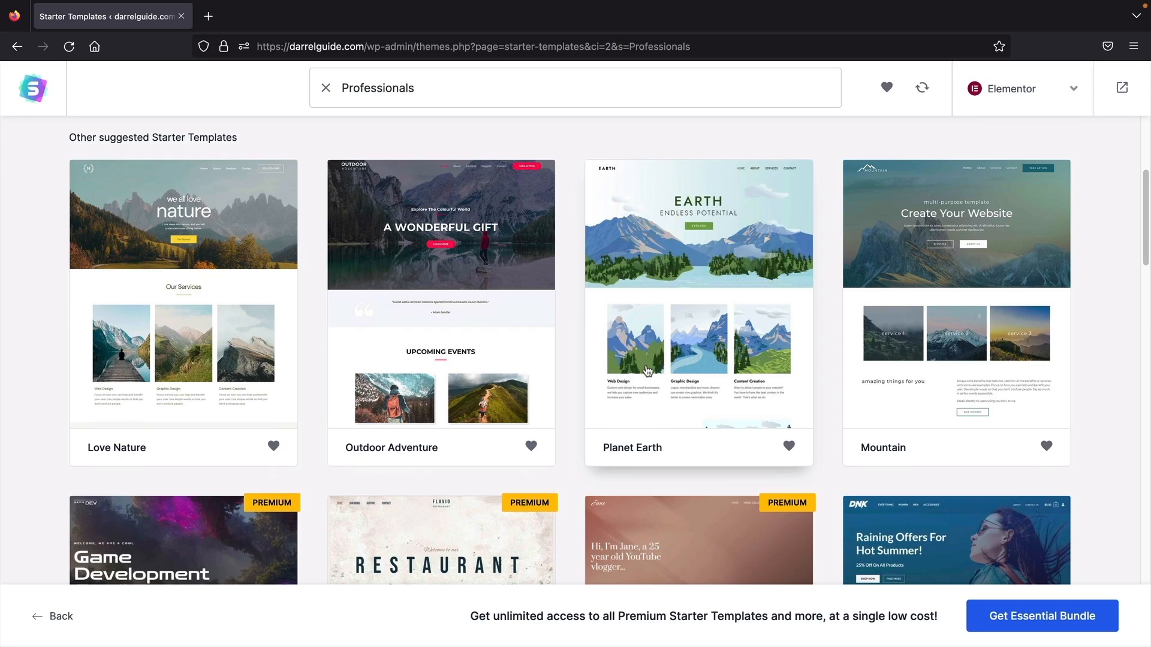
{"action": "left_click", "coordinate": [628, 406]}
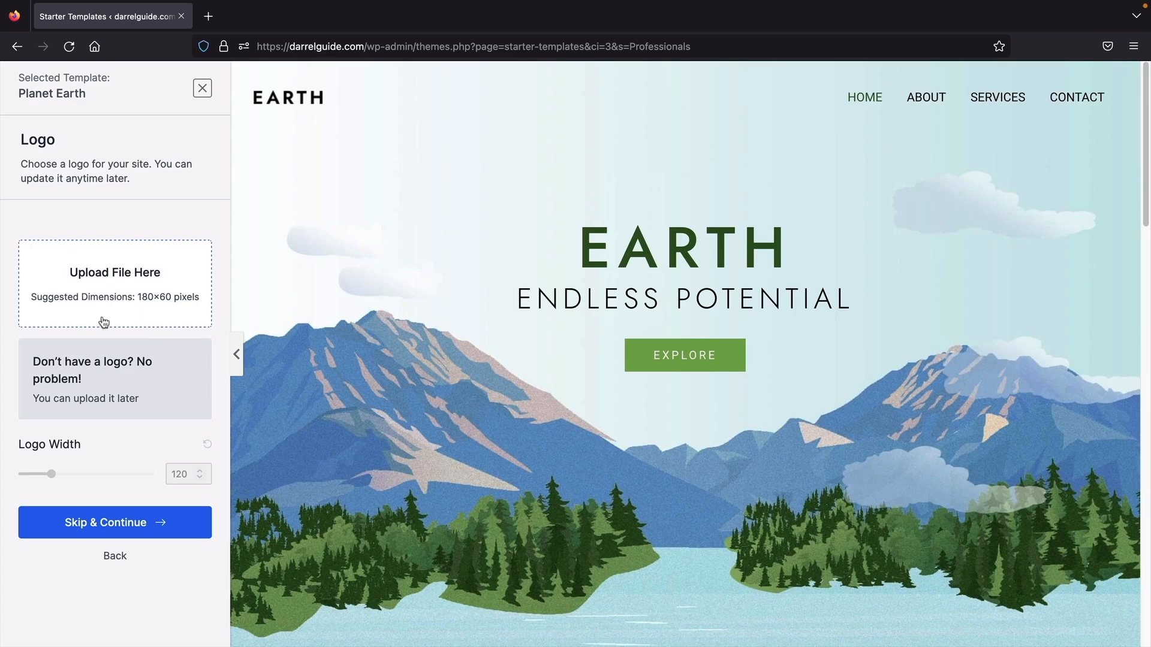
- Skip the logo and preview the Earth template in the red, pink, yellow, green and blue palettes
{"action": "left_click", "coordinate": [109, 523]}
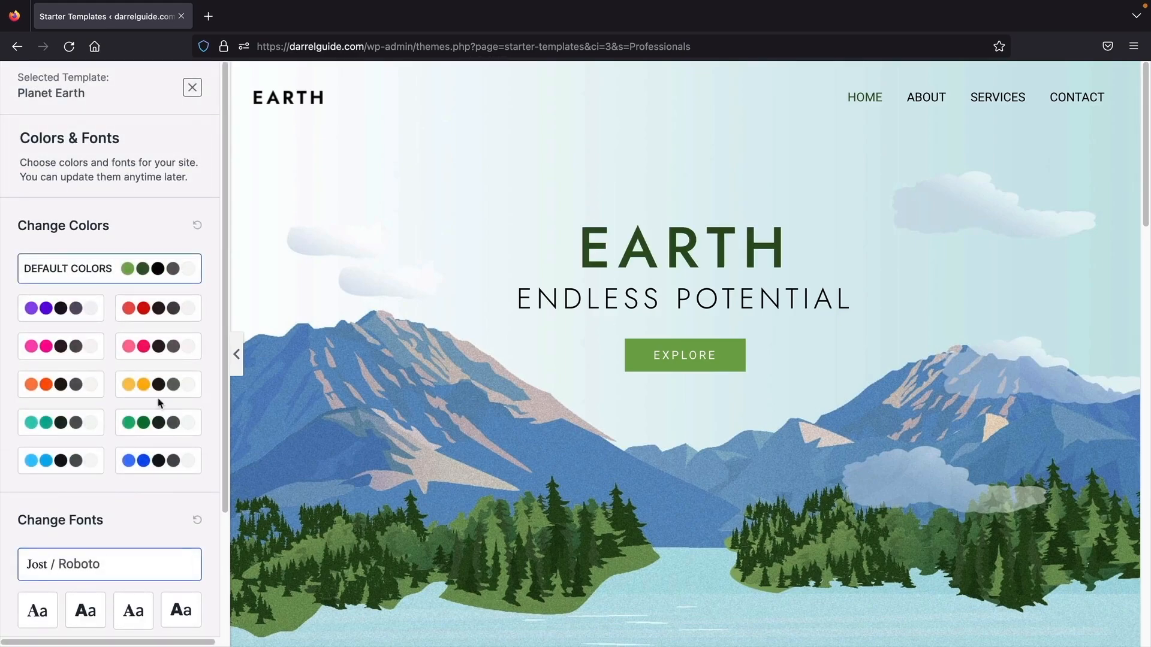
{"action": "left_click", "coordinate": [159, 322]}
{"action": "left_click", "coordinate": [160, 346]}
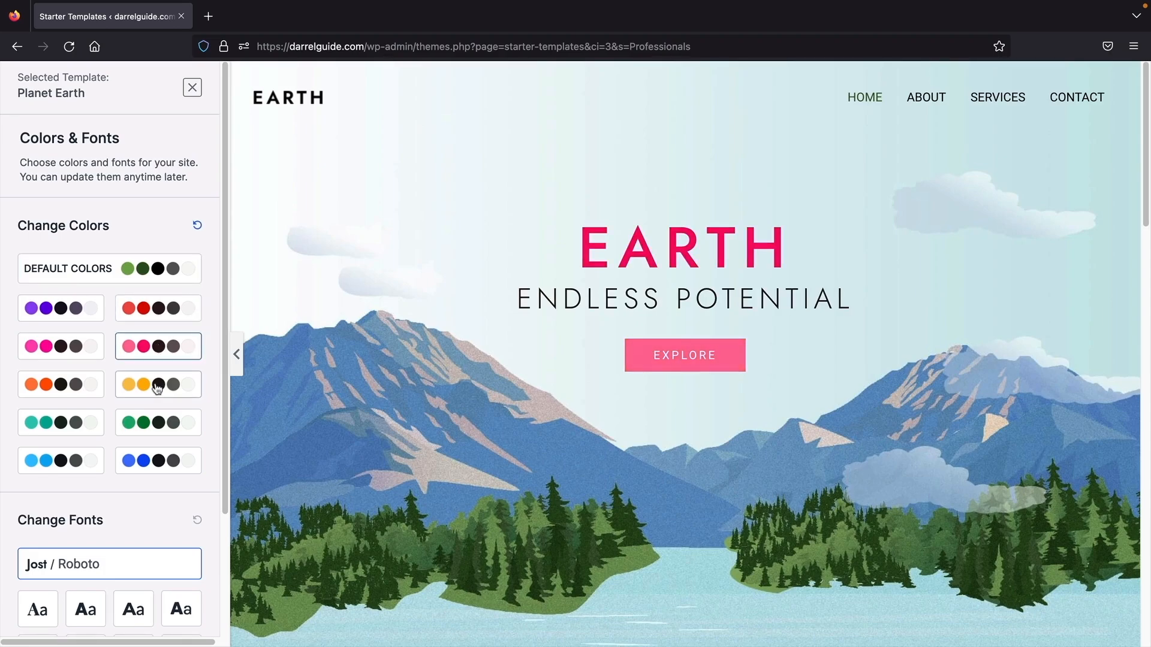
{"action": "left_click", "coordinate": [158, 384]}
{"action": "left_click", "coordinate": [152, 423]}
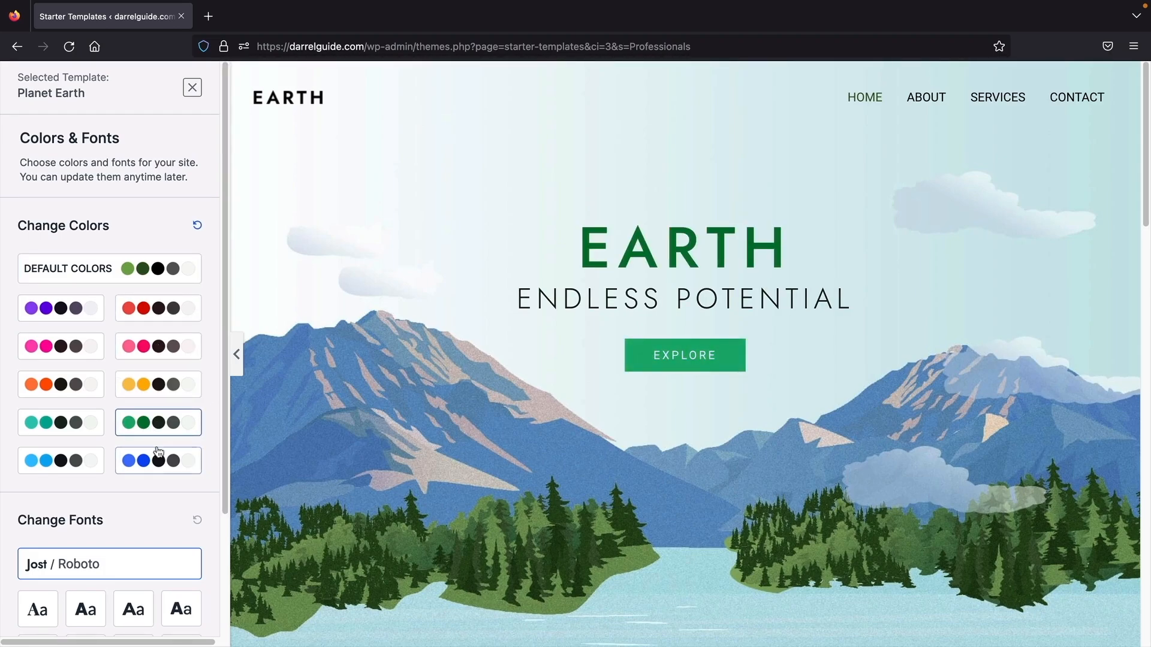
{"action": "left_click", "coordinate": [159, 459]}
{"action": "scroll", "coordinate": [282, 463], "scroll_direction": "down", "scroll_amount": 3}
{"action": "scroll", "coordinate": [282, 463], "scroll_direction": "down", "scroll_amount": 5}
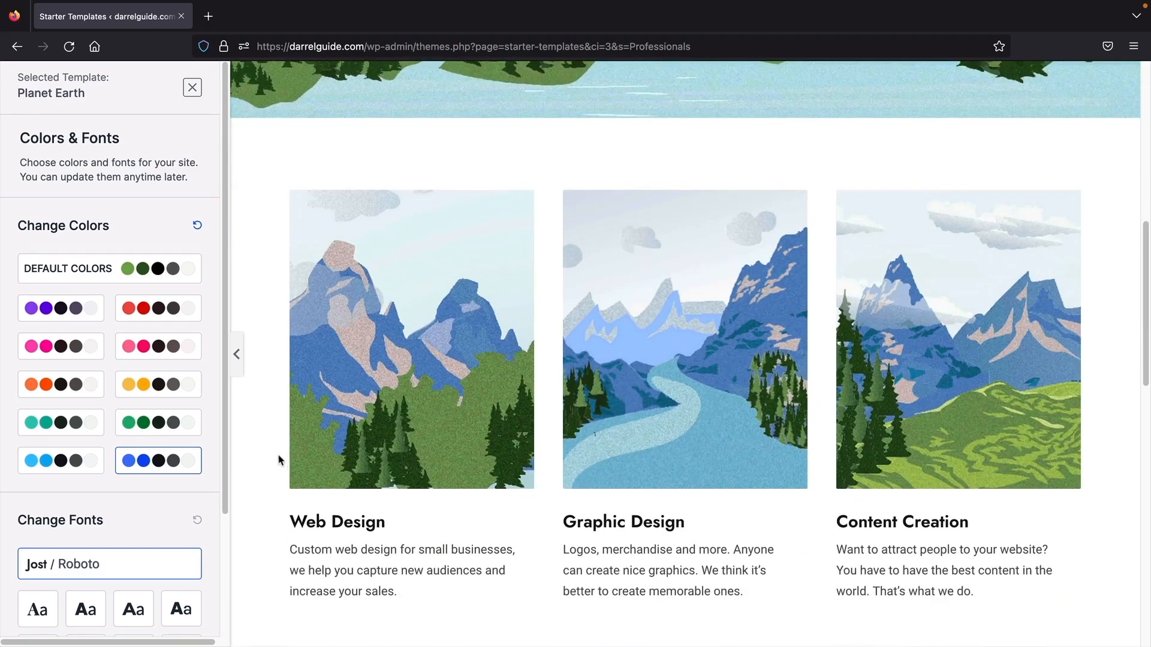
{"action": "left_click", "coordinate": [166, 388]}
{"action": "left_click", "coordinate": [169, 423]}
- Compare the yellow, pink, purple and default colours, then settle on the green palette
{"action": "scroll", "coordinate": [240, 461], "scroll_direction": "down", "scroll_amount": 5}
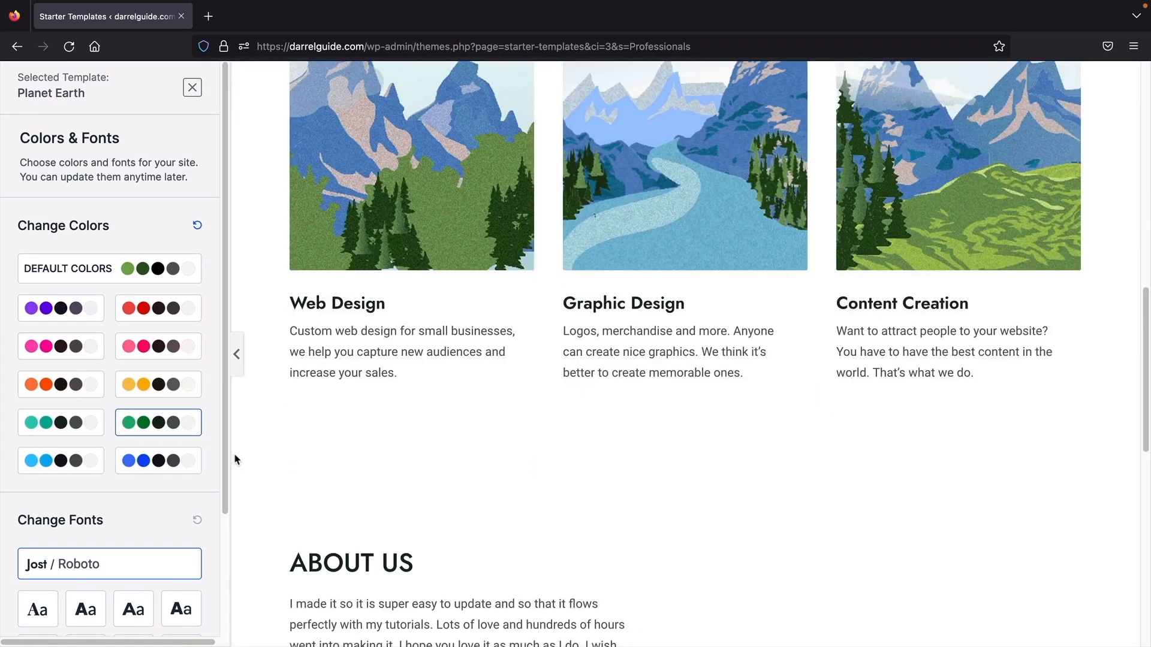
{"action": "scroll", "coordinate": [268, 466], "scroll_direction": "down", "scroll_amount": 5}
{"action": "left_click", "coordinate": [160, 385]}
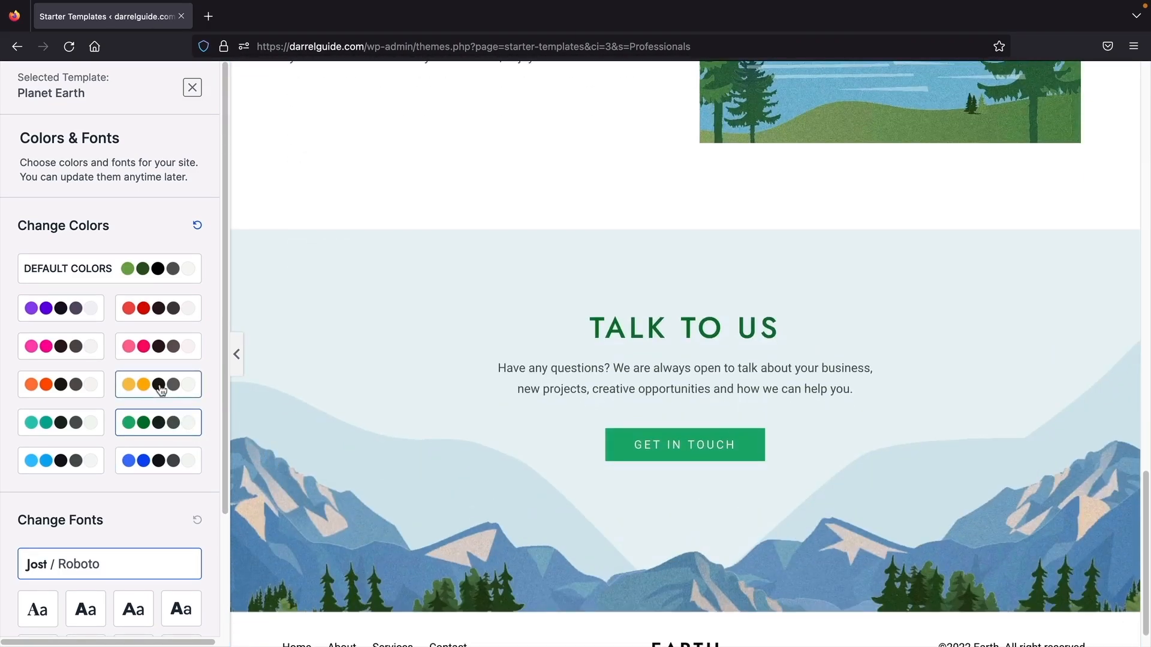
{"action": "left_click", "coordinate": [166, 348]}
{"action": "left_click", "coordinate": [72, 348]}
{"action": "left_click", "coordinate": [71, 317]}
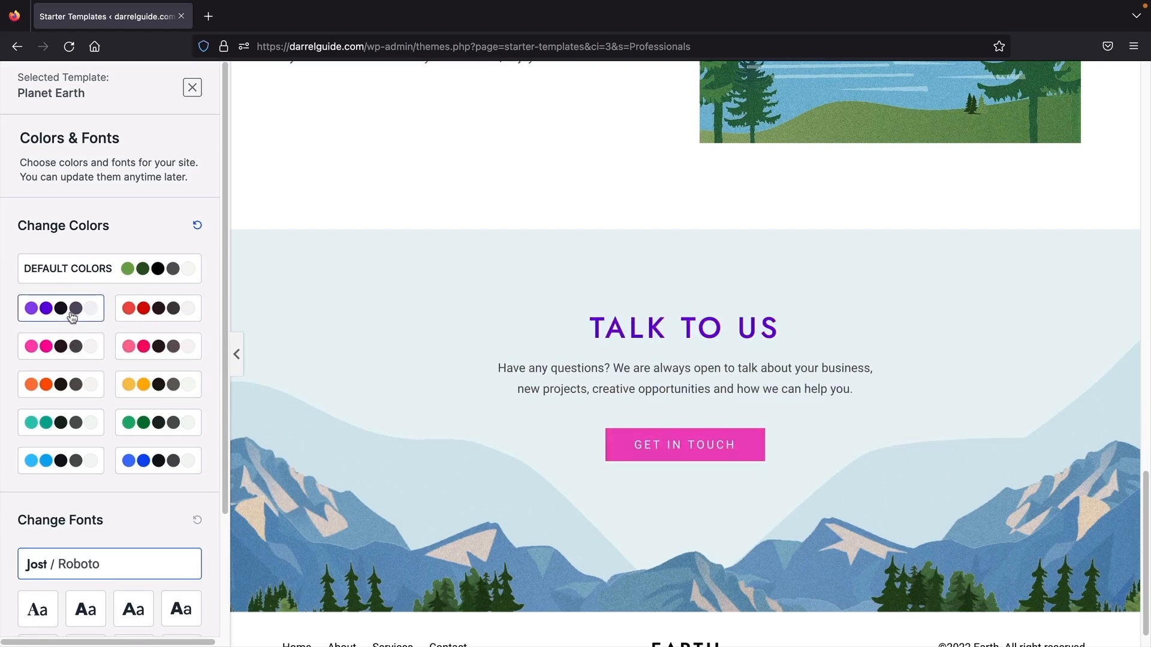
{"action": "left_click", "coordinate": [90, 268]}
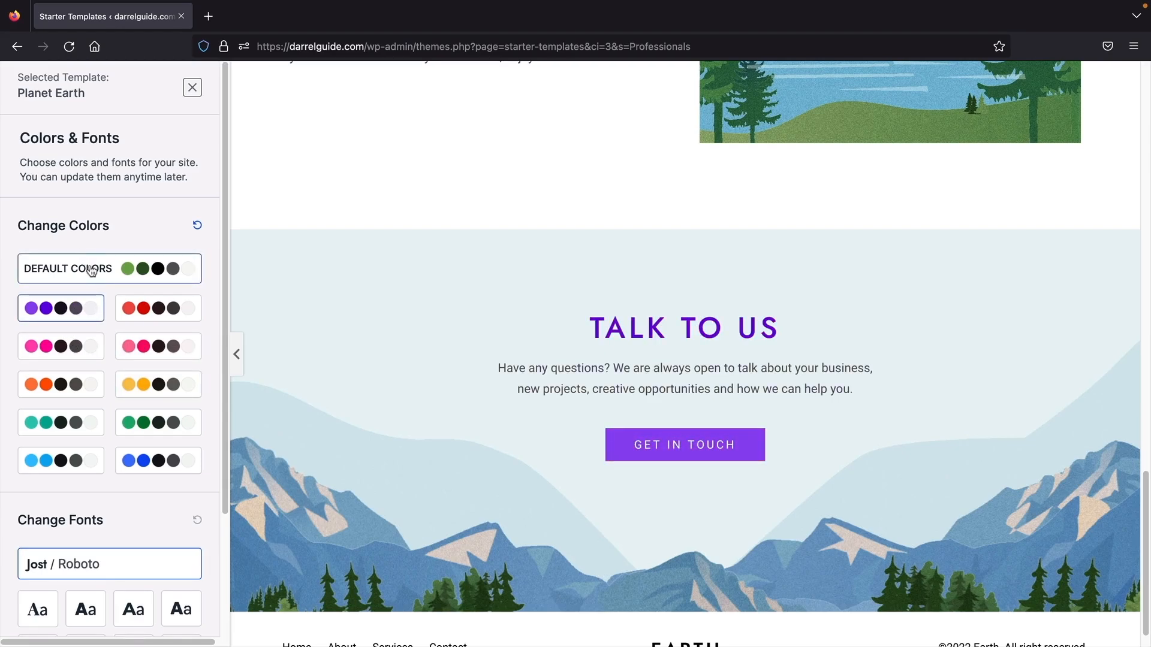
{"action": "left_click", "coordinate": [166, 425]}
- Apply the Rubik / Karla font pairing and continue to the final details step
{"action": "scroll", "coordinate": [273, 403], "scroll_direction": "up", "scroll_amount": 10}
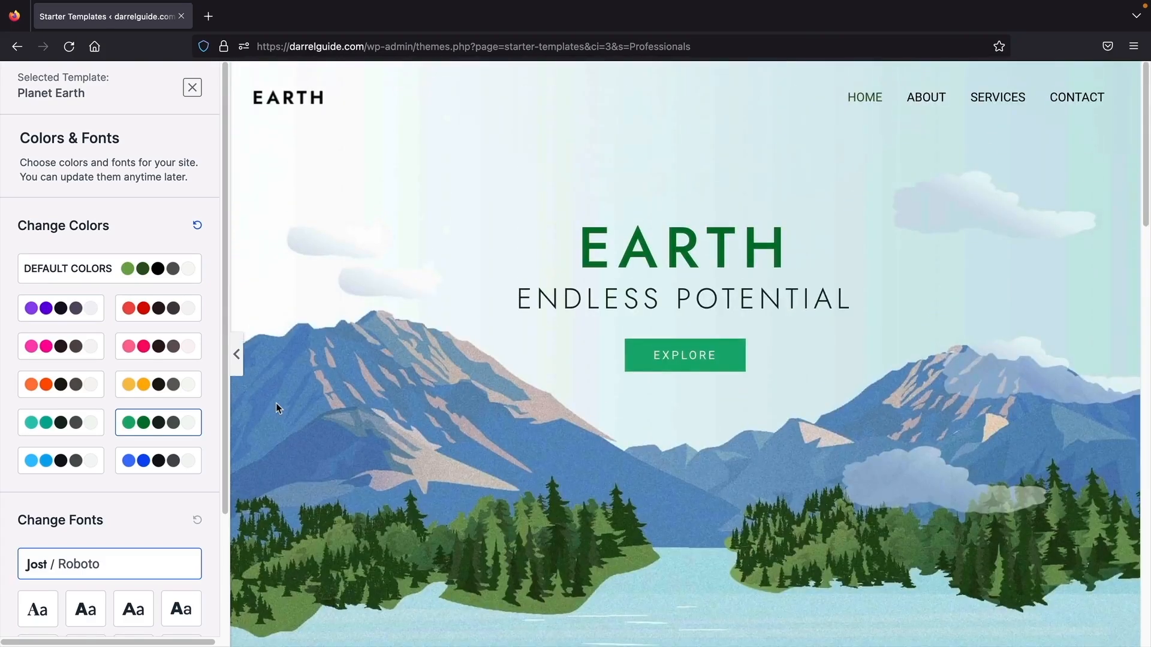
{"action": "scroll", "coordinate": [139, 449], "scroll_direction": "down", "scroll_amount": 5}
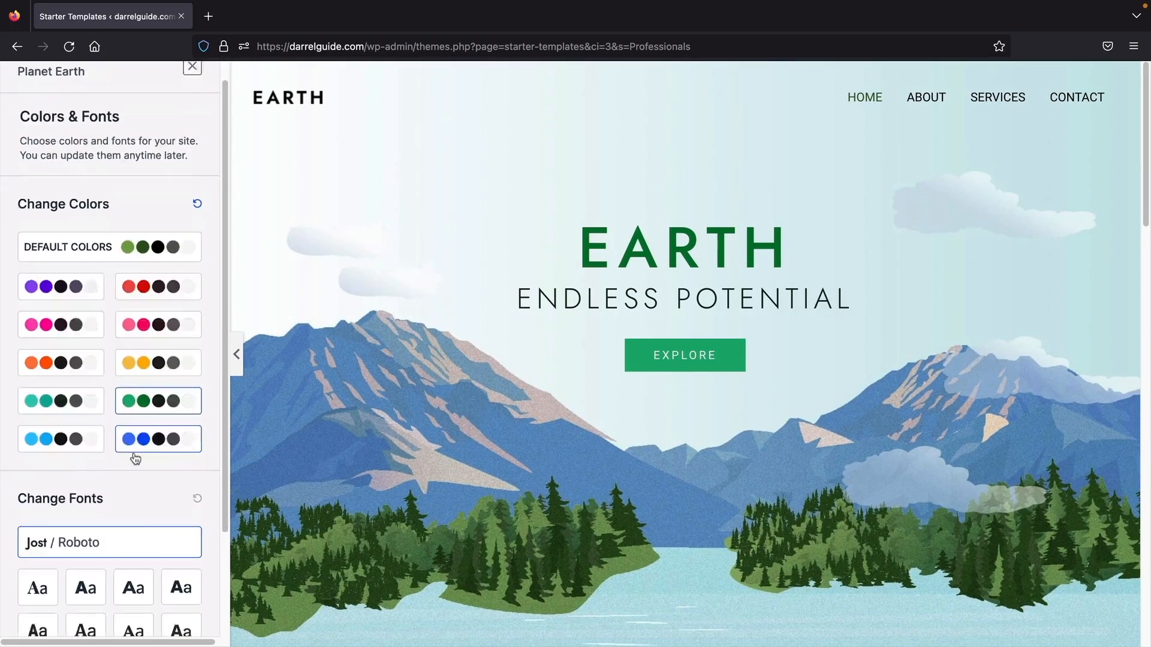
{"action": "left_click", "coordinate": [86, 467]}
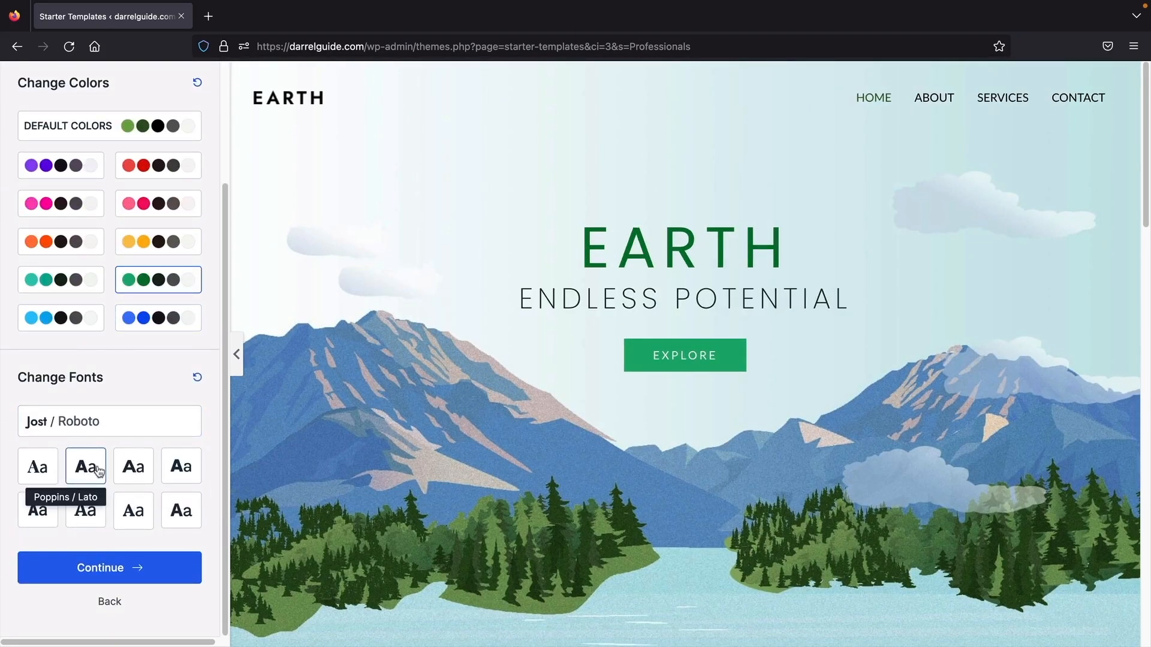
{"action": "left_click", "coordinate": [133, 468]}
{"action": "left_click", "coordinate": [184, 468]}
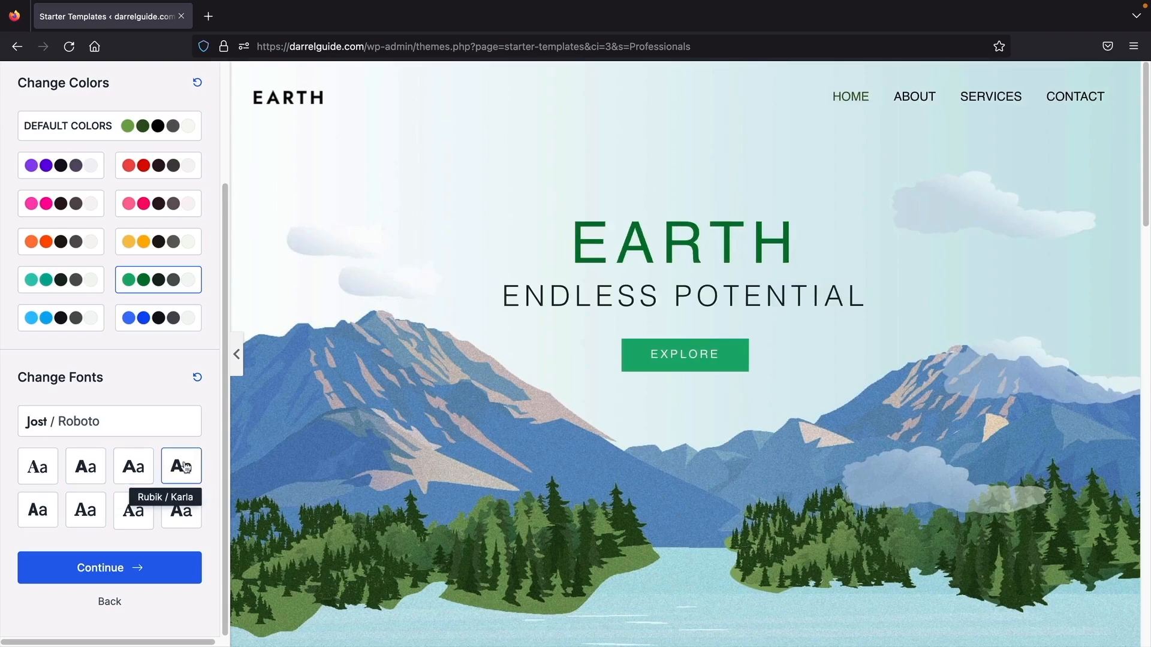
{"action": "left_click", "coordinate": [181, 515]}
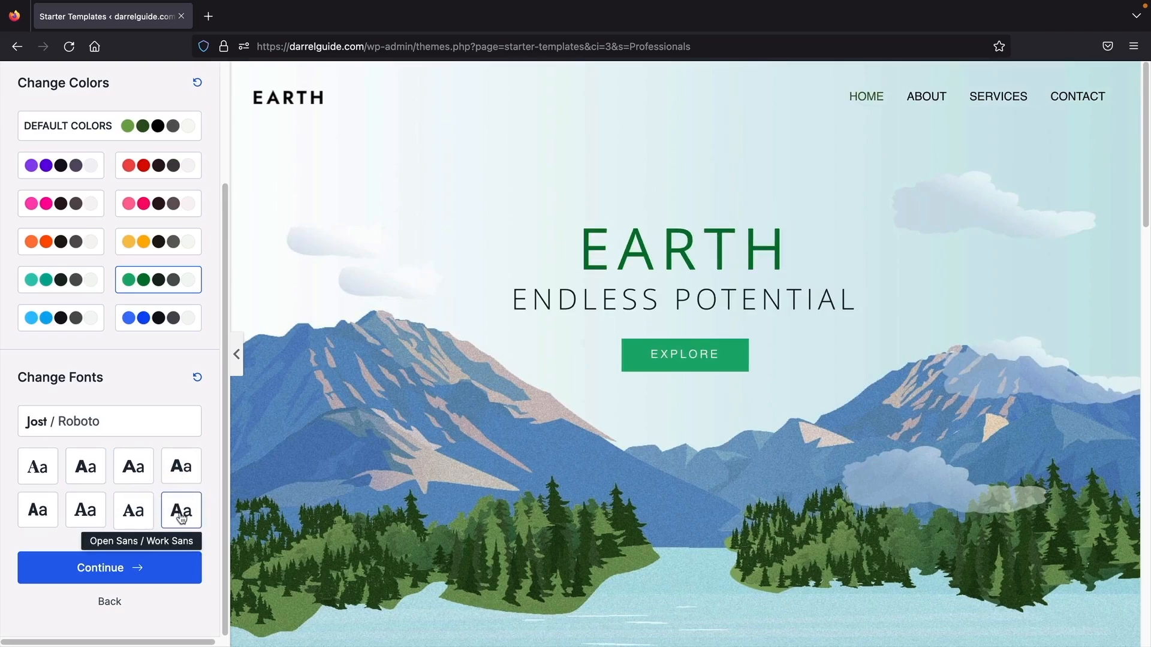
{"action": "left_click", "coordinate": [181, 483]}
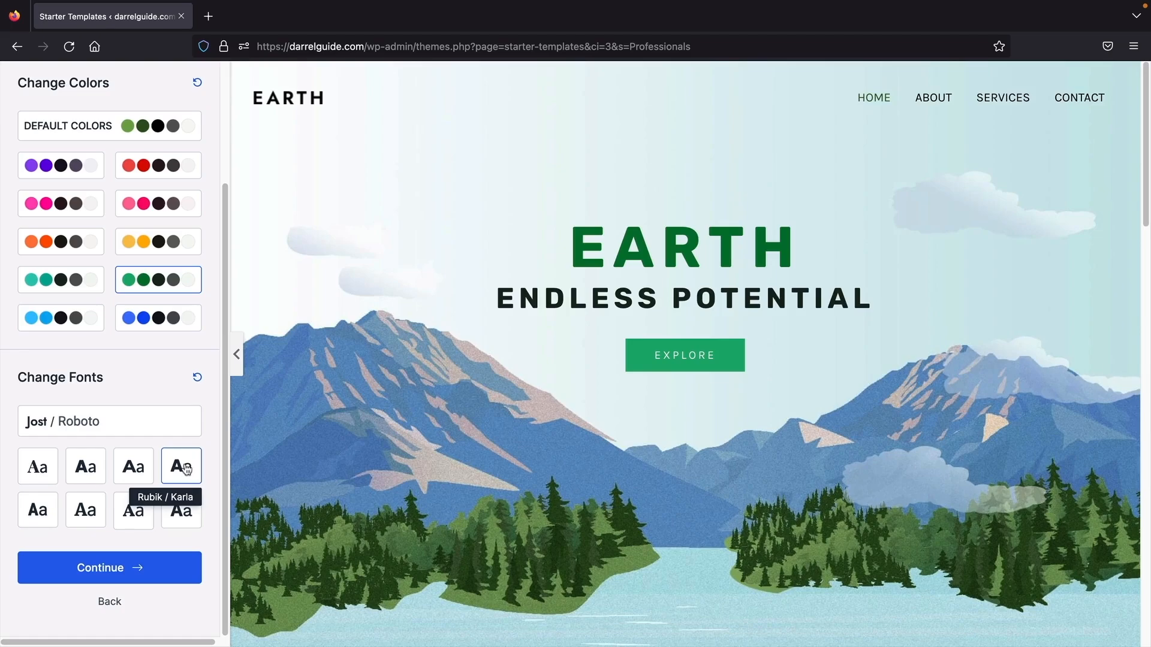
{"action": "left_click", "coordinate": [116, 571]}
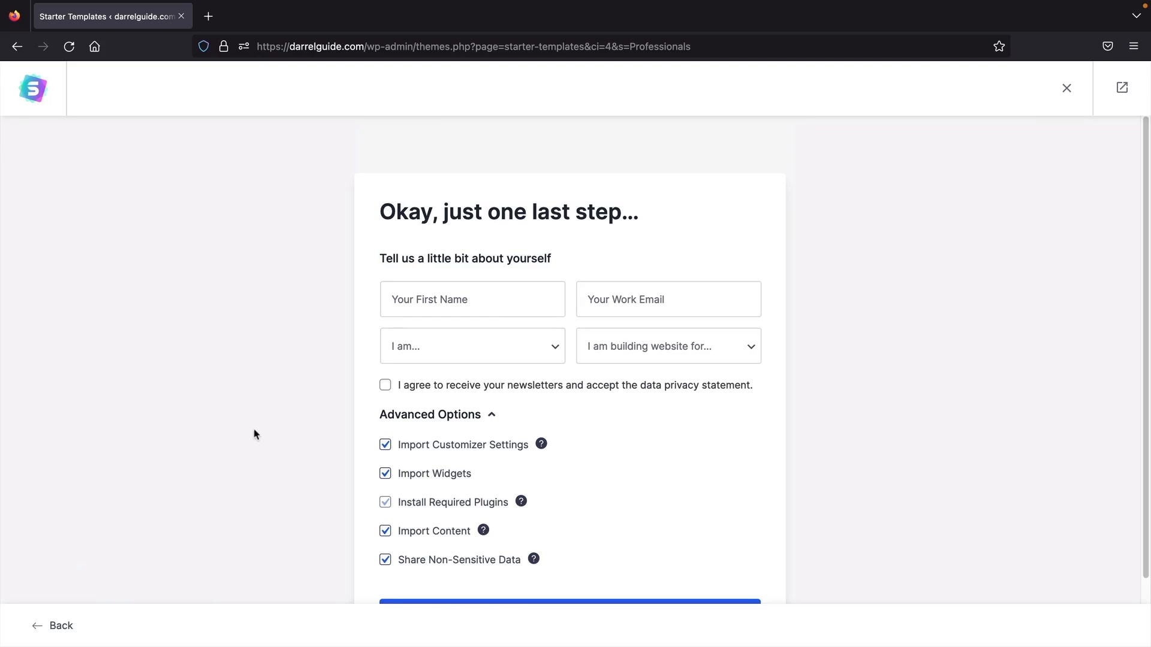
- Submit the details form to build the Earth site, then view the finished website
{"action": "scroll", "coordinate": [255, 433], "scroll_direction": "down", "scroll_amount": 2}
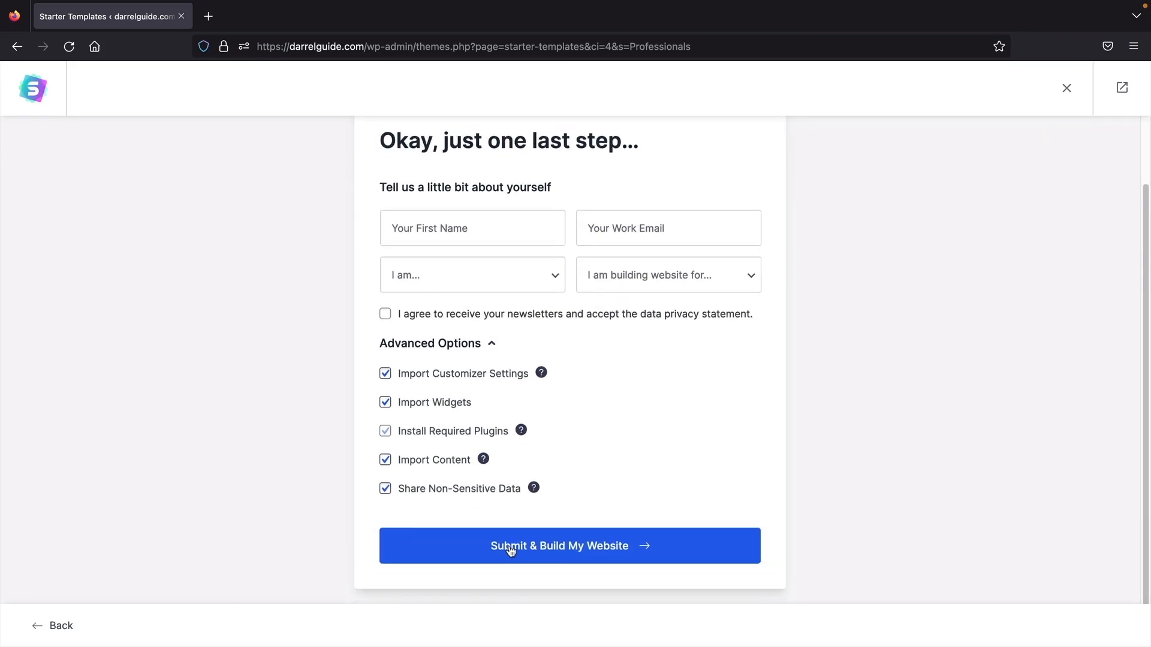
{"action": "left_click", "coordinate": [512, 550]}
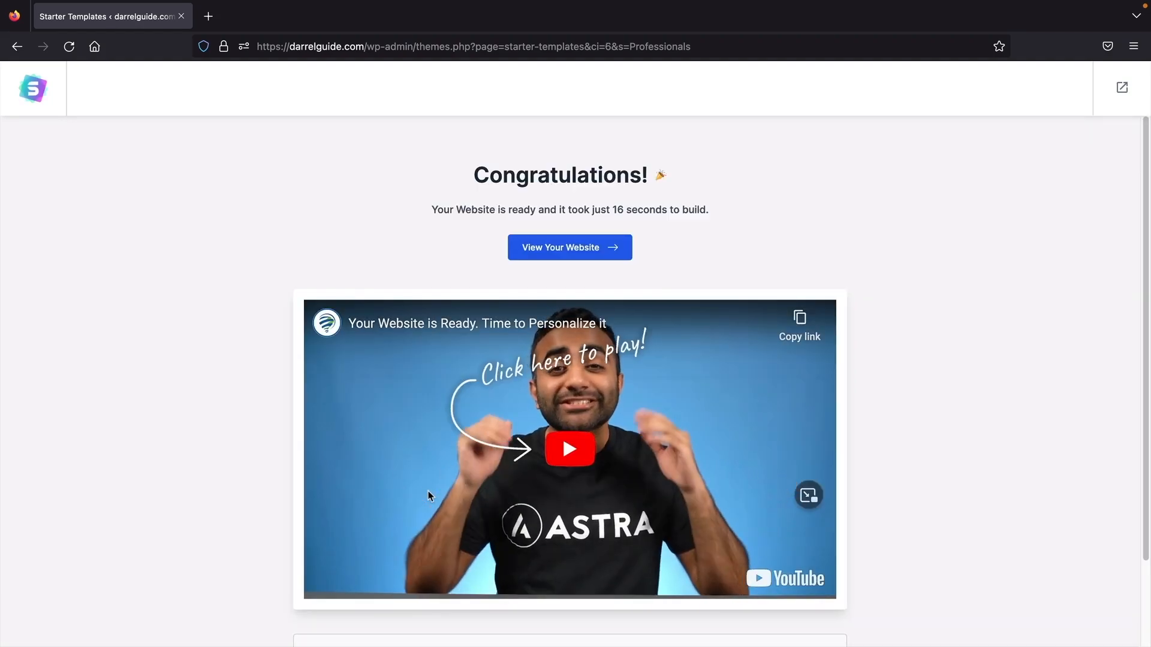
{"action": "left_click", "coordinate": [574, 253]}
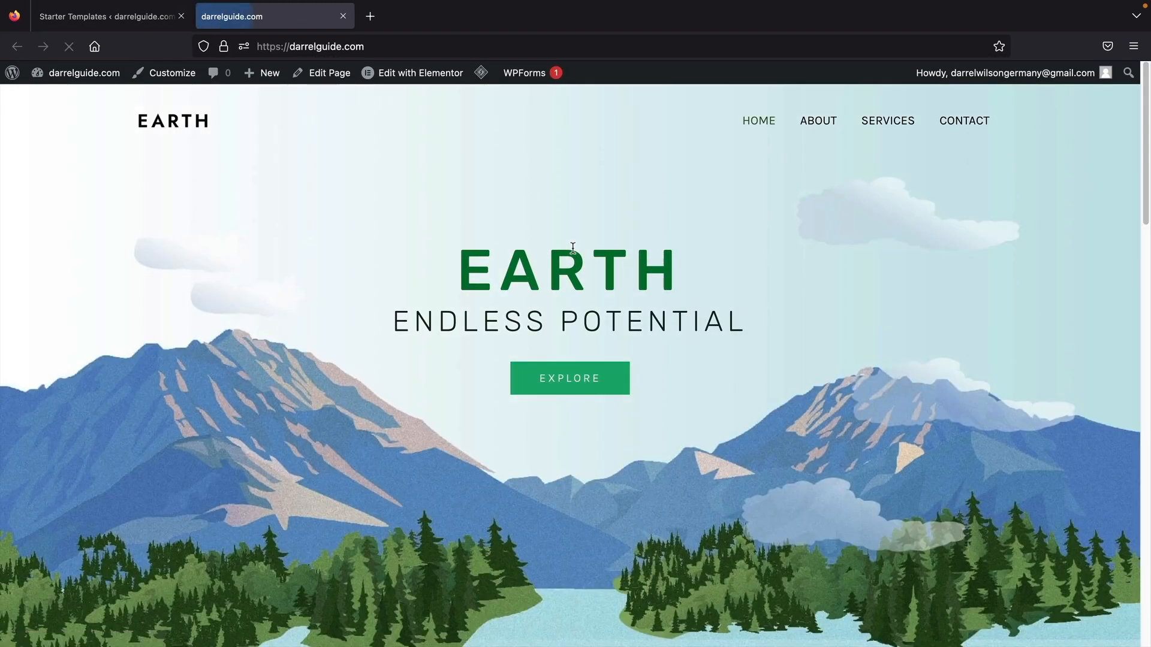
- Look over the new darrelguide.com home page, then edit it with Elementor
{"action": "scroll", "coordinate": [580, 354], "scroll_direction": "down", "scroll_amount": 10}
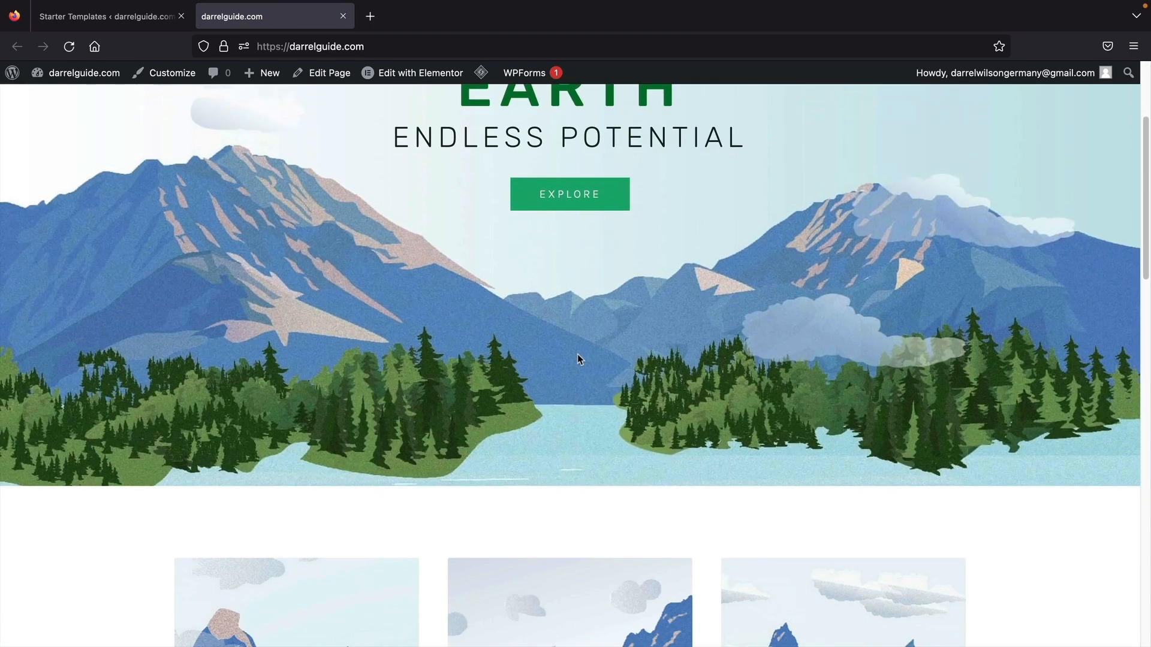
{"action": "scroll", "coordinate": [576, 358], "scroll_direction": "down", "scroll_amount": 7}
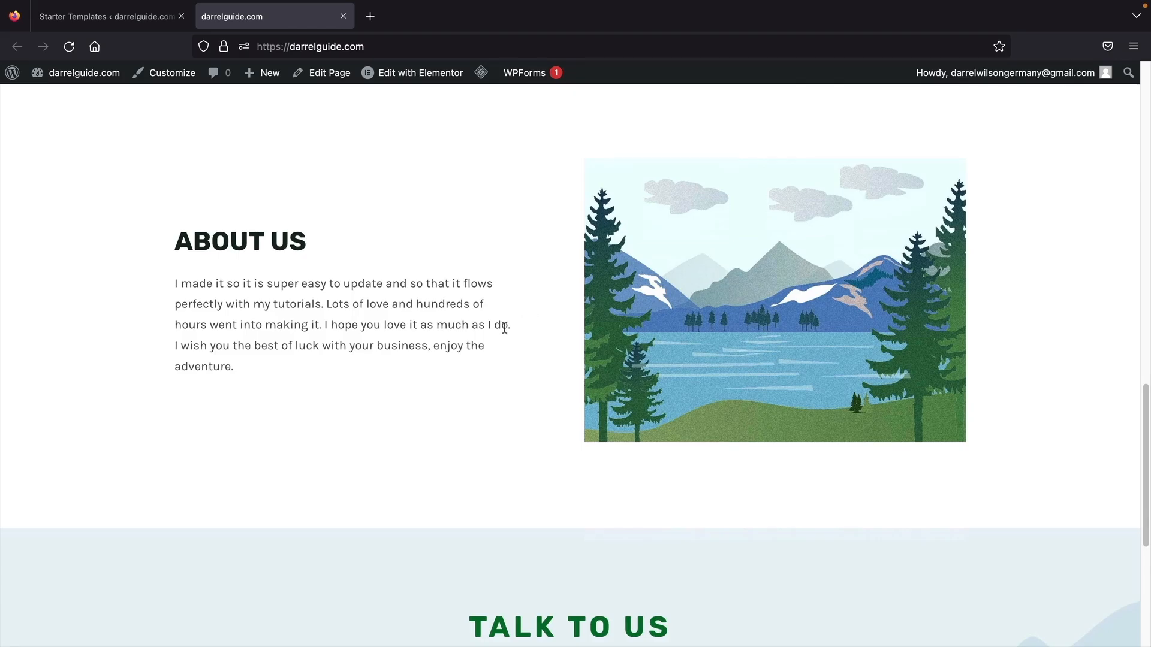
{"action": "scroll", "coordinate": [504, 327], "scroll_direction": "down", "scroll_amount": 6}
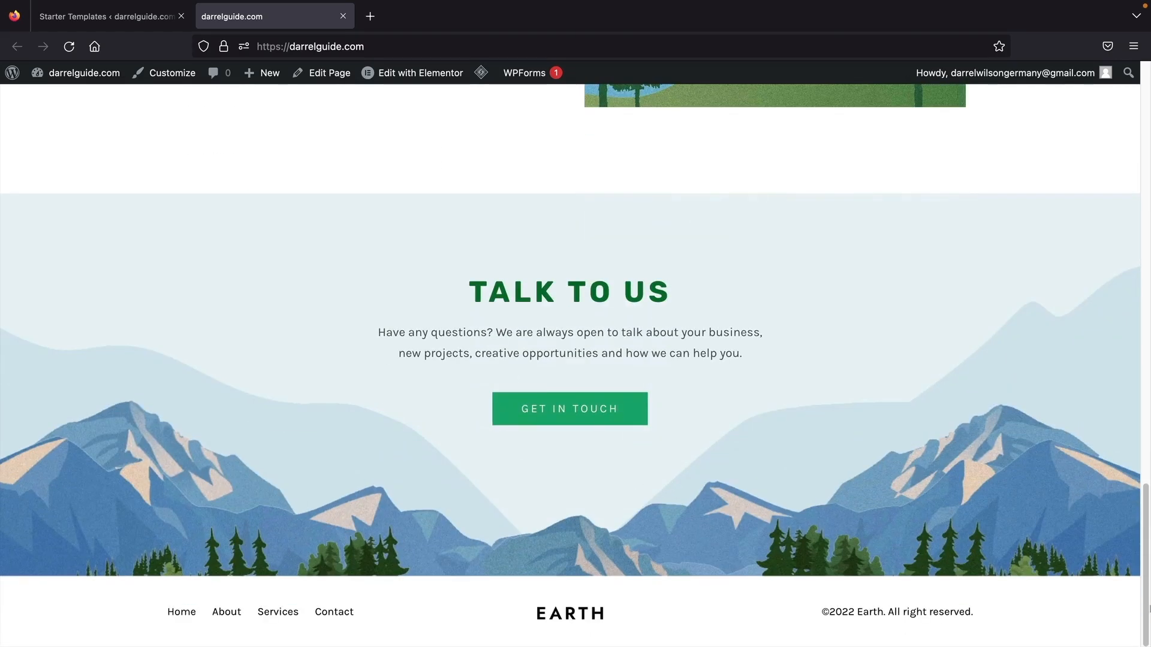
{"action": "scroll", "coordinate": [842, 319], "scroll_direction": "up", "scroll_amount": 20}
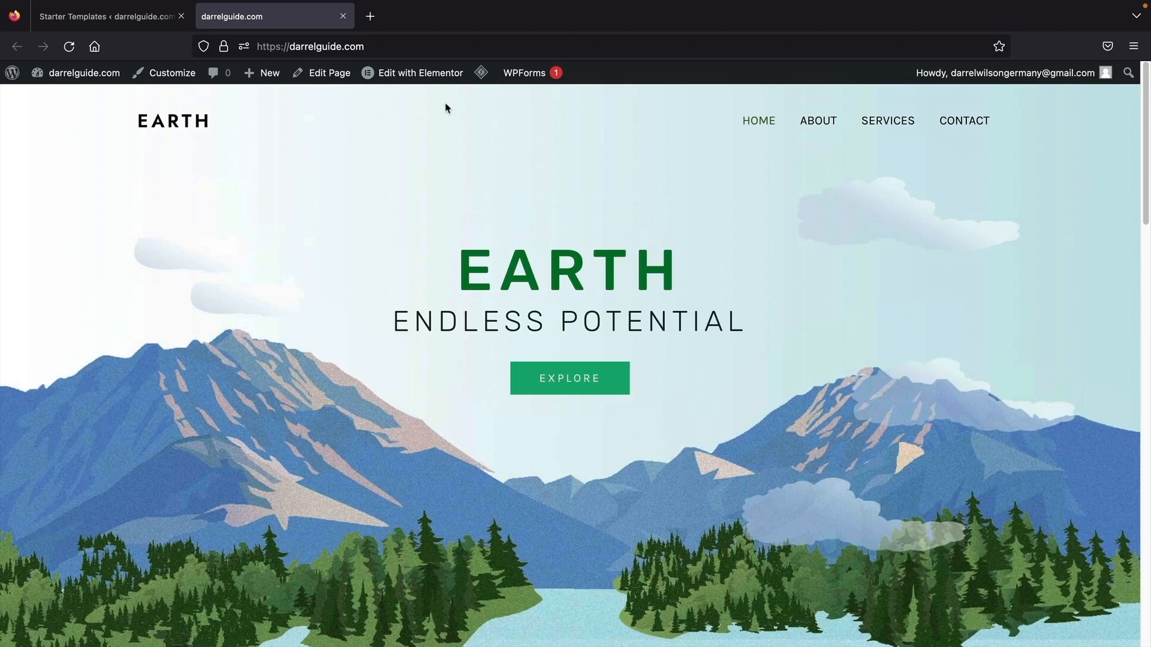
{"action": "left_click", "coordinate": [411, 83]}
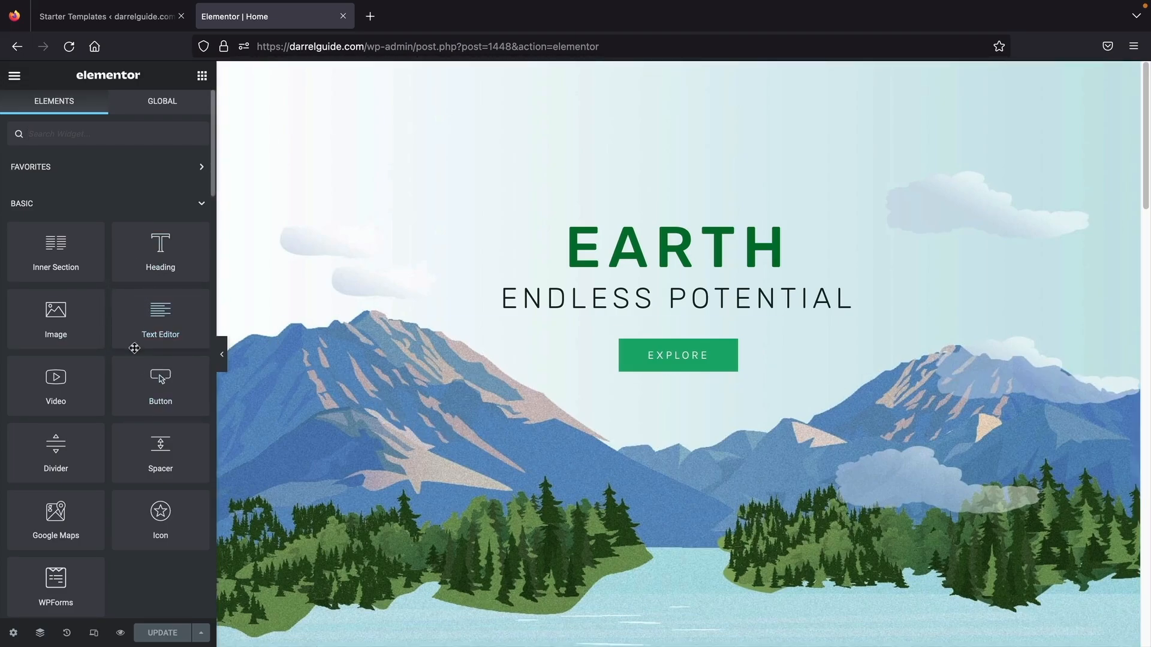
- Add a Text Editor widget under EARTH and trim its Lorem ipsum to end at 'Ut elit tellus,'
{"action": "left_click_drag", "start_coordinate": [145, 322], "coordinate": [590, 281]}
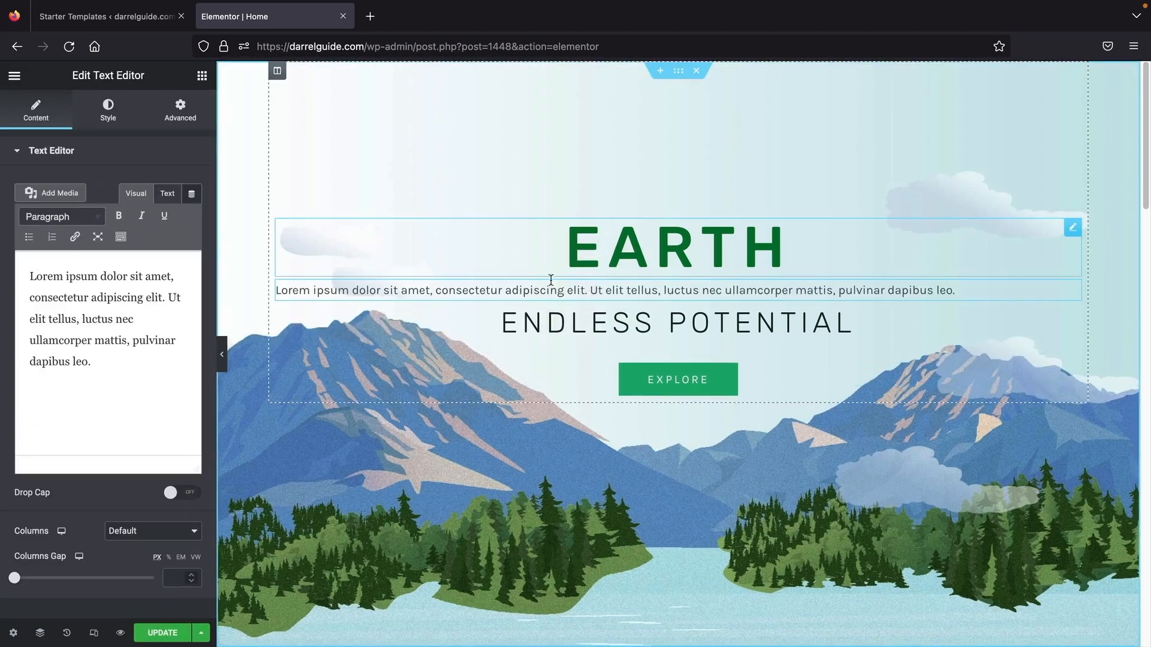
{"action": "left_click_drag", "start_coordinate": [137, 376], "coordinate": [90, 321]}
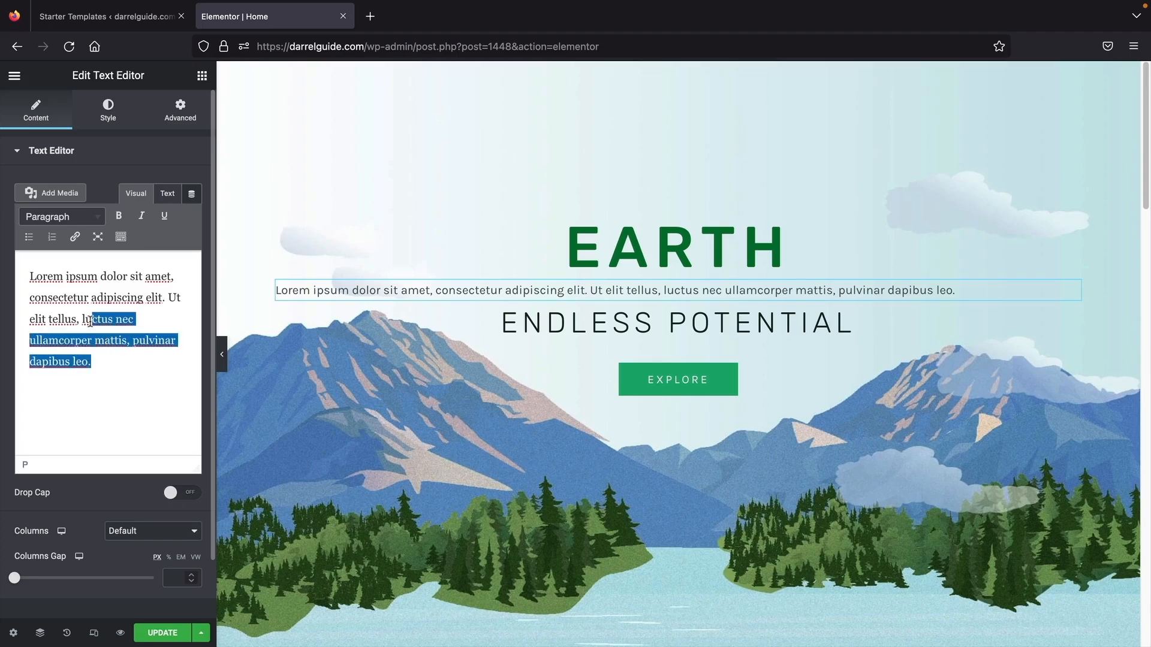
{"action": "key", "text": "BackSpace"}
{"action": "key", "text": "BackSpace"}
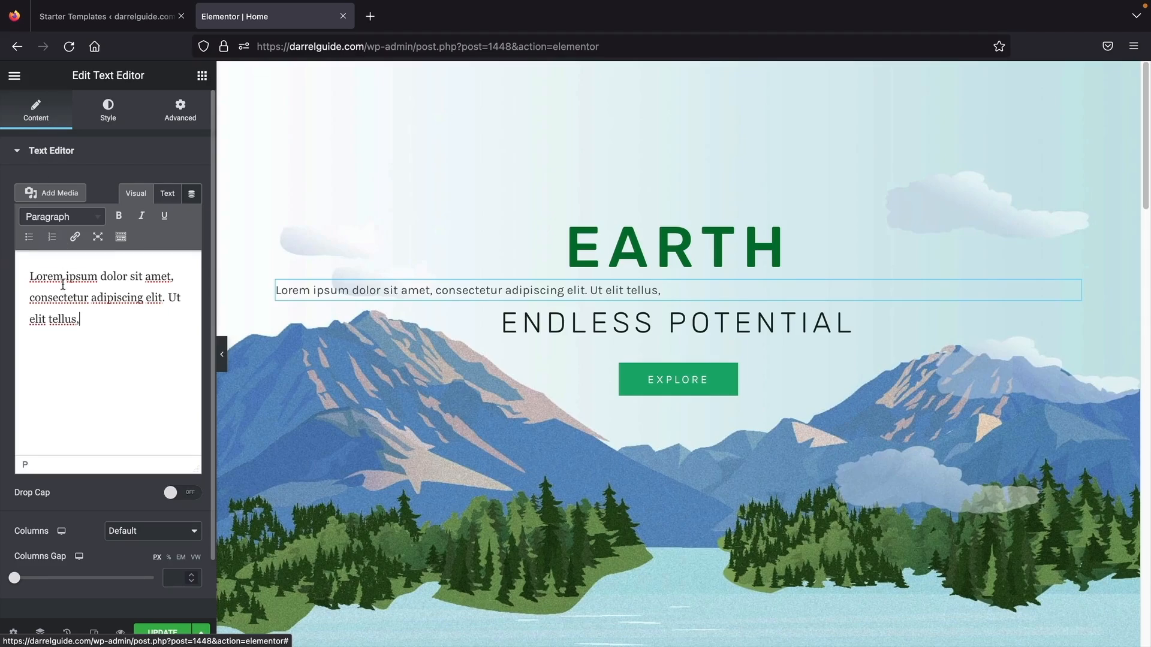
- Center the paragraph and set its text colour to black (#000000)
{"action": "left_click", "coordinate": [105, 123]}
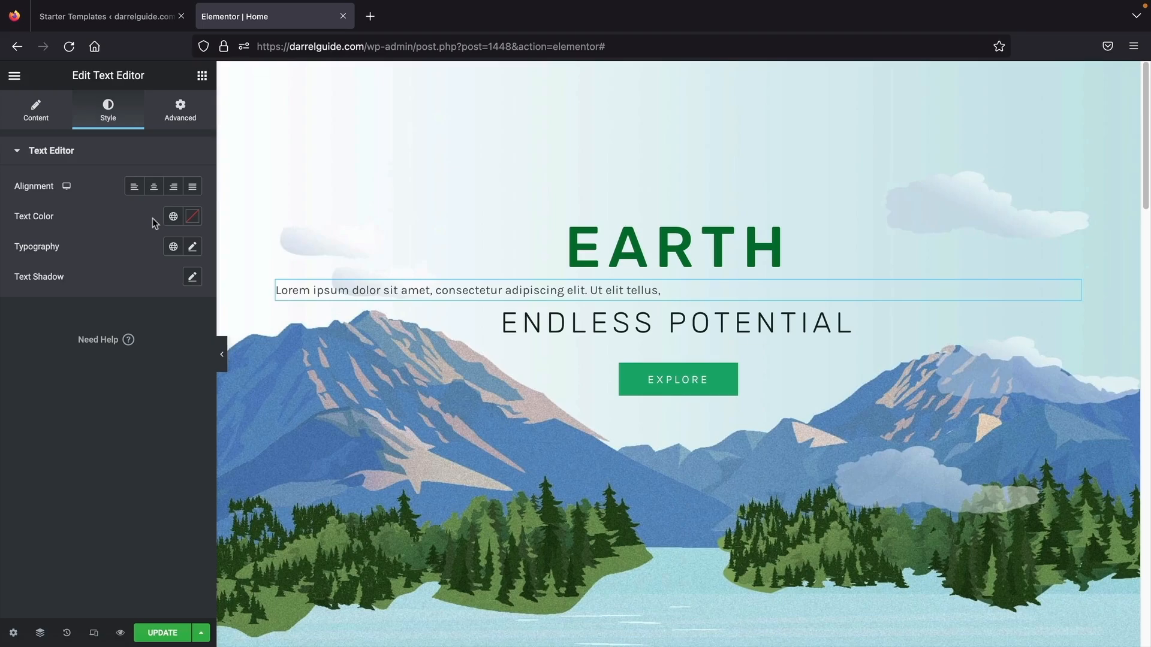
{"action": "left_click", "coordinate": [180, 111]}
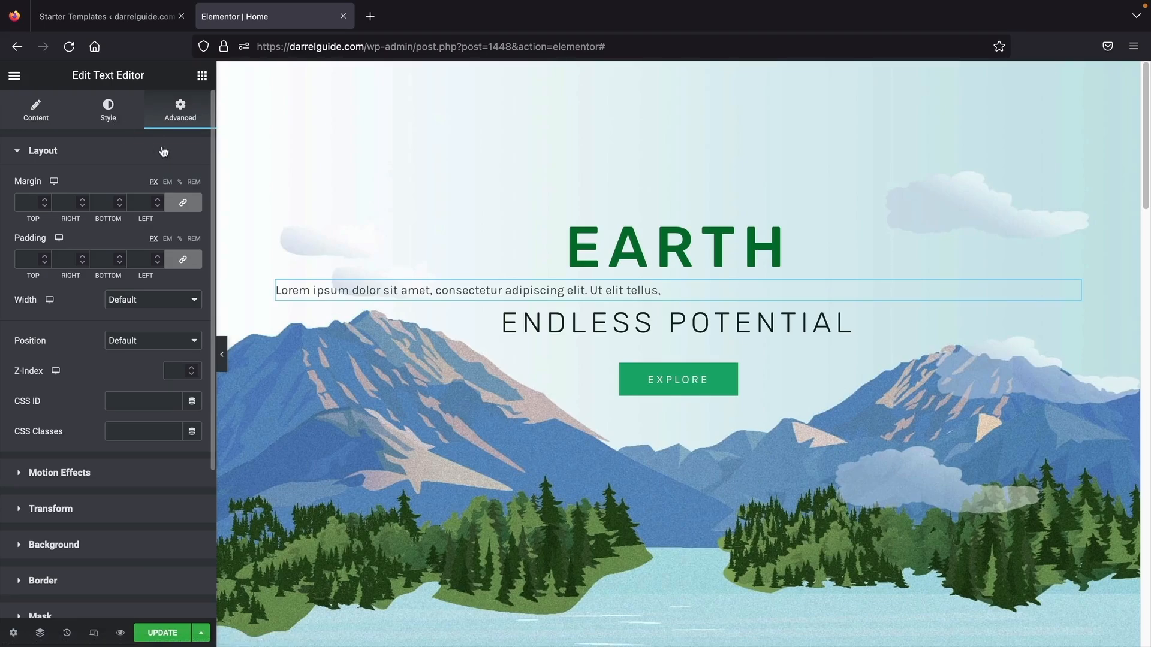
{"action": "left_click", "coordinate": [113, 114]}
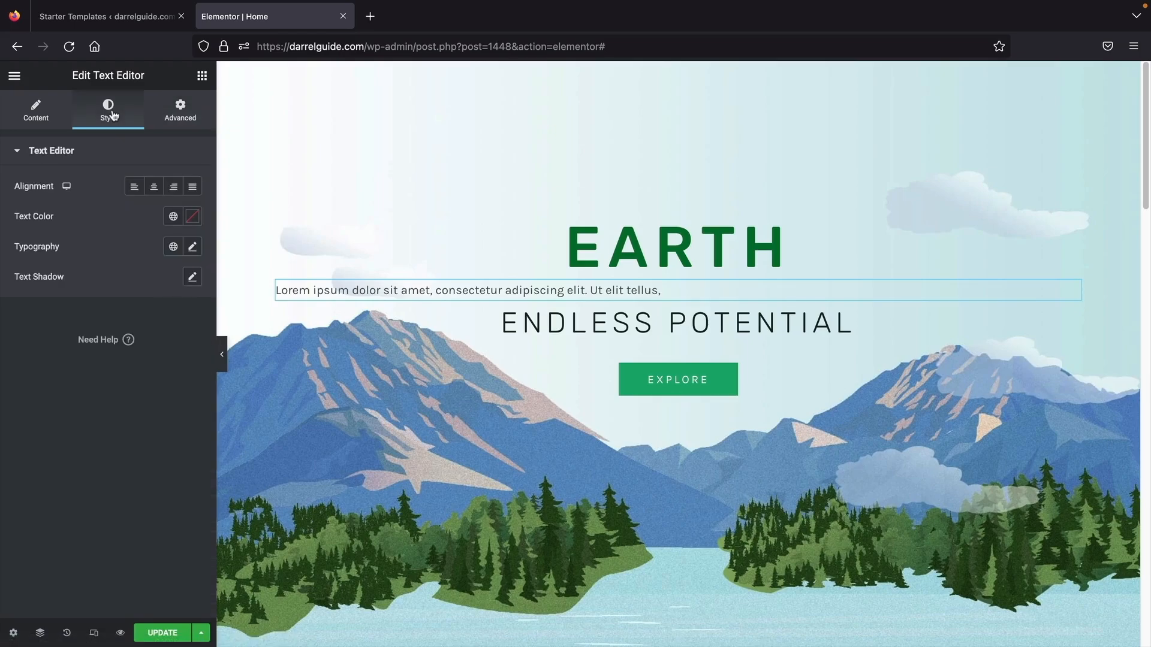
{"action": "left_click", "coordinate": [154, 188]}
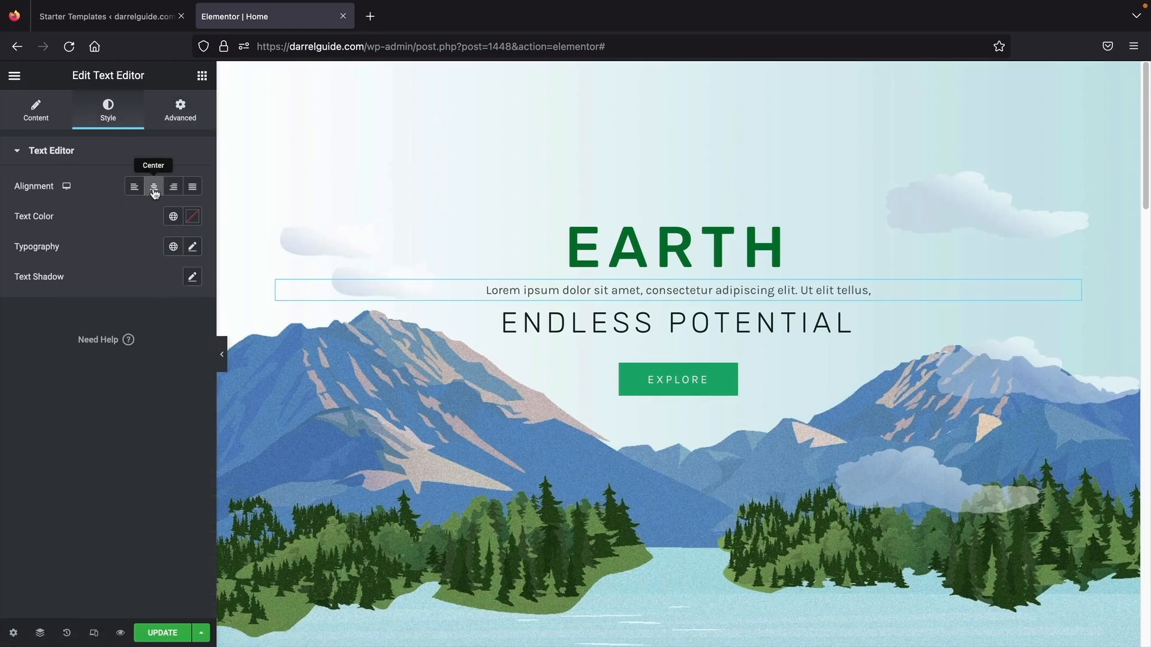
{"action": "left_click", "coordinate": [192, 216]}
{"action": "left_click_drag", "start_coordinate": [160, 268], "coordinate": [188, 402]}
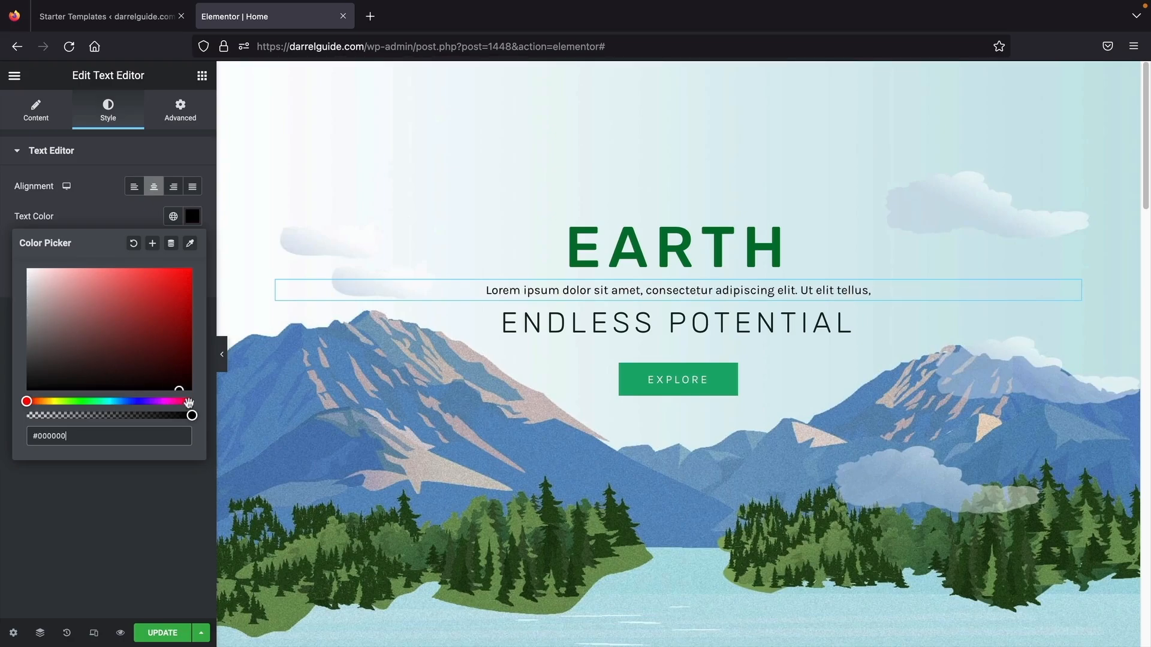
{"action": "left_click", "coordinate": [159, 498]}
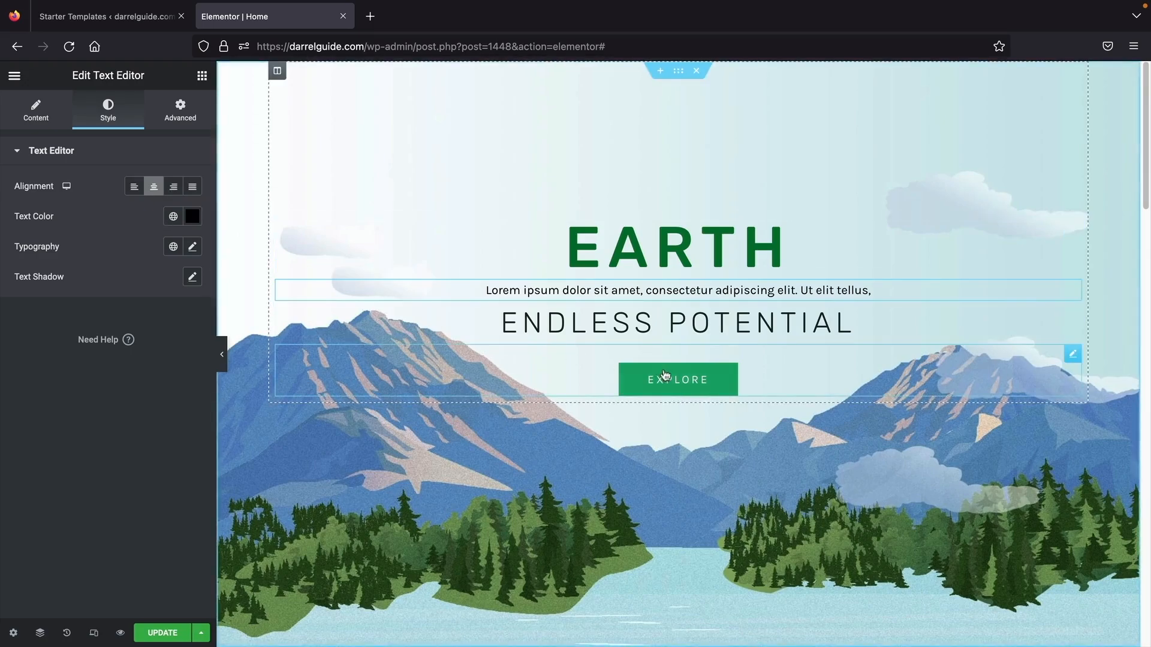
{"action": "left_click", "coordinate": [695, 382]}
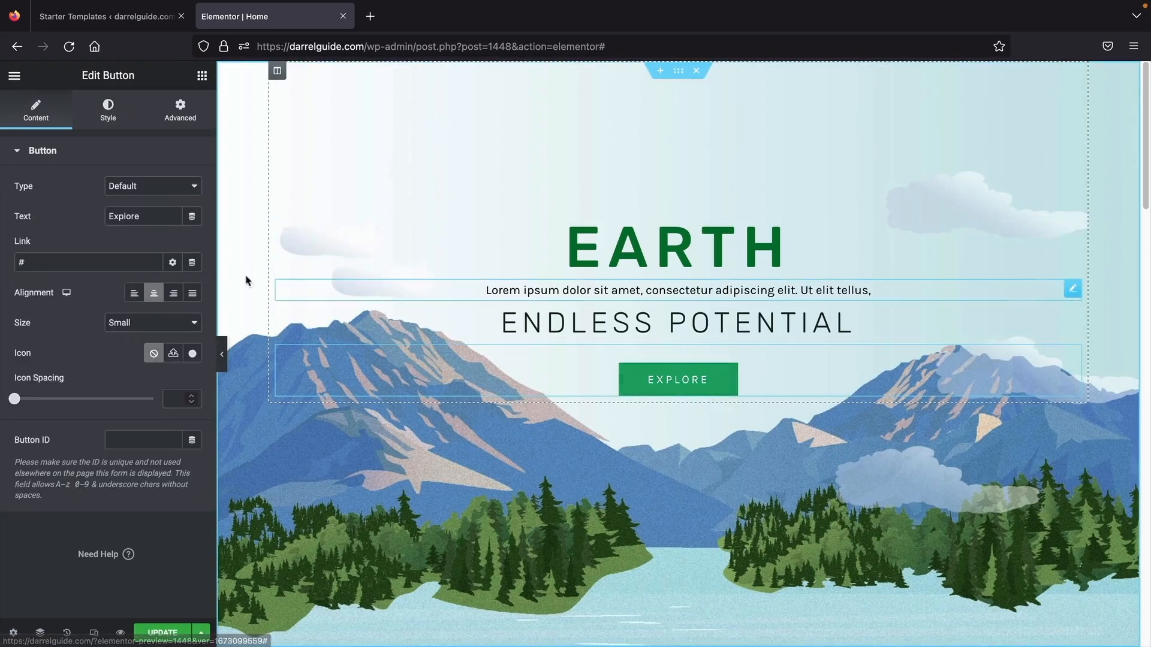
{"action": "left_click_drag", "start_coordinate": [96, 262], "coordinate": [10, 246]}
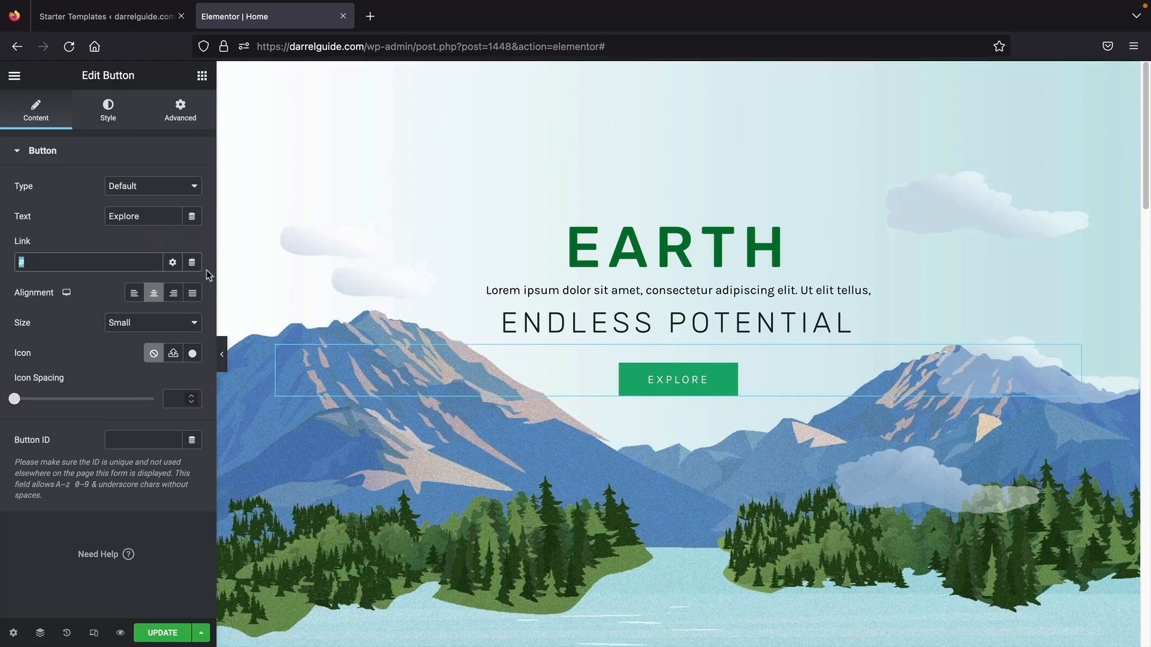
{"action": "type", "text": "www.darrelguide.com/contact"}
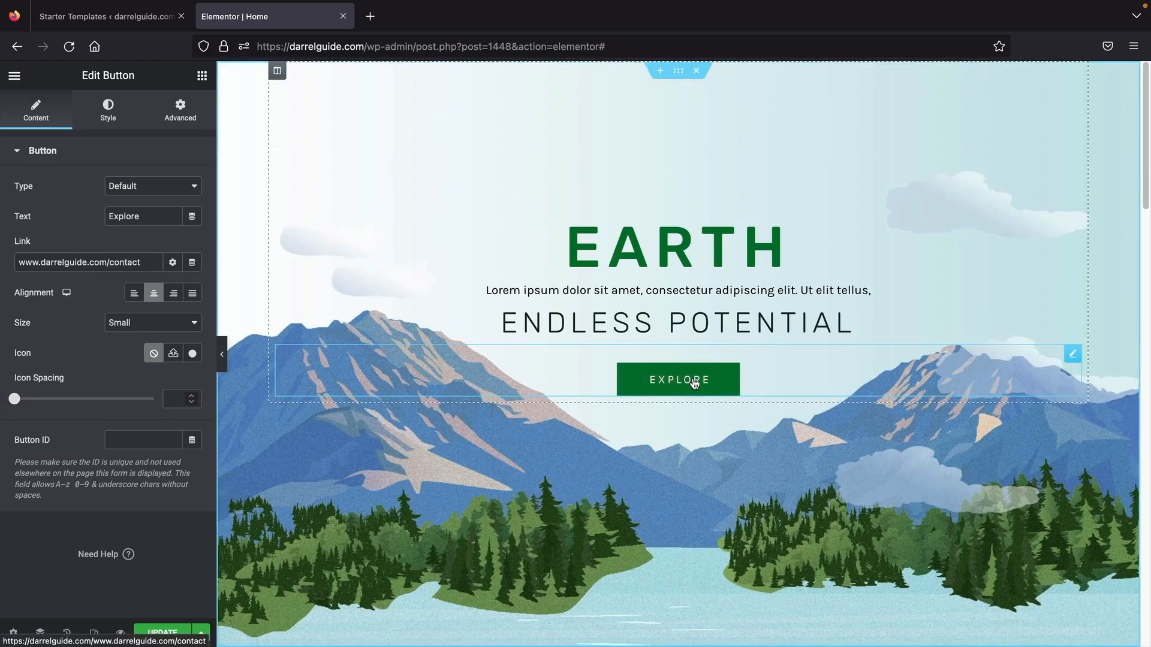
{"action": "left_click", "coordinate": [19, 262]}
{"action": "type", "text": "https:"}
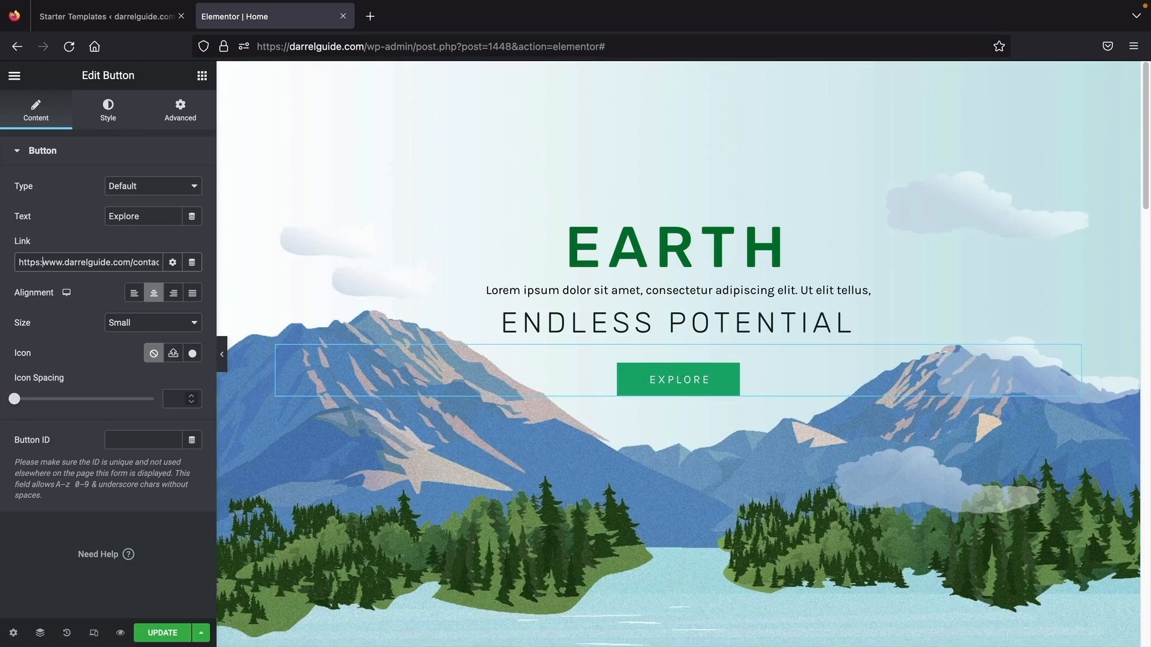
{"action": "type", "text": "//"}
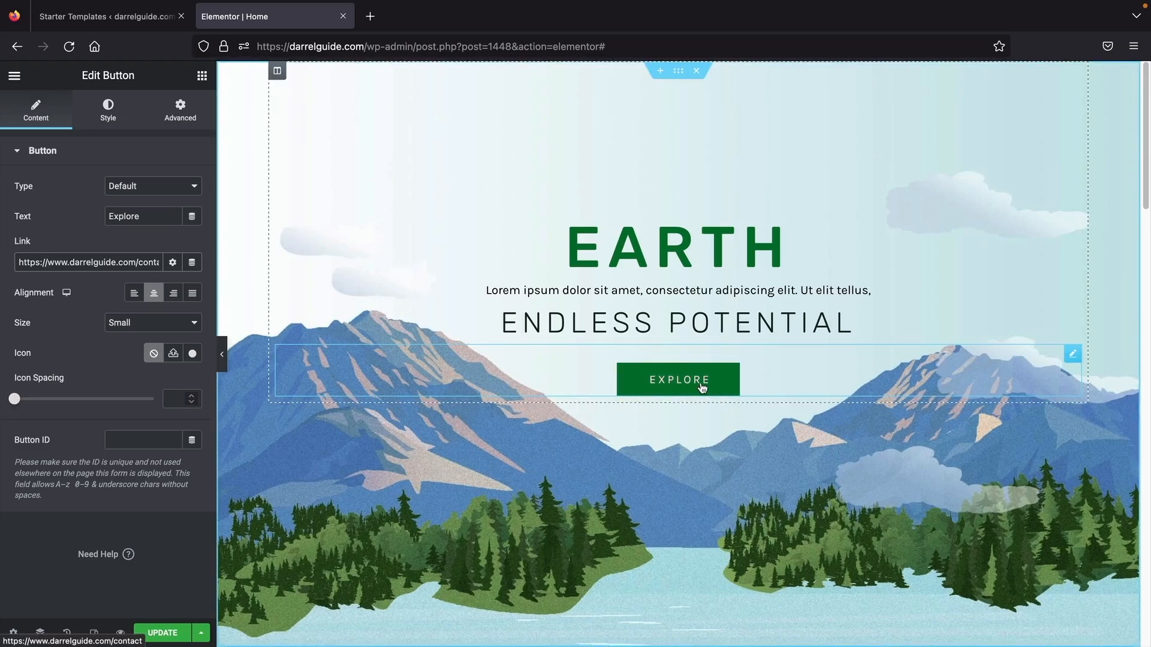
{"action": "scroll", "coordinate": [702, 388], "scroll_direction": "down", "scroll_amount": 10}
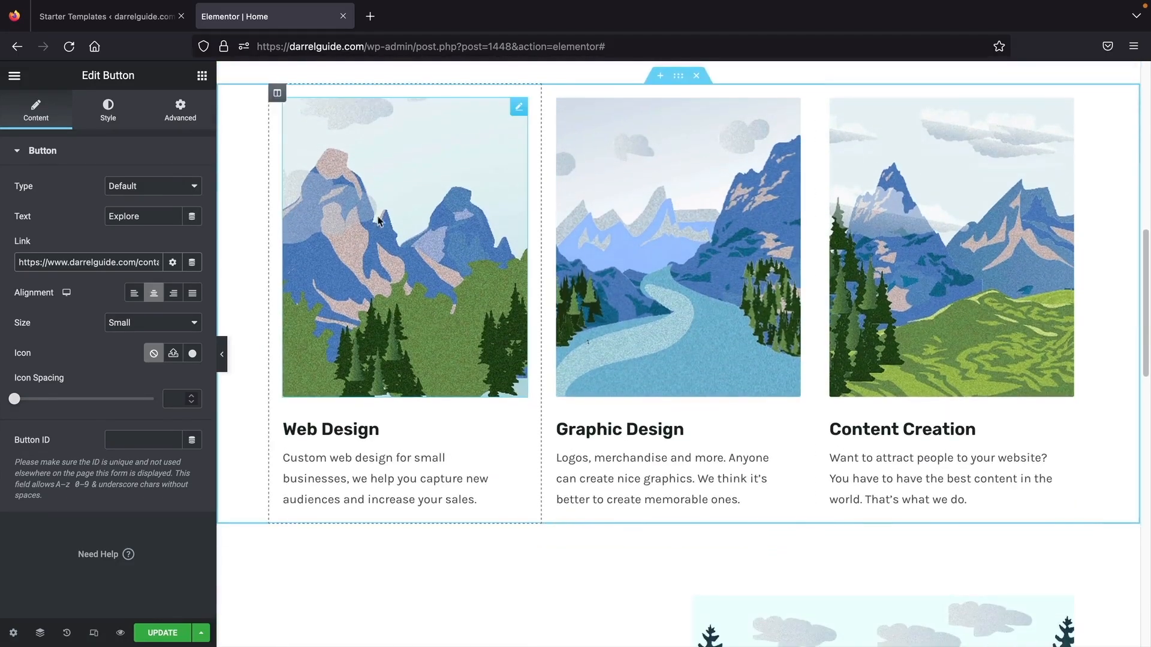
{"action": "left_click", "coordinate": [202, 76]}
- Delete the Web Design mountain image and drag a new Image widget into that column
{"action": "scroll", "coordinate": [272, 264], "scroll_direction": "up", "scroll_amount": 1}
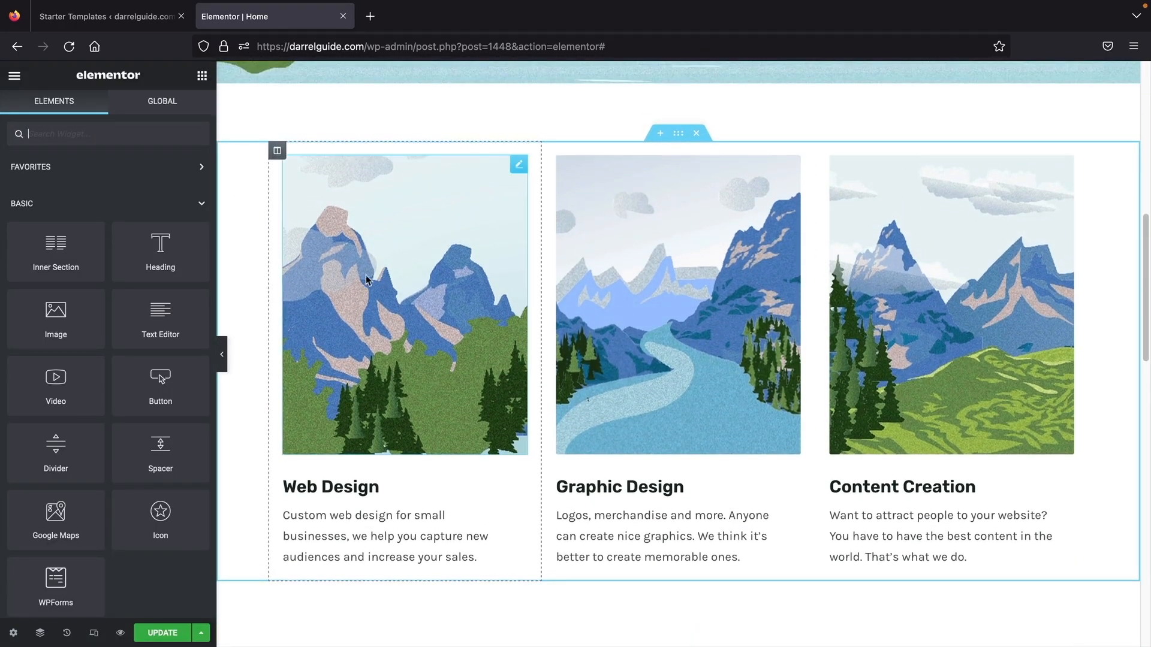
{"action": "right_click", "coordinate": [346, 268]}
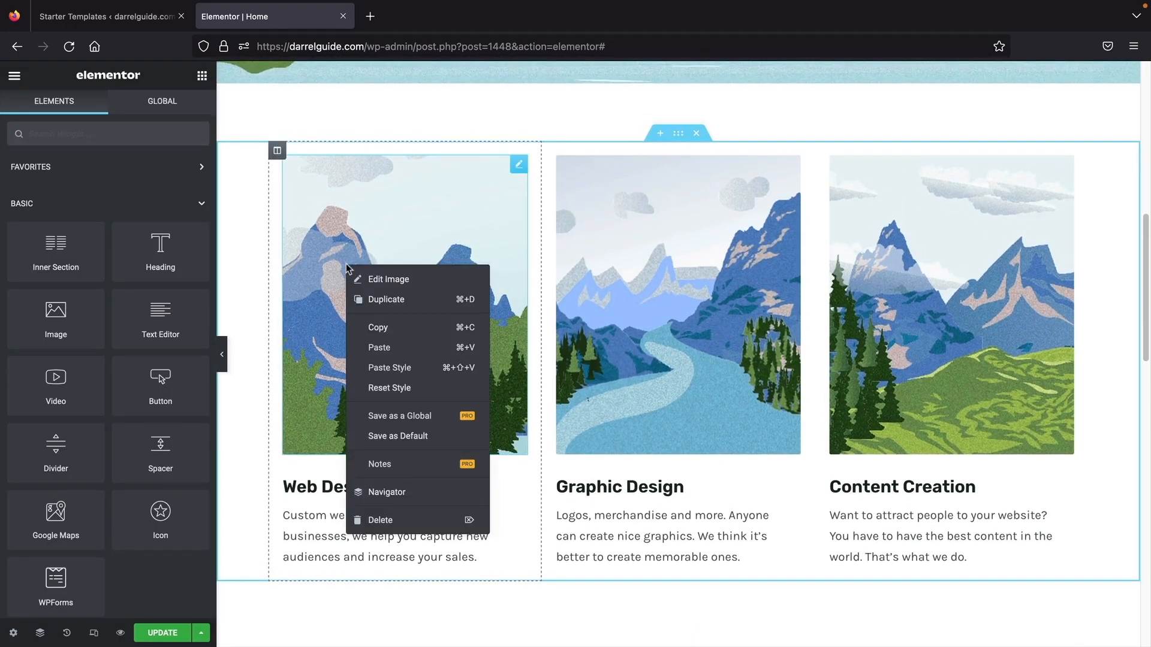
{"action": "left_click", "coordinate": [377, 517]}
{"action": "left_click_drag", "start_coordinate": [55, 313], "coordinate": [332, 165]}
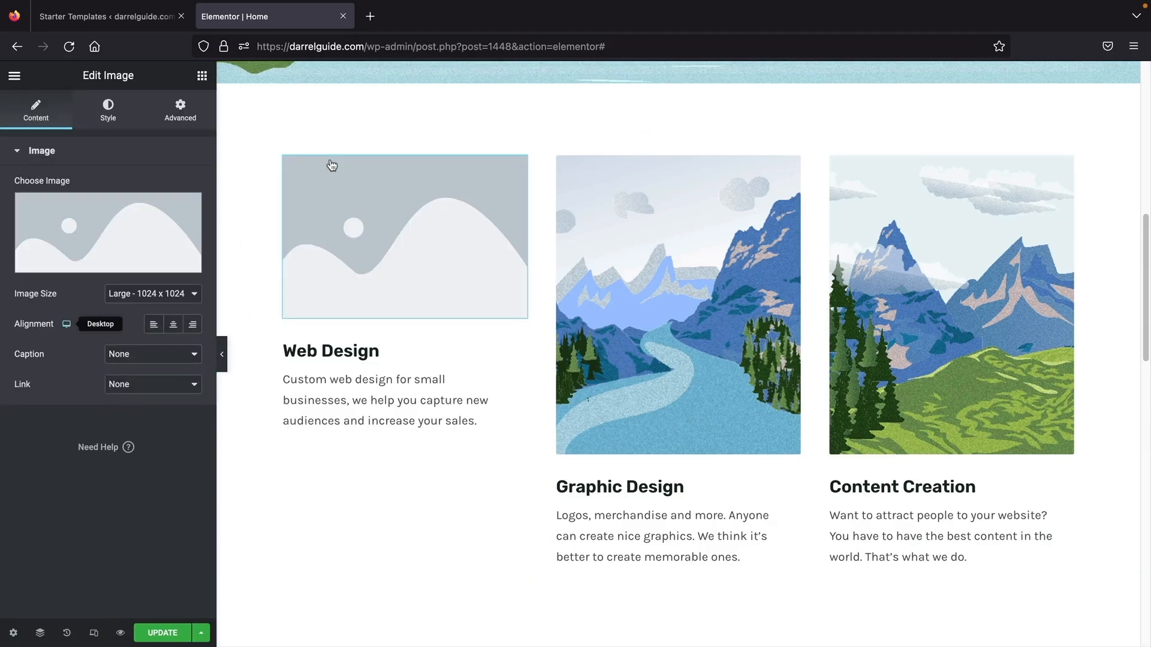
- Search Free Images for 'tree', filter by orientation, and insert the leafy green tree
{"action": "left_click", "coordinate": [60, 230]}
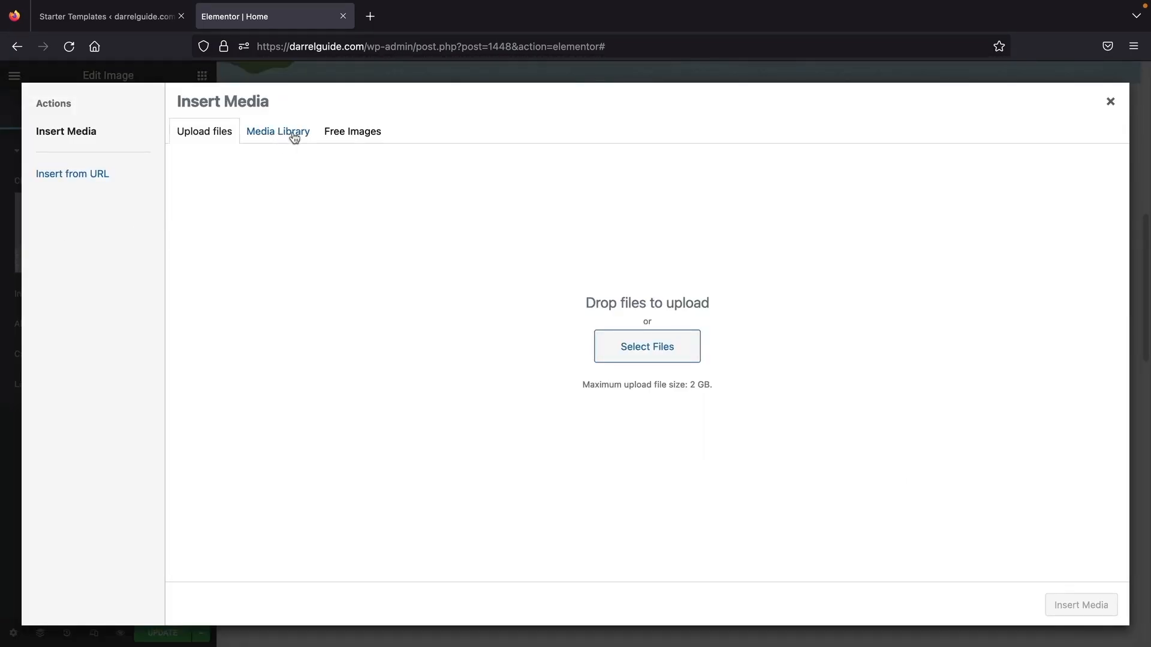
{"action": "left_click", "coordinate": [351, 132]}
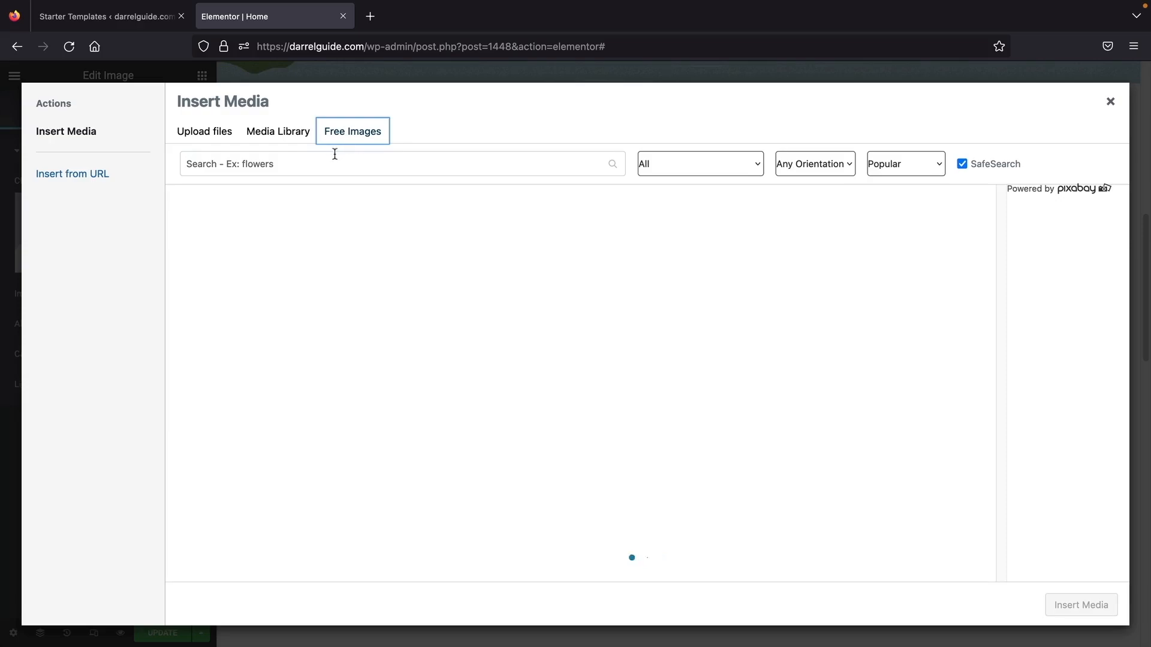
{"action": "left_click", "coordinate": [341, 164]}
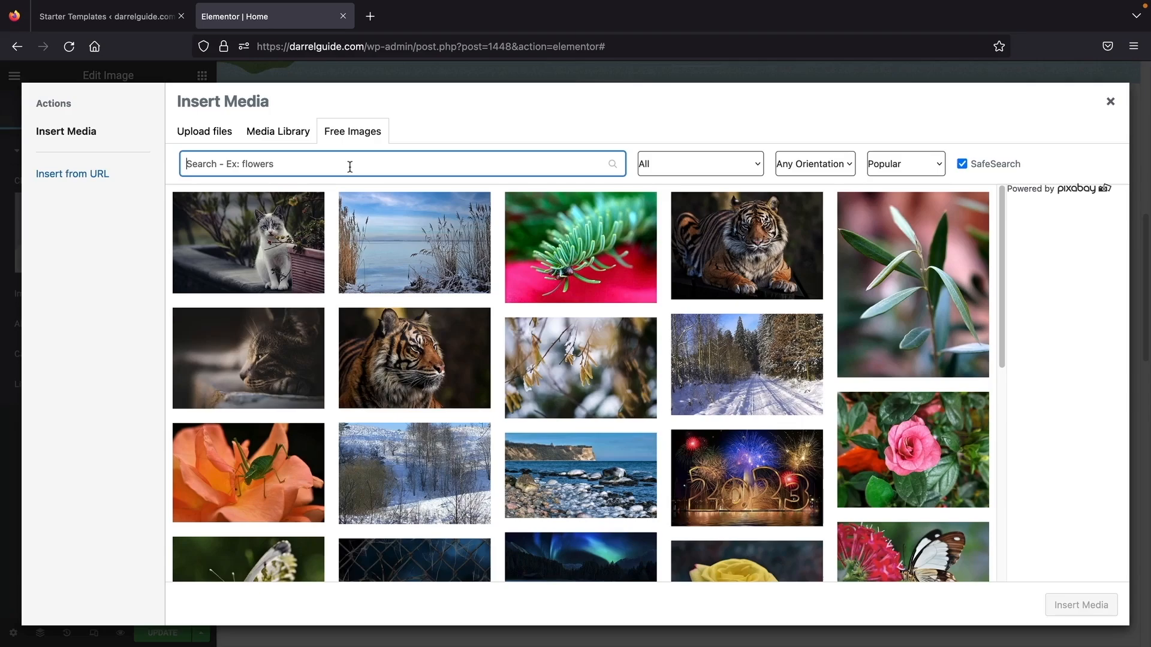
{"action": "type", "text": "tree"}
{"action": "left_click", "coordinate": [800, 164]}
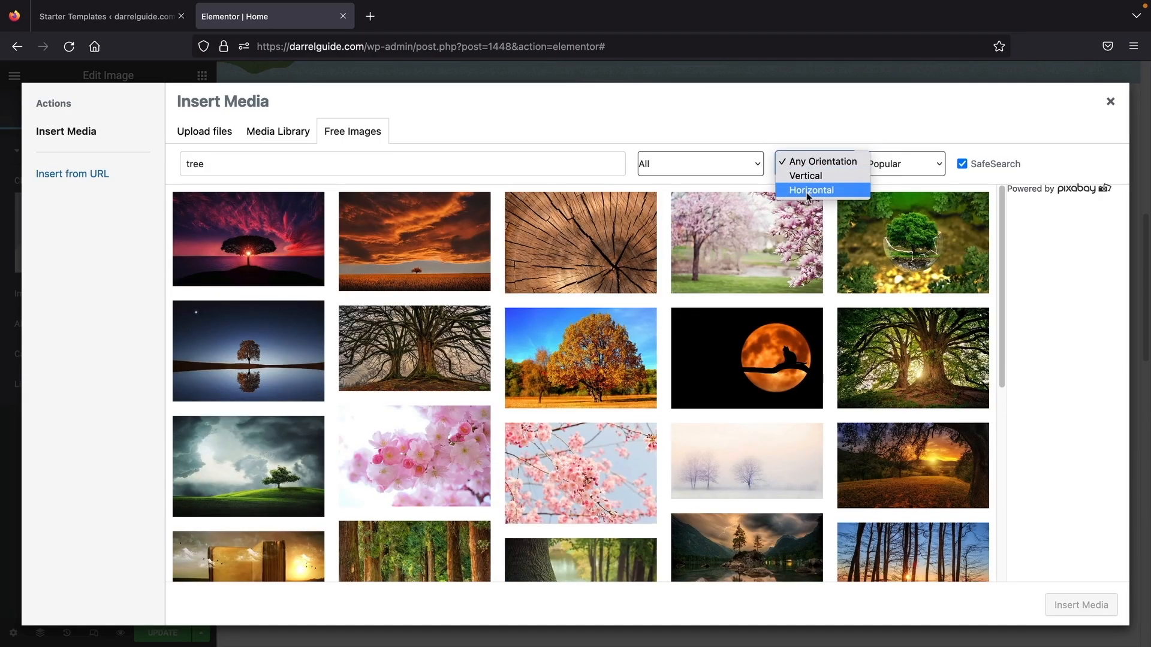
{"action": "left_click", "coordinate": [800, 176]}
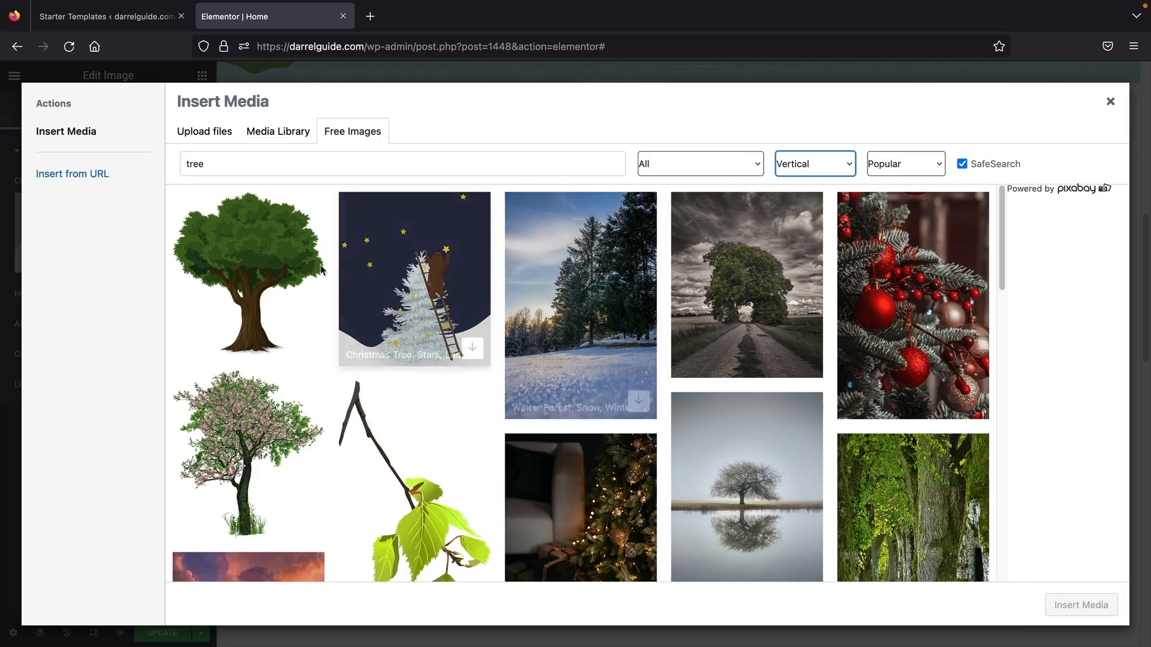
{"action": "left_click", "coordinate": [305, 339]}
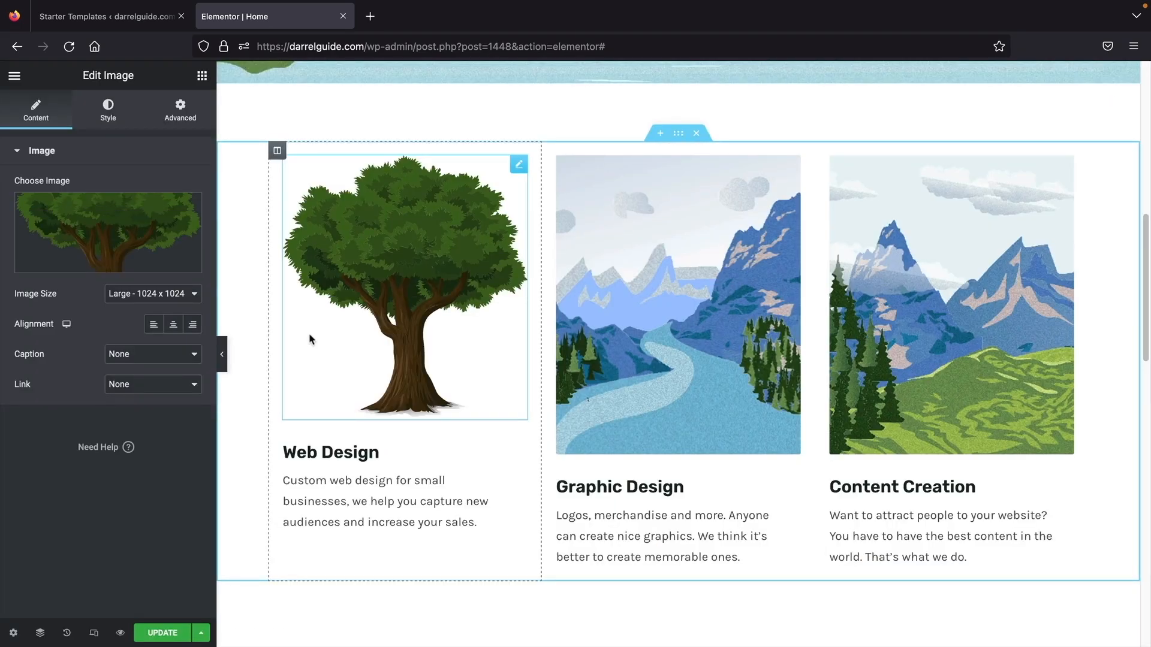
- Delete the mountain images from the Graphic Design and Content Creation columns
{"action": "right_click", "coordinate": [659, 276]}
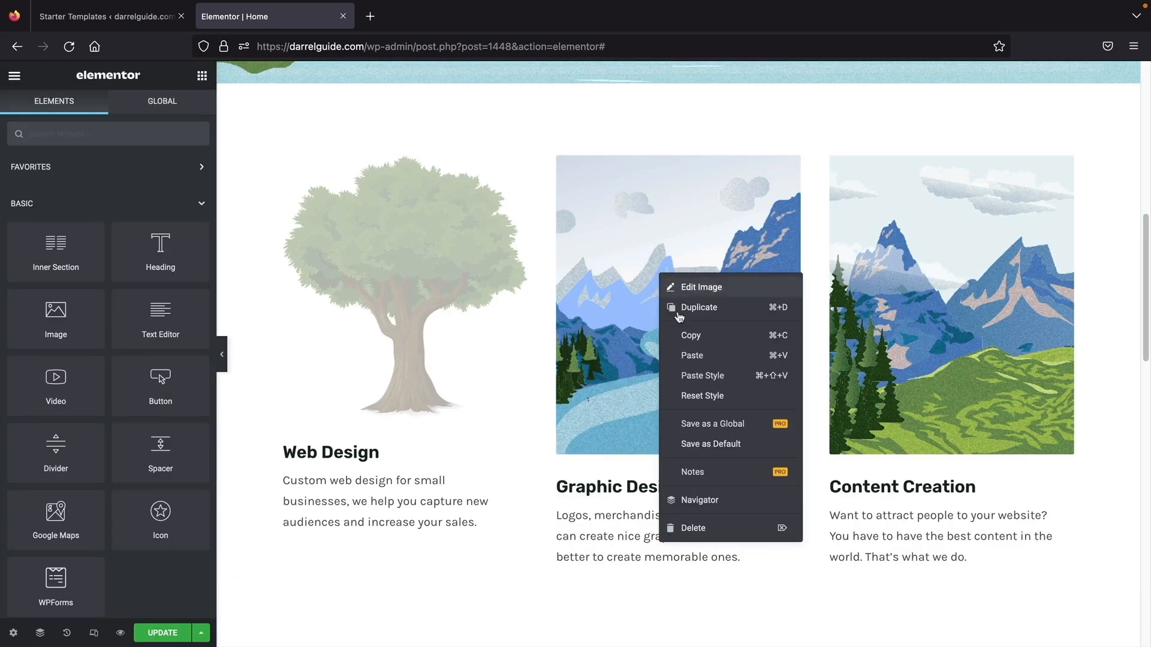
{"action": "left_click", "coordinate": [674, 527]}
{"action": "right_click", "coordinate": [907, 249]}
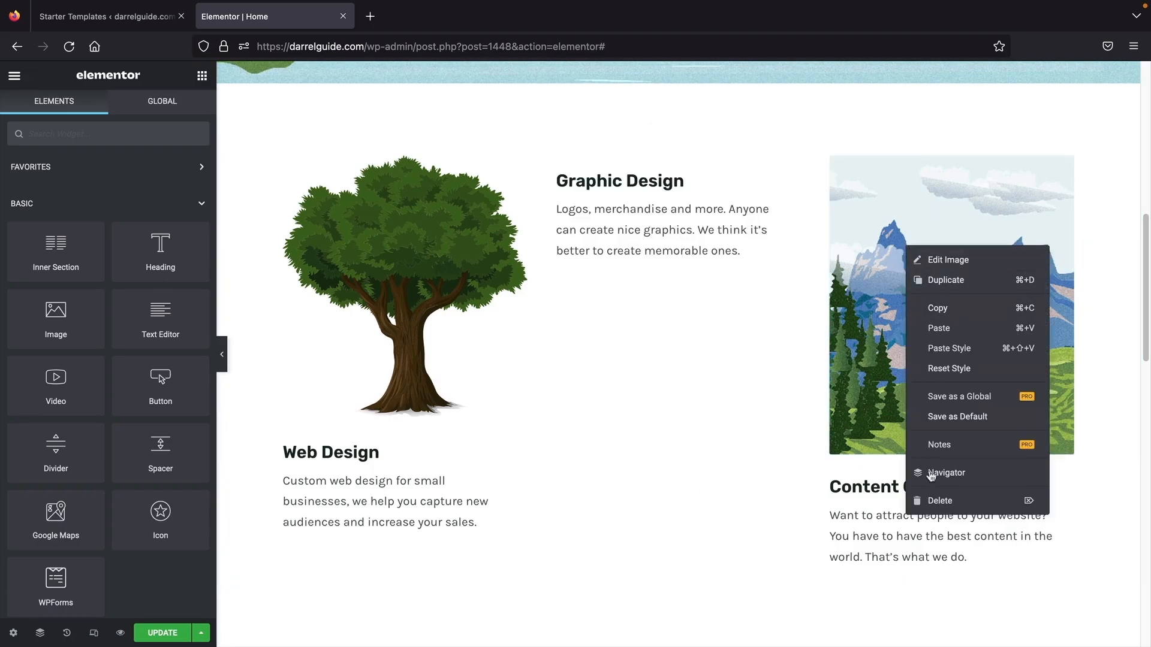
{"action": "left_click", "coordinate": [938, 501]}
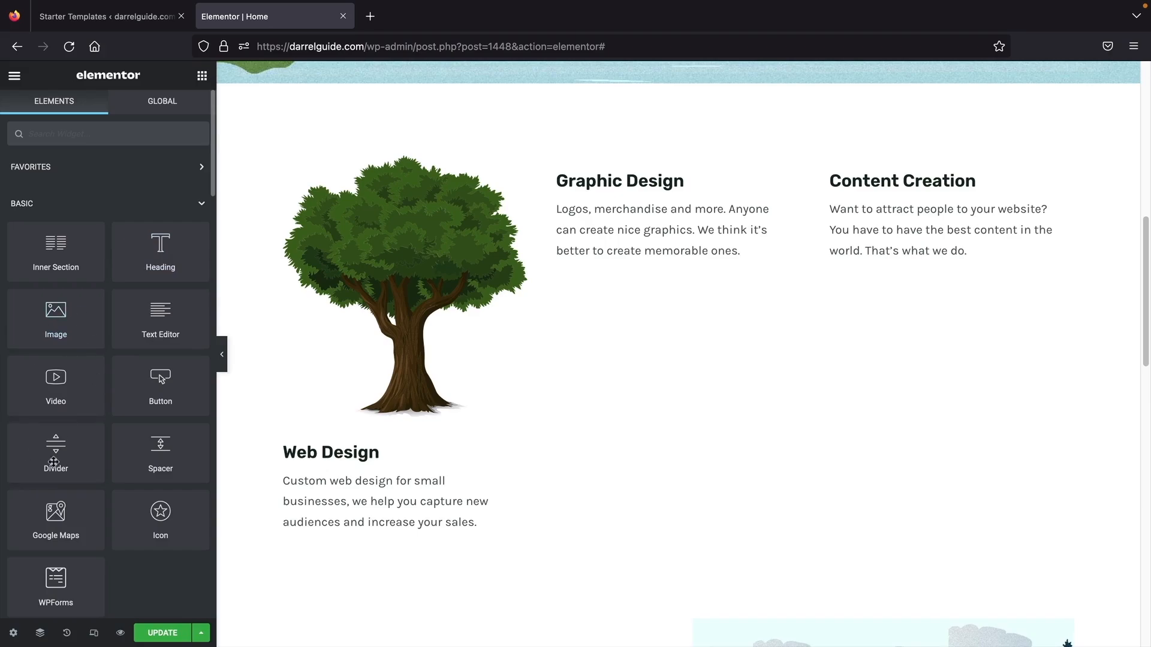
- Drag an Image Box widget above the Graphic Design heading
{"action": "scroll", "coordinate": [80, 389], "scroll_direction": "down", "scroll_amount": 20}
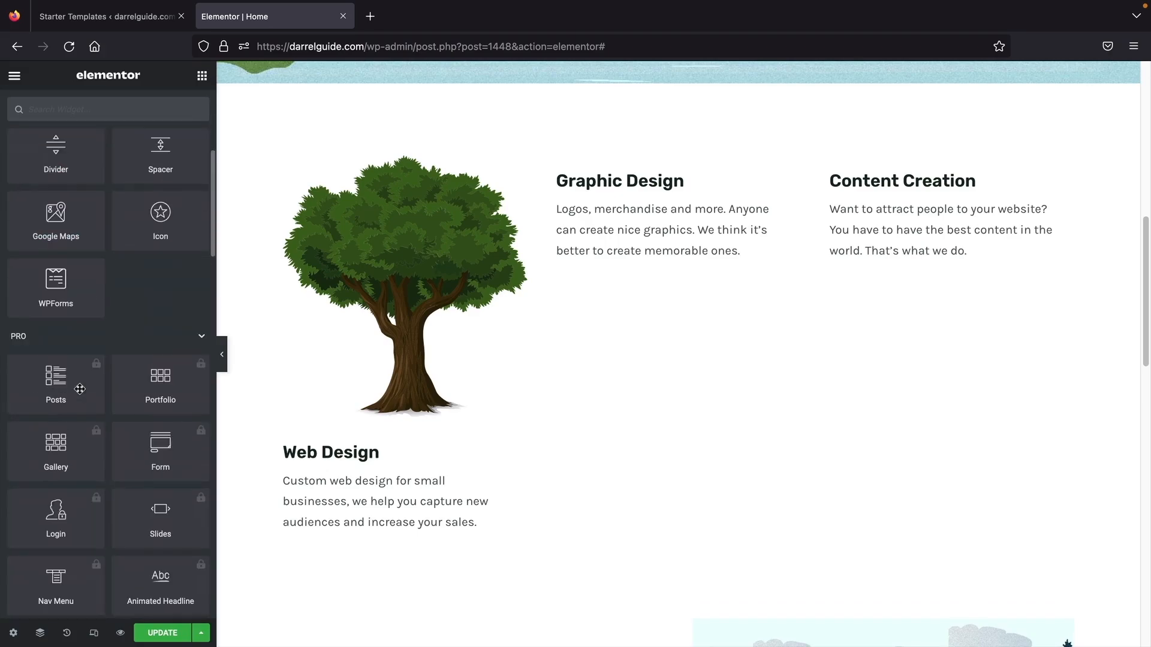
{"action": "scroll", "coordinate": [80, 388], "scroll_direction": "down", "scroll_amount": 1}
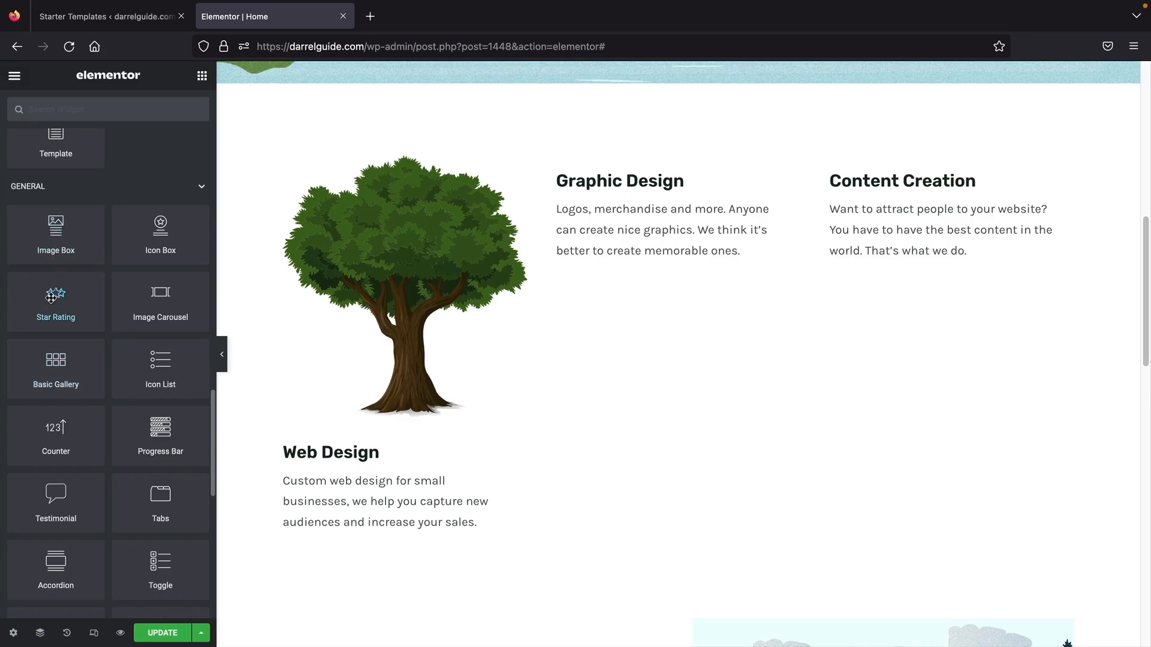
{"action": "left_click_drag", "start_coordinate": [59, 239], "coordinate": [599, 173]}
{"action": "left_click", "coordinate": [202, 75]}
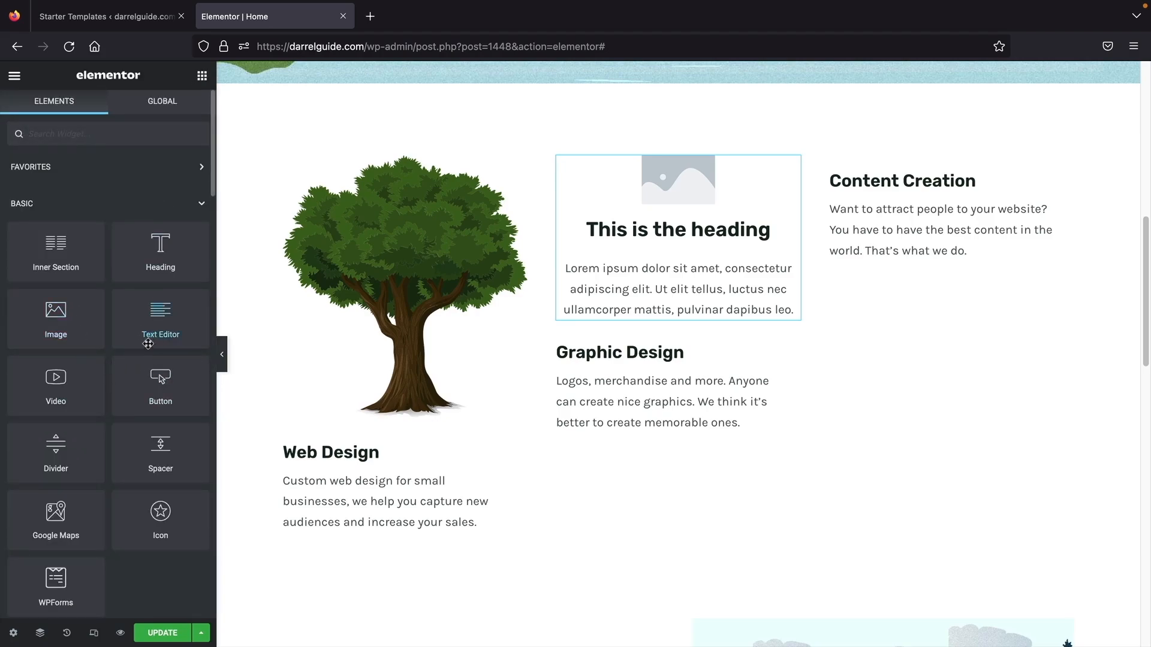
{"action": "scroll", "coordinate": [148, 343], "scroll_direction": "down", "scroll_amount": 20}
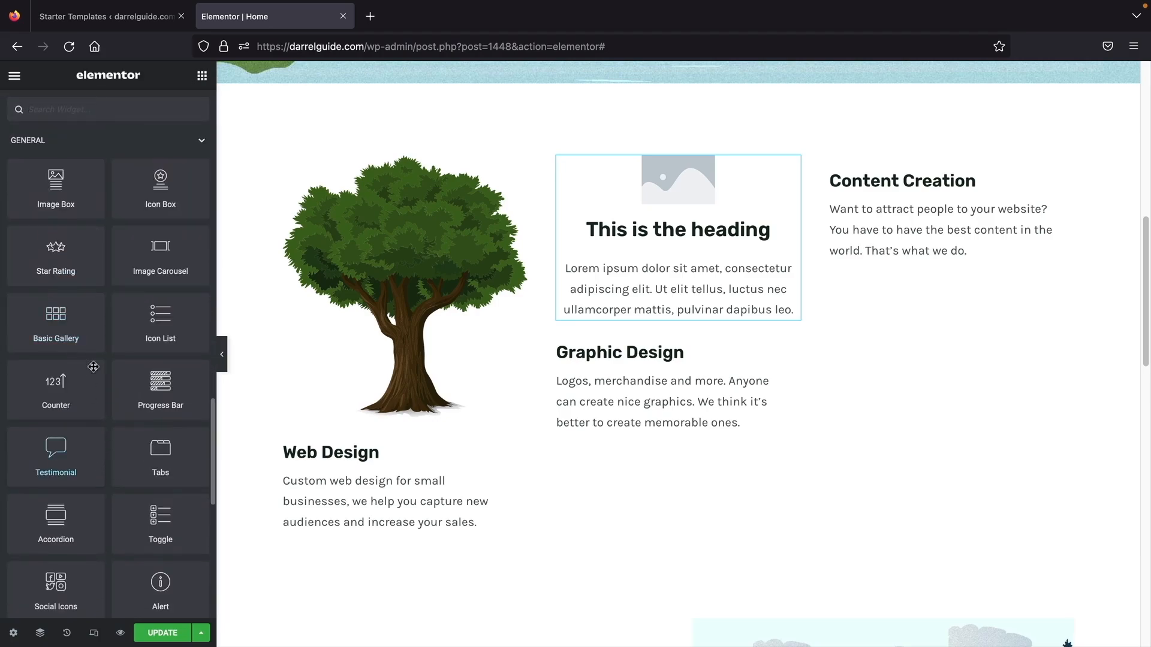
- Add a Star Rating widget under Web Design and set its alignment to Left
{"action": "left_click_drag", "start_coordinate": [56, 252], "coordinate": [378, 465]}
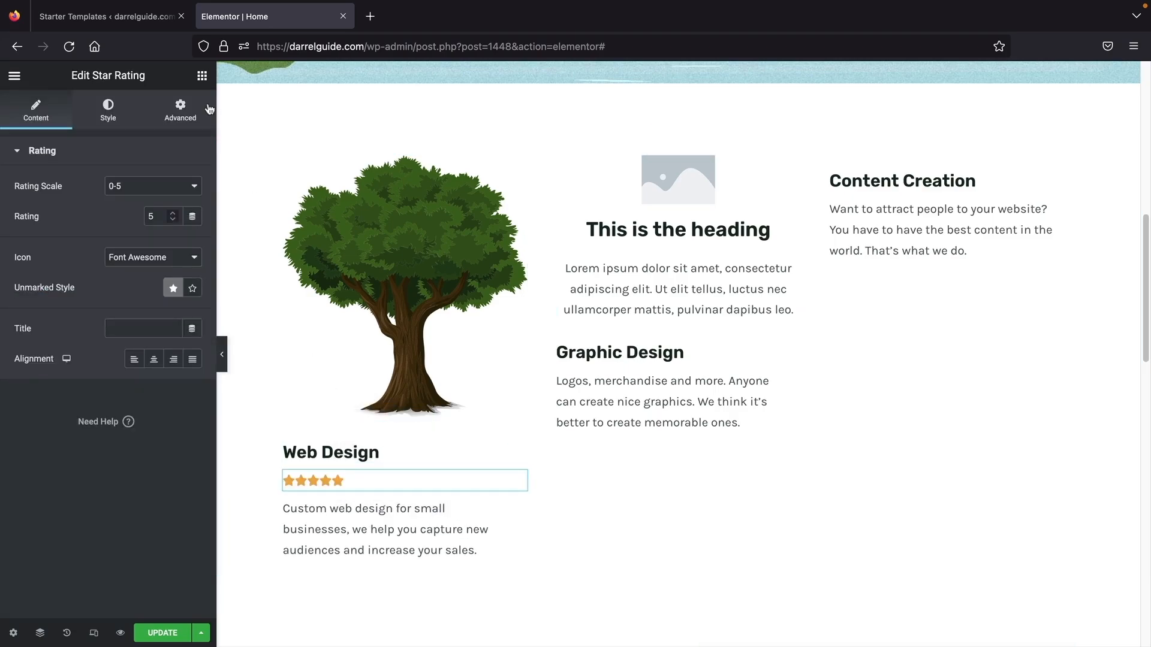
{"action": "left_click", "coordinate": [156, 361]}
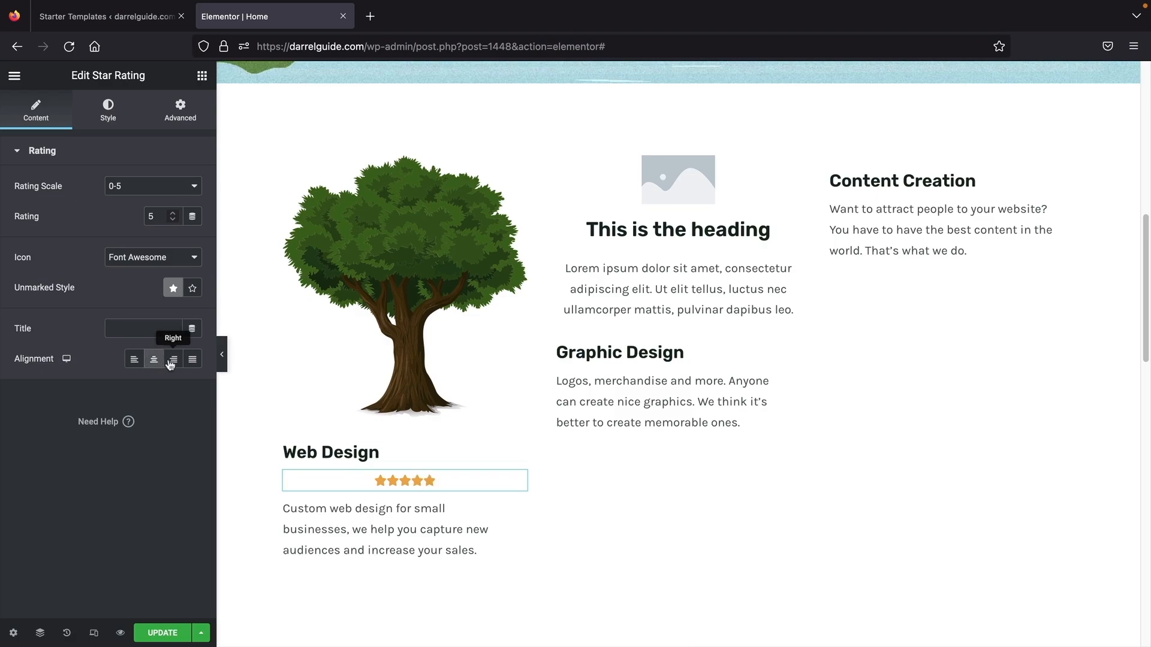
{"action": "left_click", "coordinate": [171, 362]}
{"action": "left_click", "coordinate": [153, 362]}
{"action": "left_click", "coordinate": [134, 359]}
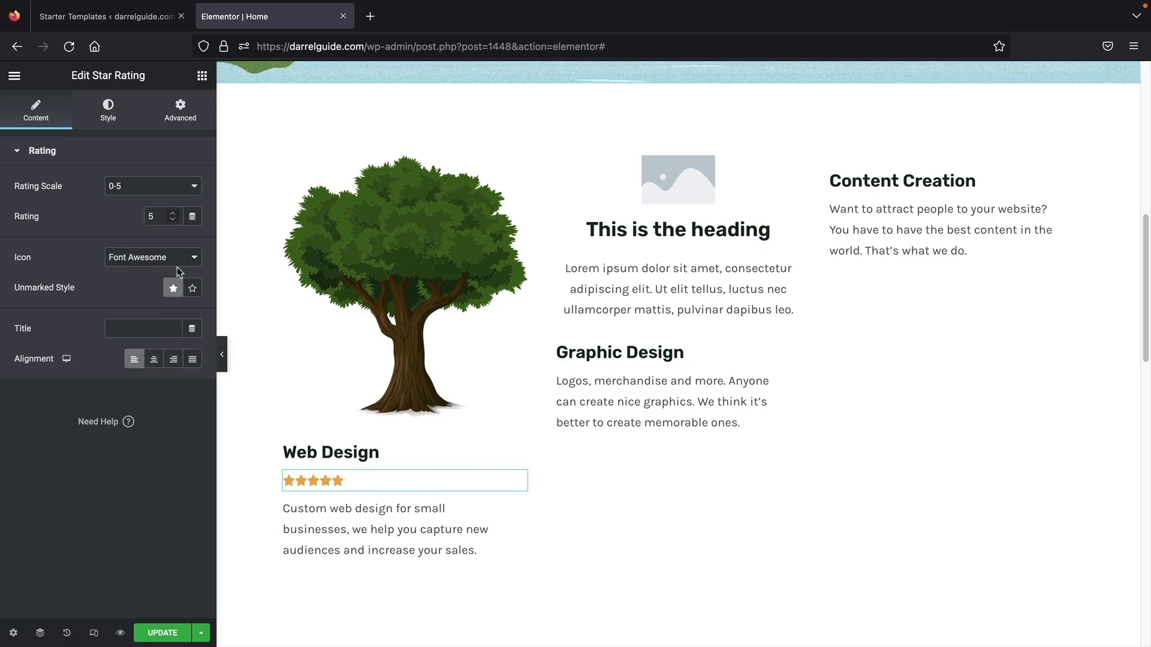
{"action": "left_click", "coordinate": [204, 78]}
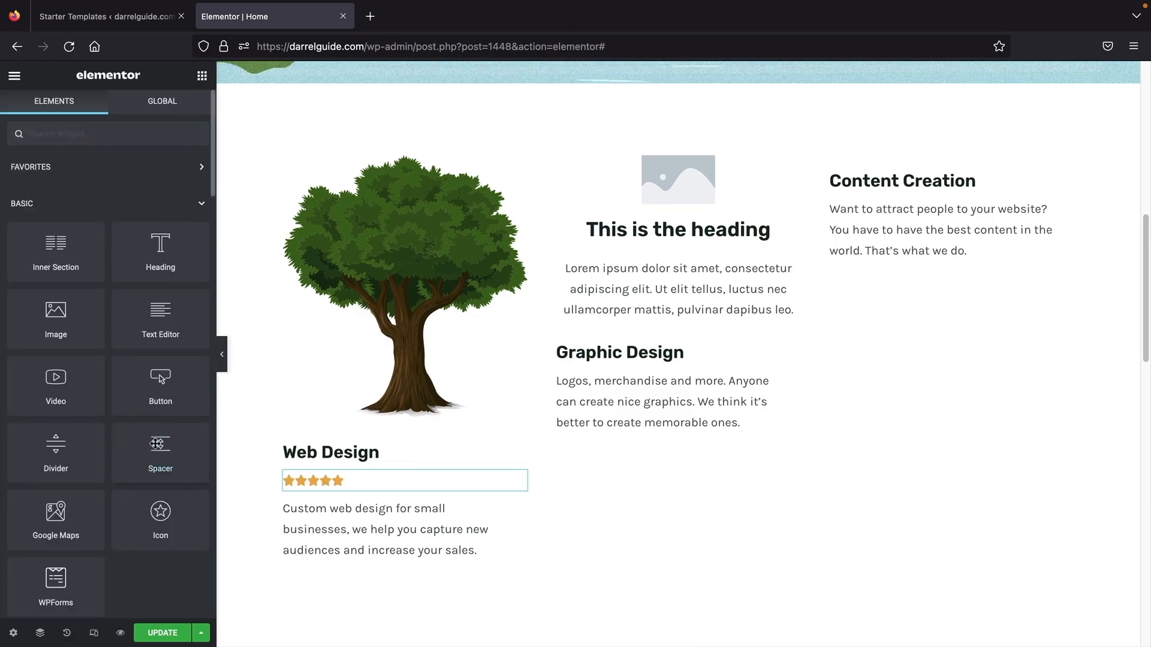
- Drag a Counter widget above Content Creation and duplicate it with Ctrl+D
{"action": "scroll", "coordinate": [157, 449], "scroll_direction": "down", "scroll_amount": 10}
{"action": "scroll", "coordinate": [157, 448], "scroll_direction": "down", "scroll_amount": 8}
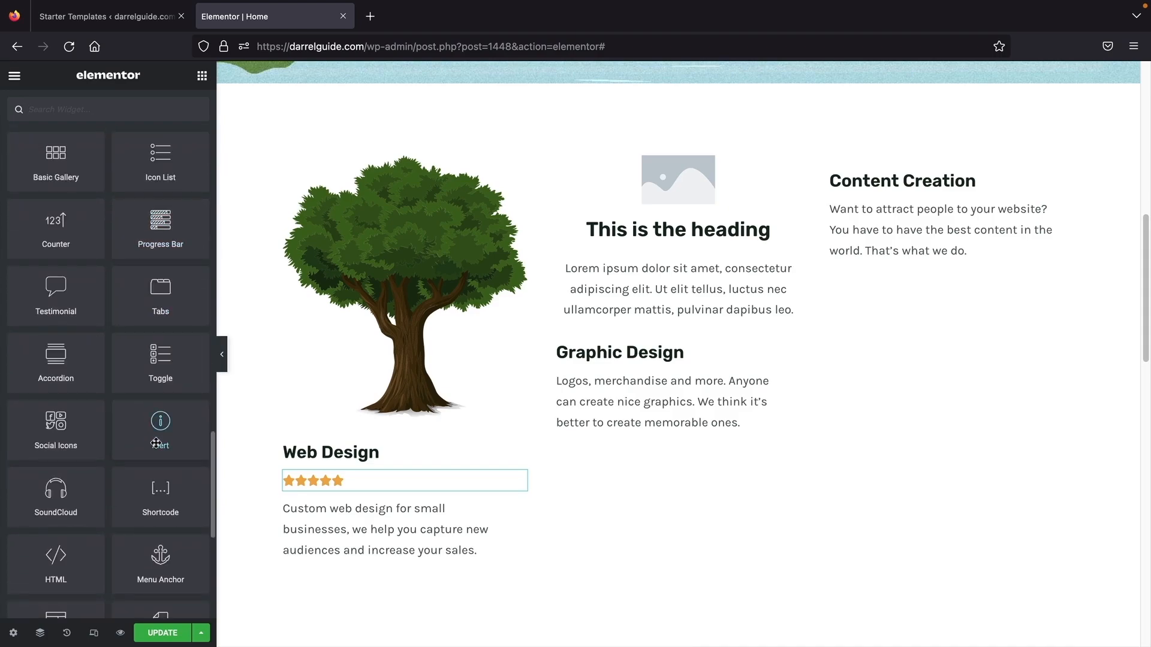
{"action": "scroll", "coordinate": [156, 443], "scroll_direction": "up", "scroll_amount": 1}
{"action": "scroll", "coordinate": [156, 441], "scroll_direction": "up", "scroll_amount": 1}
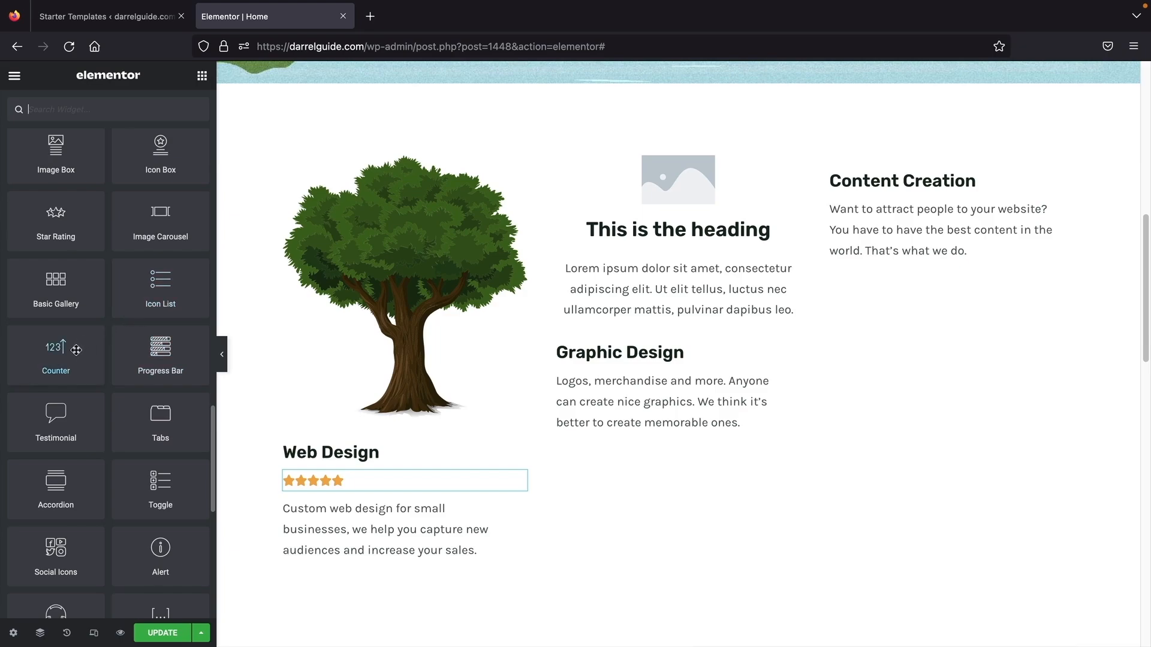
{"action": "left_click_drag", "start_coordinate": [63, 353], "coordinate": [860, 174]}
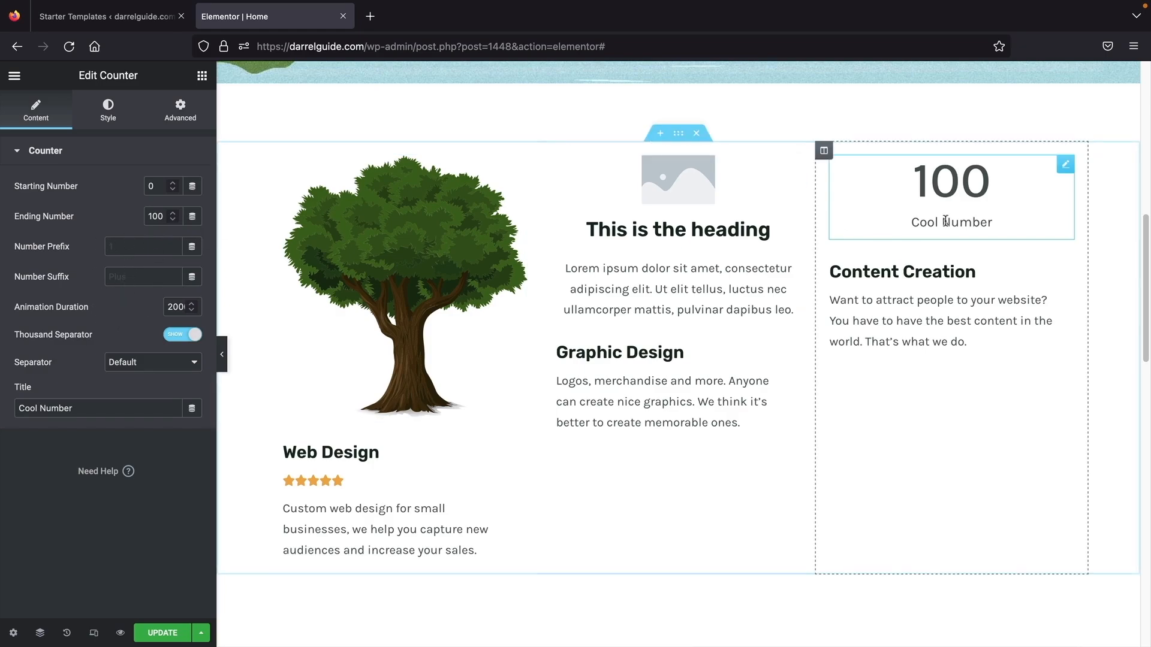
{"action": "key", "text": "ctrl+d"}
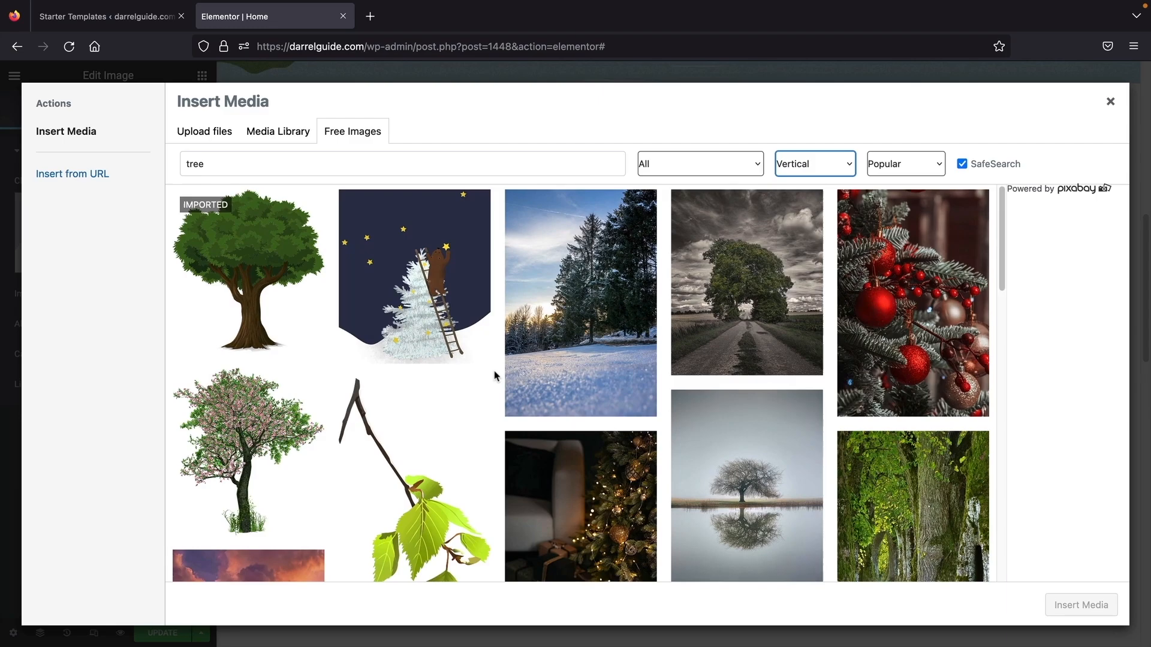
- Insert the pink-blossom tree free image into the Graphic Design image
{"action": "scroll", "coordinate": [385, 385], "scroll_direction": "down", "scroll_amount": 2}
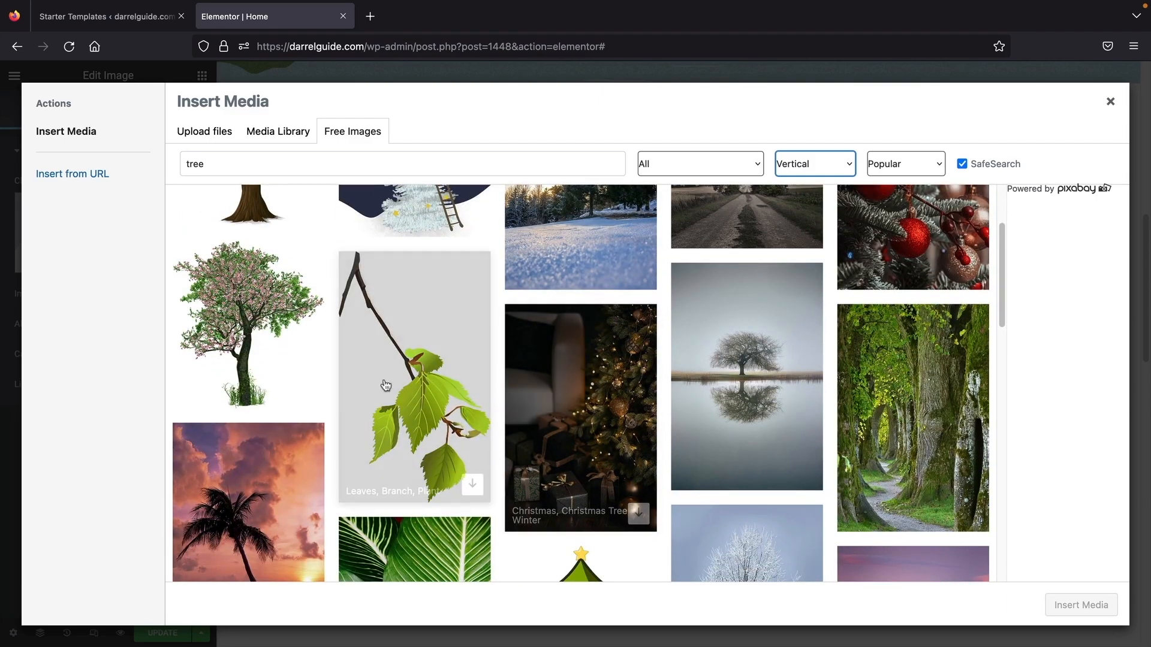
{"action": "left_click", "coordinate": [308, 395]}
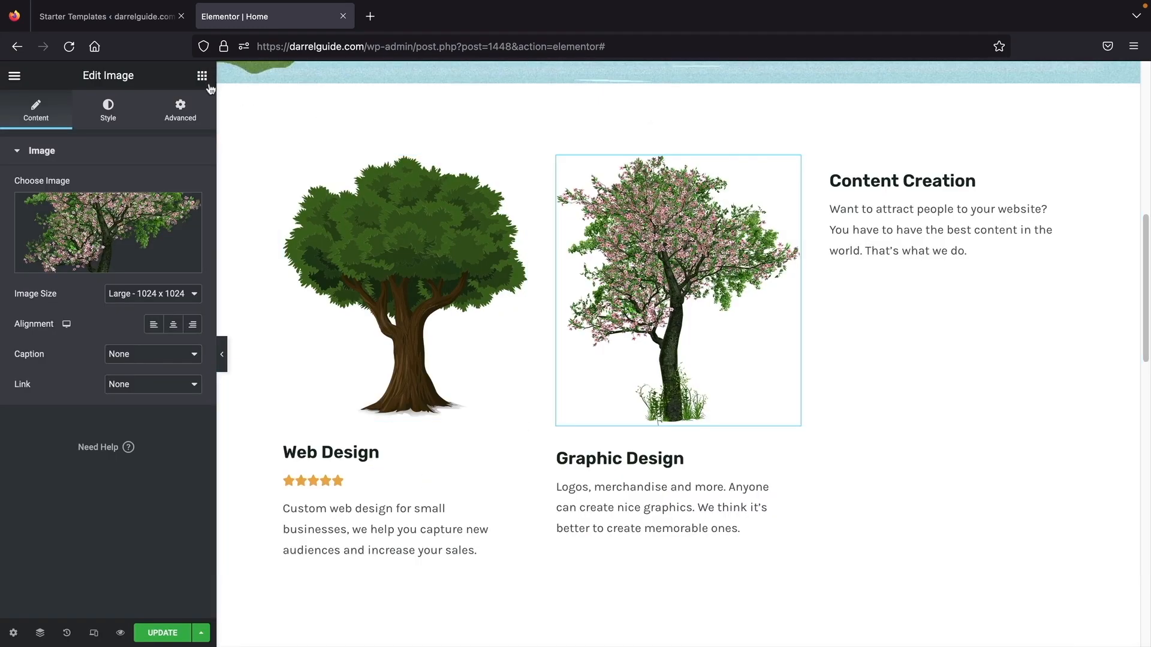
{"action": "left_click", "coordinate": [202, 77]}
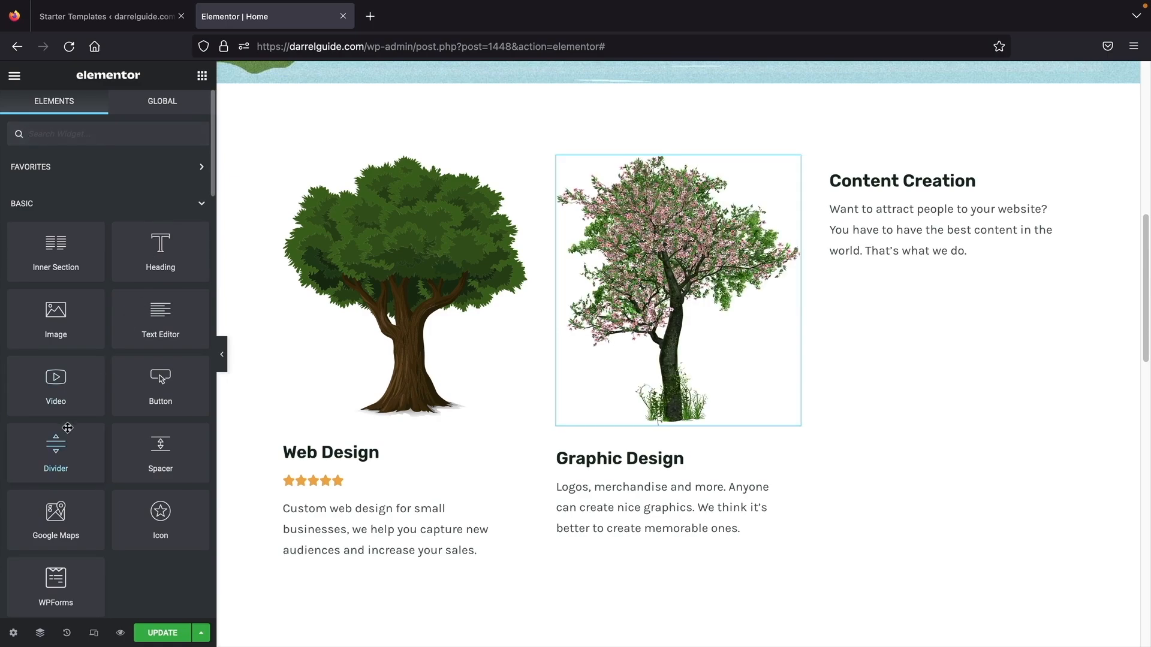
- Add an Image widget above Content Creation showing Service-3-min.jpg
{"action": "left_click_drag", "start_coordinate": [56, 318], "coordinate": [881, 169]}
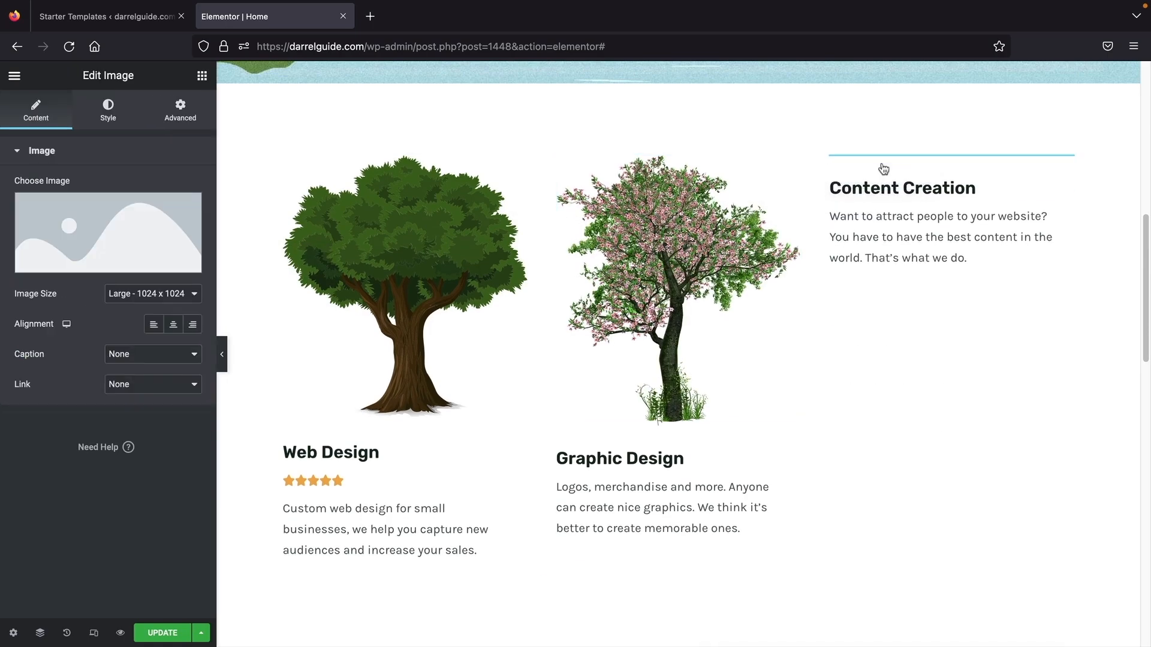
{"action": "left_click", "coordinate": [91, 228]}
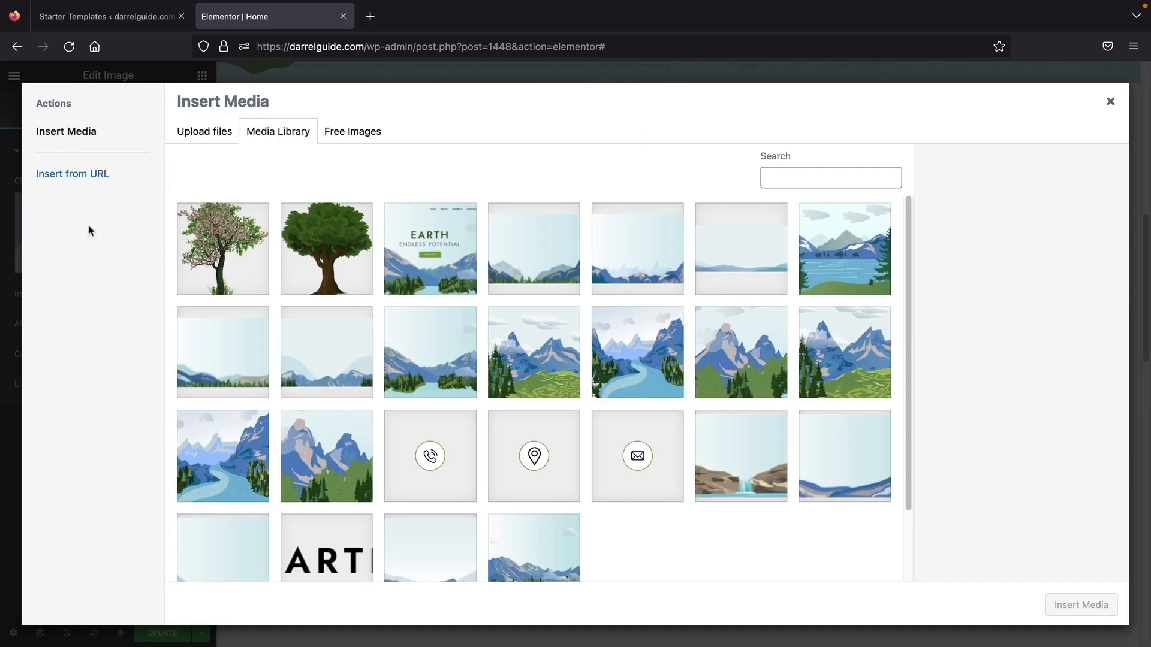
{"action": "left_click", "coordinate": [802, 356]}
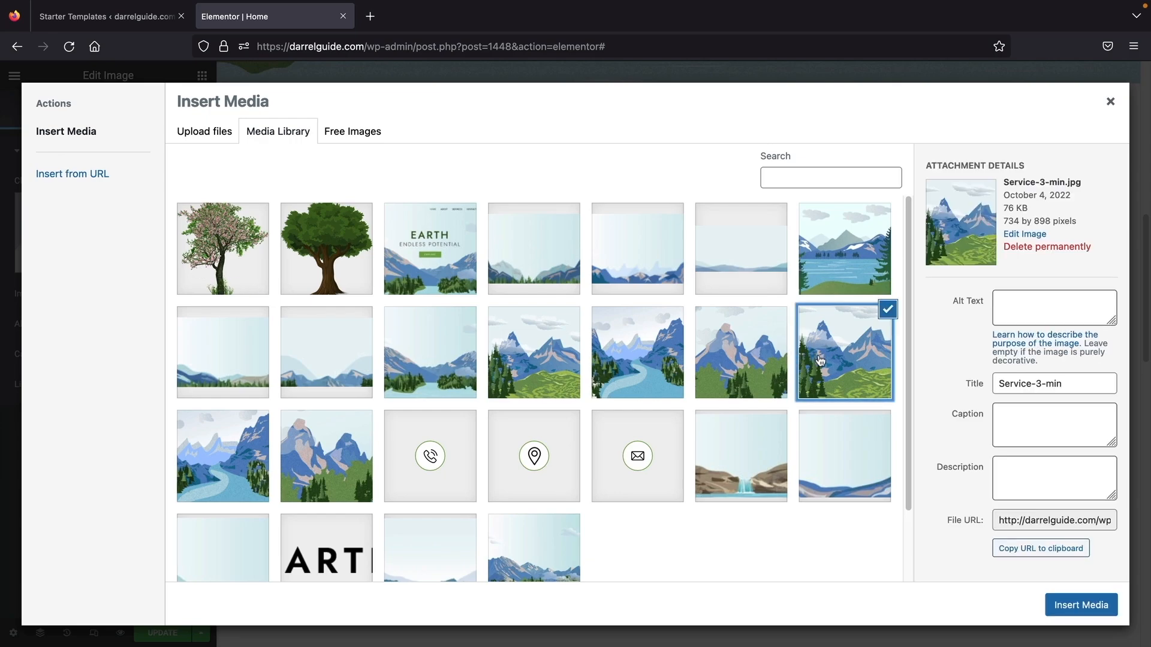
{"action": "left_click", "coordinate": [1080, 604]}
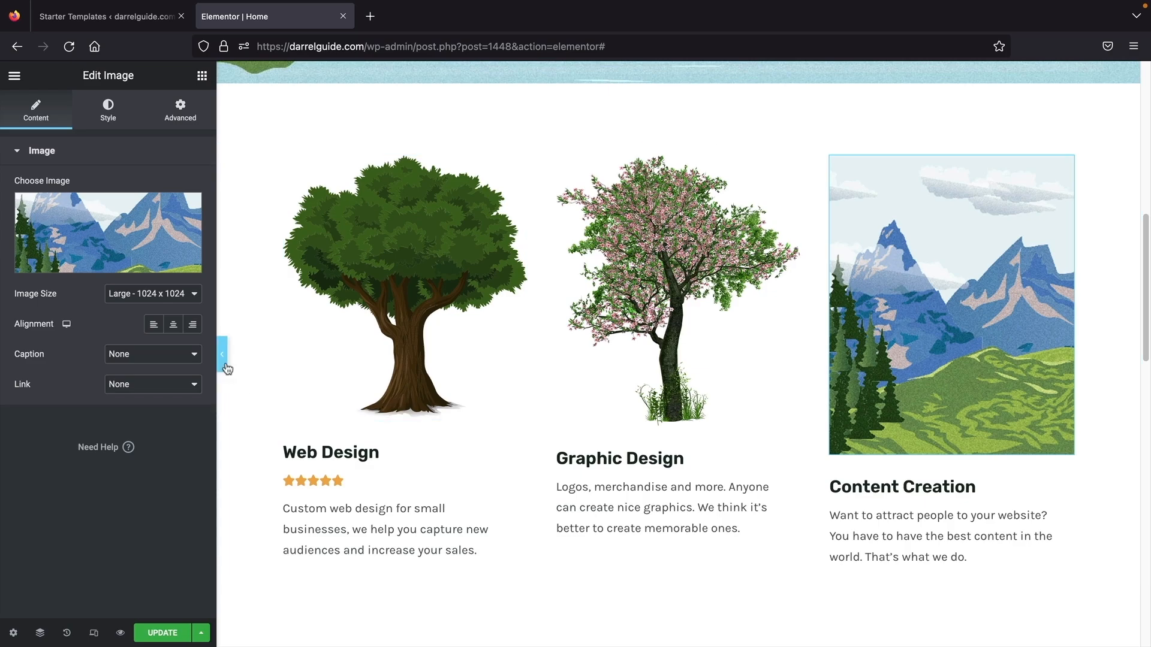
{"action": "scroll", "coordinate": [387, 380], "scroll_direction": "up", "scroll_amount": 10}
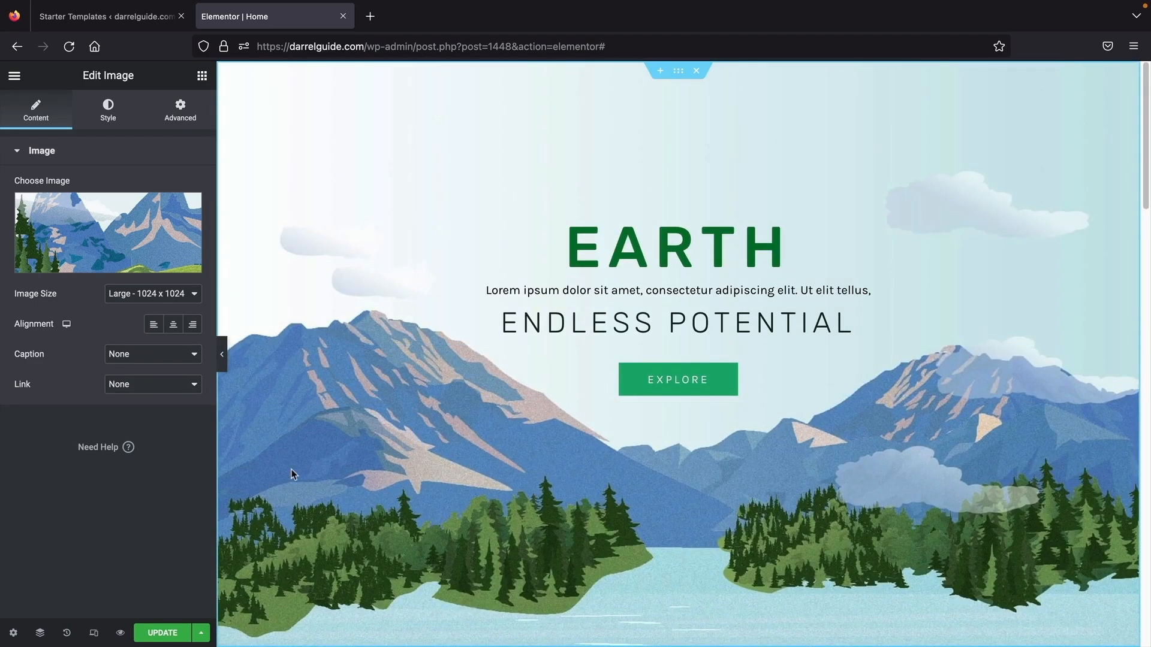
- Set the EARTH hero section's background to a Pixabay photo of misty green hills
{"action": "right_click", "coordinate": [313, 465]}
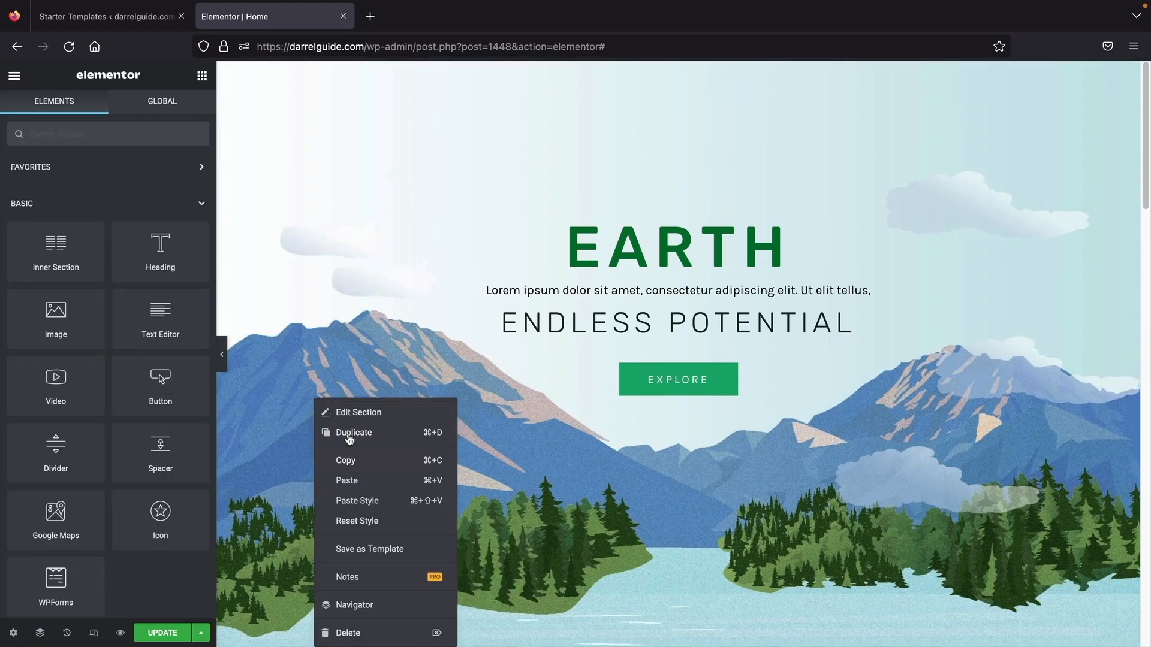
{"action": "left_click", "coordinate": [359, 412]}
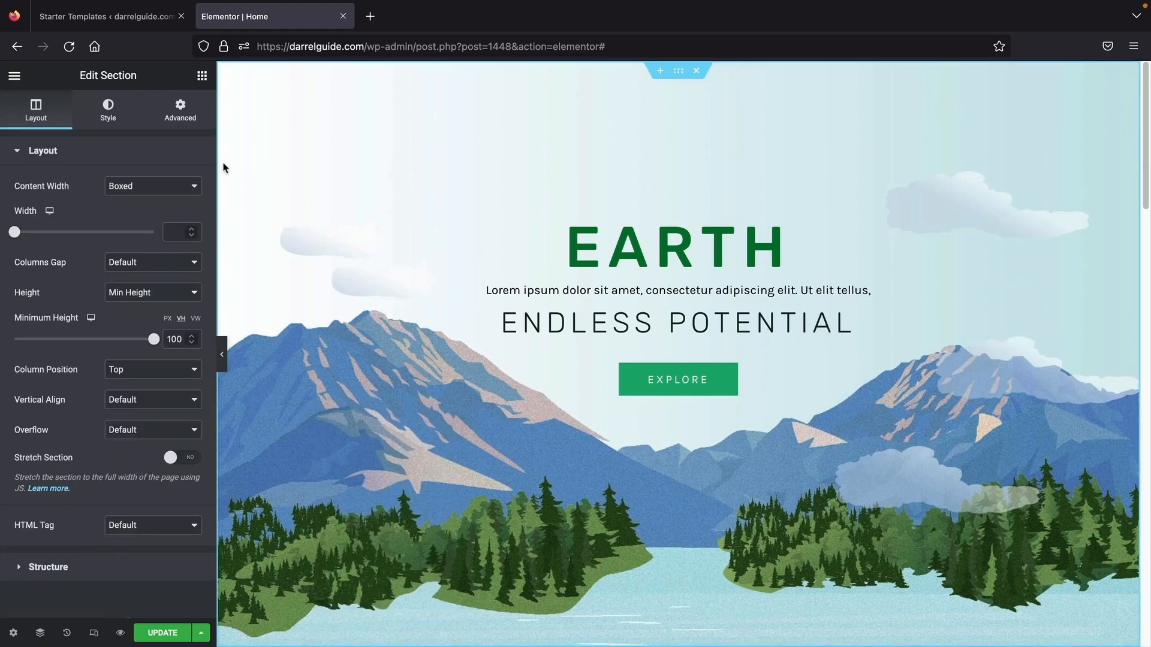
{"action": "left_click", "coordinate": [112, 114]}
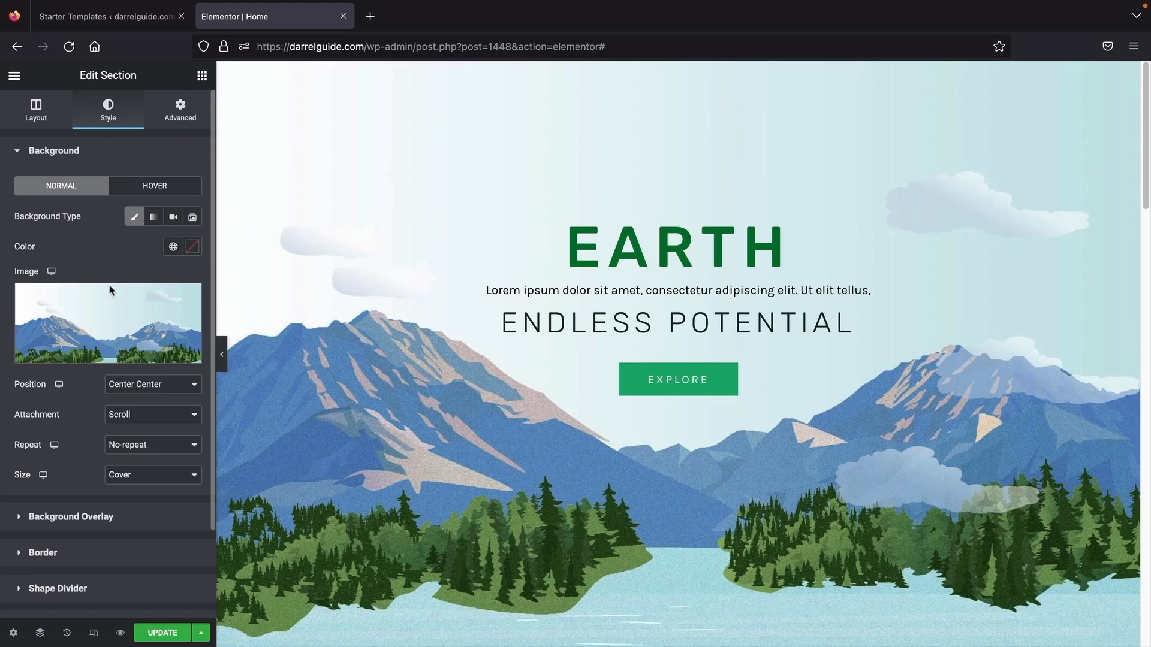
{"action": "left_click", "coordinate": [107, 311]}
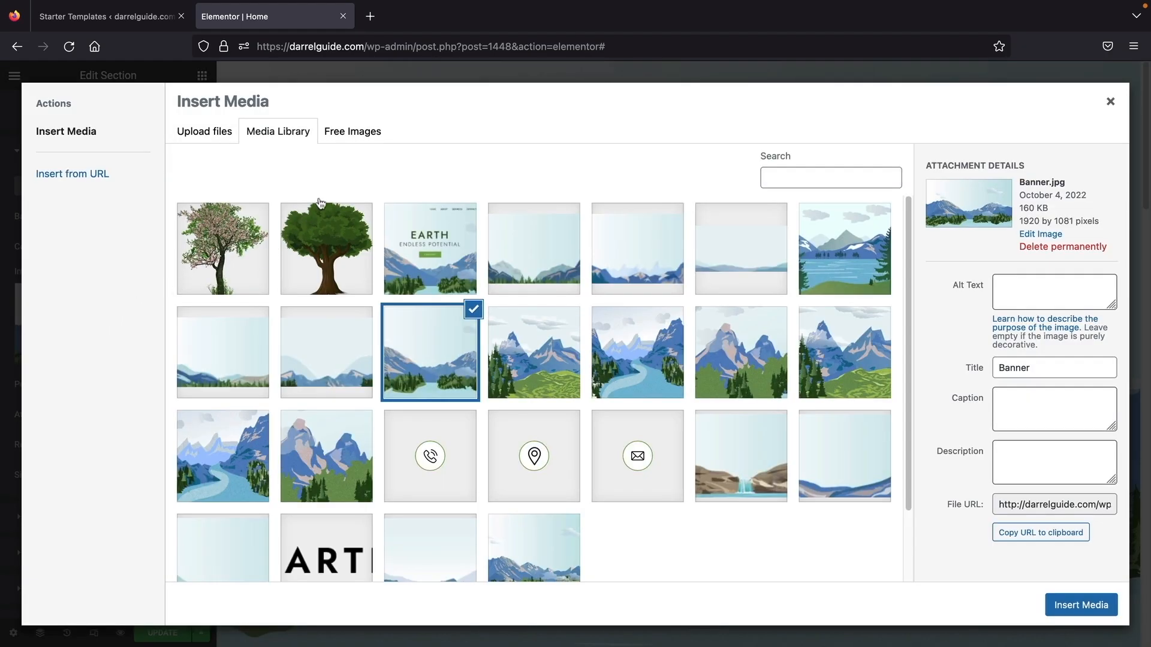
{"action": "left_click", "coordinate": [349, 133]}
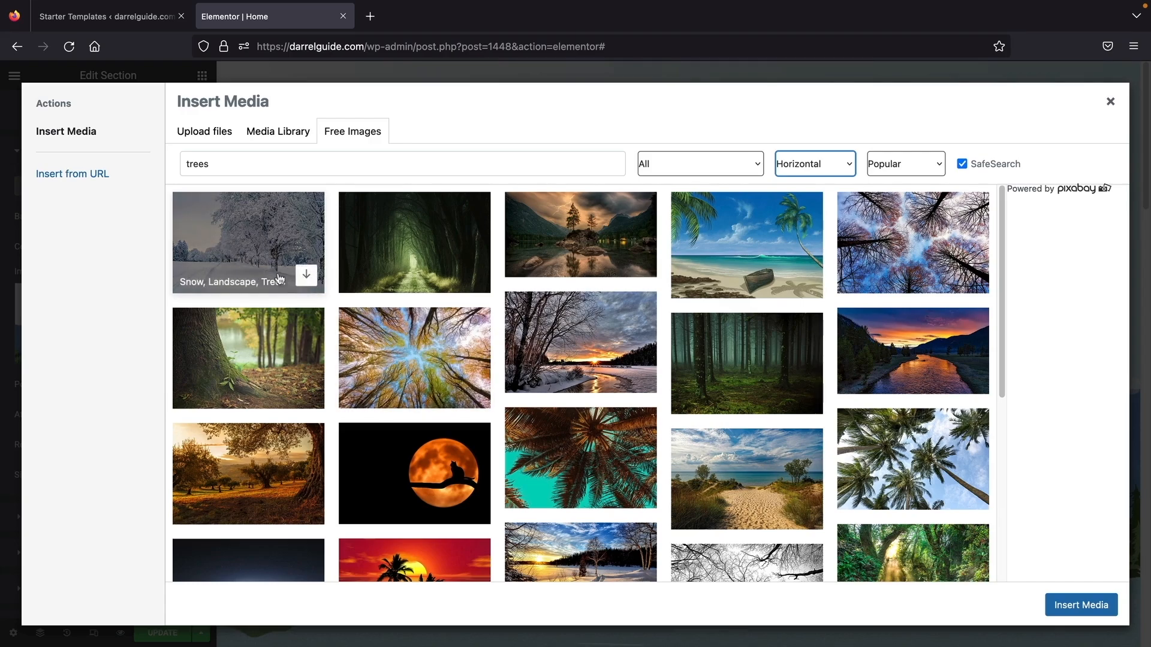
{"action": "left_click", "coordinate": [306, 276]}
{"action": "scroll", "coordinate": [654, 307], "scroll_direction": "down", "scroll_amount": 10}
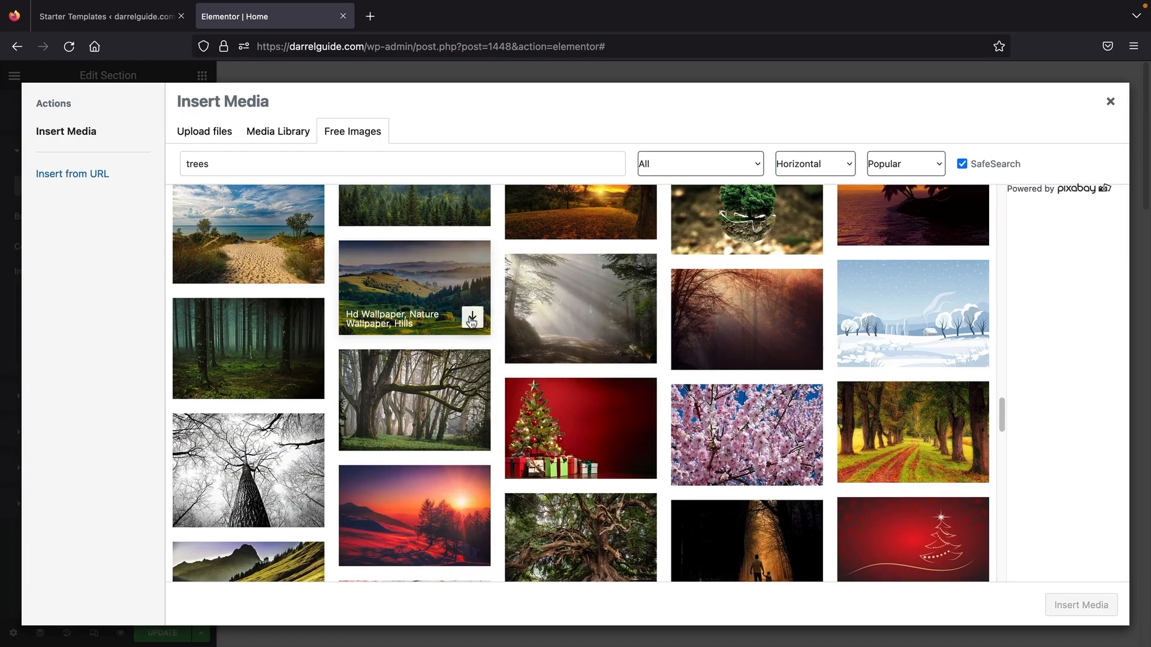
{"action": "left_click", "coordinate": [470, 314]}
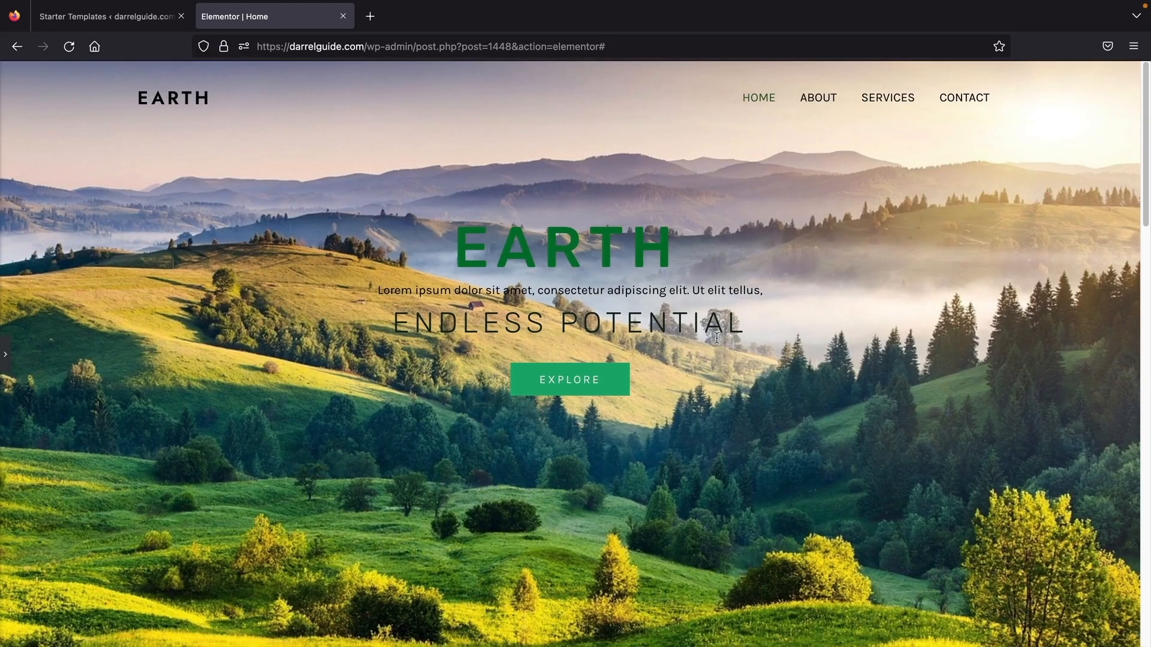
{"action": "left_click", "coordinate": [6, 363]}
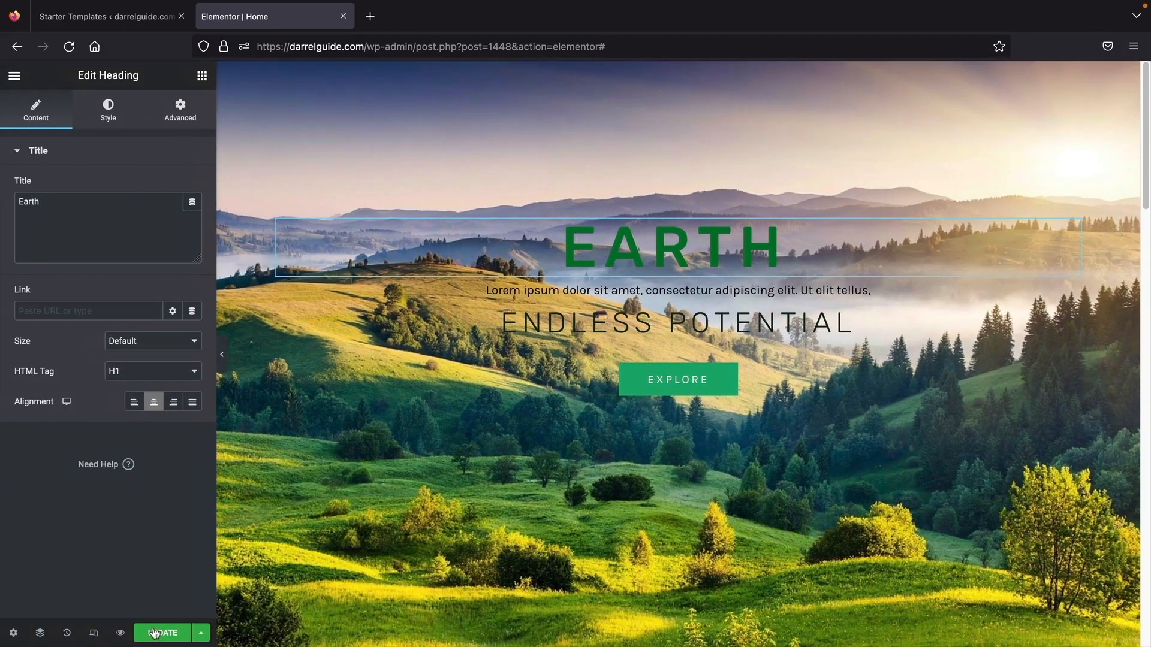
- Save the home page edits, then create a page titled 'Our team' and open it in Elementor
{"action": "left_click", "coordinate": [157, 635]}
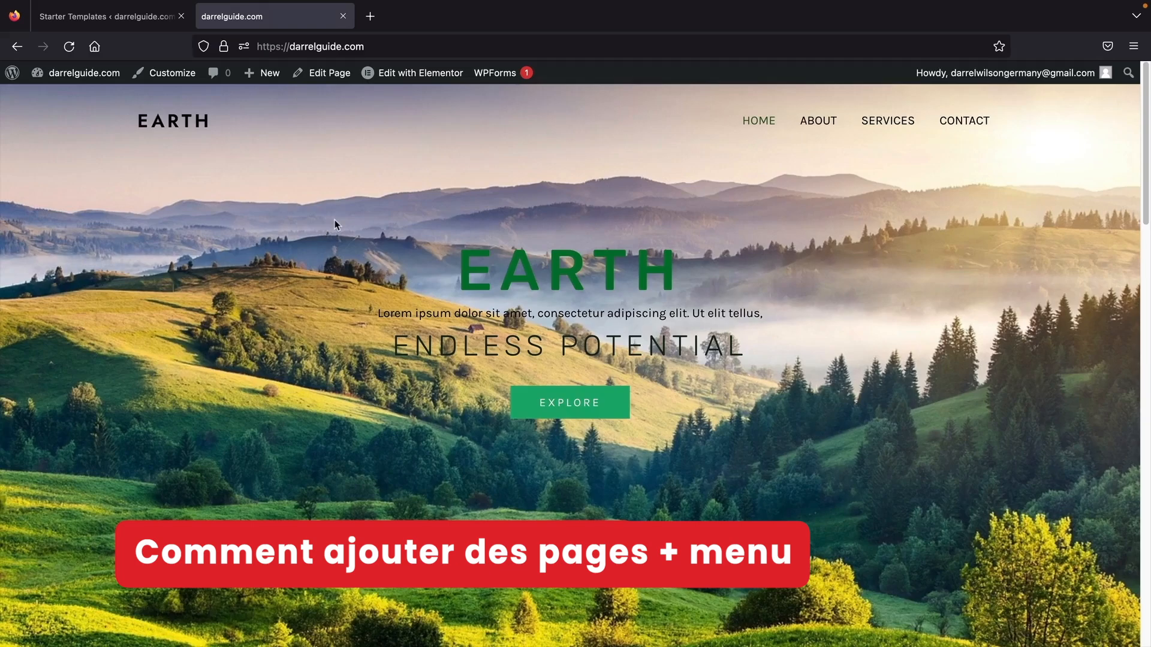
{"action": "mouse_move", "coordinate": [268, 73]}
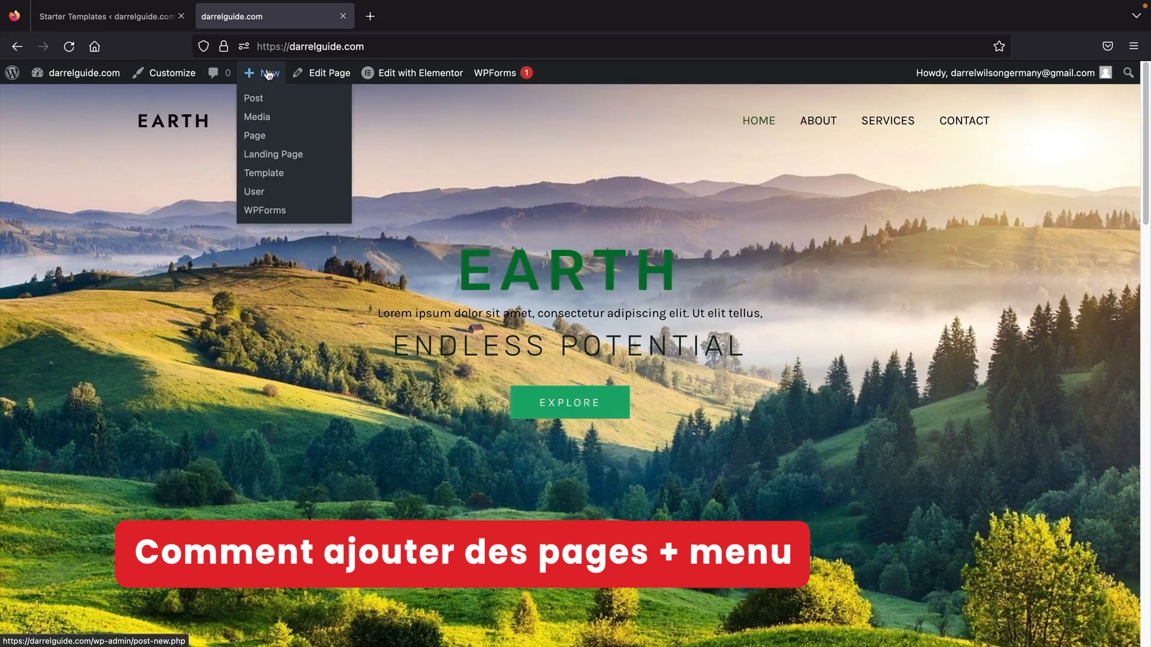
{"action": "left_click", "coordinate": [261, 139]}
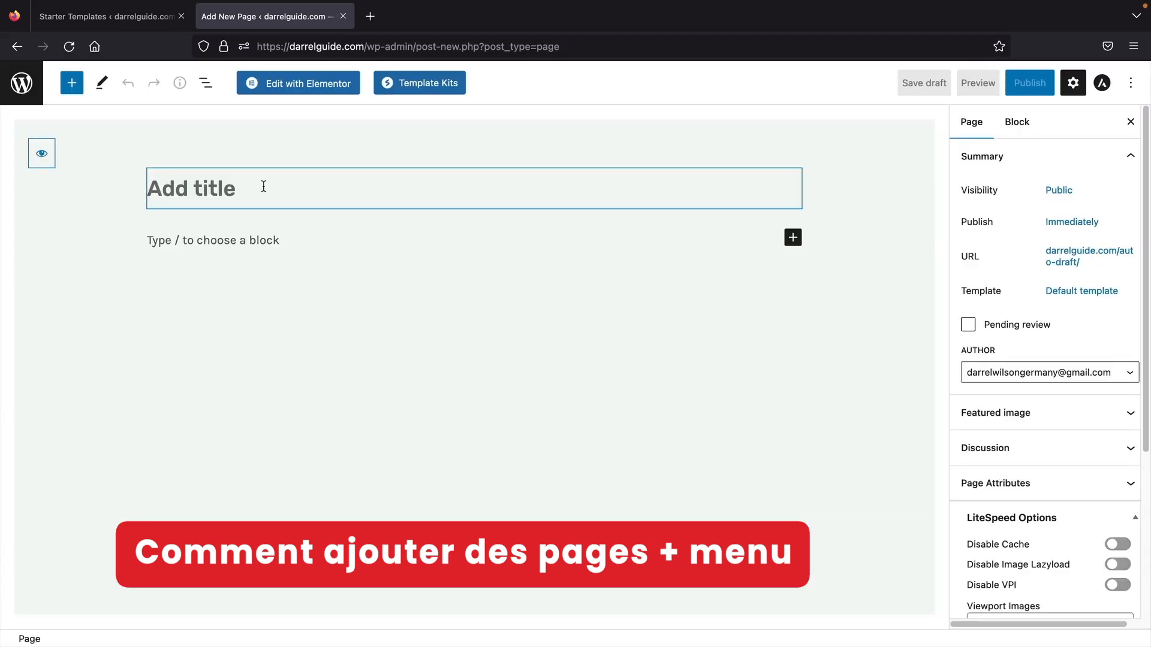
{"action": "type", "text": "Our team"}
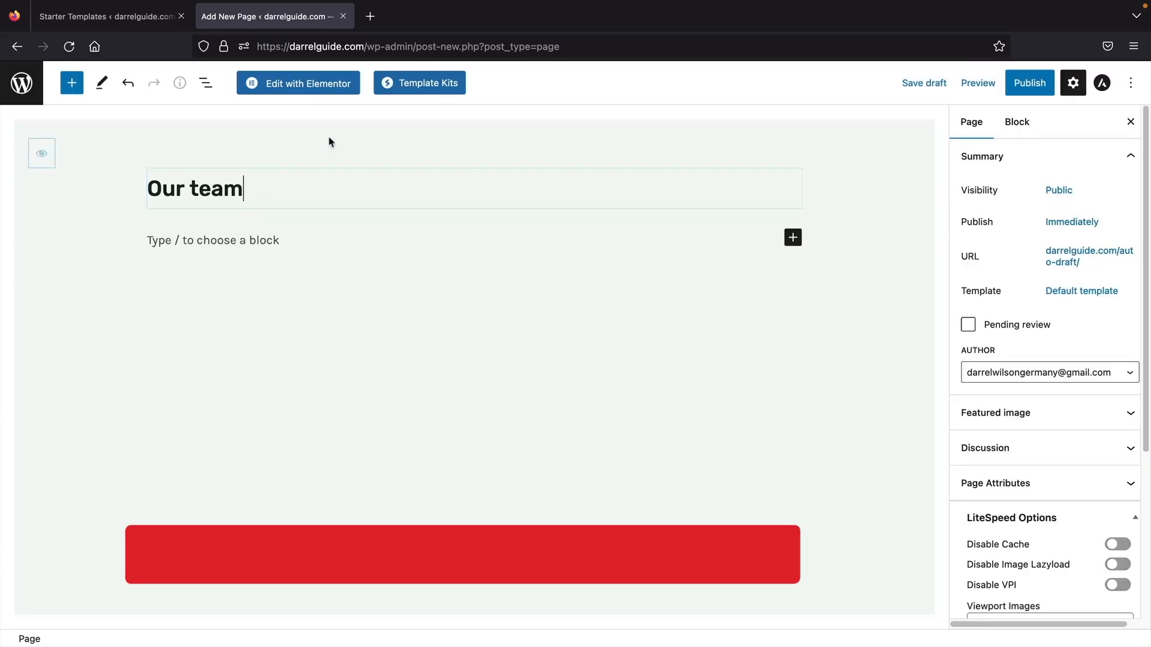
{"action": "left_click", "coordinate": [314, 90]}
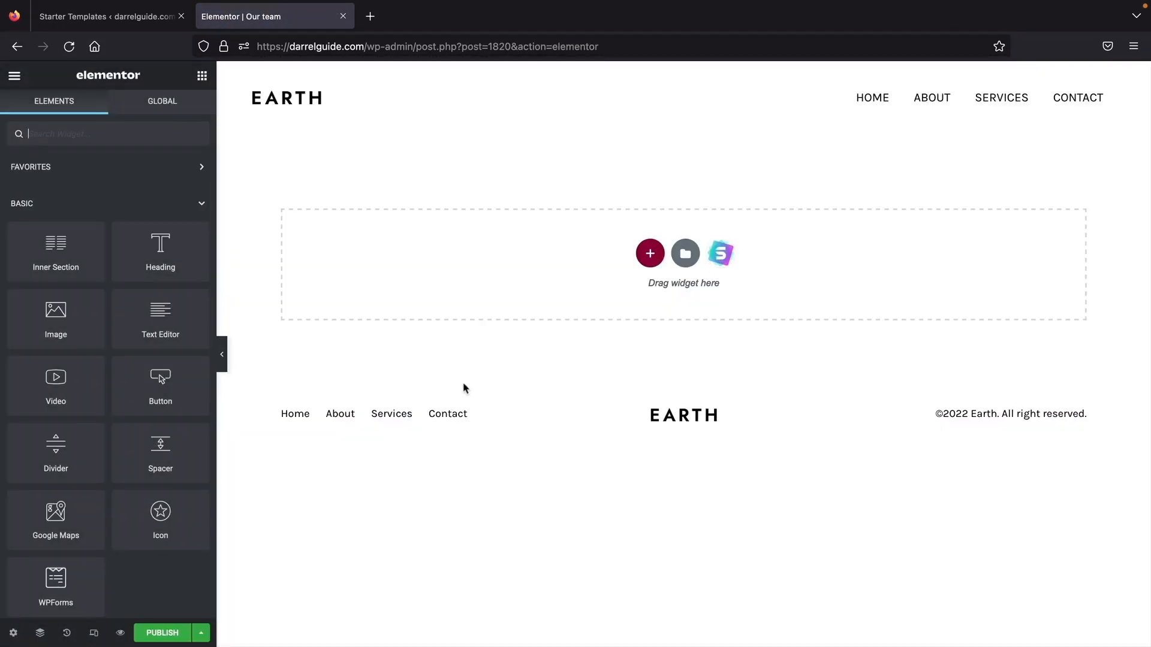
- Import the Planet Earth kit's About page template into the Our team page
{"action": "left_click", "coordinate": [723, 263]}
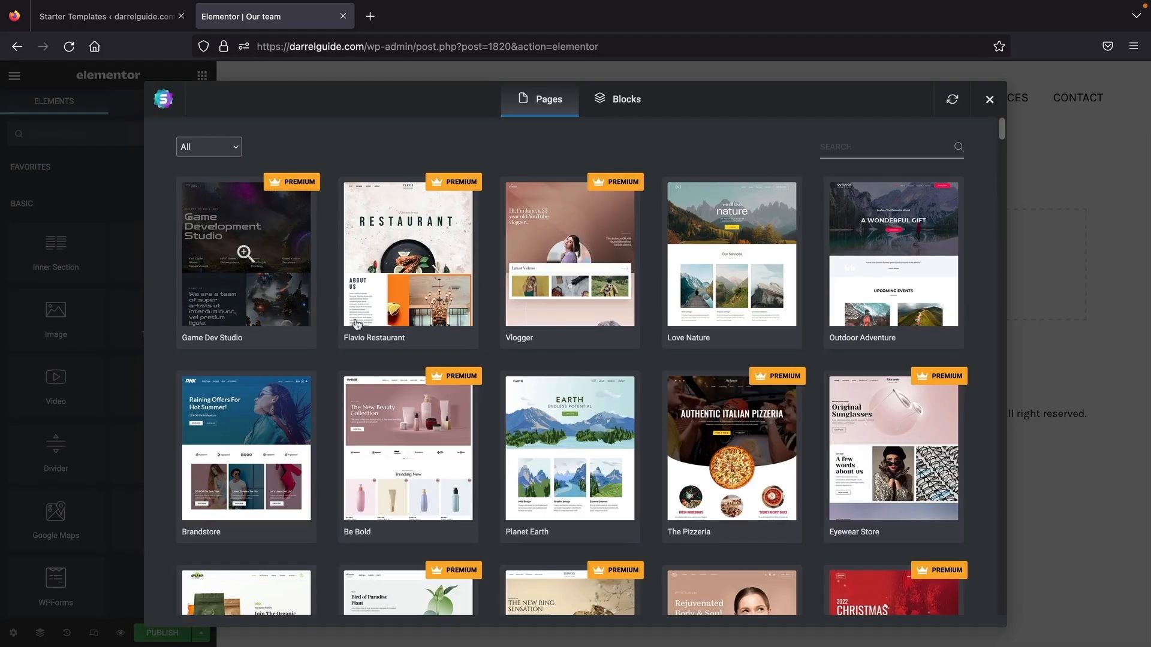
{"action": "left_click", "coordinate": [578, 447]}
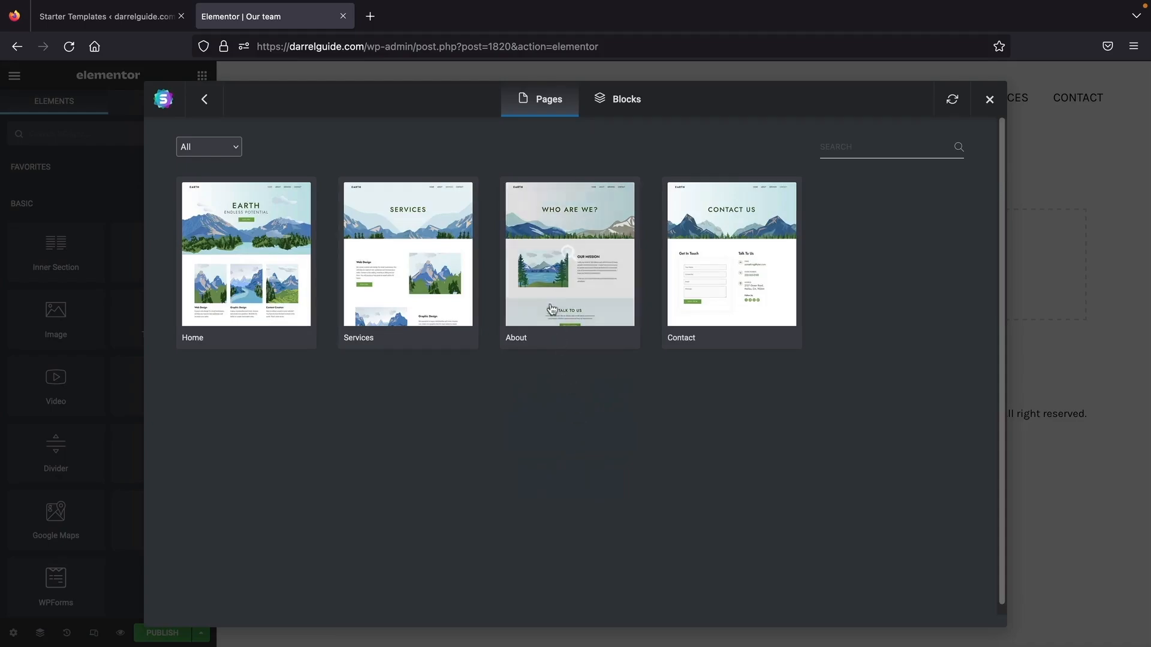
{"action": "left_click", "coordinate": [563, 279]}
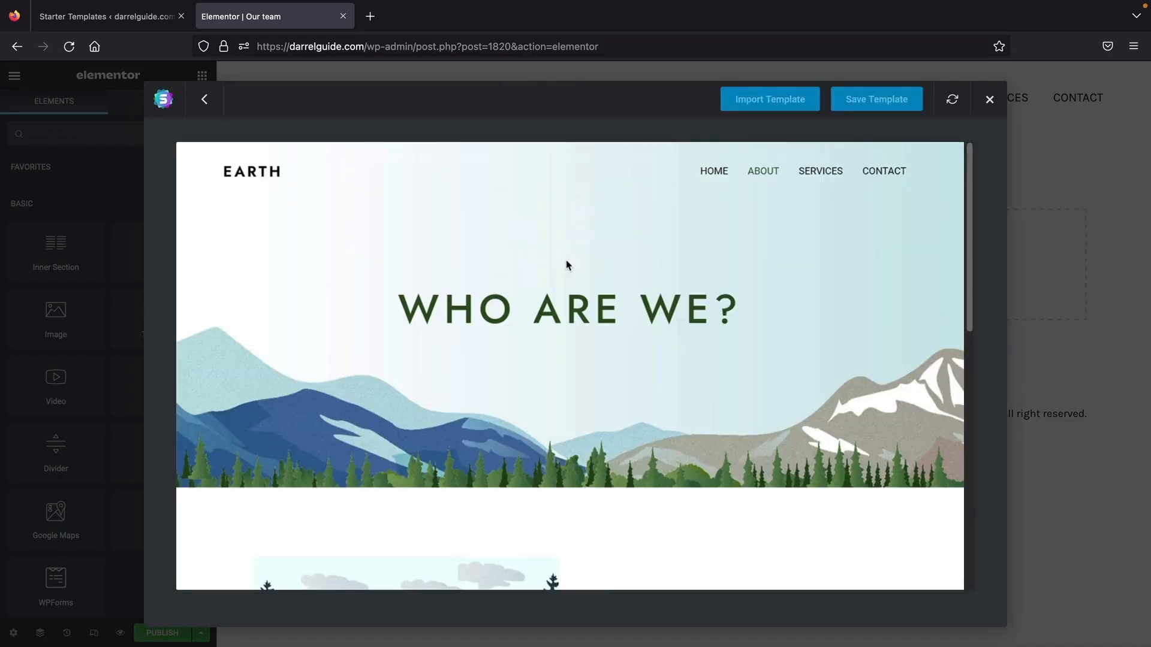
{"action": "left_click", "coordinate": [773, 103]}
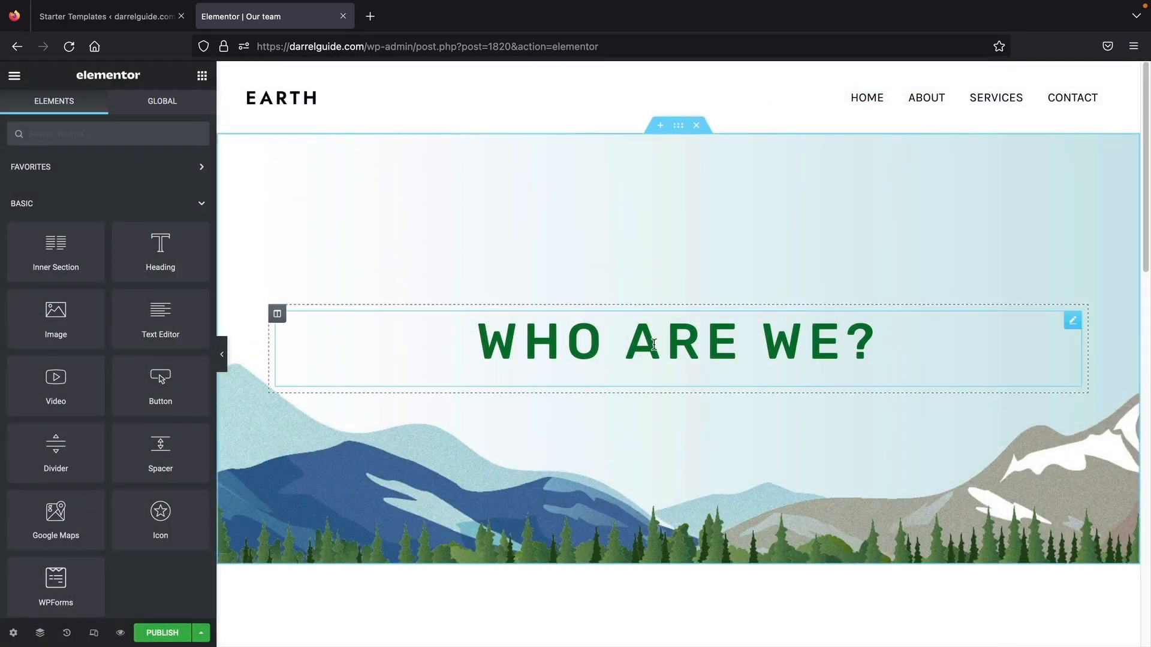
- Change the WHO ARE WE? heading to 'Our Team'
{"action": "left_click", "coordinate": [653, 344]}
{"action": "key", "text": "ctrl+a"}
{"action": "type", "text": "Our Team"}
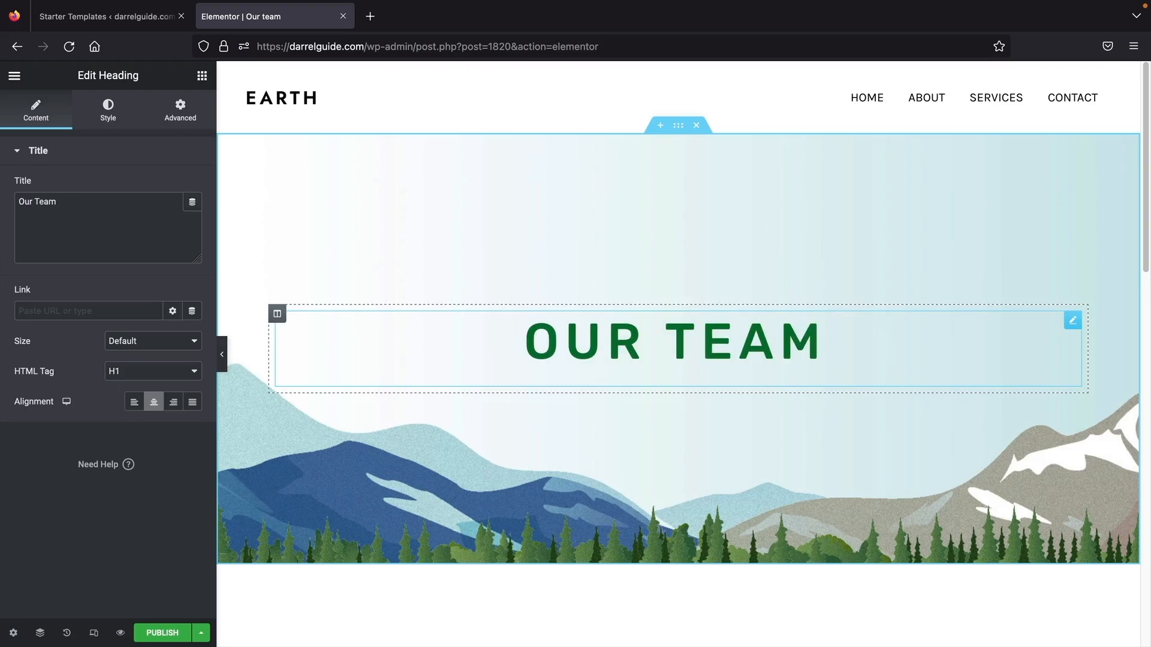
- Replace the Our Mission section image with a portrait photo
{"action": "scroll", "coordinate": [655, 339], "scroll_direction": "down", "scroll_amount": 6}
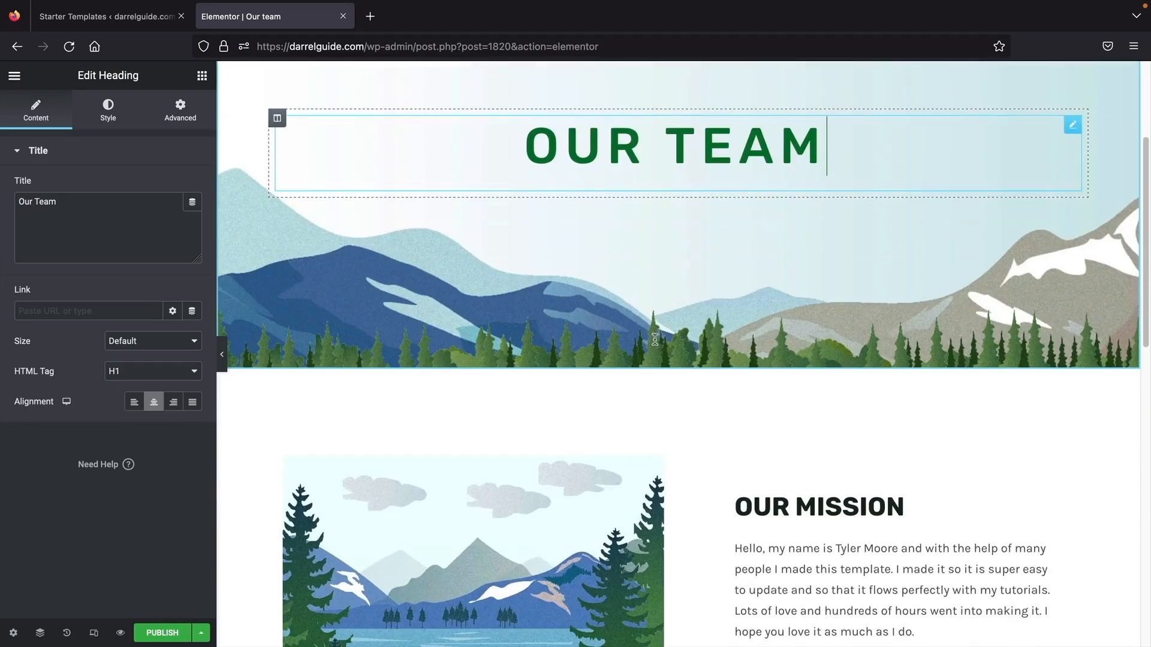
{"action": "left_click", "coordinate": [427, 362]}
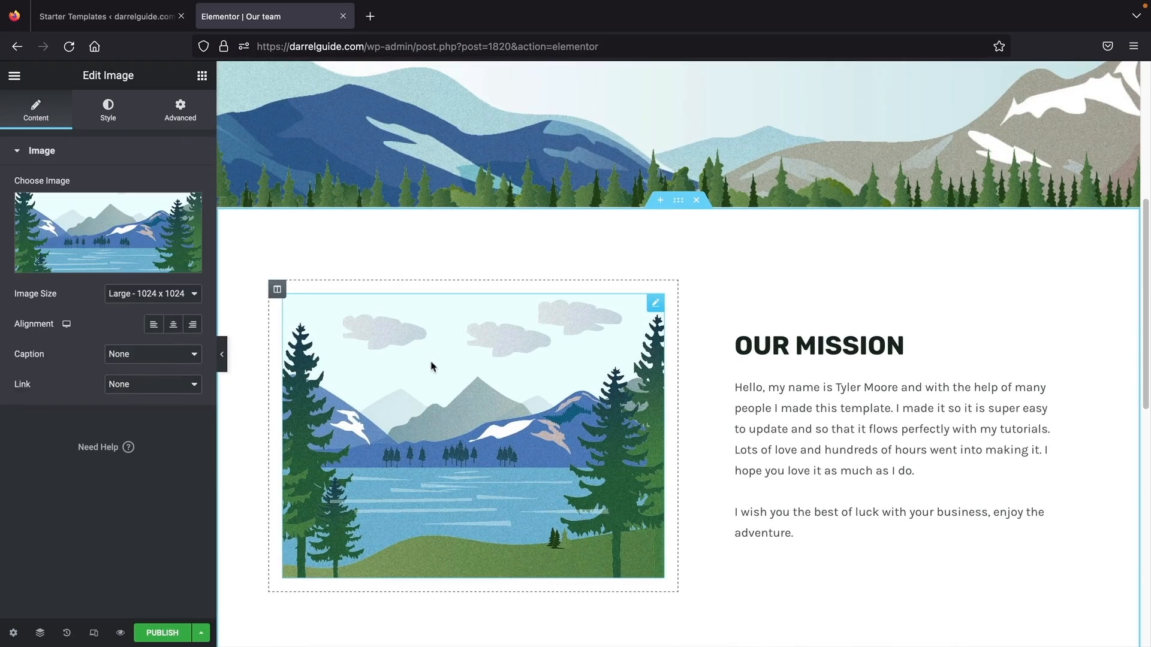
{"action": "left_click", "coordinate": [117, 234]}
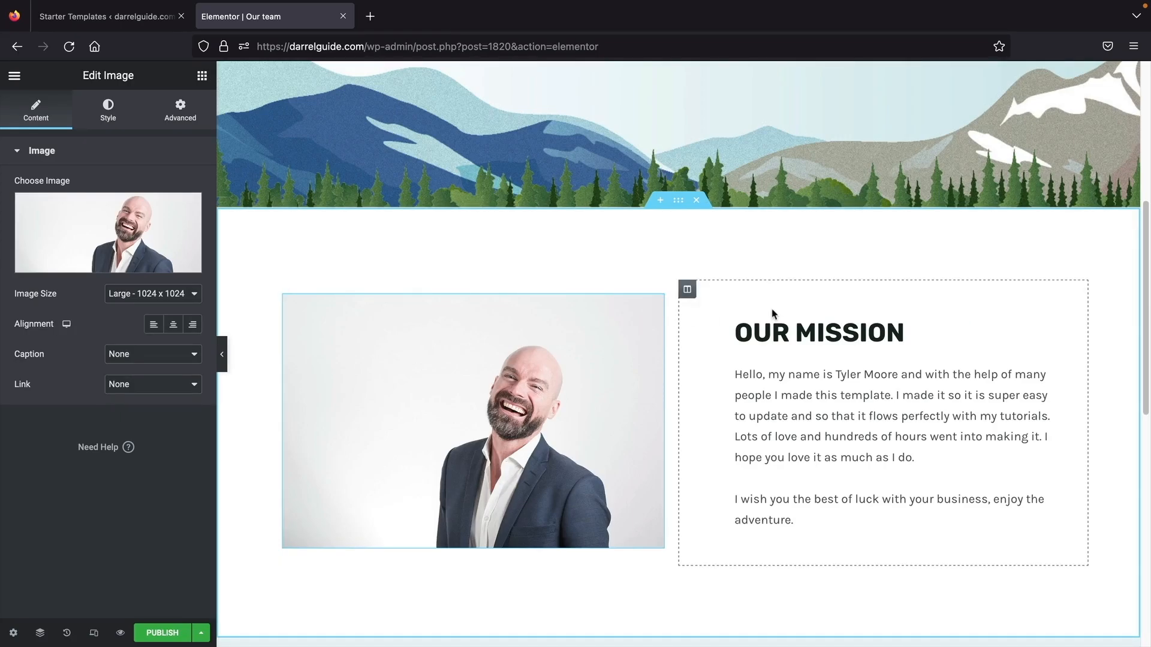
{"action": "scroll", "coordinate": [771, 310], "scroll_direction": "up", "scroll_amount": 3}
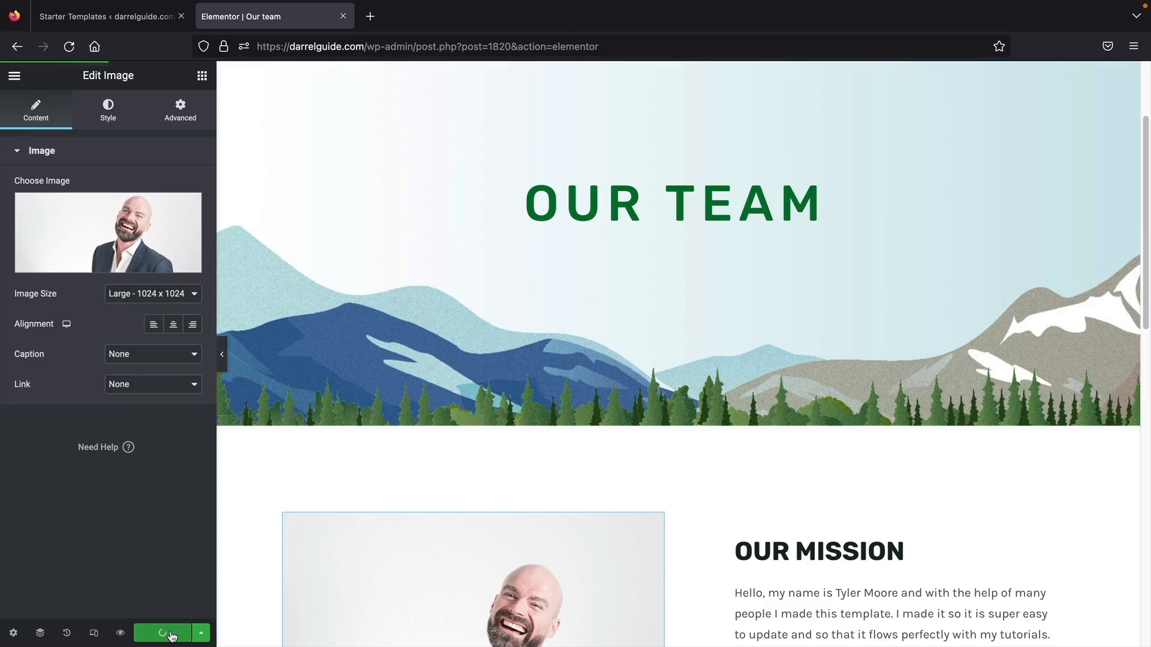
- View the published Our team page live on the site
{"action": "left_click", "coordinate": [15, 75]}
{"action": "left_click", "coordinate": [60, 330]}
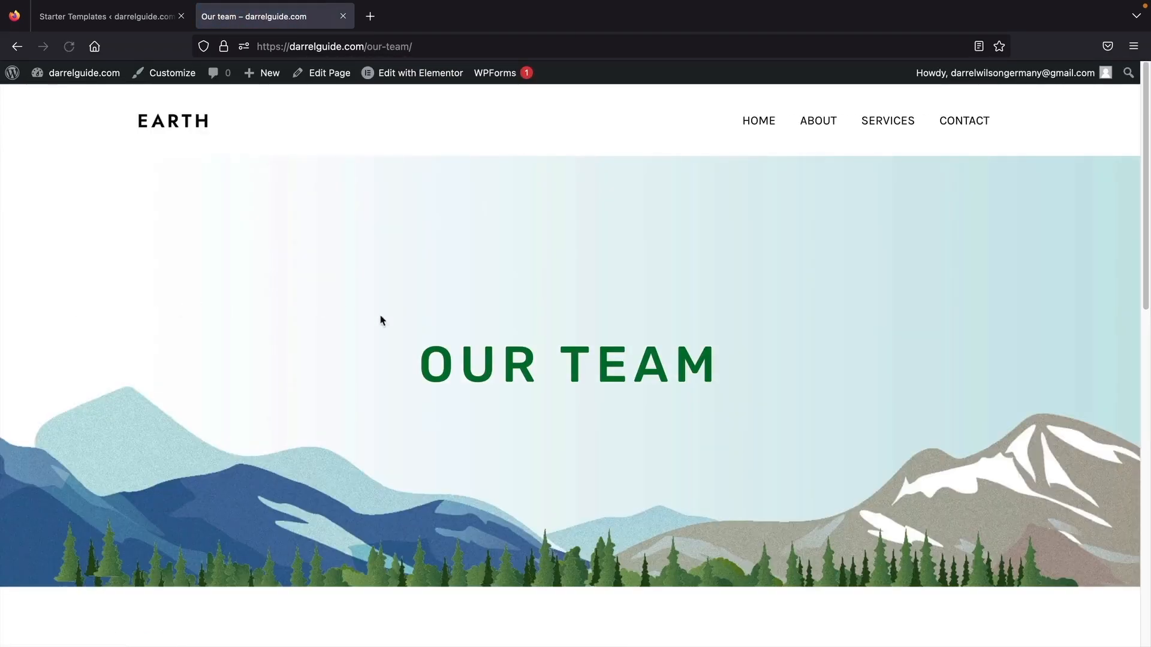
{"action": "scroll", "coordinate": [462, 333], "scroll_direction": "down", "scroll_amount": 6}
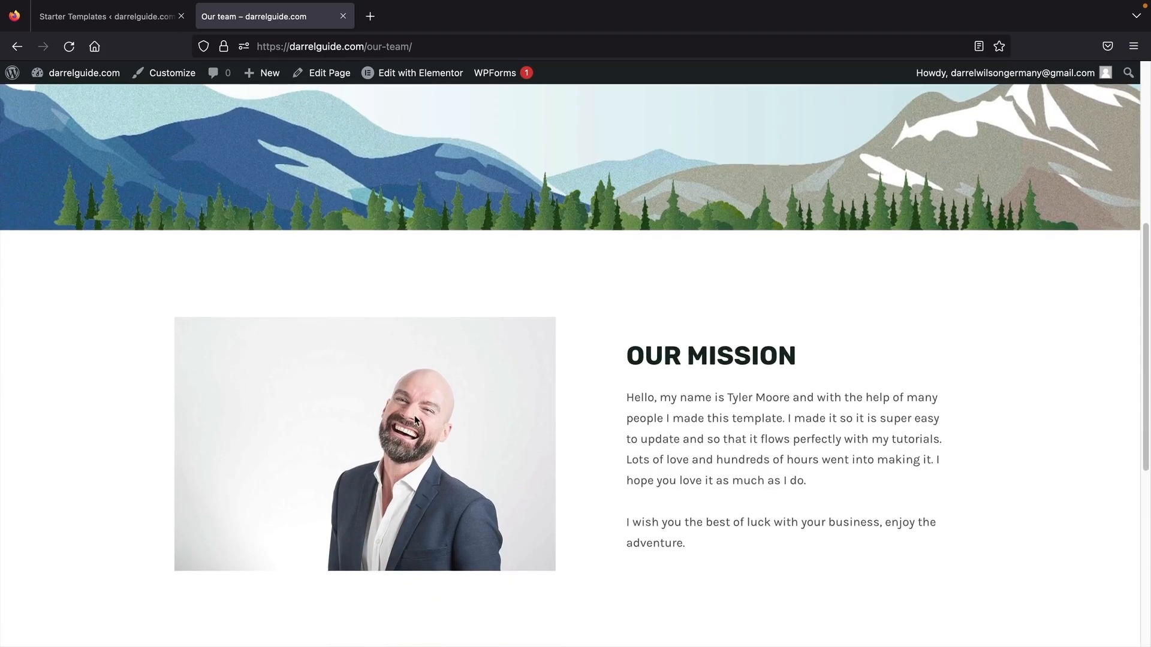
{"action": "scroll", "coordinate": [416, 420], "scroll_direction": "up", "scroll_amount": 6}
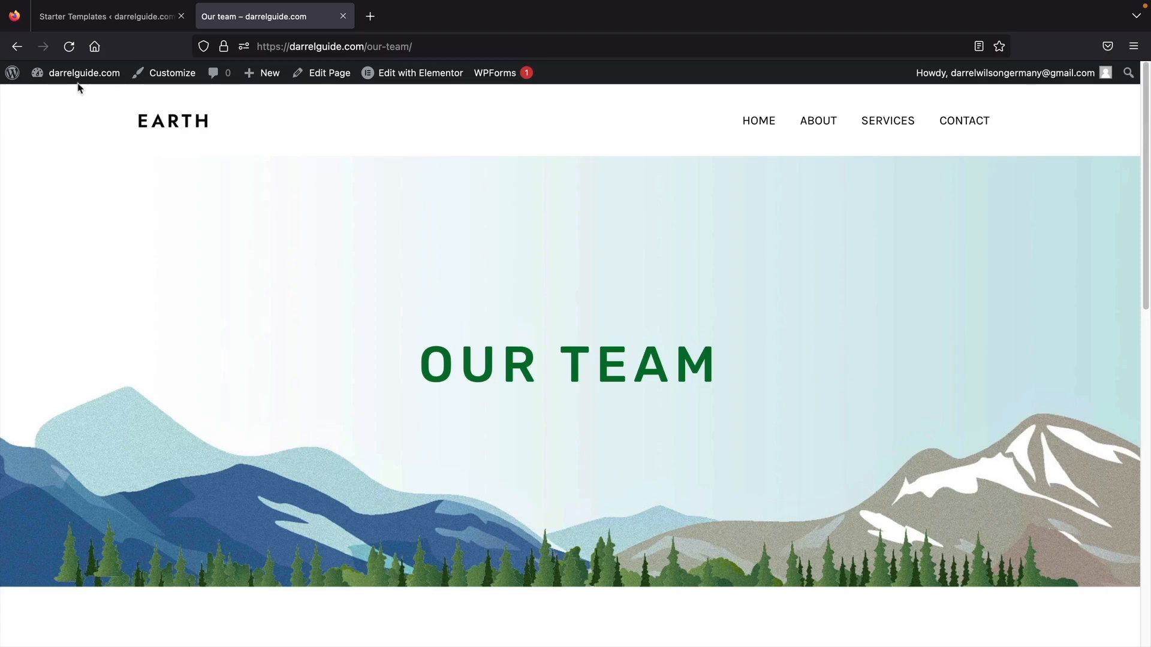
- Add the Our team page to Main Menu between About and Services and save the menu
{"action": "mouse_move", "coordinate": [81, 73]}
{"action": "left_click", "coordinate": [72, 98]}
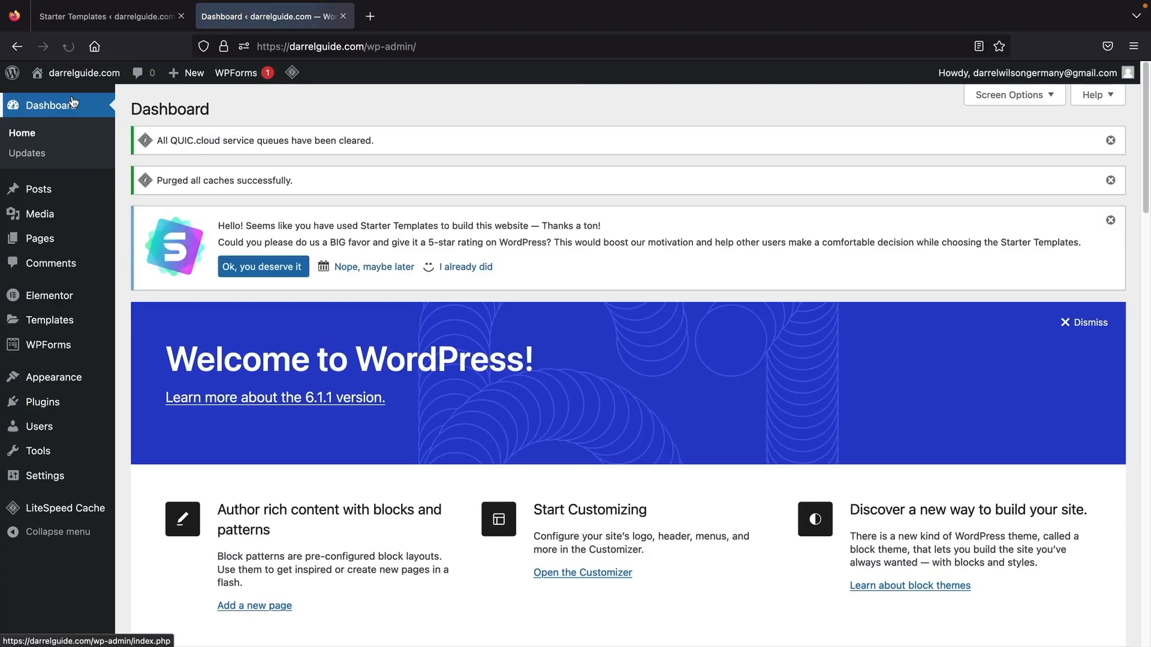
{"action": "mouse_move", "coordinate": [59, 382]}
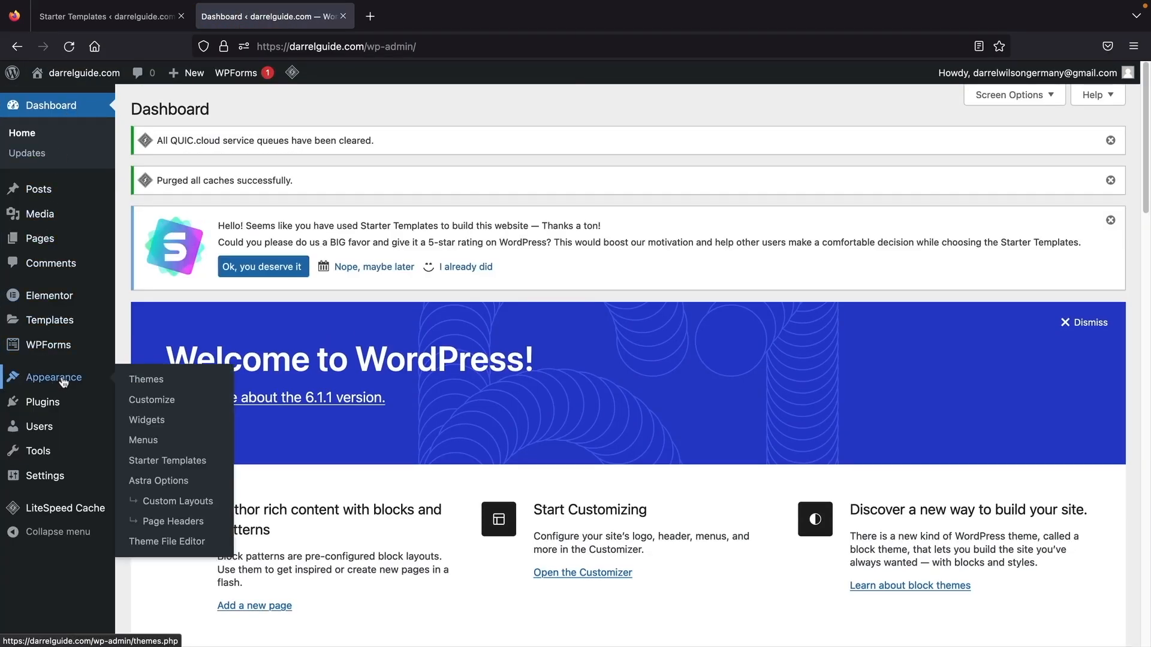
{"action": "left_click", "coordinate": [144, 440]}
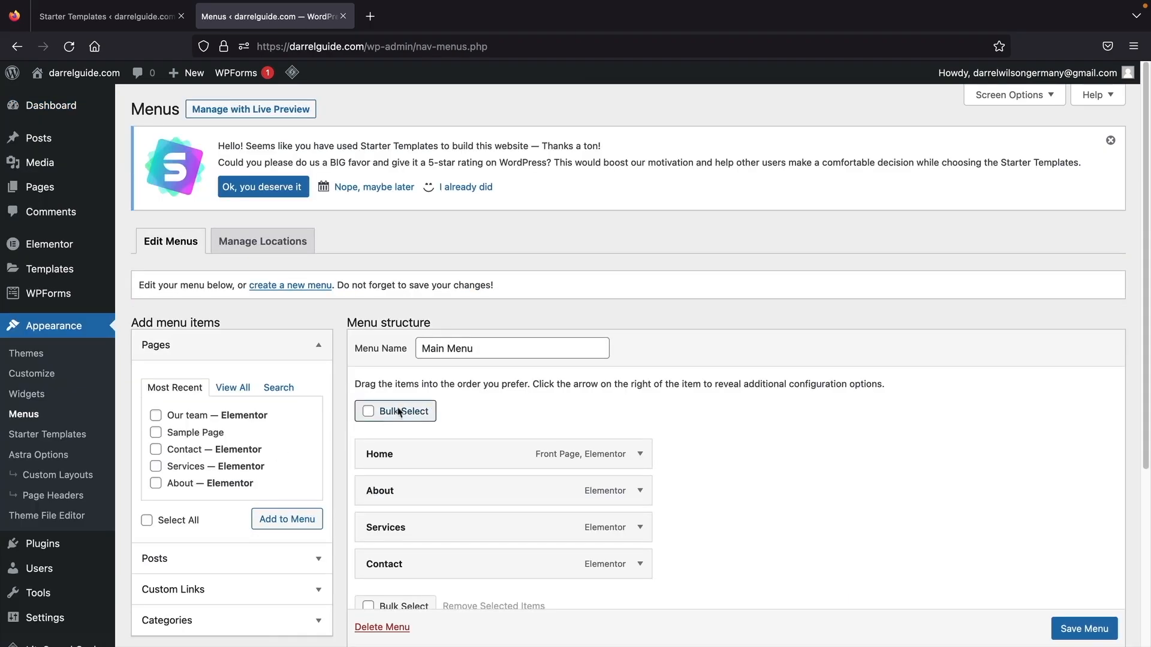
{"action": "scroll", "coordinate": [462, 479], "scroll_direction": "down", "scroll_amount": 2}
{"action": "left_click", "coordinate": [241, 332]}
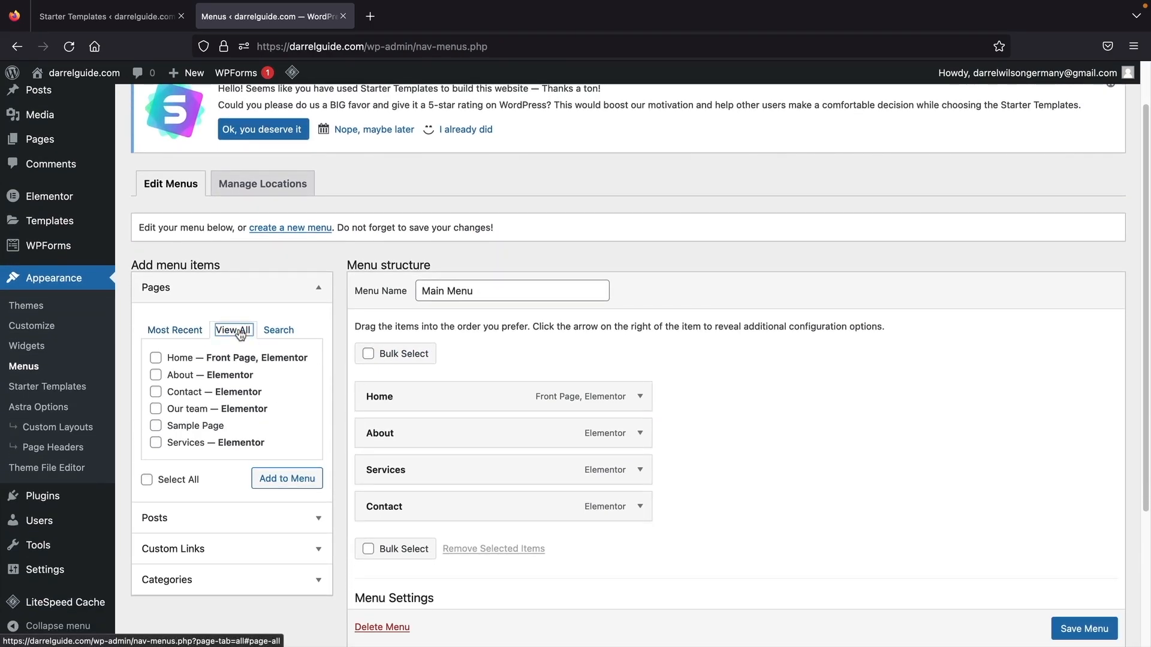
{"action": "left_click", "coordinate": [155, 410]}
{"action": "left_click", "coordinate": [284, 478]}
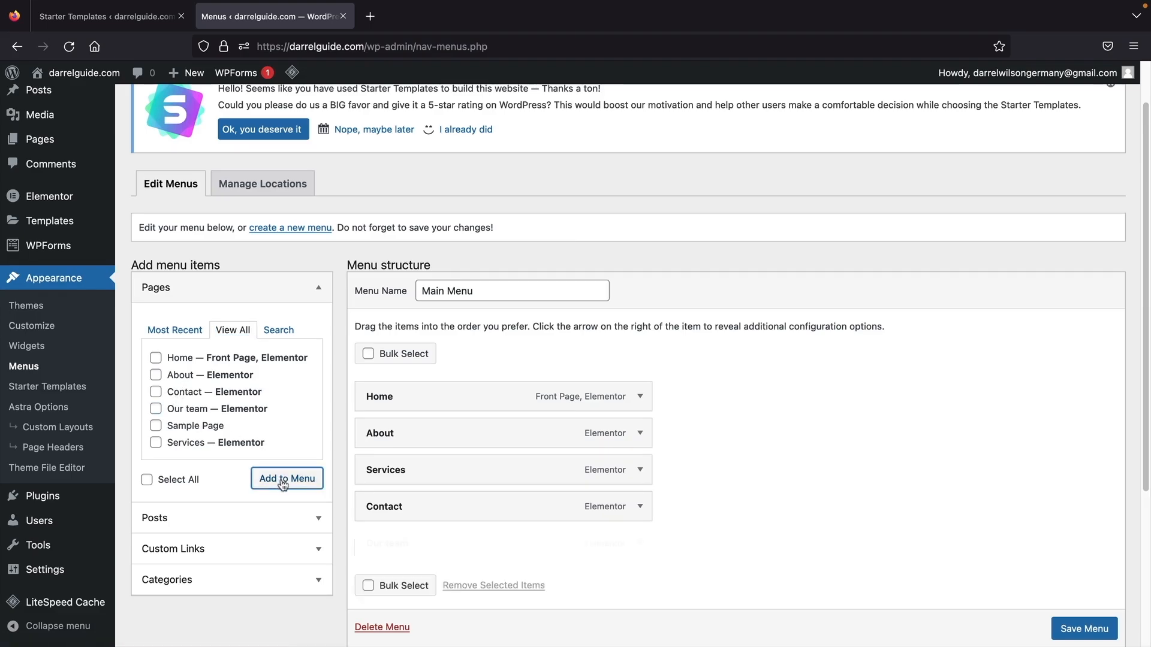
{"action": "left_click_drag", "start_coordinate": [438, 547], "coordinate": [437, 471]}
{"action": "left_click", "coordinate": [1073, 631]}
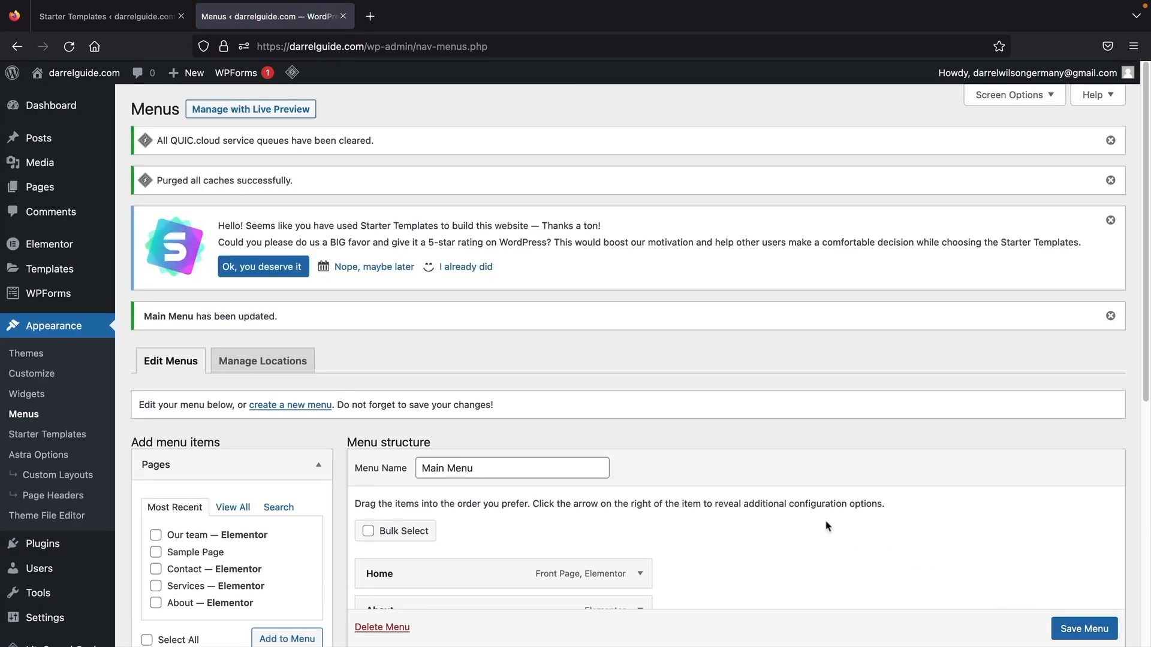
- Visit the live site and open the Our Team page from its navigation
{"action": "mouse_move", "coordinate": [60, 74]}
{"action": "left_click", "coordinate": [52, 99]}
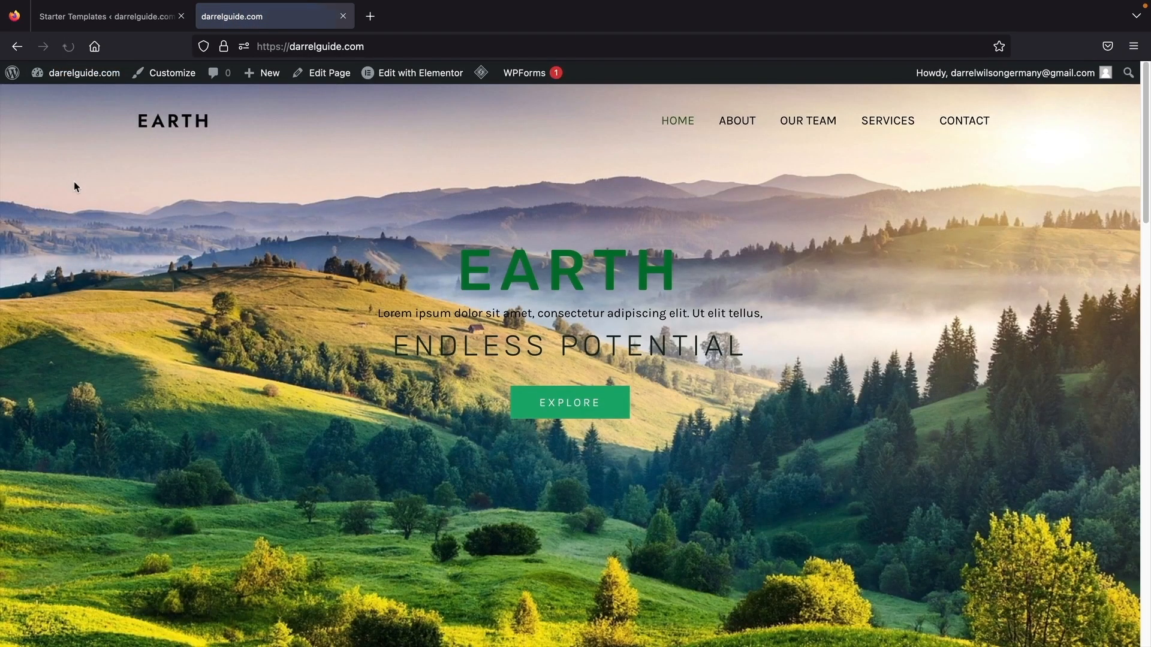
{"action": "left_click", "coordinate": [795, 122]}
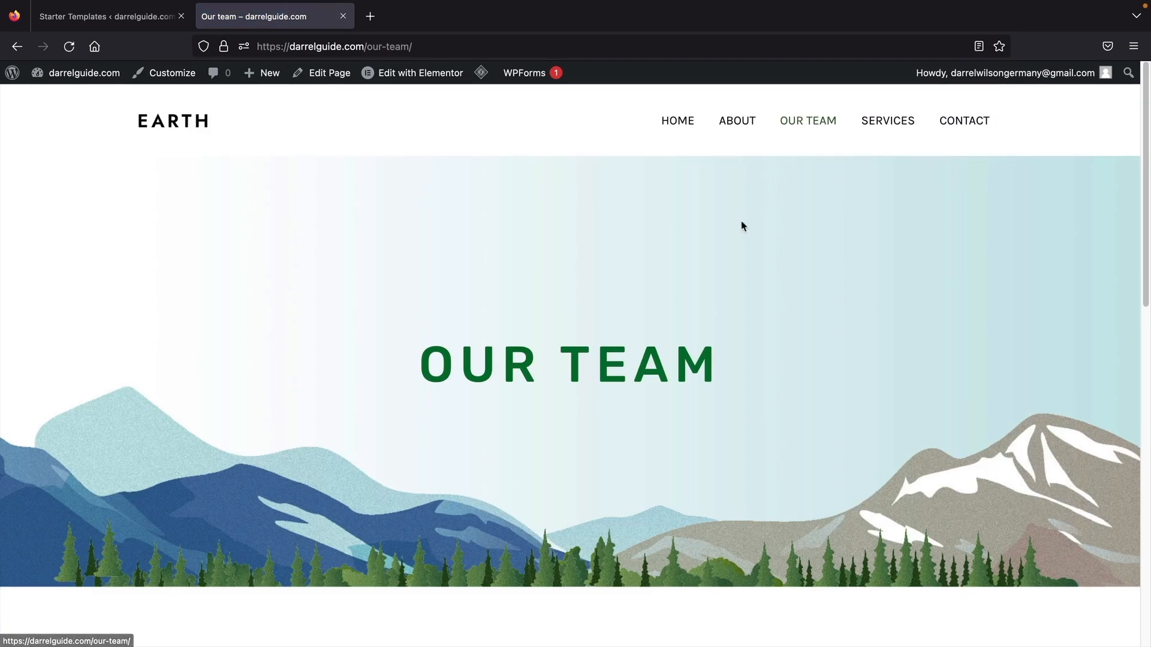
{"action": "scroll", "coordinate": [647, 279], "scroll_direction": "down", "scroll_amount": 4}
{"action": "scroll", "coordinate": [646, 278], "scroll_direction": "down", "scroll_amount": 3}
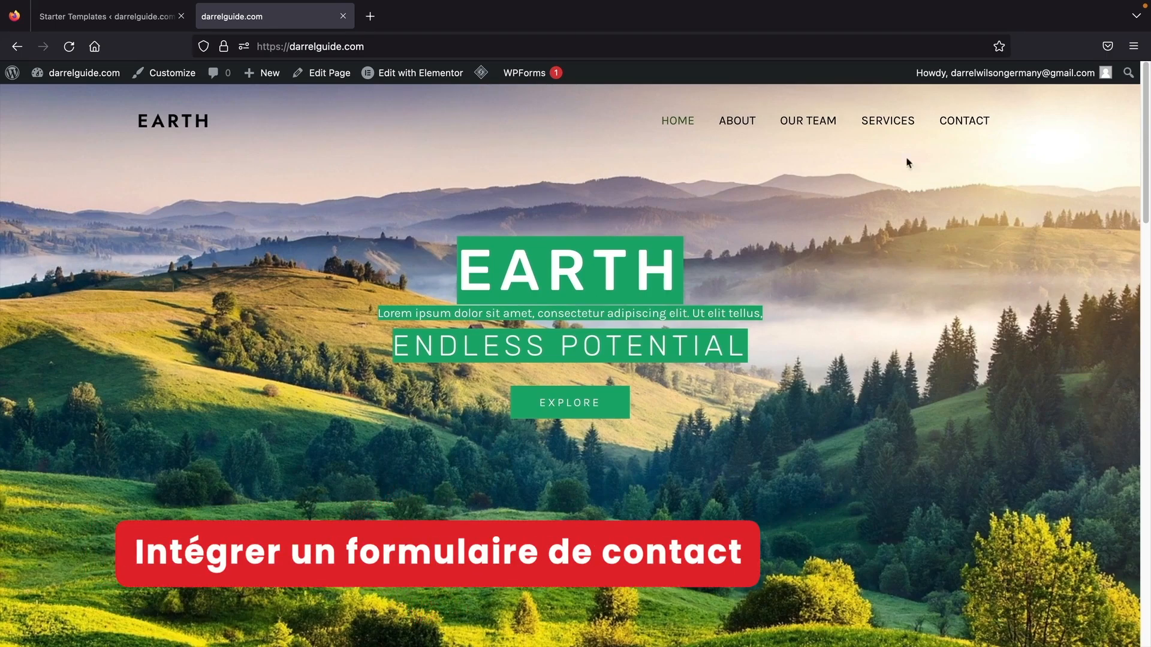
- Check the live Contact page, then go to the WPForms forms list
{"action": "left_click", "coordinate": [972, 121]}
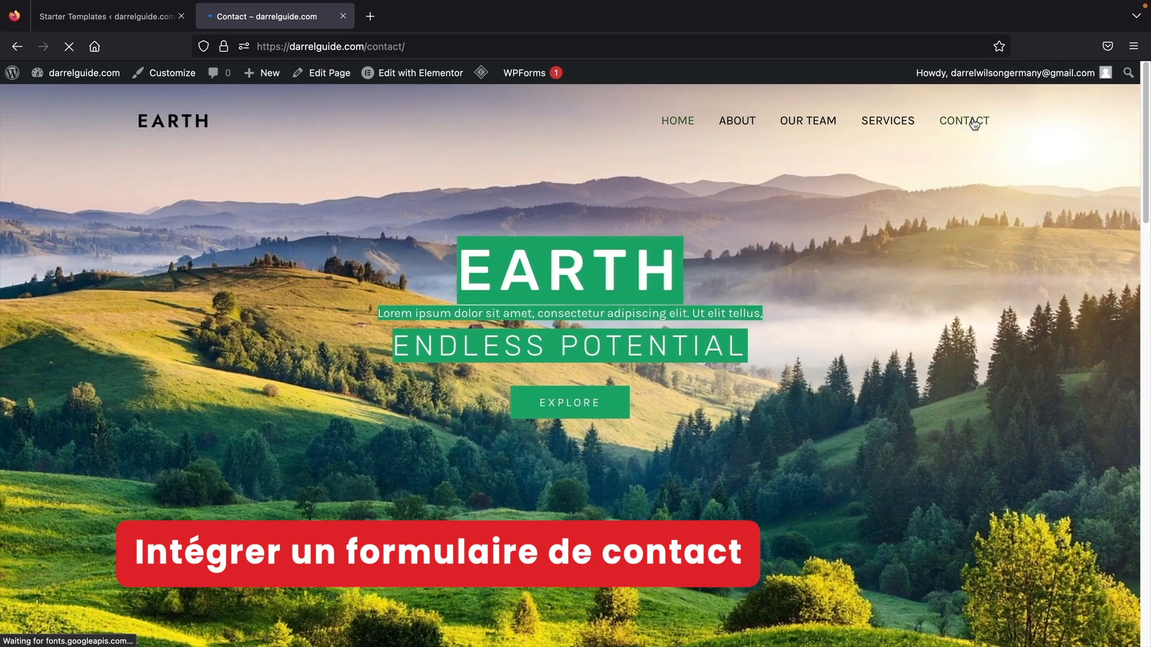
{"action": "scroll", "coordinate": [617, 256], "scroll_direction": "down", "scroll_amount": 7}
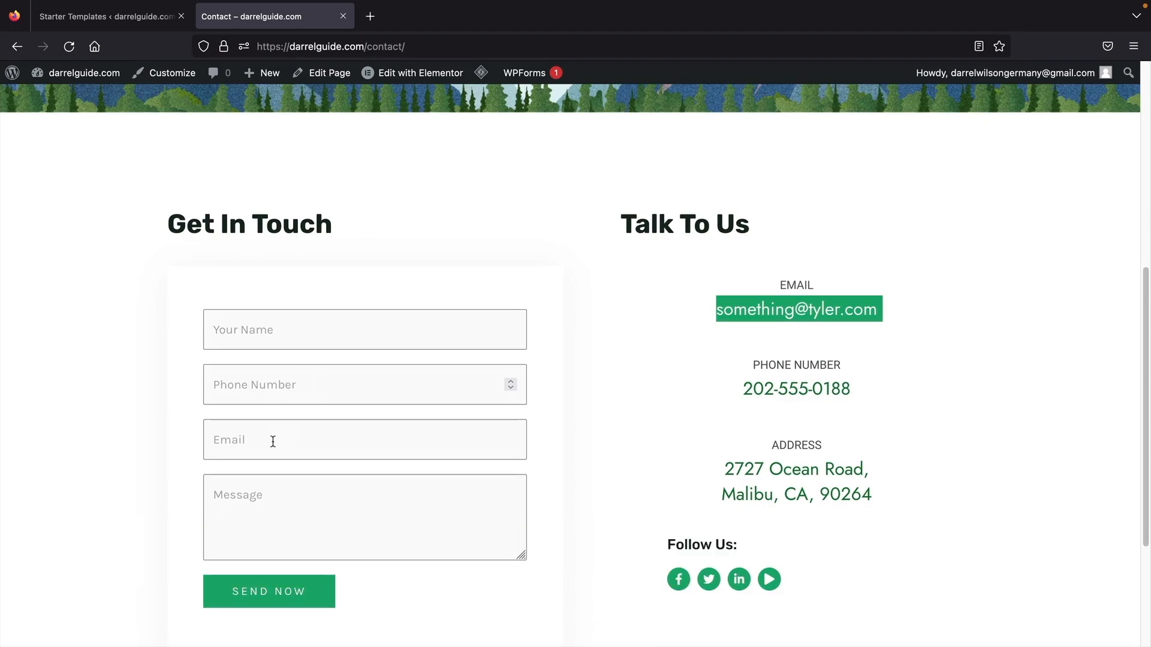
{"action": "mouse_move", "coordinate": [106, 84]}
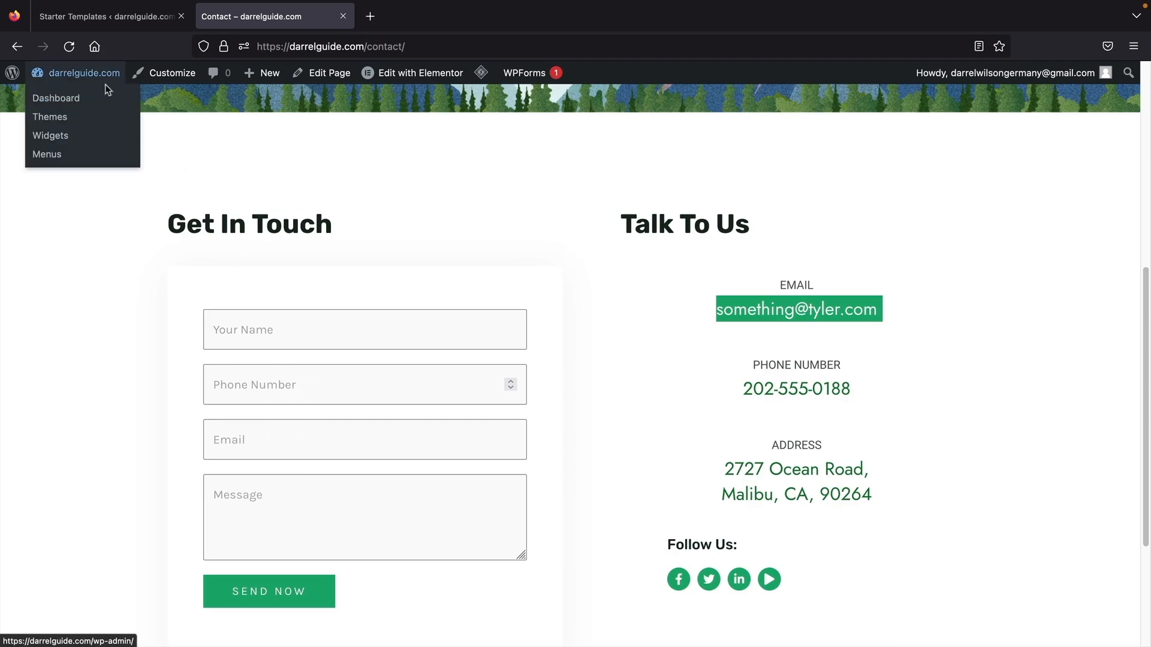
{"action": "left_click", "coordinate": [97, 106]}
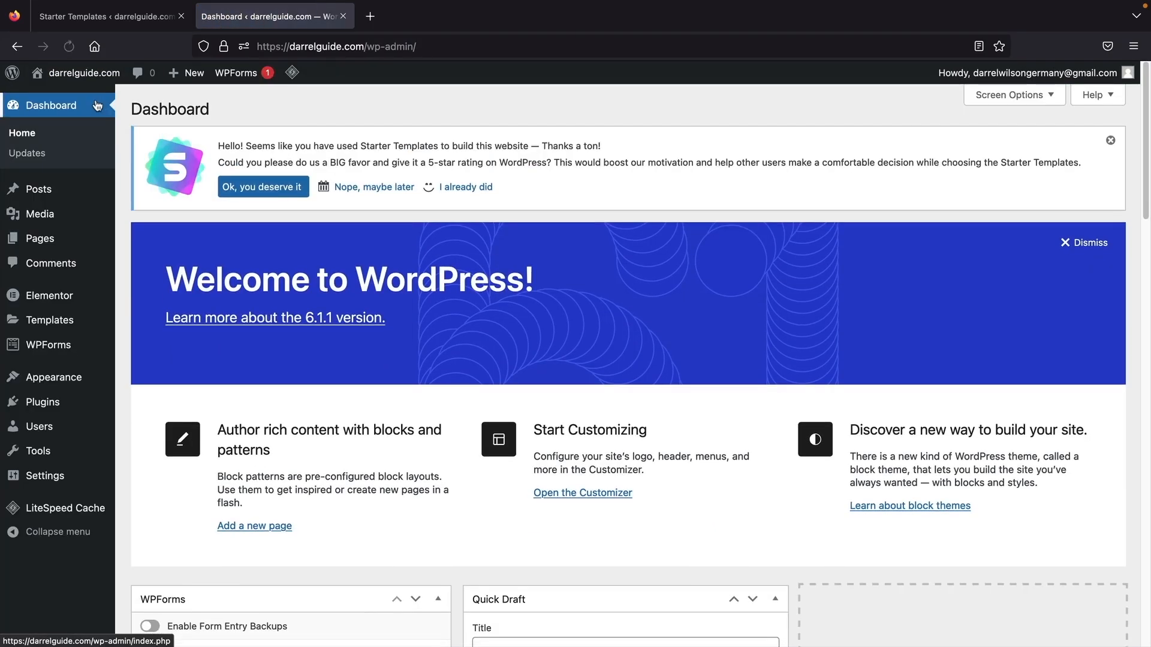
{"action": "mouse_move", "coordinate": [53, 354]}
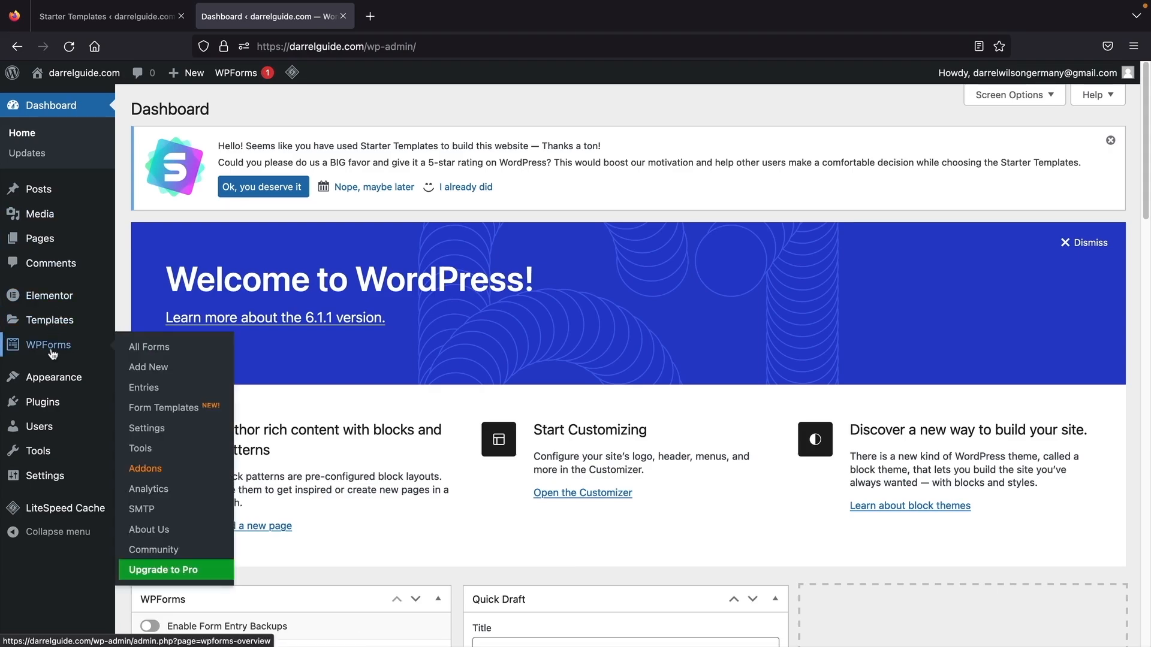
{"action": "left_click", "coordinate": [146, 352]}
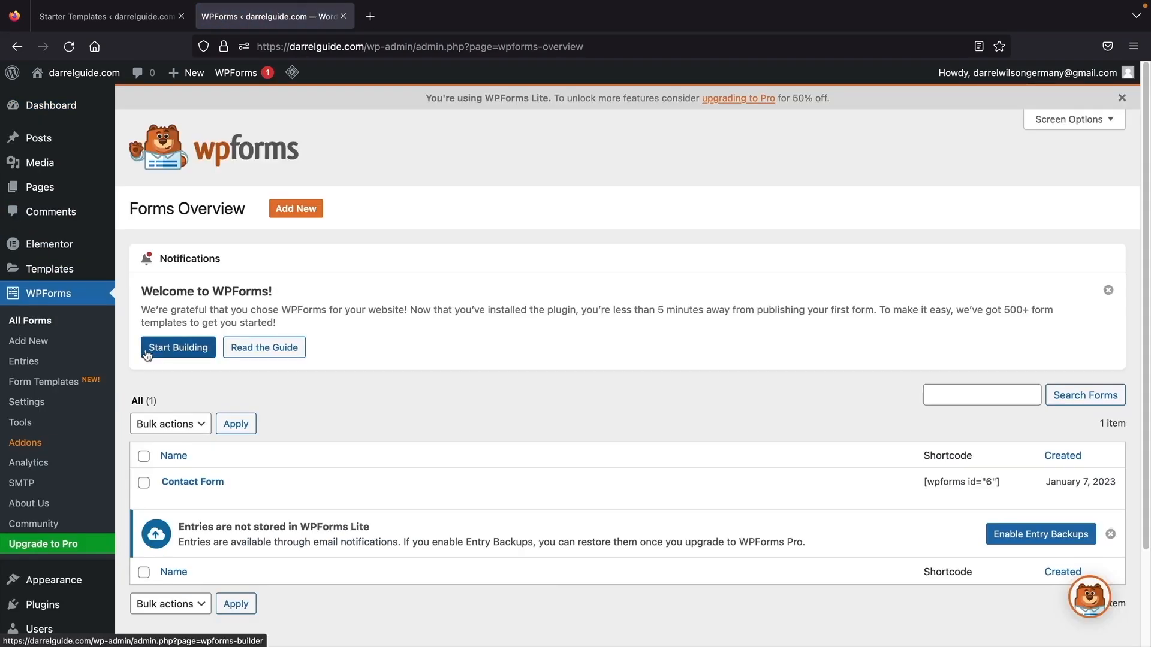
- Add a Paragraph Text field below Your Name in the Contact Form and save it
{"action": "left_click", "coordinate": [184, 483]}
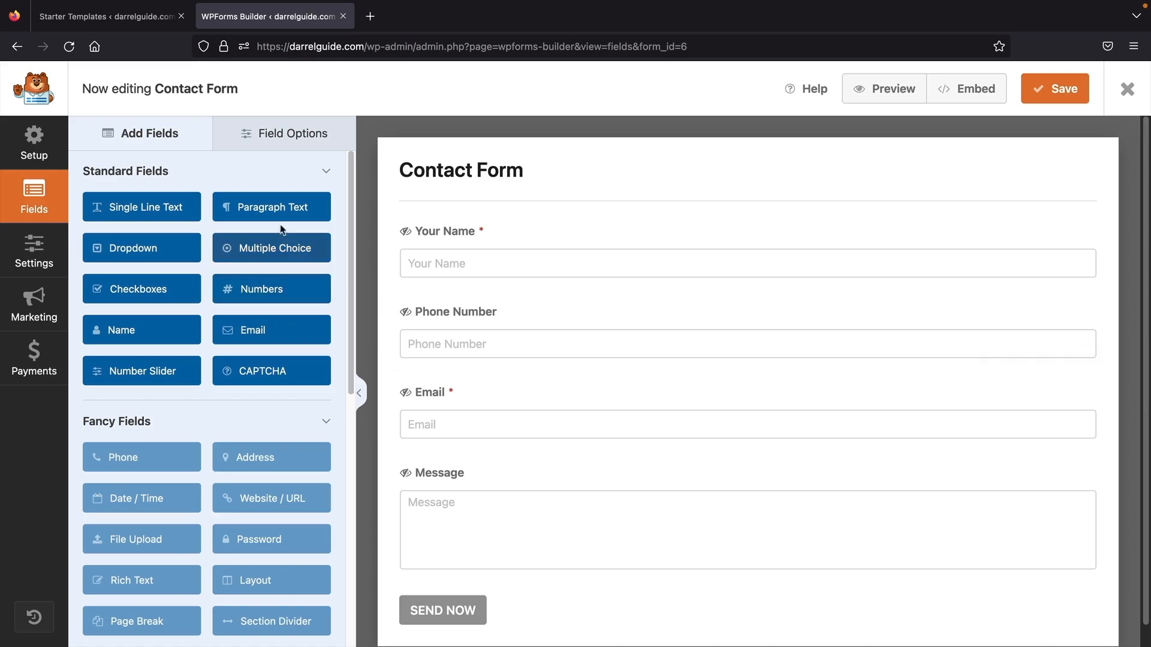
{"action": "left_click_drag", "start_coordinate": [282, 238], "coordinate": [494, 318]}
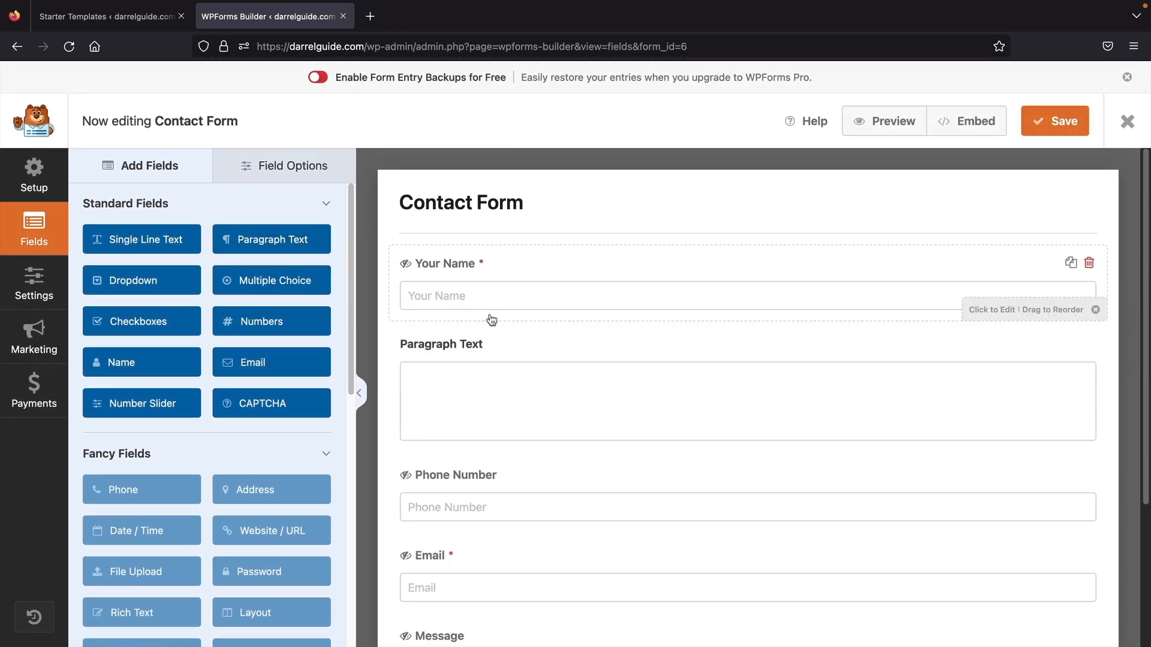
{"action": "left_click", "coordinate": [1053, 127]}
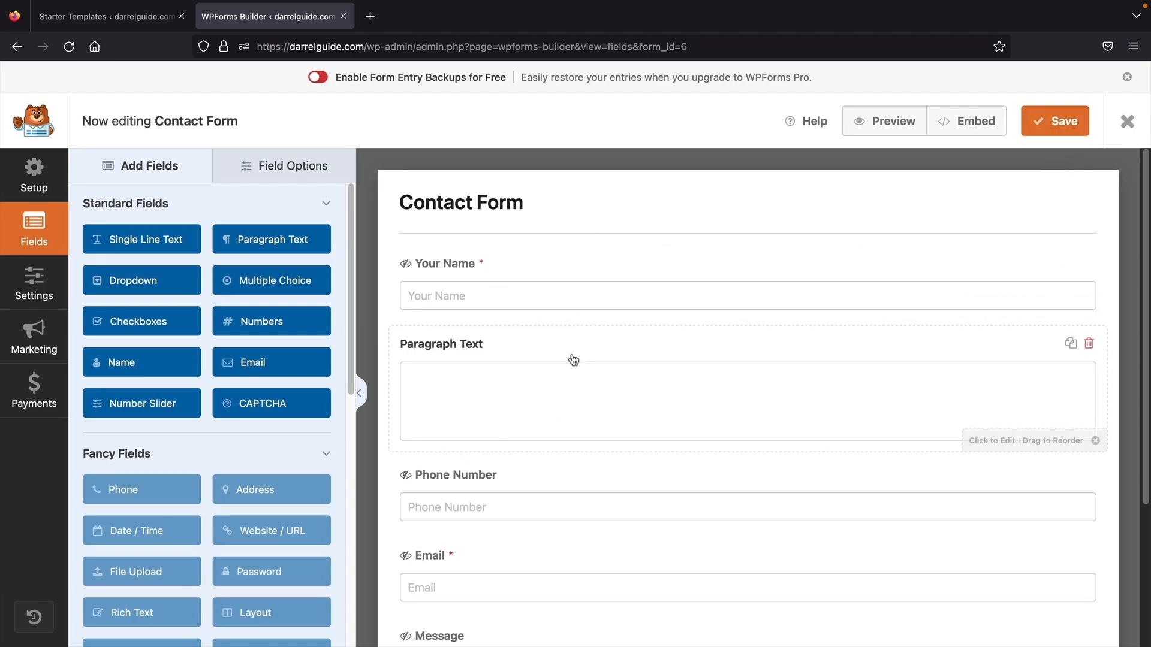
- Set the Contact Form notification's Send To address to the owner's Gmail address
{"action": "left_click", "coordinate": [30, 283]}
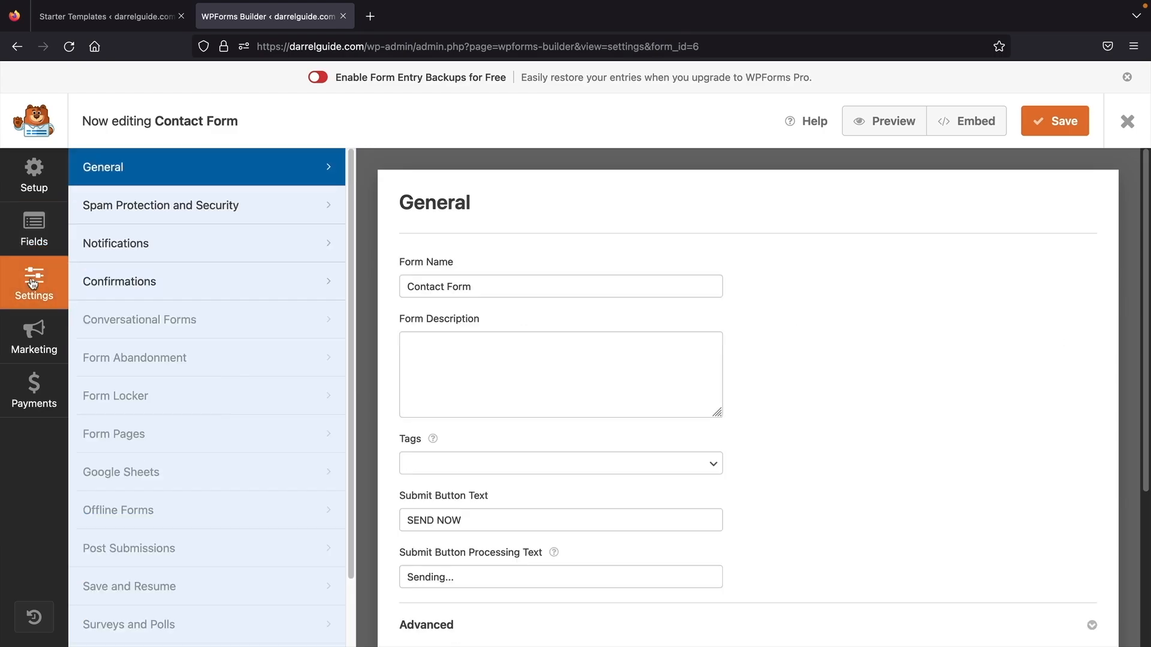
{"action": "left_click", "coordinate": [159, 249]}
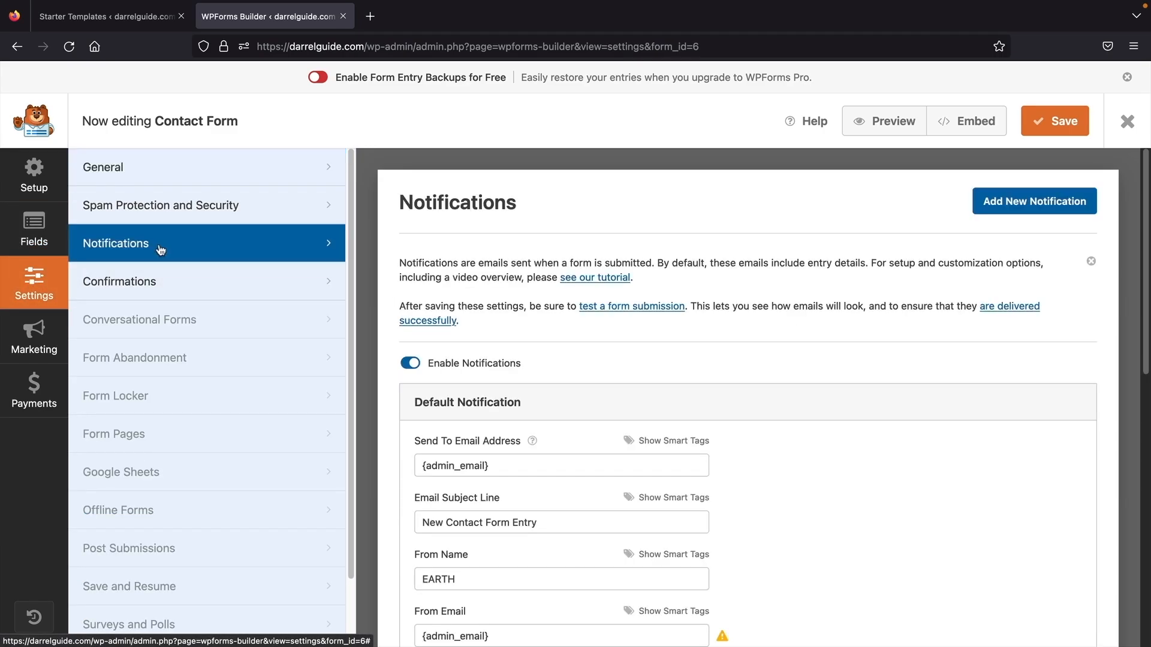
{"action": "scroll", "coordinate": [424, 335], "scroll_direction": "down", "scroll_amount": 3}
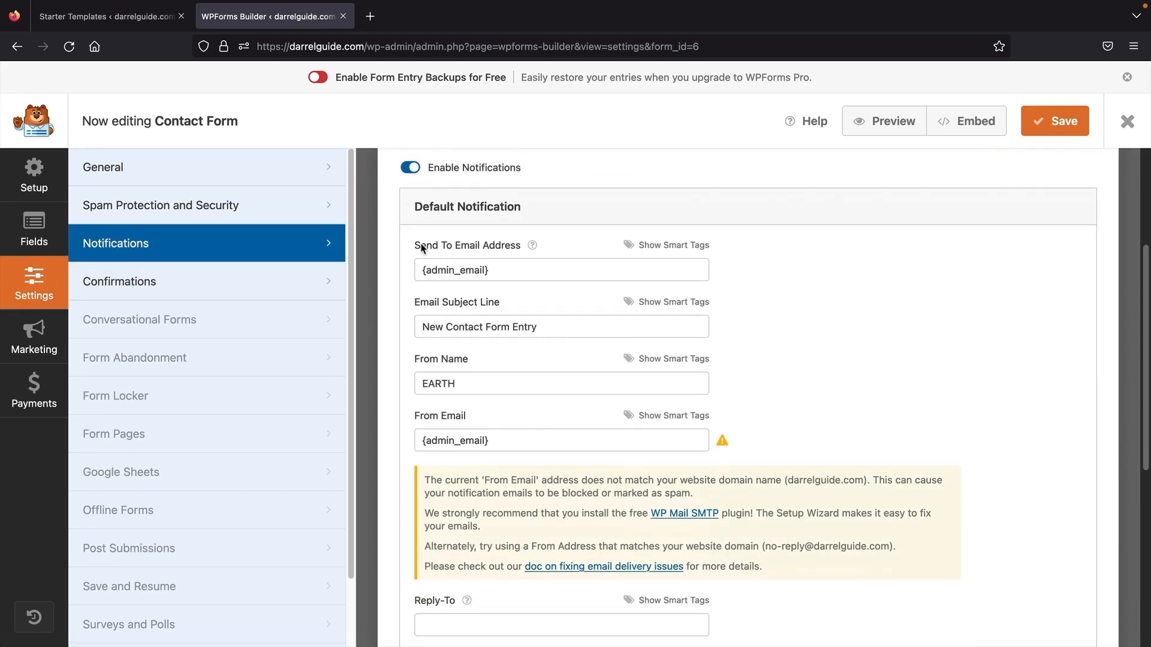
{"action": "triple_click", "coordinate": [512, 274]}
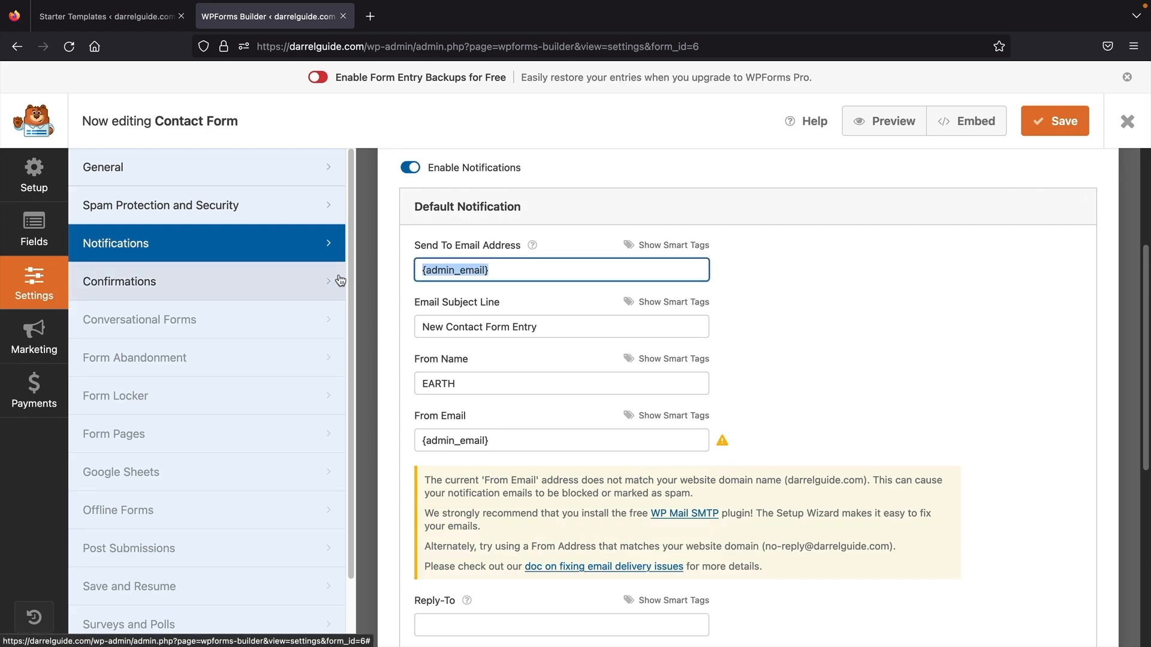
{"action": "key", "text": "Down"}
{"action": "key", "text": "Return"}
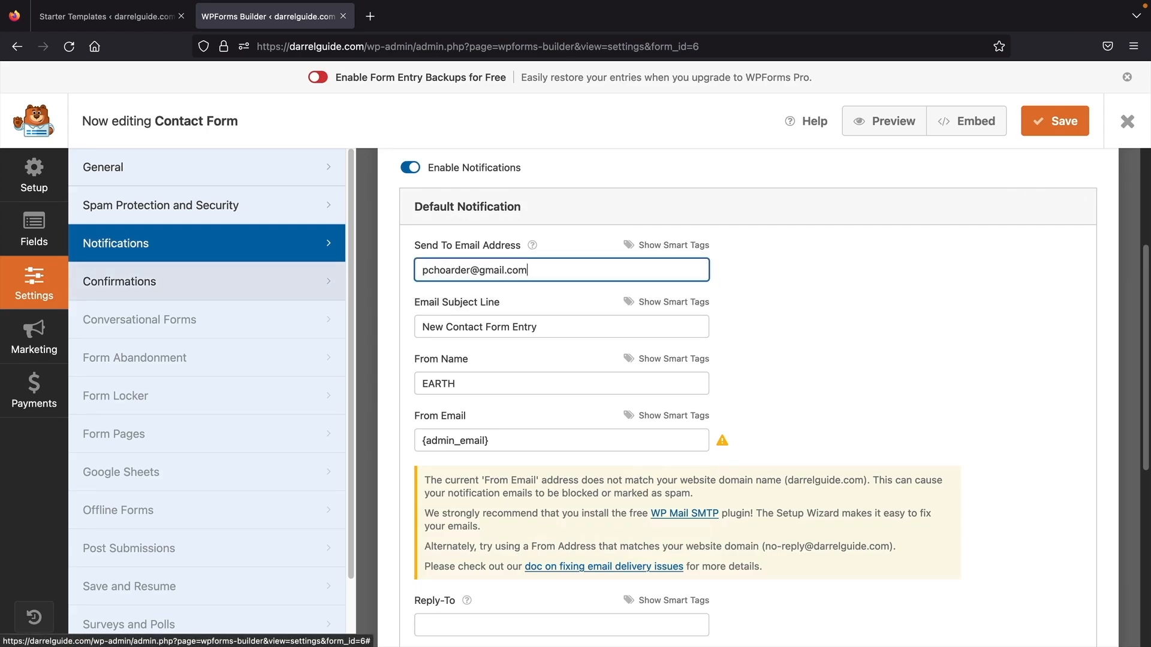
- Set From Email to the recommended darrelguide.com no-reply address, save, and close the builder
{"action": "left_click", "coordinate": [522, 441]}
{"action": "left_click_drag", "start_coordinate": [765, 547], "coordinate": [885, 550]}
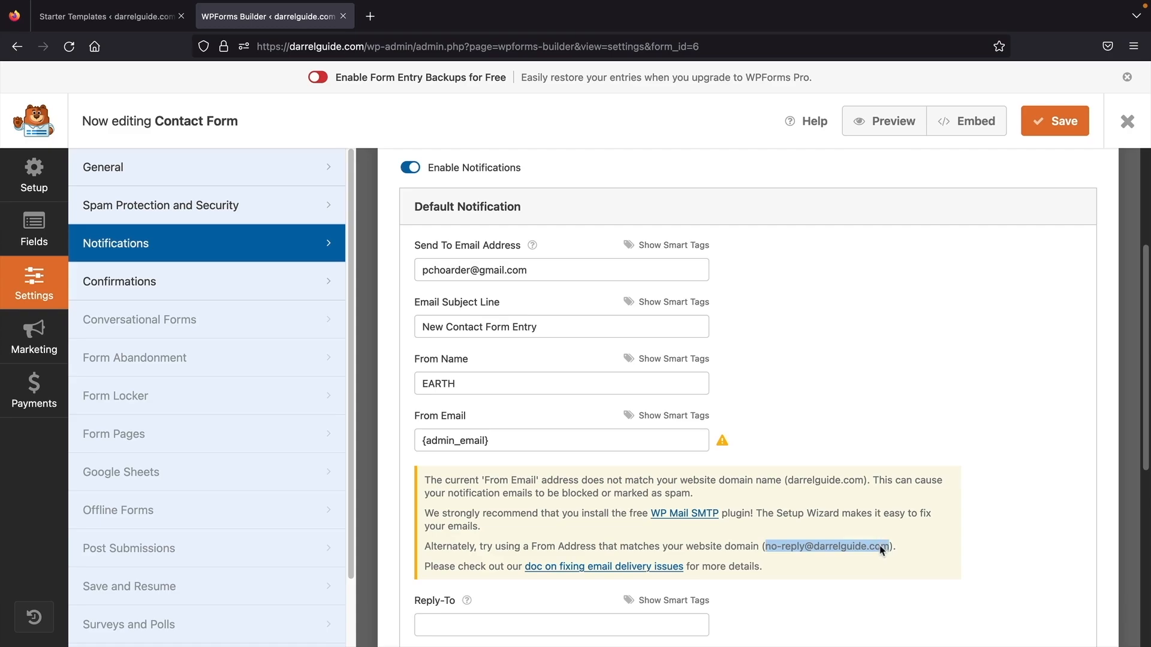
{"action": "right_click", "coordinate": [881, 550]}
{"action": "left_click", "coordinate": [899, 488]}
{"action": "triple_click", "coordinate": [526, 441]}
{"action": "key", "text": "ctrl+v"}
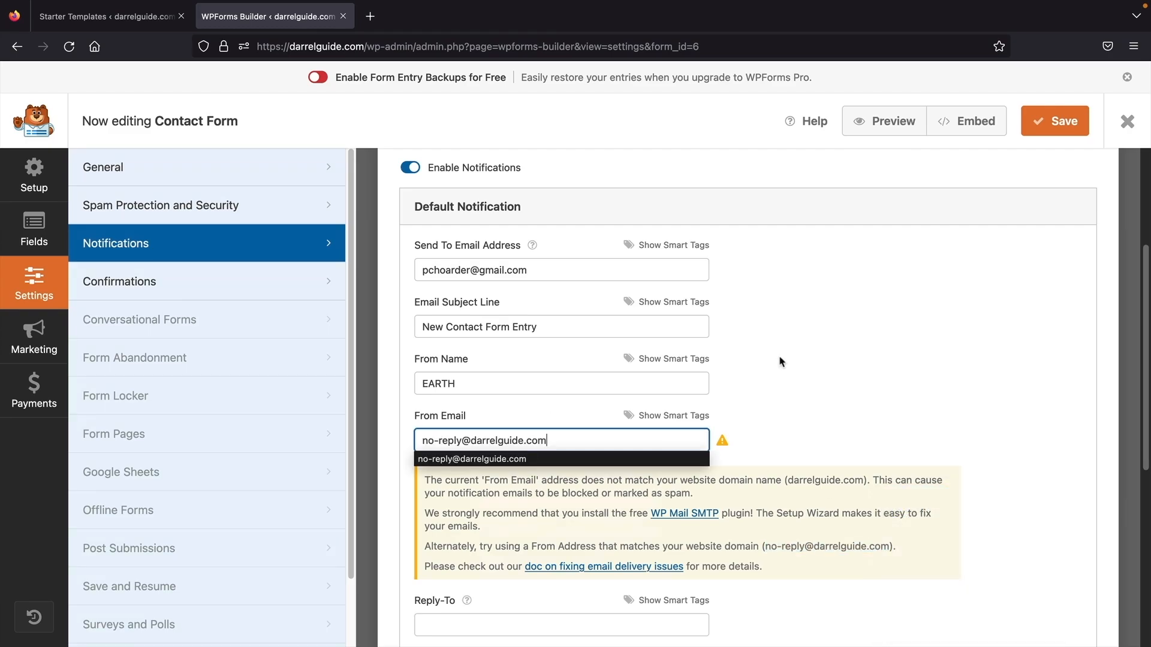
{"action": "left_click", "coordinate": [781, 362]}
{"action": "left_click", "coordinate": [1055, 121]}
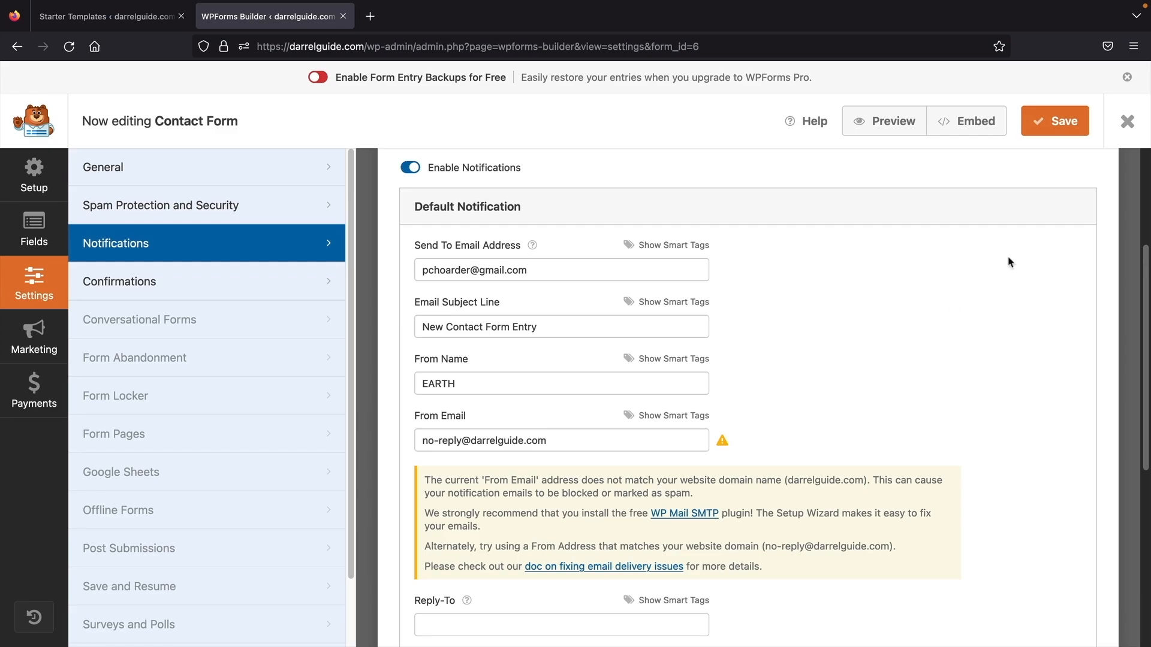
{"action": "left_click", "coordinate": [1126, 122]}
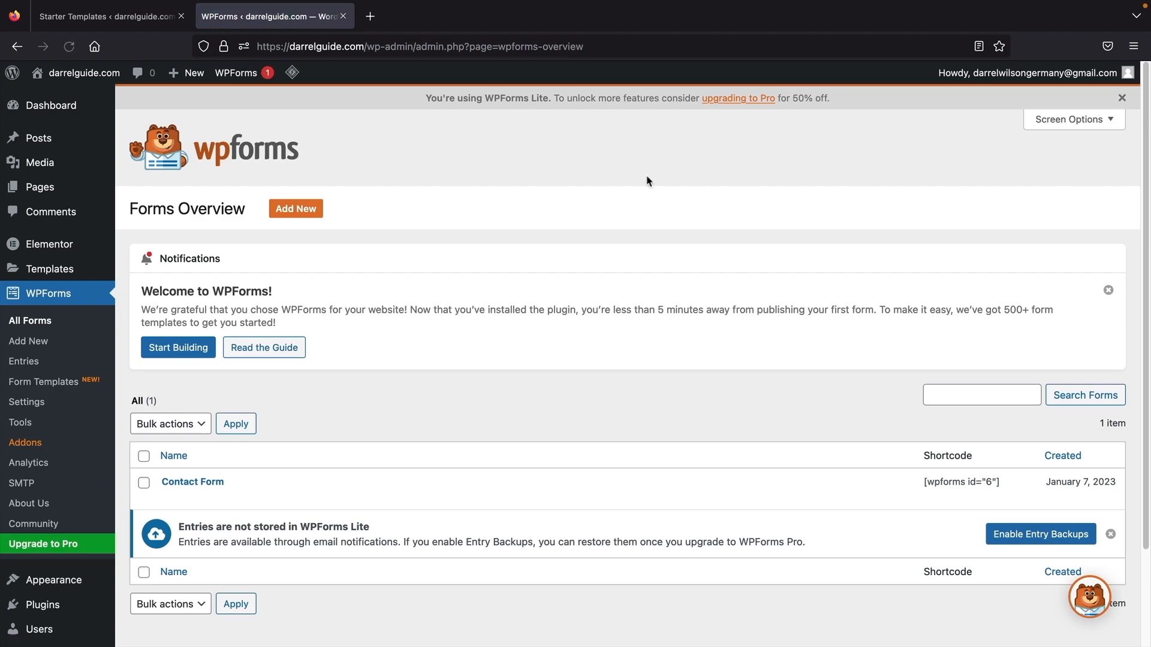
- Fill in the name and other fields of the live Contact page form and send a test message
{"action": "left_click", "coordinate": [83, 100]}
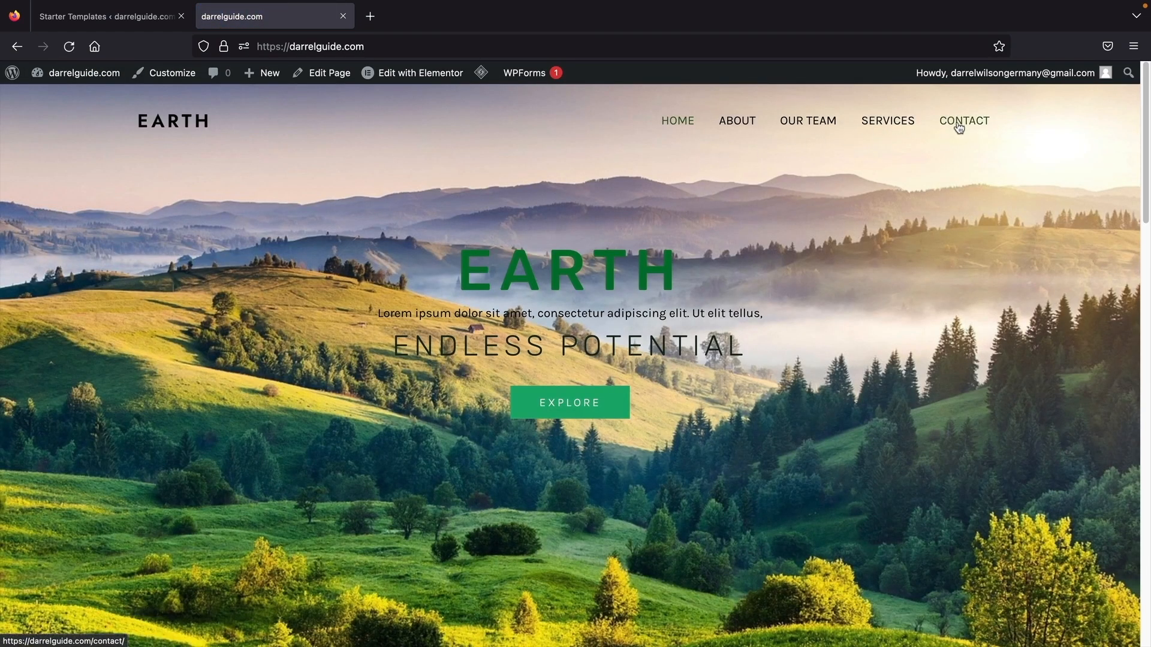
{"action": "left_click", "coordinate": [955, 122]}
{"action": "scroll", "coordinate": [411, 314], "scroll_direction": "down", "scroll_amount": 7}
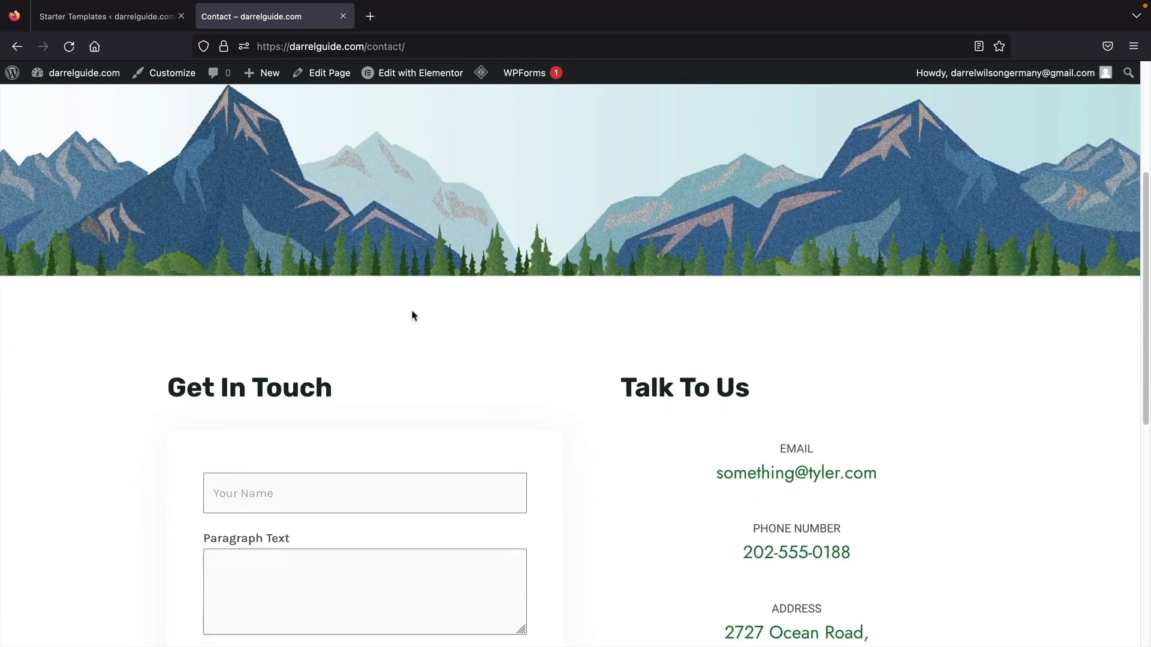
{"action": "left_click", "coordinate": [244, 322]}
{"action": "type", "text": "darrel wilson"}
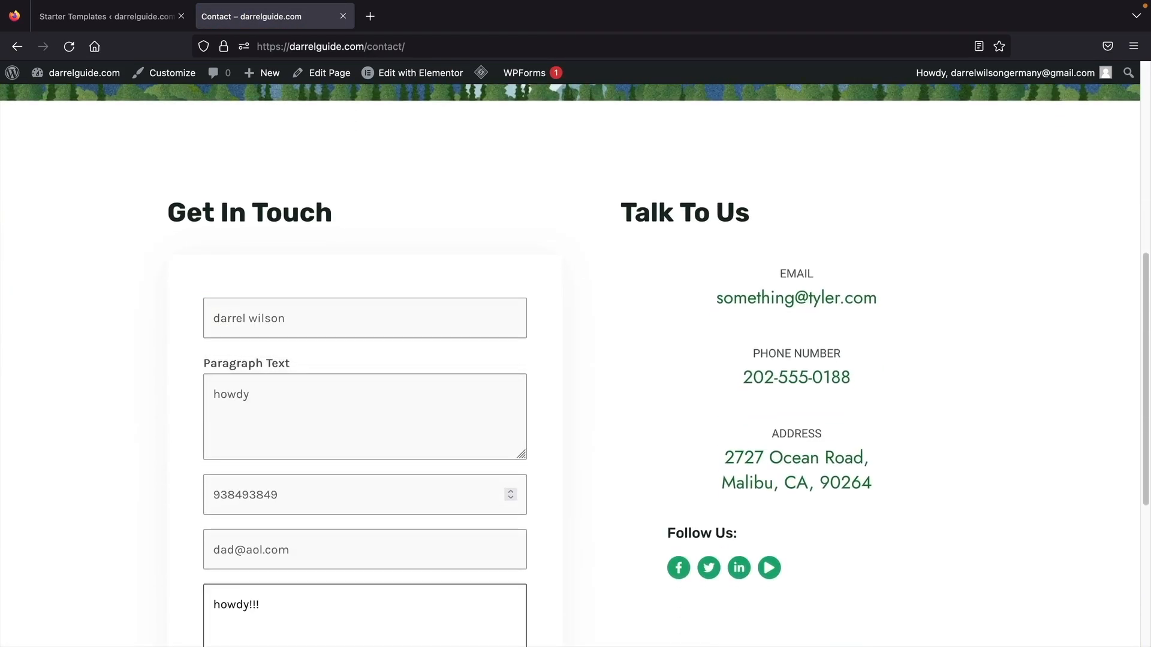
{"action": "scroll", "coordinate": [354, 324], "scroll_direction": "down", "scroll_amount": 4}
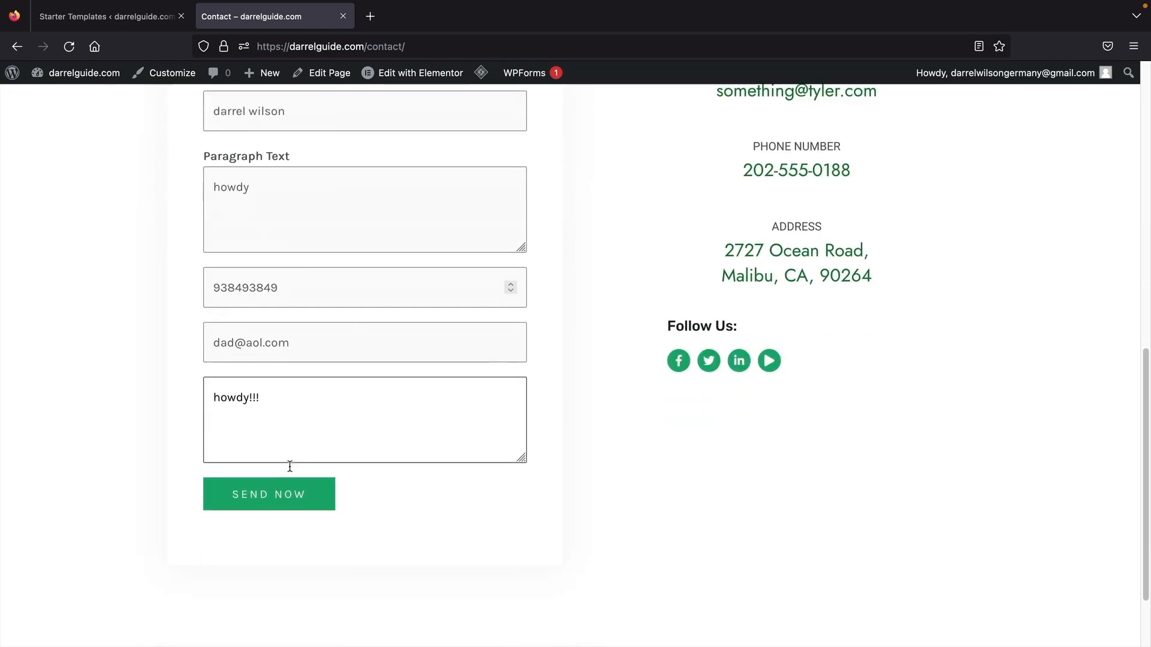
{"action": "left_click", "coordinate": [274, 498]}
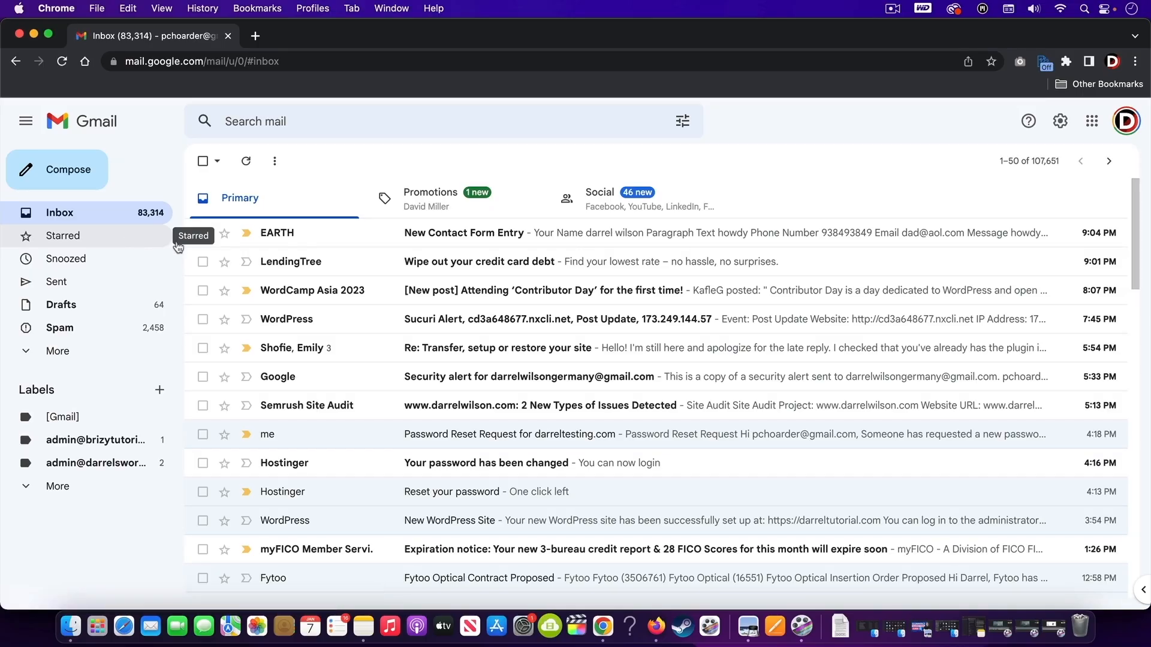
- Open the New Contact Form Entry email and review the submitted name, phone, email and howdy message
{"action": "left_click", "coordinate": [602, 236]}
{"action": "scroll", "coordinate": [619, 319], "scroll_direction": "down", "scroll_amount": 3}
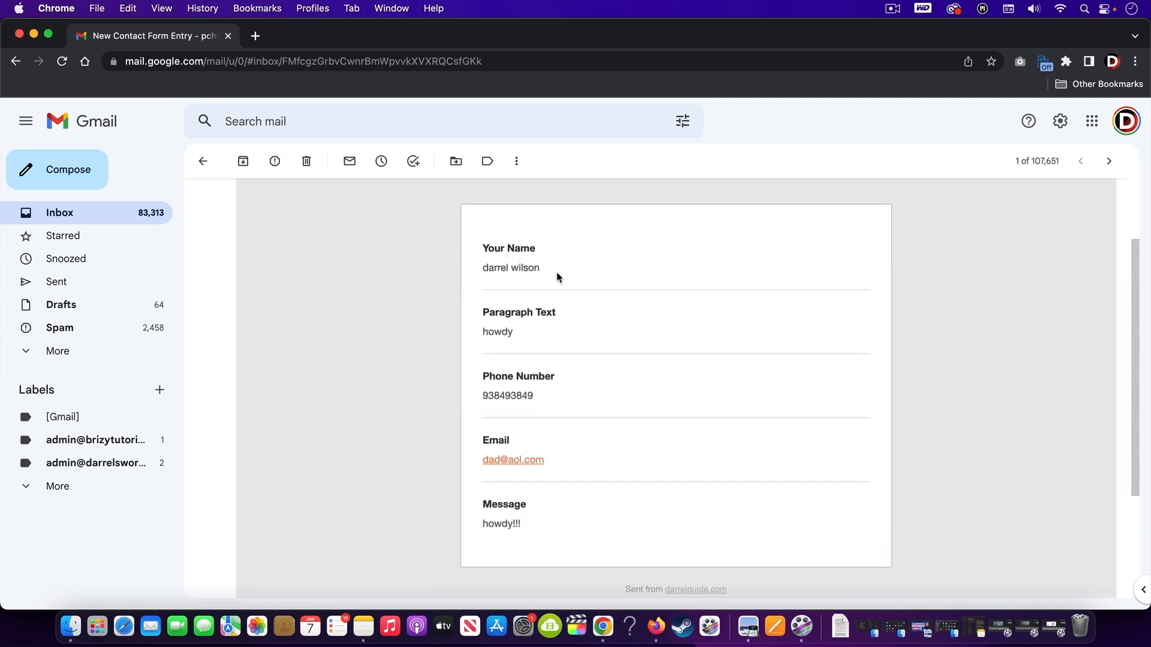
{"action": "left_click_drag", "start_coordinate": [559, 276], "coordinate": [492, 270]}
{"action": "double_click", "coordinate": [501, 332]}
{"action": "scroll", "coordinate": [498, 419], "scroll_direction": "up", "scroll_amount": 3}
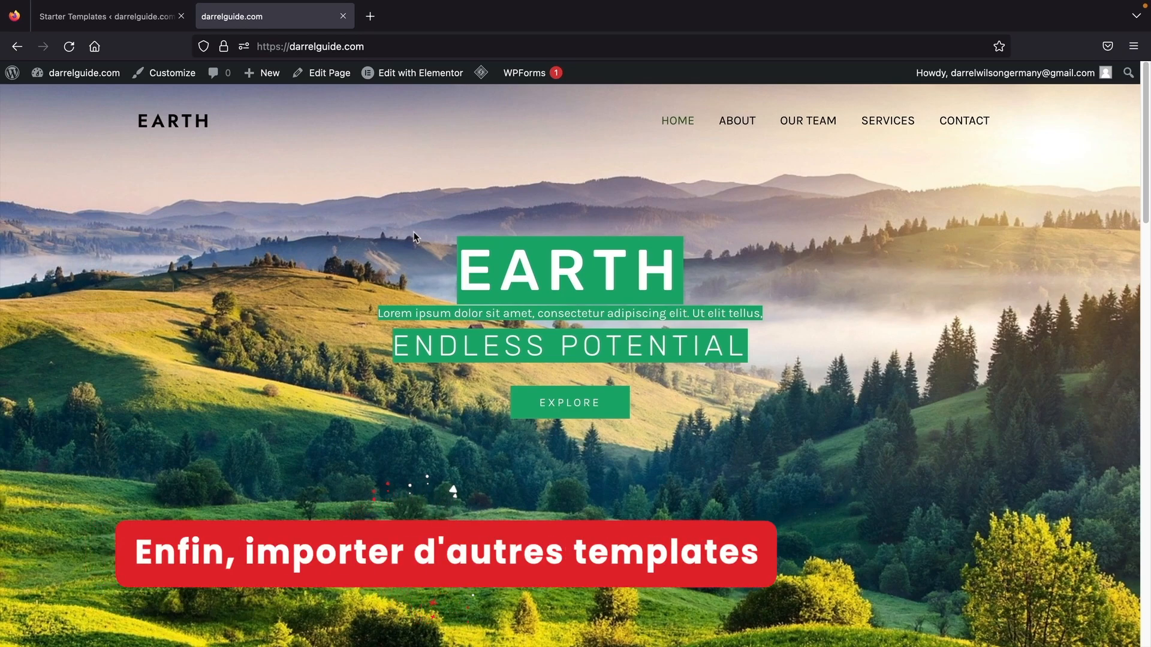
- Open the Starter Templates library from Astra Options and filter it to Local Business
{"action": "mouse_move", "coordinate": [84, 75]}
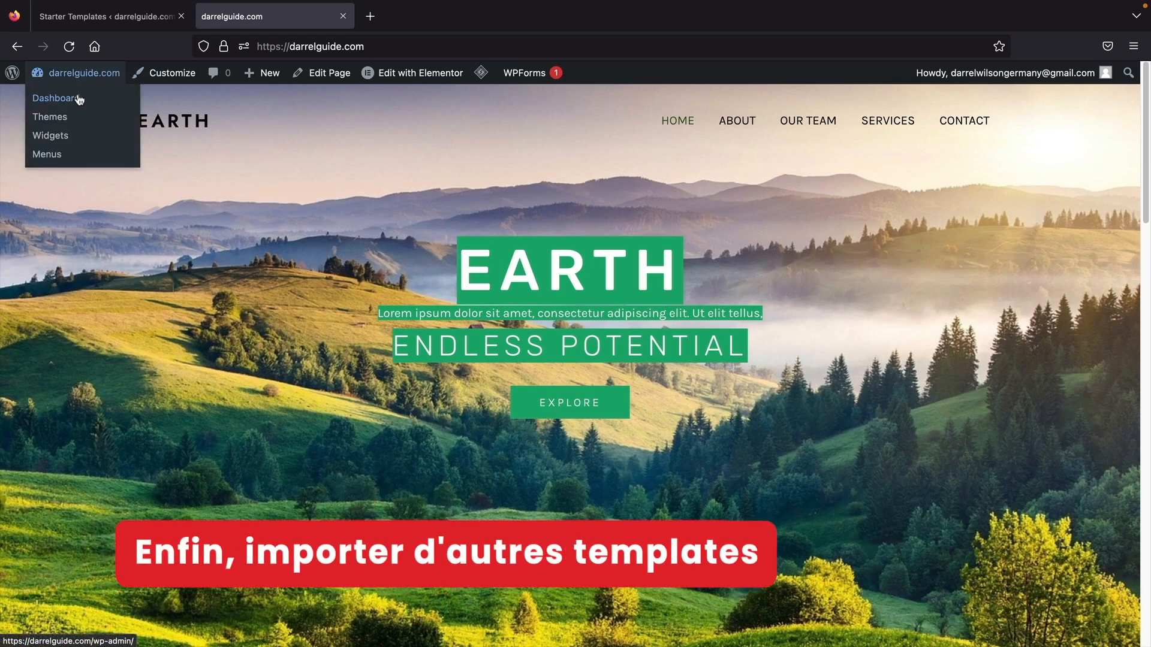
{"action": "left_click", "coordinate": [78, 96]}
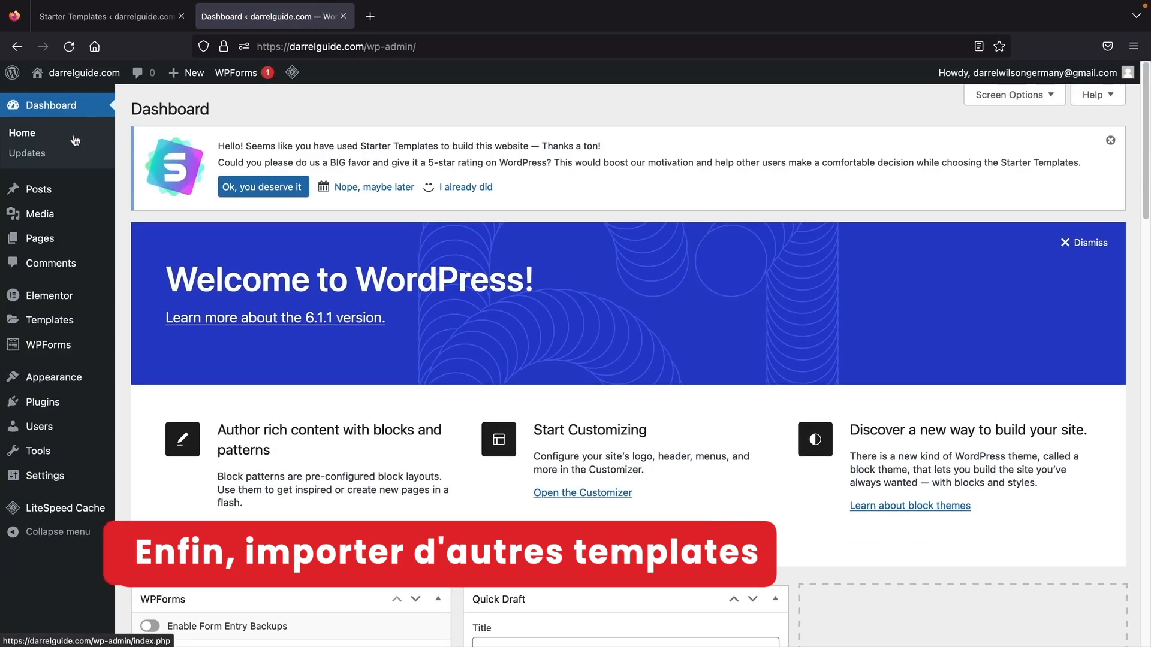
{"action": "mouse_move", "coordinate": [78, 384]}
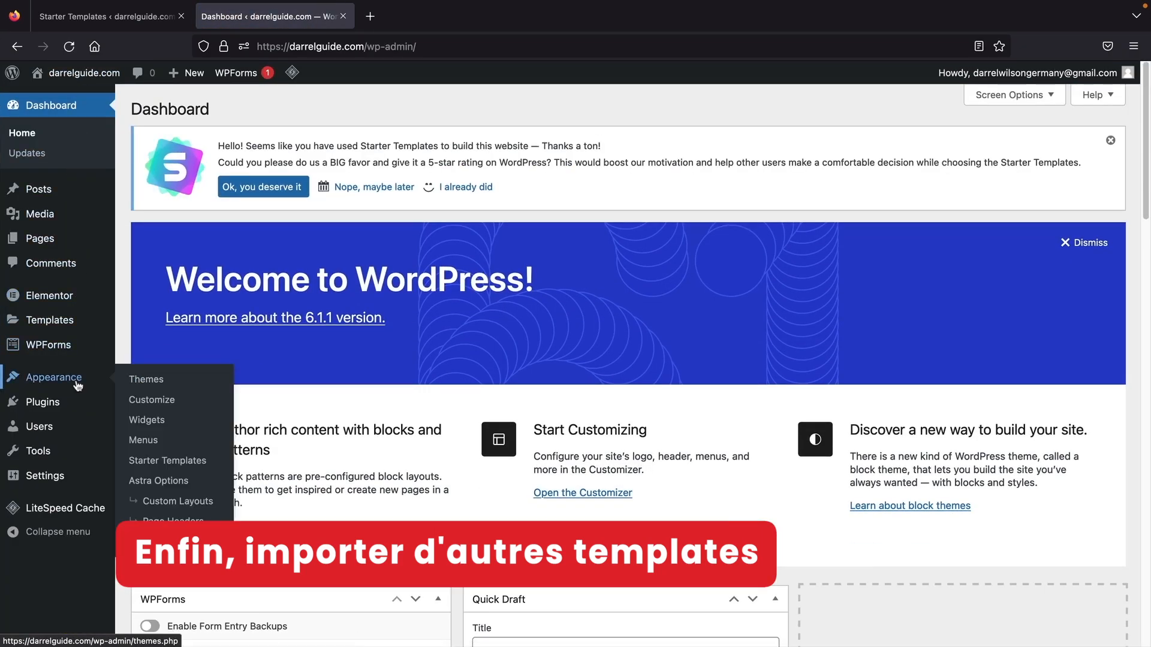
{"action": "left_click", "coordinate": [151, 483]}
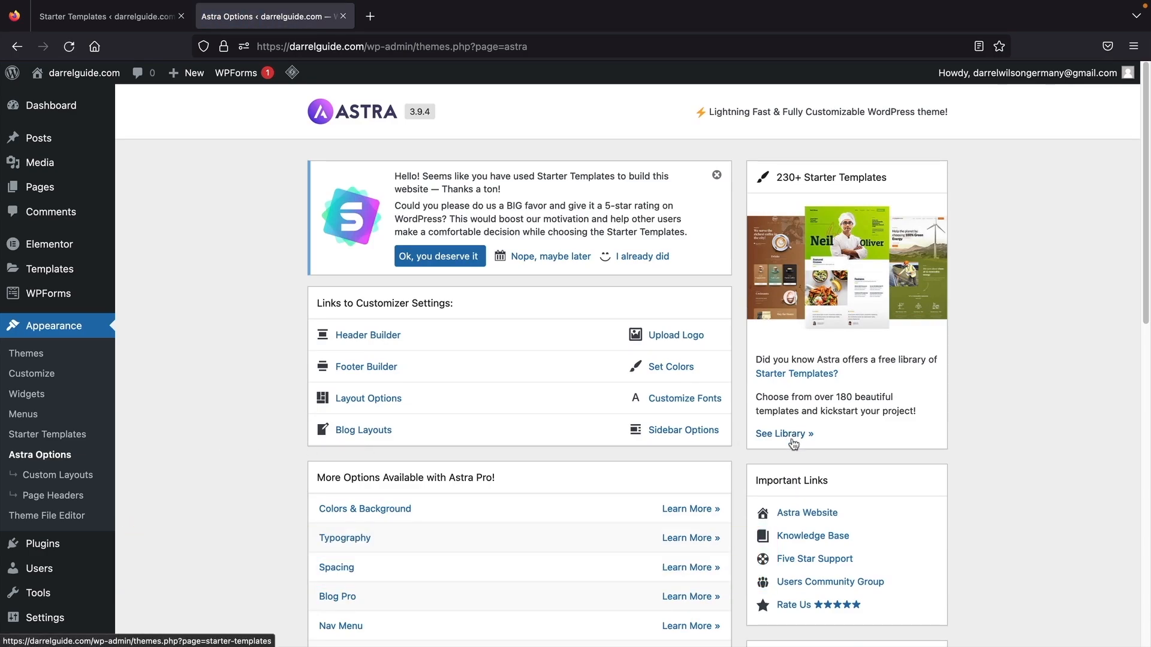
{"action": "left_click", "coordinate": [792, 442]}
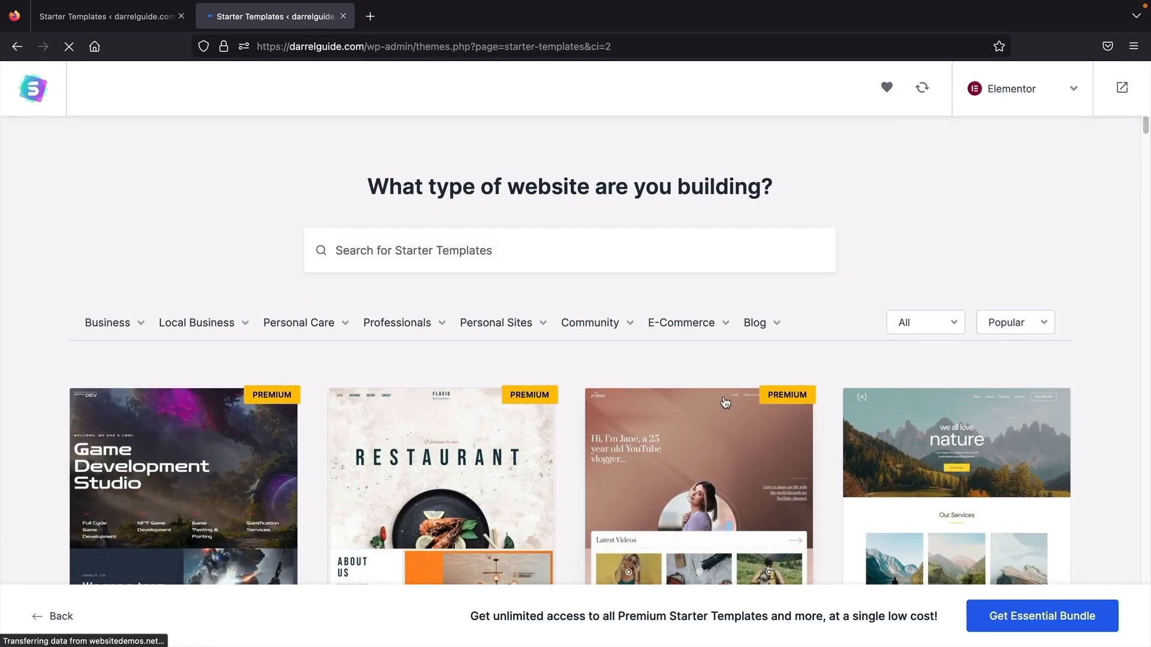
{"action": "scroll", "coordinate": [725, 402], "scroll_direction": "down", "scroll_amount": 1}
{"action": "mouse_move", "coordinate": [635, 312]}
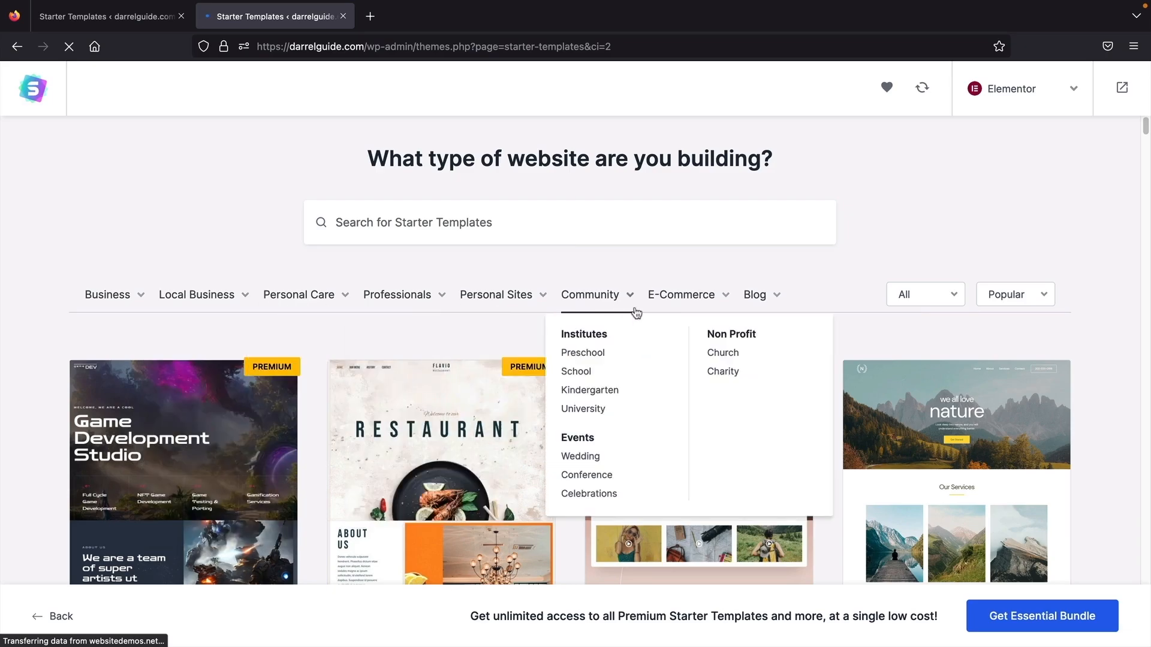
{"action": "left_click", "coordinate": [125, 303]}
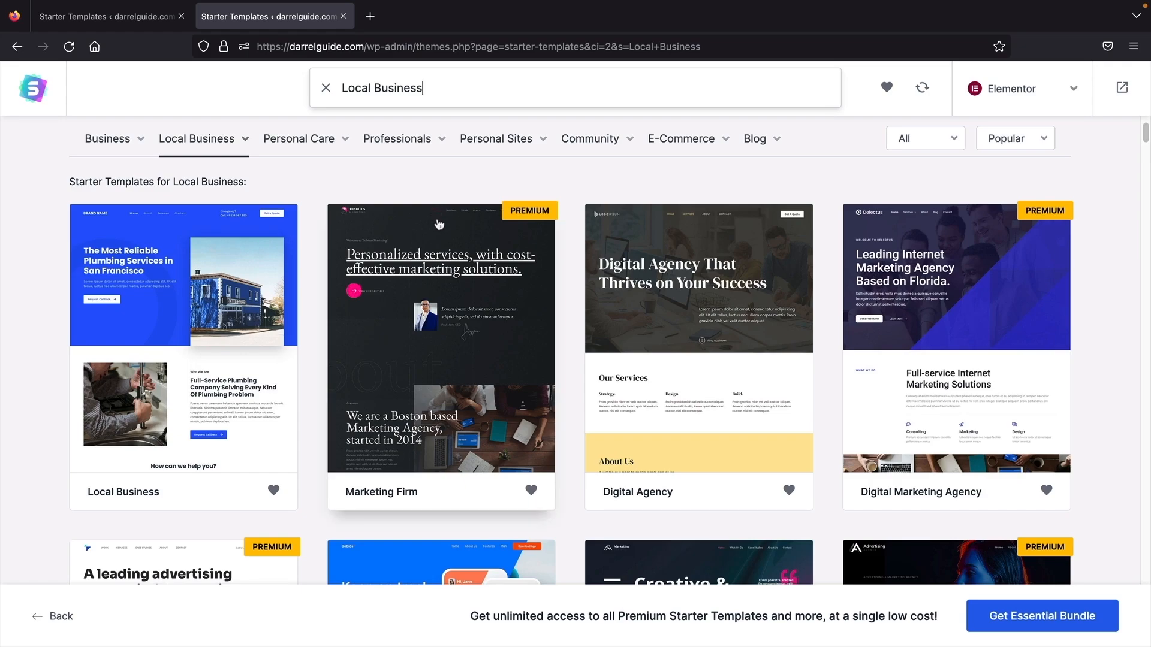
- Build the site from the Digital Agency template, skipping the logo and keeping default colours and fonts
{"action": "left_click", "coordinate": [699, 412]}
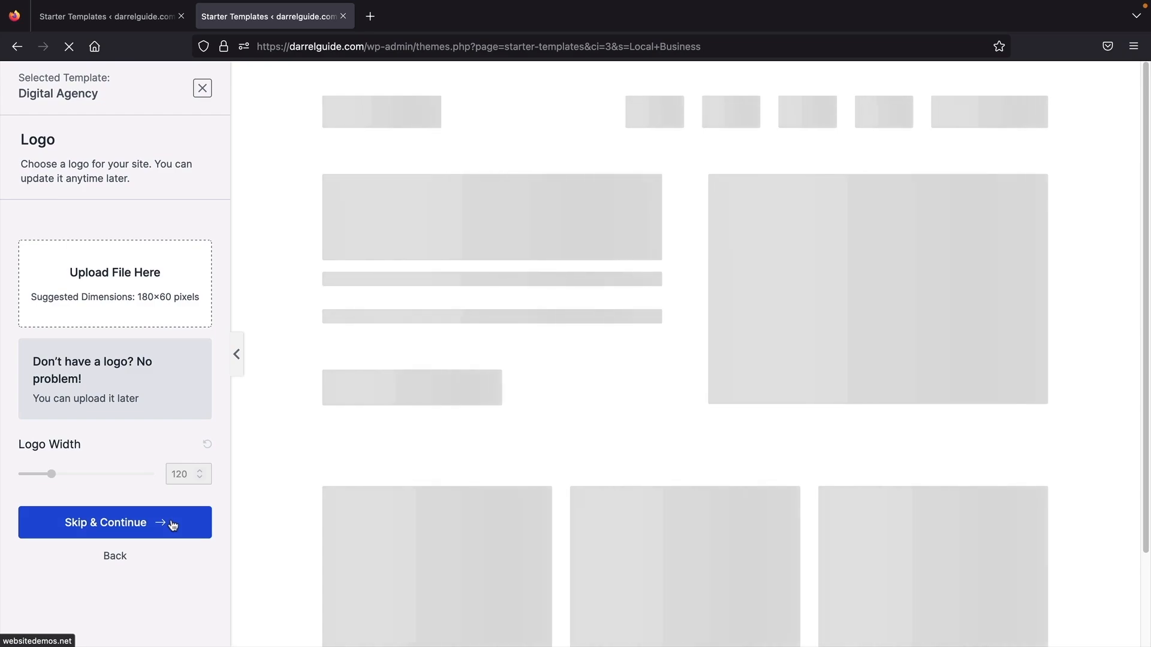
{"action": "left_click", "coordinate": [173, 525]}
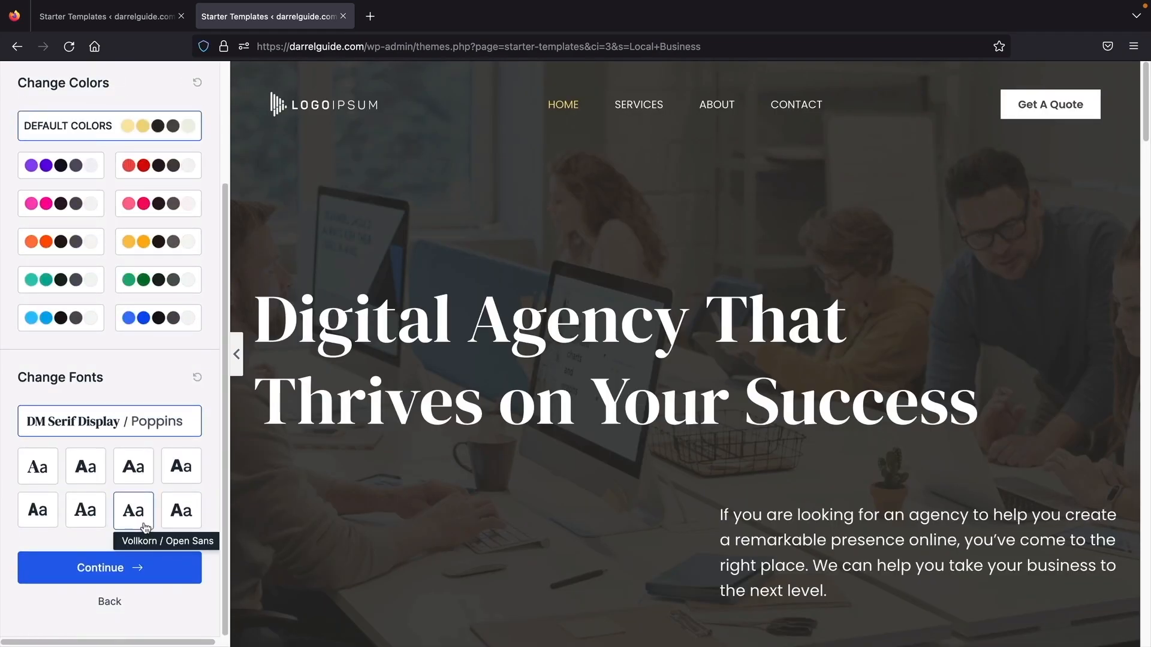
{"action": "left_click", "coordinate": [159, 575]}
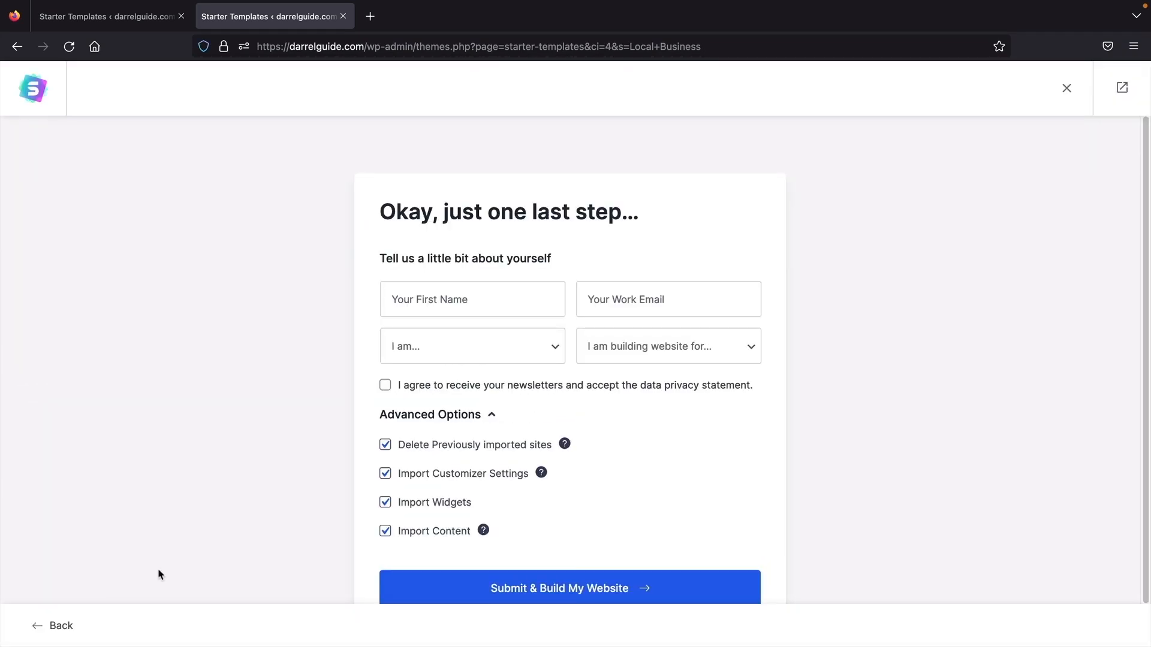
{"action": "scroll", "coordinate": [217, 548], "scroll_direction": "down", "scroll_amount": 2}
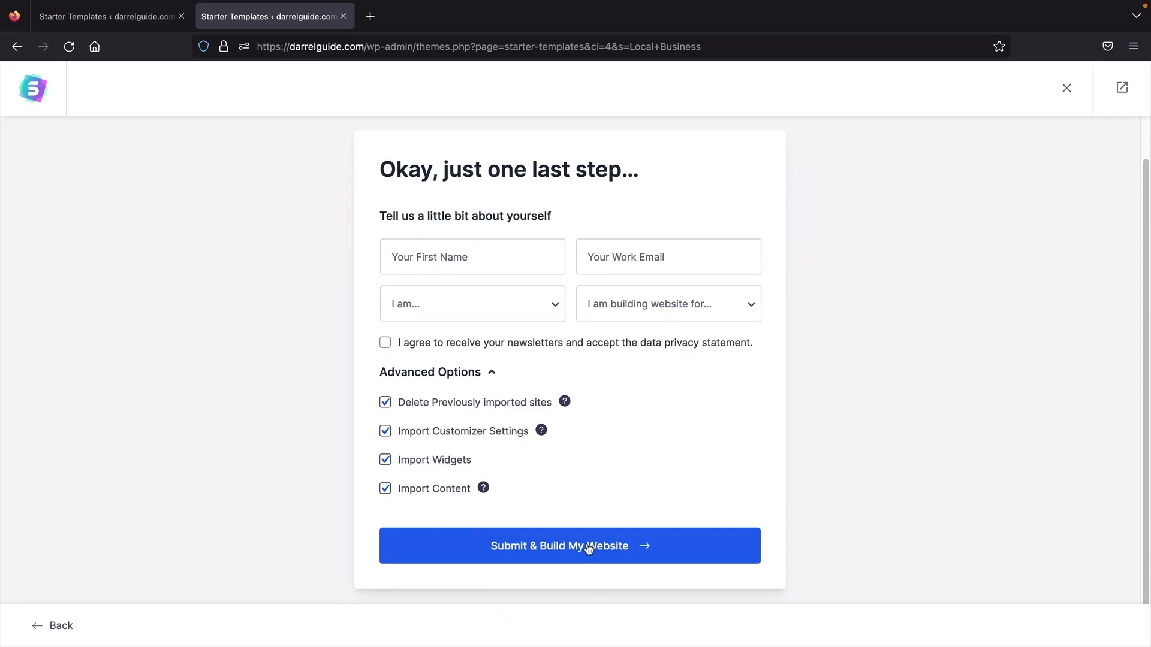
{"action": "left_click", "coordinate": [590, 547]}
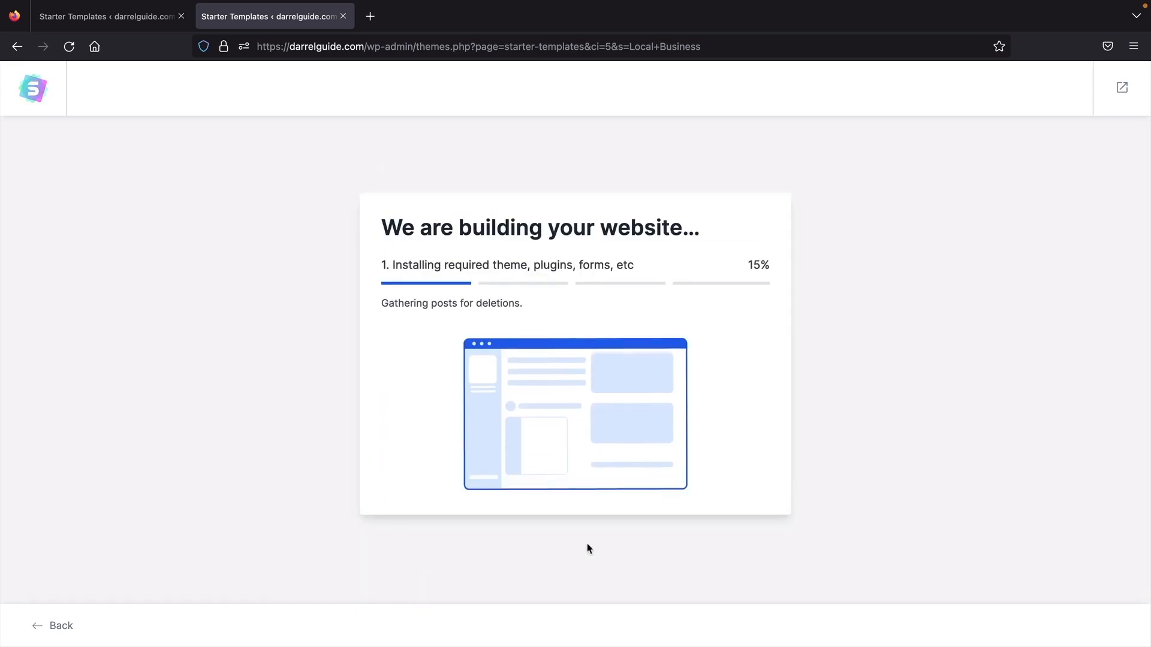
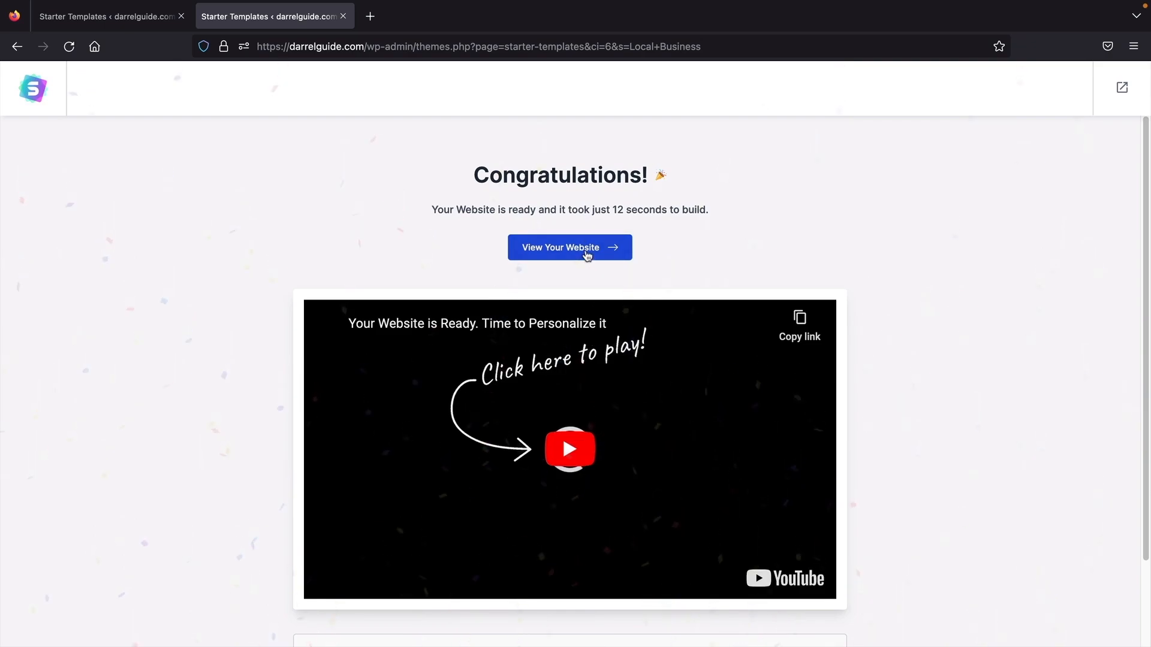
- View the new Digital Agency home page live at darrelguide.com and scroll through it
{"action": "left_click", "coordinate": [585, 248]}
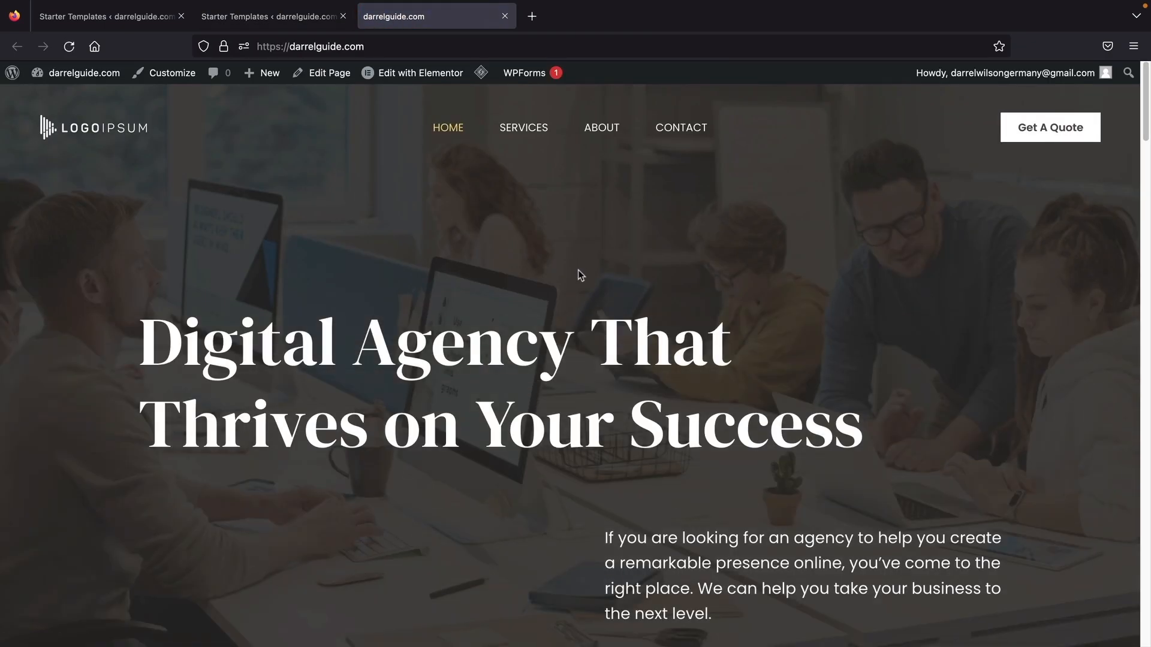
{"action": "scroll", "coordinate": [577, 270], "scroll_direction": "down", "scroll_amount": 10}
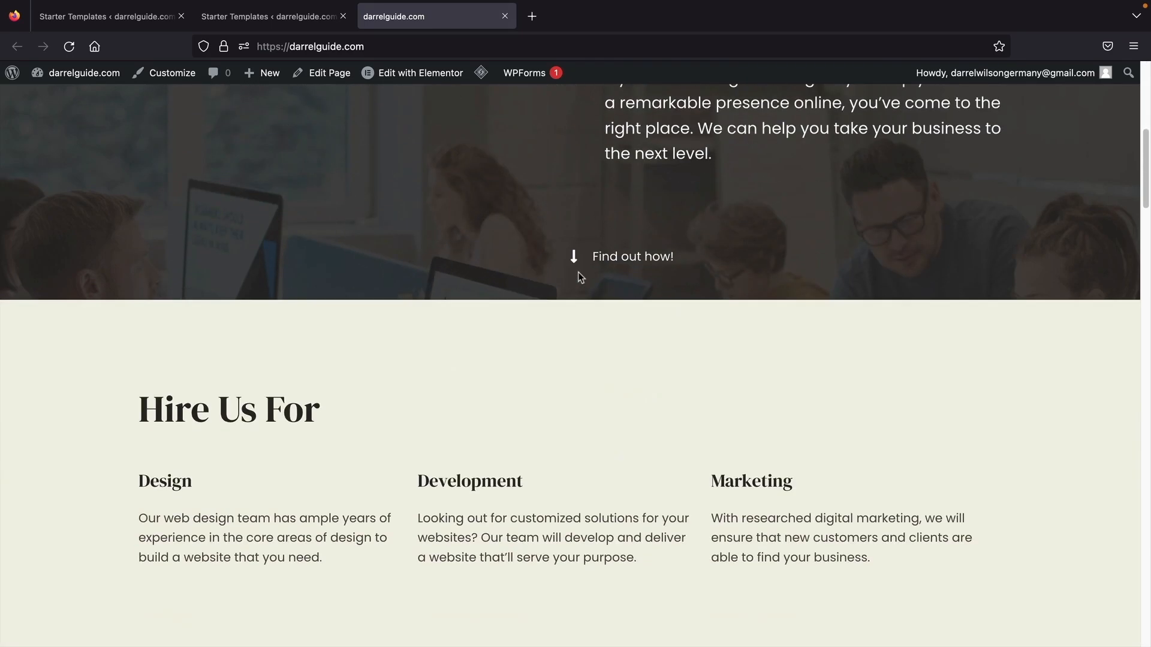
{"action": "scroll", "coordinate": [579, 277], "scroll_direction": "down", "scroll_amount": 15}
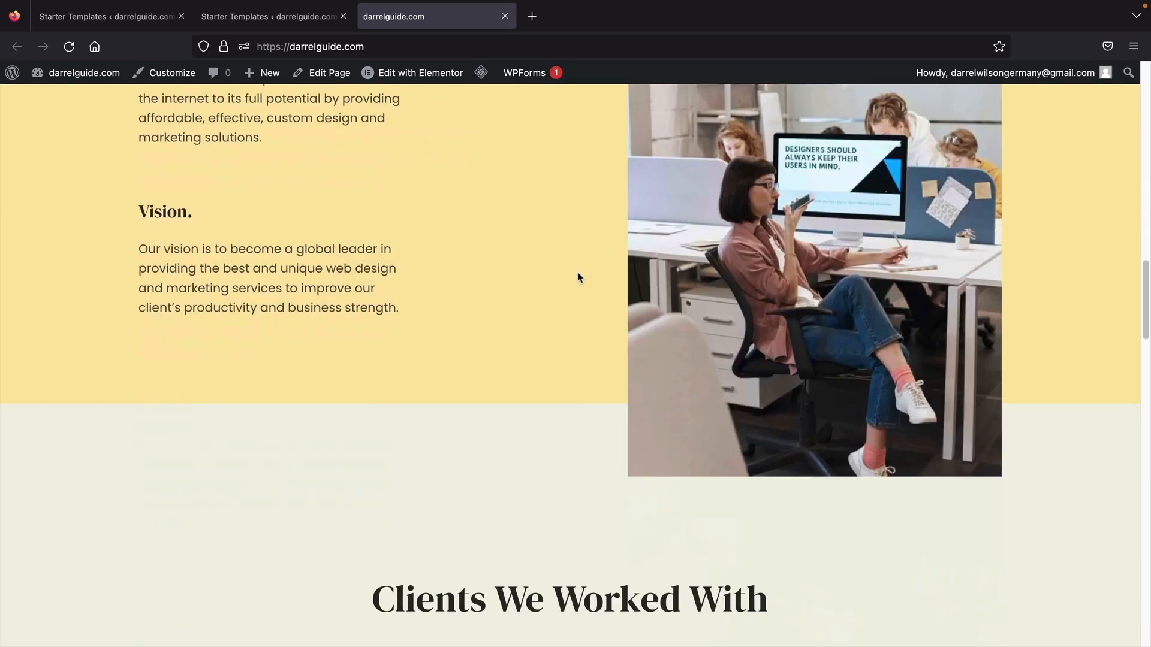
{"action": "scroll", "coordinate": [579, 276], "scroll_direction": "down", "scroll_amount": 18}
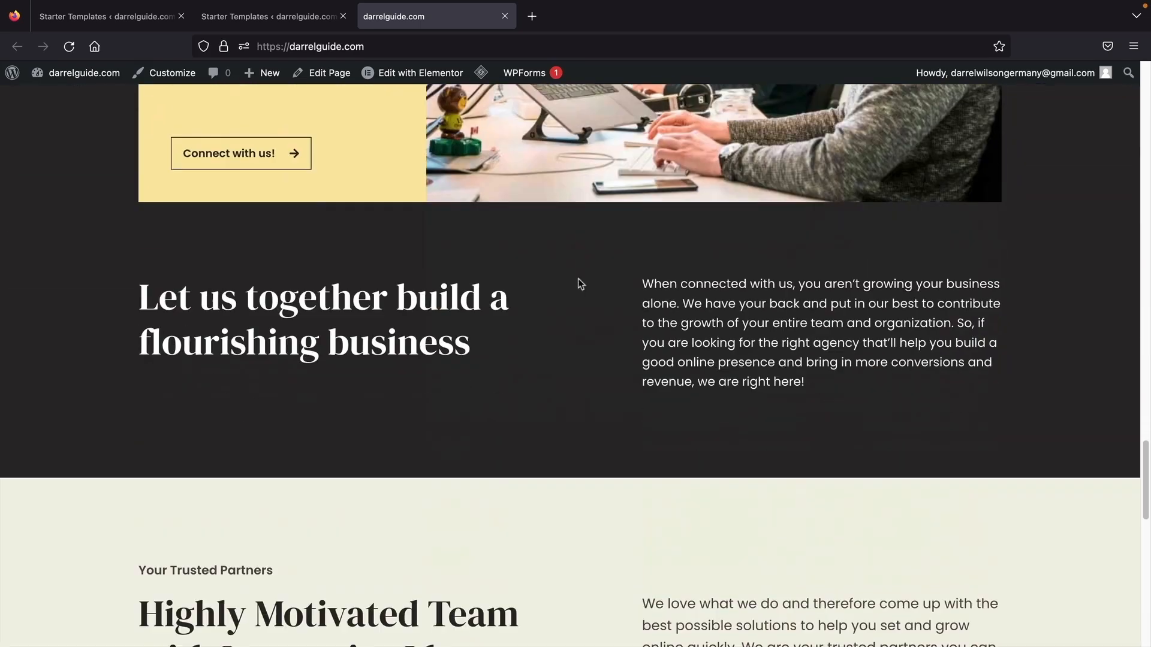
{"action": "scroll", "coordinate": [578, 283], "scroll_direction": "down", "scroll_amount": 12}
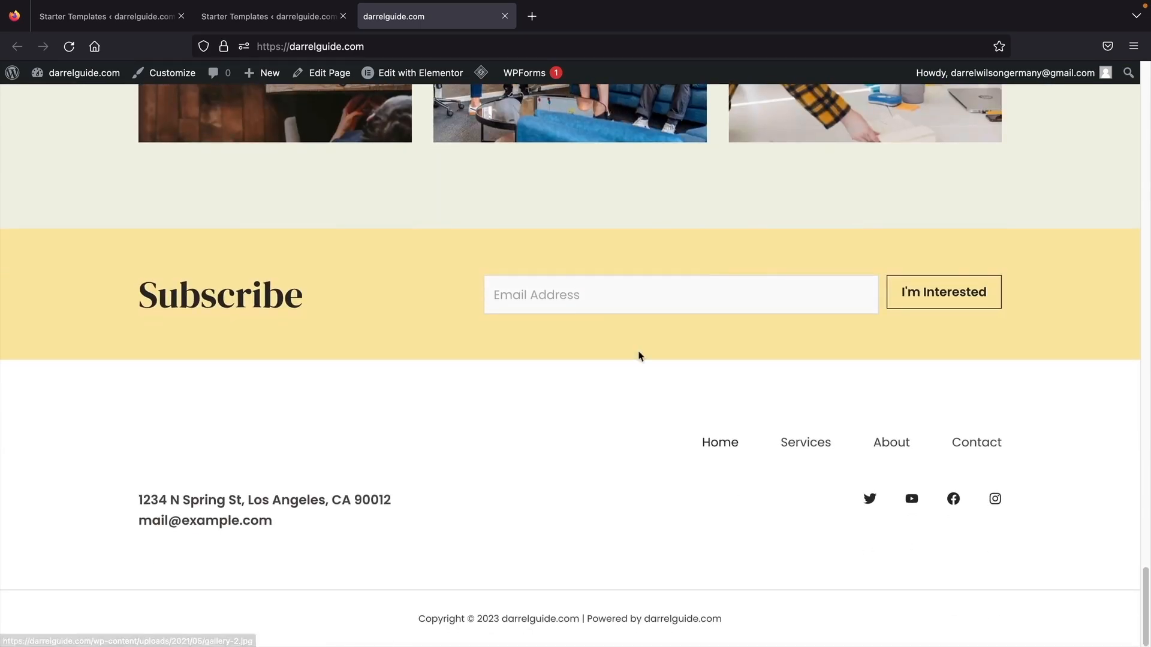
{"action": "scroll", "coordinate": [962, 219], "scroll_direction": "up", "scroll_amount": 20}
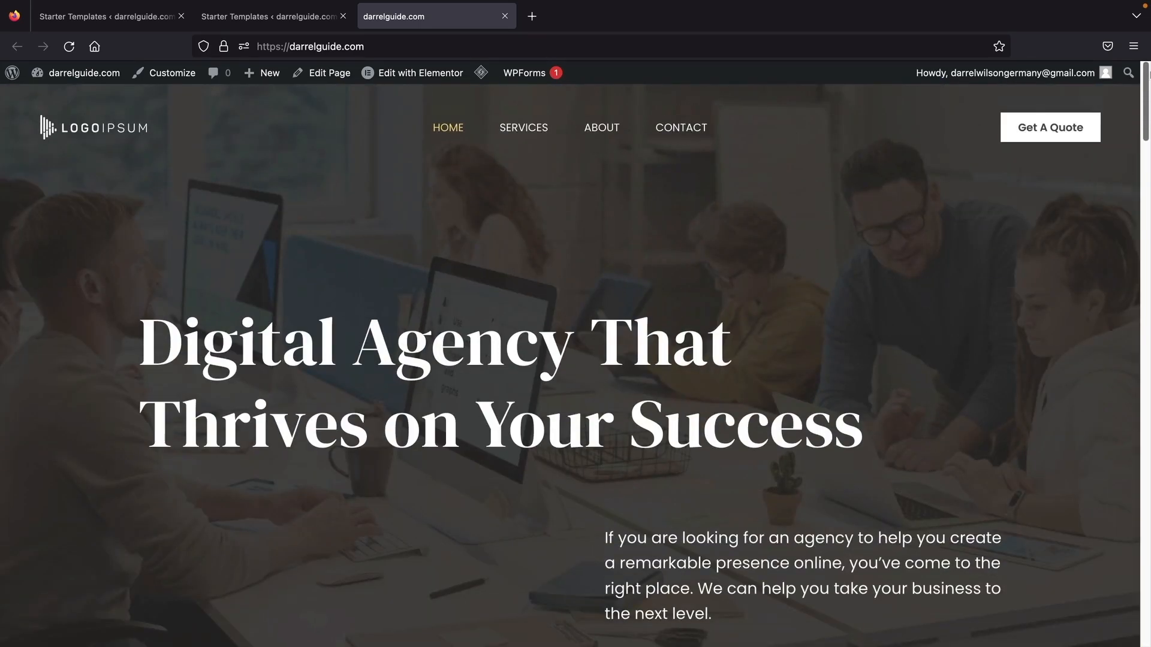